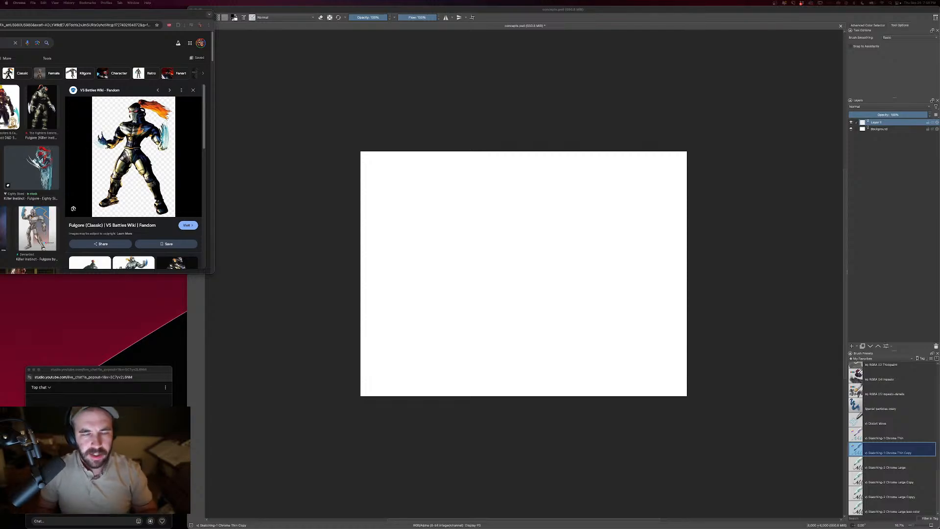
# - Reduce the brush size and sketch a bowed head with a crest and the arching line of the upper back
pyautogui.click(734, 348)
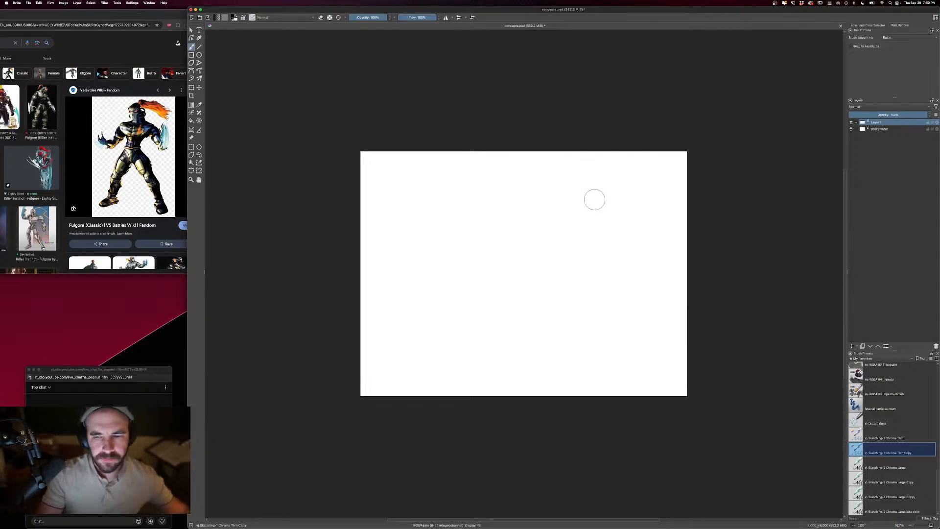
pyautogui.press('super+equal')
pyautogui.press('super+equal')
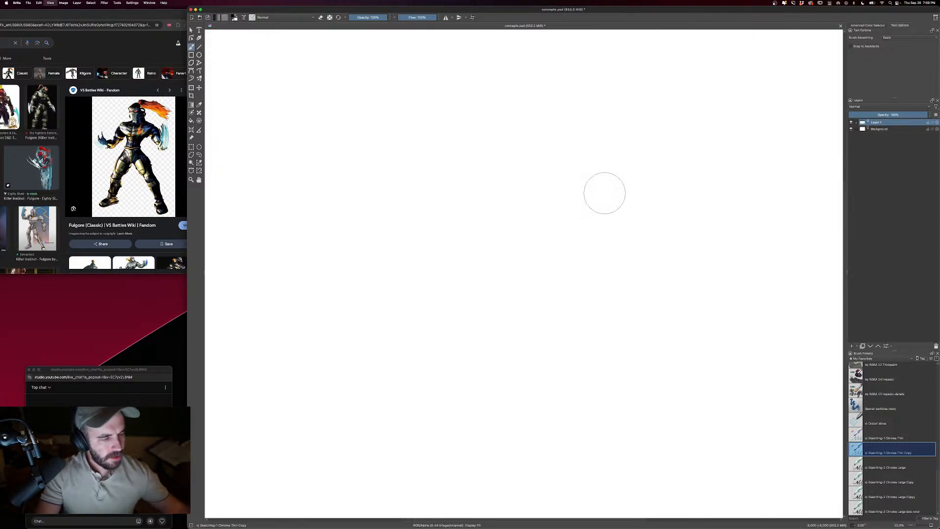
pyautogui.press('super+minus')
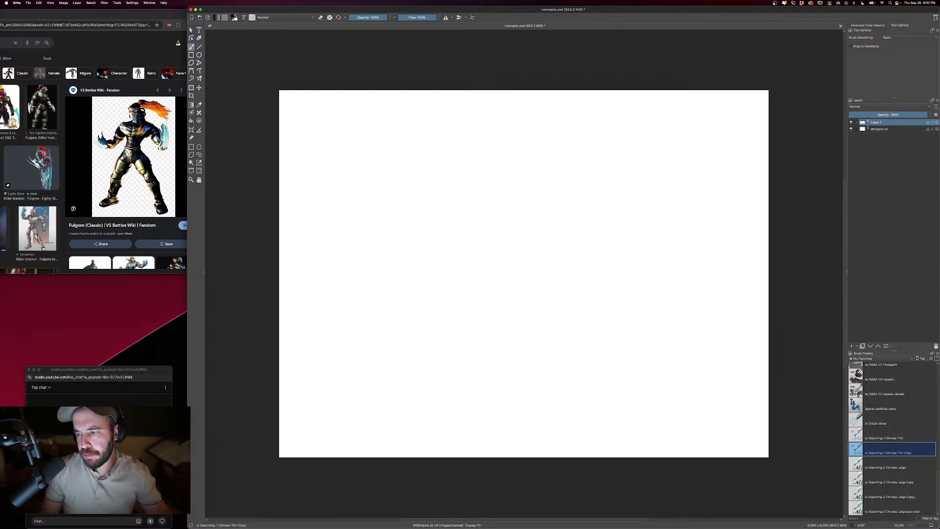
pyautogui.press('[')
pyautogui.press('[')
pyautogui.press('[')
pyautogui.press('[')
pyautogui.press('[')
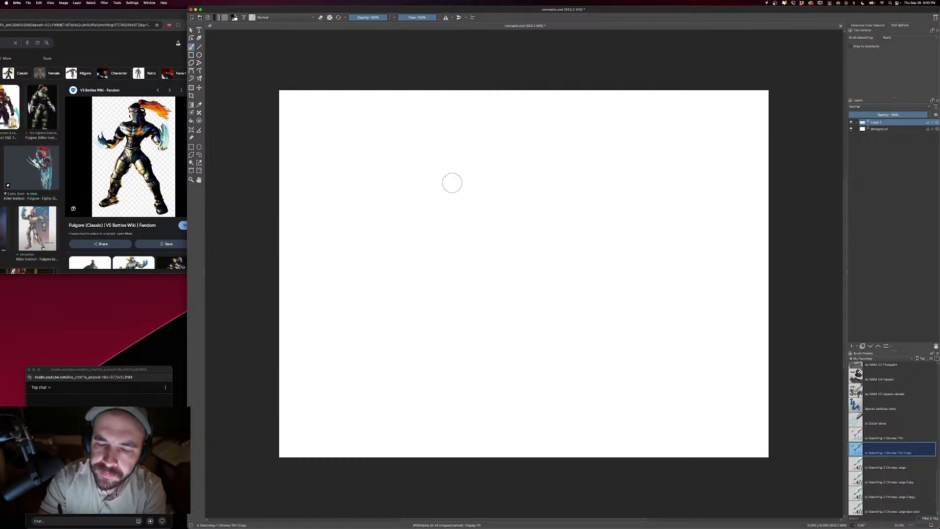
pyautogui.moveTo(464, 174)
pyautogui.mouseDown()
pyautogui.moveTo(483, 166)
pyautogui.moveTo(515, 177)
pyautogui.moveTo(510, 213)
pyautogui.moveTo(496, 204)
pyautogui.moveTo(495, 188)
pyautogui.moveTo(485, 211)
pyautogui.moveTo(478, 185)
pyautogui.moveTo(486, 179)
pyautogui.moveTo(488, 202)
pyautogui.moveTo(504, 181)
pyautogui.moveTo(464, 133)
pyautogui.mouseUp()
pyautogui.moveTo(482, 165)
pyautogui.mouseDown()
pyautogui.moveTo(443, 179)
pyautogui.moveTo(406, 211)
pyautogui.mouseUp()
pyautogui.moveTo(448, 188)
pyautogui.mouseDown()
pyautogui.moveTo(423, 199)
pyautogui.moveTo(454, 195)
pyautogui.moveTo(461, 219)
pyautogui.moveTo(475, 220)
pyautogui.moveTo(393, 203)
pyautogui.moveTo(385, 232)
pyautogui.mouseUp()
pyautogui.moveTo(404, 196); pyautogui.dragTo(387, 241)
# - Sketch the curved near shoulder and thicken the outer contour of the back
pyautogui.moveTo(408, 212)
pyautogui.mouseDown()
pyautogui.moveTo(456, 203)
pyautogui.moveTo(469, 229)
pyautogui.mouseUp()
pyautogui.moveTo(463, 207); pyautogui.dragTo(470, 235)
pyautogui.moveTo(465, 204)
pyautogui.mouseDown()
pyautogui.moveTo(475, 239)
pyautogui.moveTo(476, 227)
pyautogui.mouseUp()
pyautogui.moveTo(455, 196)
pyautogui.mouseDown()
pyautogui.moveTo(474, 209)
pyautogui.moveTo(463, 203)
pyautogui.mouseUp()
pyautogui.moveTo(426, 179)
pyautogui.mouseDown()
pyautogui.moveTo(442, 176)
pyautogui.moveTo(403, 185)
pyautogui.moveTo(378, 245)
pyautogui.mouseUp()
pyautogui.moveTo(409, 212); pyautogui.dragTo(388, 267)
pyautogui.moveTo(429, 231)
pyautogui.mouseDown()
pyautogui.moveTo(438, 262)
pyautogui.moveTo(430, 257)
pyautogui.moveTo(451, 286)
pyautogui.moveTo(482, 301)
pyautogui.mouseUp()
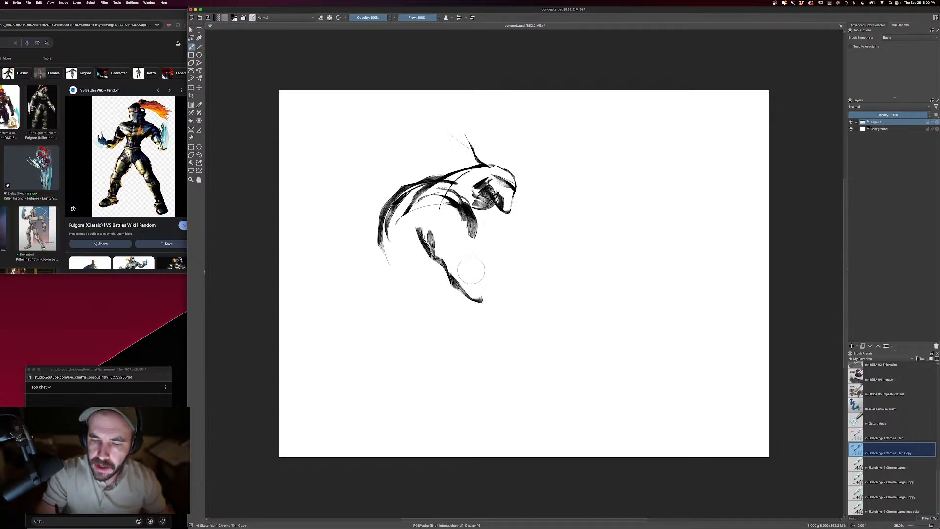
pyautogui.moveTo(471, 235)
pyautogui.mouseDown()
pyautogui.moveTo(481, 271)
pyautogui.moveTo(505, 292)
pyautogui.mouseUp()
pyautogui.moveTo(490, 251); pyautogui.dragTo(508, 306)
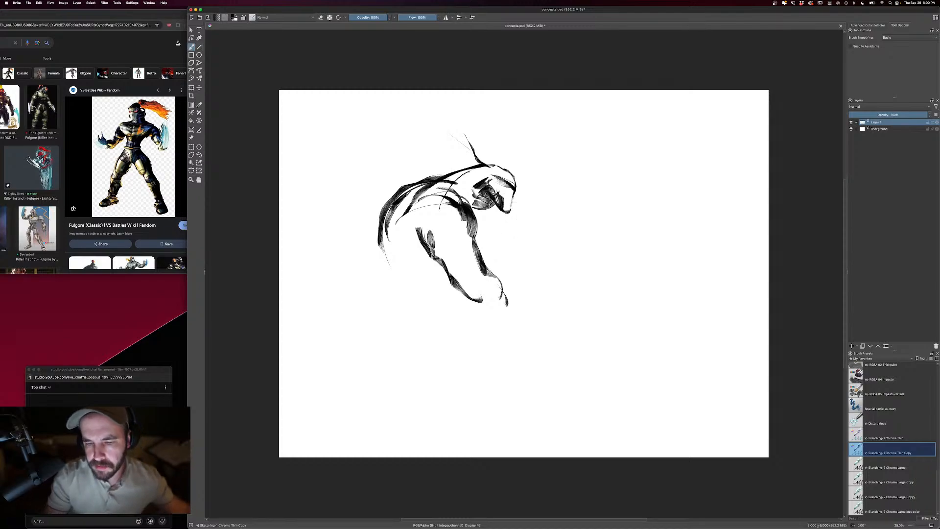
pyautogui.hotkey('ctrl', 'z')
pyautogui.hotkey('ctrl', 'z')
pyautogui.hotkey('ctrl', 'z')
pyautogui.hotkey('ctrl', 'z')
pyautogui.hotkey('ctrl', 'z')
# - Sketch the near arm reaching diagonally down and forward from the shoulder to a hand
pyautogui.moveTo(474, 221)
pyautogui.mouseDown()
pyautogui.moveTo(456, 270)
pyautogui.moveTo(420, 238)
pyautogui.moveTo(418, 216)
pyautogui.moveTo(449, 299)
pyautogui.moveTo(470, 278)
pyautogui.moveTo(472, 302)
pyautogui.moveTo(516, 320)
pyautogui.mouseUp()
pyautogui.moveTo(453, 300)
pyautogui.mouseDown()
pyautogui.moveTo(518, 333)
pyautogui.moveTo(557, 327)
pyautogui.moveTo(494, 303)
pyautogui.mouseUp()
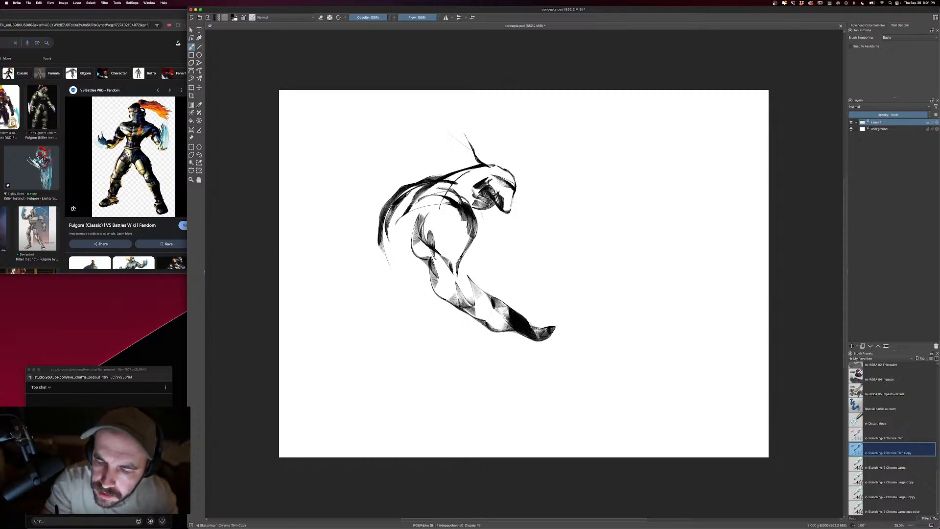
pyautogui.moveTo(485, 210)
pyautogui.mouseDown()
pyautogui.moveTo(482, 261)
pyautogui.moveTo(515, 274)
pyautogui.moveTo(525, 349)
pyautogui.moveTo(543, 357)
pyautogui.moveTo(533, 350)
pyautogui.moveTo(537, 402)
pyautogui.mouseUp()
pyautogui.moveTo(540, 345)
pyautogui.mouseDown()
pyautogui.moveTo(548, 400)
pyautogui.moveTo(551, 345)
pyautogui.moveTo(600, 333)
pyautogui.mouseUp()
pyautogui.moveTo(600, 333); pyautogui.dragTo(552, 347)
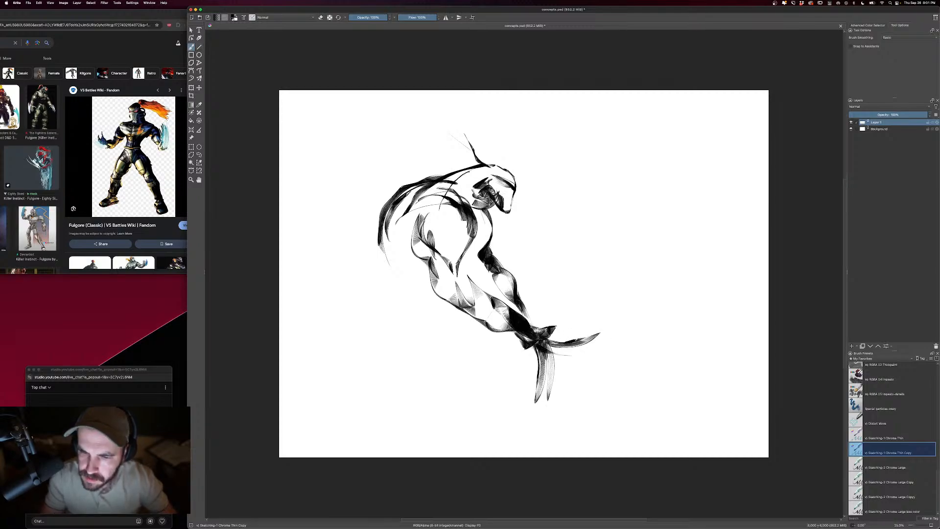
pyautogui.press('super+z')
pyautogui.press('super+z')
pyautogui.press('super+z')
pyautogui.press('super+z')
pyautogui.press('super+z')
pyautogui.press('super+z')
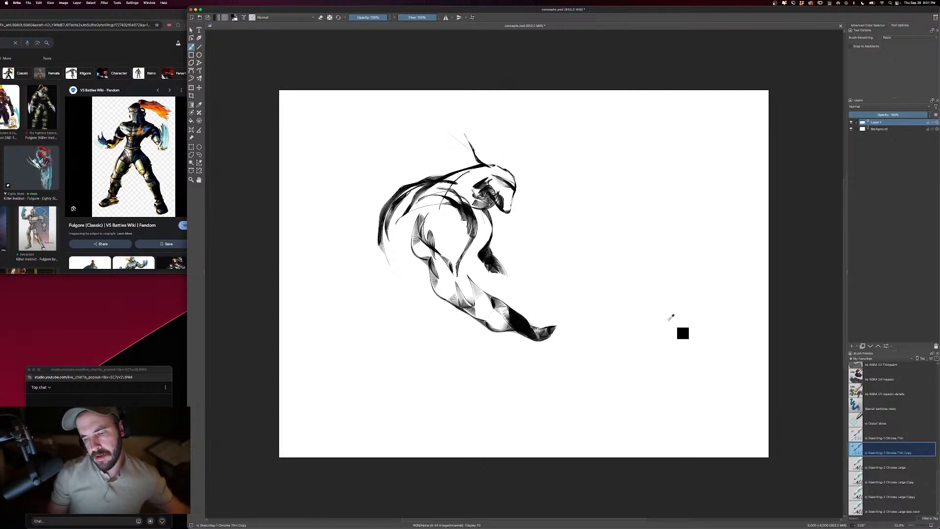
# - Add dark shading to the neck and upper chest below the head
pyautogui.moveTo(481, 232)
pyautogui.mouseDown()
pyautogui.moveTo(479, 189)
pyautogui.moveTo(473, 212)
pyautogui.moveTo(457, 206)
pyautogui.mouseUp()
pyautogui.moveTo(462, 197); pyautogui.dragTo(445, 181)
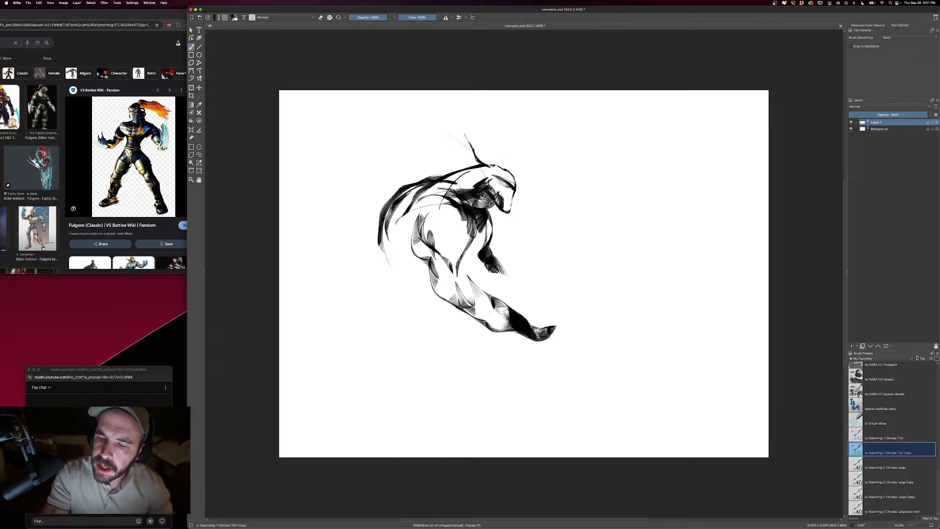
pyautogui.moveTo(430, 213); pyautogui.dragTo(464, 248)
pyautogui.press('super+z')
# - Extend the back contour down to the hips and sketch the start of the thigh
pyautogui.moveTo(421, 191)
pyautogui.mouseDown()
pyautogui.moveTo(382, 230)
pyautogui.moveTo(373, 256)
pyautogui.mouseUp()
pyautogui.moveTo(384, 215); pyautogui.dragTo(364, 272)
pyautogui.moveTo(379, 232)
pyautogui.mouseDown()
pyautogui.moveTo(363, 294)
pyautogui.moveTo(375, 304)
pyautogui.mouseUp()
pyautogui.moveTo(361, 273); pyautogui.dragTo(365, 327)
pyautogui.moveTo(367, 280)
pyautogui.mouseDown()
pyautogui.moveTo(408, 293)
pyautogui.moveTo(404, 333)
pyautogui.mouseUp()
pyautogui.moveTo(359, 288); pyautogui.dragTo(390, 336)
# - Sketch the hanging shape below the hips and shade the waist beside the torso
pyautogui.moveTo(406, 317); pyautogui.dragTo(403, 370)
pyautogui.moveTo(385, 348)
pyautogui.mouseDown()
pyautogui.moveTo(404, 369)
pyautogui.moveTo(398, 362)
pyautogui.mouseUp()
pyautogui.moveTo(384, 335)
pyautogui.mouseDown()
pyautogui.moveTo(413, 328)
pyautogui.moveTo(411, 336)
pyautogui.mouseUp()
pyautogui.moveTo(413, 327); pyautogui.dragTo(393, 349)
pyautogui.moveTo(428, 268); pyautogui.dragTo(410, 309)
pyautogui.moveTo(489, 239)
pyautogui.mouseDown()
pyautogui.moveTo(470, 254)
pyautogui.moveTo(385, 272)
pyautogui.moveTo(427, 248)
pyautogui.mouseUp()
# - Erase the leftover arm strokes in front of the chest and lighten the marks on the thigh
pyautogui.press('e')
pyautogui.moveTo(492, 218)
pyautogui.mouseDown()
pyautogui.moveTo(481, 236)
pyautogui.moveTo(482, 216)
pyautogui.moveTo(485, 259)
pyautogui.moveTo(481, 250)
pyautogui.moveTo(502, 259)
pyautogui.mouseUp()
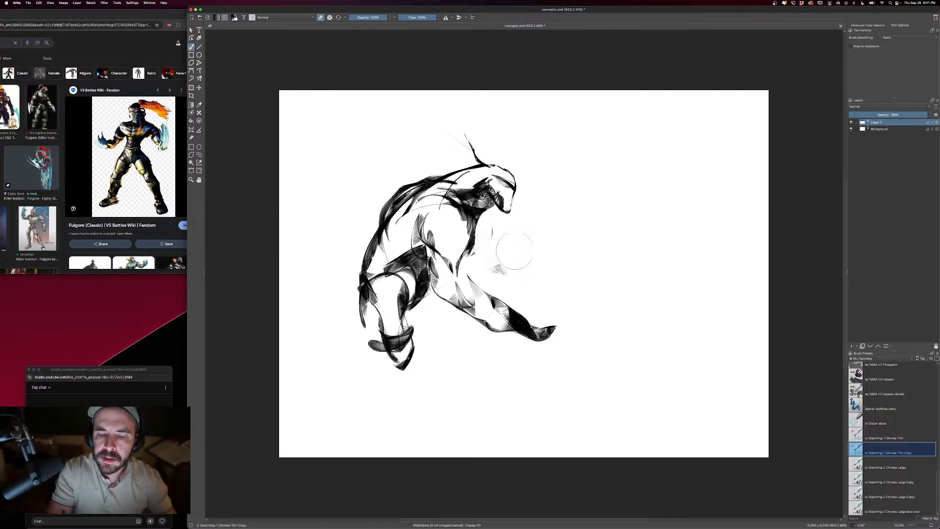
pyautogui.moveTo(405, 285); pyautogui.dragTo(416, 343)
pyautogui.press('e')
# - Sketch the front thigh with dark shading down to the knee and build up the hip contour
pyautogui.moveTo(368, 284)
pyautogui.mouseDown()
pyautogui.moveTo(381, 325)
pyautogui.moveTo(424, 330)
pyautogui.mouseUp()
pyautogui.moveTo(407, 291)
pyautogui.mouseDown()
pyautogui.moveTo(447, 324)
pyautogui.moveTo(459, 353)
pyautogui.mouseUp()
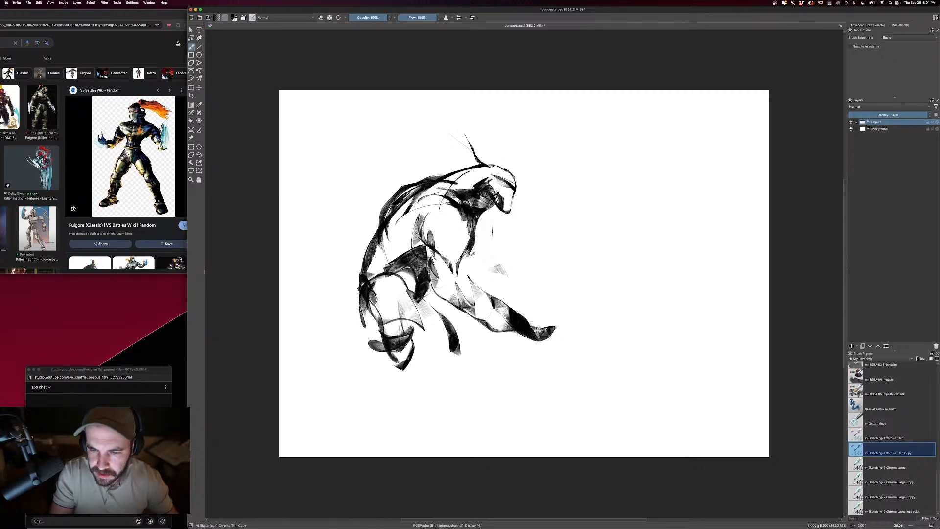
pyautogui.moveTo(441, 318)
pyautogui.mouseDown()
pyautogui.moveTo(379, 323)
pyautogui.moveTo(445, 331)
pyautogui.moveTo(465, 356)
pyautogui.moveTo(424, 327)
pyautogui.mouseUp()
pyautogui.moveTo(354, 268); pyautogui.dragTo(380, 331)
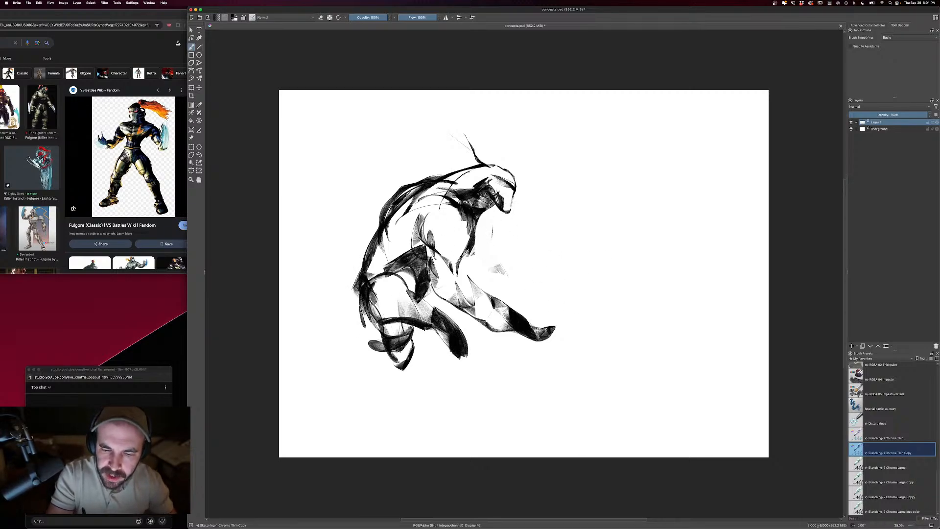
pyautogui.moveTo(354, 244); pyautogui.dragTo(377, 329)
pyautogui.moveTo(373, 253); pyautogui.dragTo(412, 275)
# - Draw long claw blades extending forward from the near hand
pyautogui.moveTo(511, 333)
pyautogui.mouseDown()
pyautogui.moveTo(534, 345)
pyautogui.moveTo(614, 326)
pyautogui.moveTo(524, 339)
pyautogui.mouseUp()
pyautogui.moveTo(615, 344)
pyautogui.mouseDown()
pyautogui.moveTo(539, 344)
pyautogui.moveTo(499, 328)
pyautogui.mouseUp()
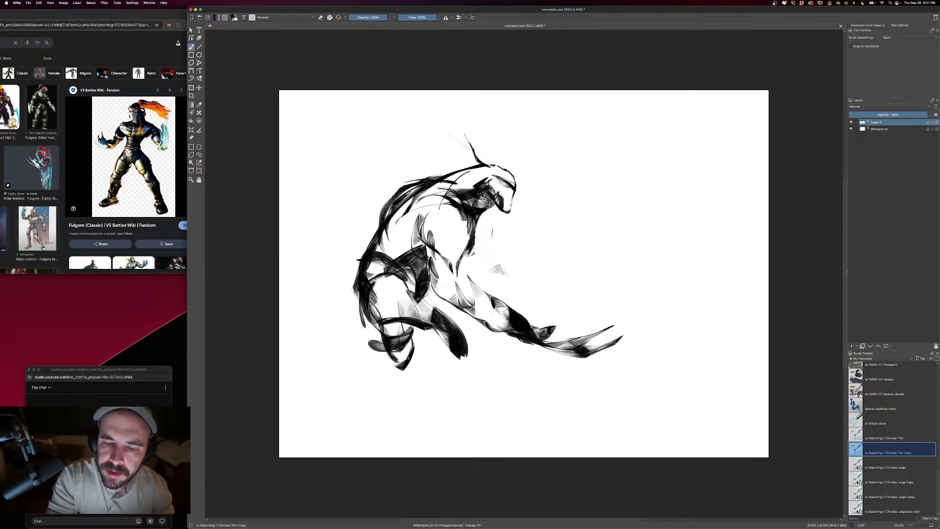
pyautogui.press('super+z')
# - Sketch the arm bent behind the back and the clawed far hand in front of the chest
pyautogui.moveTo(409, 179)
pyautogui.mouseDown()
pyautogui.moveTo(365, 236)
pyautogui.moveTo(386, 198)
pyautogui.mouseUp()
pyautogui.moveTo(386, 198)
pyautogui.mouseDown()
pyautogui.moveTo(338, 239)
pyautogui.moveTo(356, 249)
pyautogui.moveTo(376, 216)
pyautogui.moveTo(352, 245)
pyautogui.mouseUp()
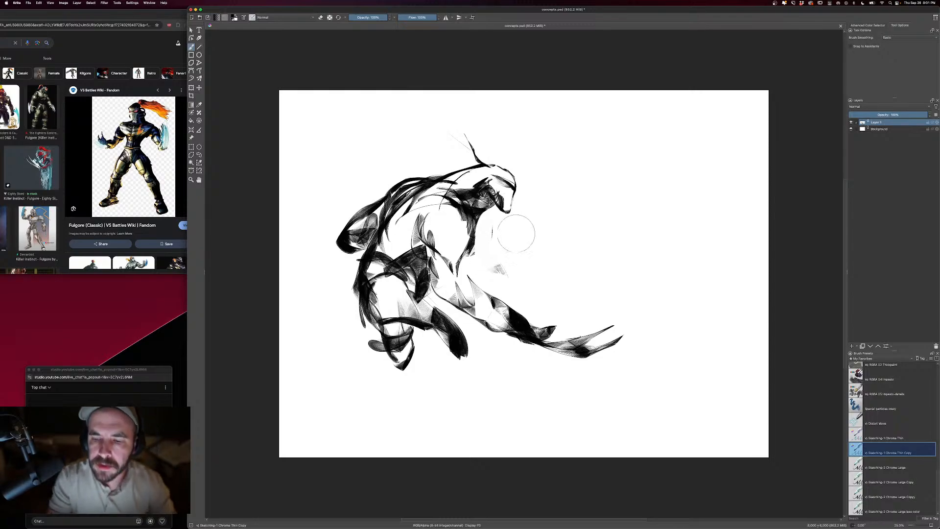
pyautogui.moveTo(478, 233)
pyautogui.mouseDown()
pyautogui.moveTo(488, 242)
pyautogui.moveTo(453, 264)
pyautogui.moveTo(515, 235)
pyautogui.mouseUp()
pyautogui.press('super+z')
pyautogui.moveTo(516, 235); pyautogui.dragTo(457, 268)
pyautogui.press(']')
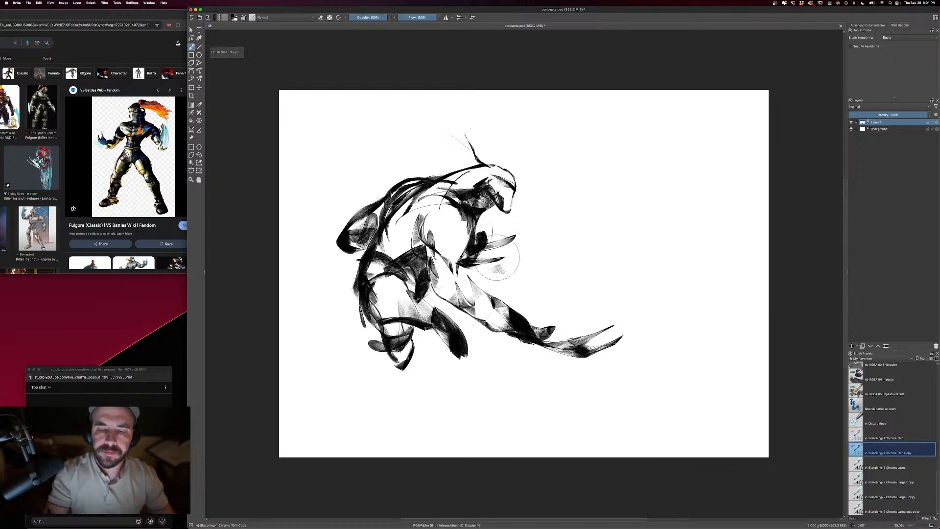
# - Add a stroke along the back and erase the excess lines around the lower back, hip and thigh
pyautogui.moveTo(424, 195); pyautogui.dragTo(356, 288)
pyautogui.press('e')
pyautogui.moveTo(378, 229)
pyautogui.mouseDown()
pyautogui.moveTo(362, 289)
pyautogui.moveTo(372, 326)
pyautogui.moveTo(448, 333)
pyautogui.moveTo(473, 359)
pyautogui.mouseUp()
pyautogui.press('e')
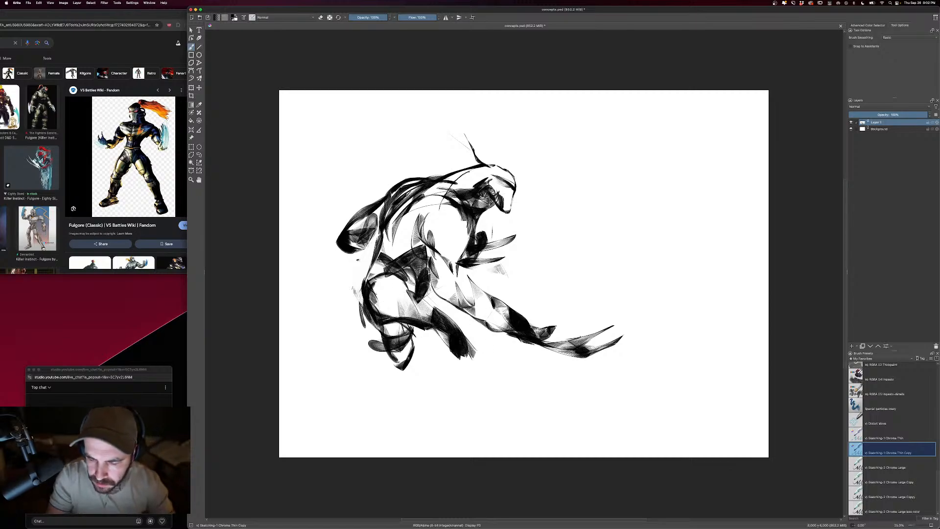
# - Sketch the front leg's knee, calf and flat foot below the shaded thigh
pyautogui.moveTo(475, 319)
pyautogui.mouseDown()
pyautogui.moveTo(491, 355)
pyautogui.moveTo(462, 367)
pyautogui.mouseUp()
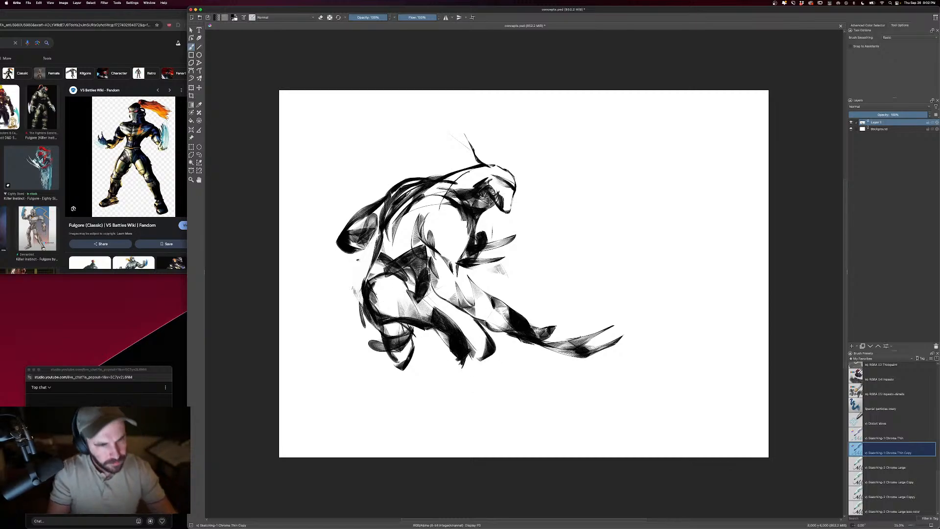
pyautogui.moveTo(509, 339); pyautogui.dragTo(462, 397)
pyautogui.moveTo(457, 355); pyautogui.dragTo(437, 396)
pyautogui.moveTo(479, 358)
pyautogui.mouseDown()
pyautogui.moveTo(448, 414)
pyautogui.moveTo(421, 433)
pyautogui.moveTo(482, 429)
pyautogui.moveTo(469, 431)
pyautogui.mouseUp()
pyautogui.moveTo(435, 429); pyautogui.dragTo(470, 413)
pyautogui.moveTo(448, 427); pyautogui.dragTo(473, 409)
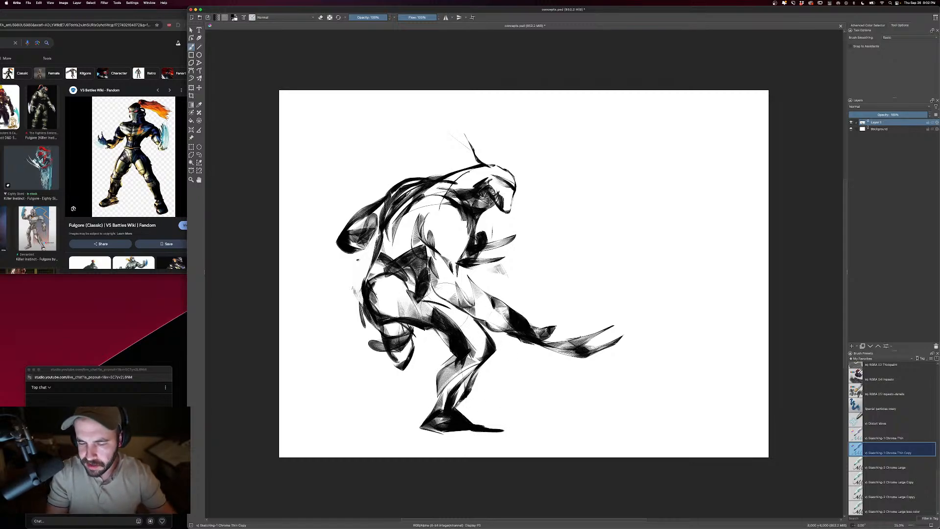
pyautogui.moveTo(421, 296)
pyautogui.mouseDown()
pyautogui.moveTo(480, 318)
pyautogui.moveTo(488, 340)
pyautogui.moveTo(480, 351)
pyautogui.mouseUp()
pyautogui.moveTo(485, 331); pyautogui.dragTo(470, 364)
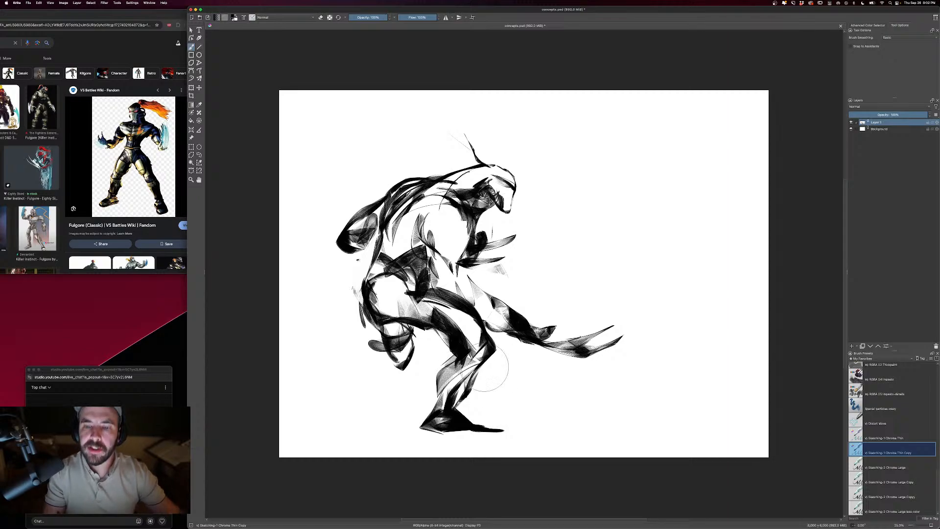
pyautogui.press('super+z')
pyautogui.press('super+z')
pyautogui.press('super+z')
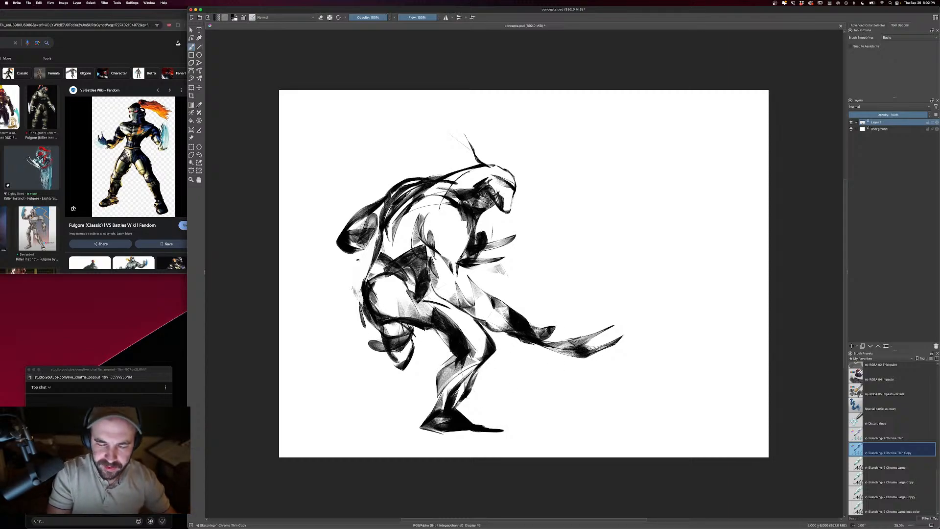
# - Sketch the rear leg stretched backward with a dark thigh, shaded calf and solid black foot
pyautogui.moveTo(379, 329); pyautogui.dragTo(427, 341)
pyautogui.moveTo(362, 290)
pyautogui.mouseDown()
pyautogui.moveTo(336, 318)
pyautogui.moveTo(338, 349)
pyautogui.moveTo(390, 326)
pyautogui.moveTo(342, 349)
pyautogui.moveTo(365, 323)
pyautogui.moveTo(339, 342)
pyautogui.moveTo(354, 345)
pyautogui.moveTo(333, 350)
pyautogui.moveTo(318, 409)
pyautogui.mouseUp()
pyautogui.press('e')
pyautogui.press('e')
pyautogui.moveTo(343, 352); pyautogui.dragTo(292, 421)
pyautogui.moveTo(302, 381)
pyautogui.mouseDown()
pyautogui.moveTo(289, 421)
pyautogui.moveTo(321, 402)
pyautogui.moveTo(314, 409)
pyautogui.moveTo(335, 407)
pyautogui.mouseUp()
pyautogui.moveTo(291, 431); pyautogui.dragTo(333, 427)
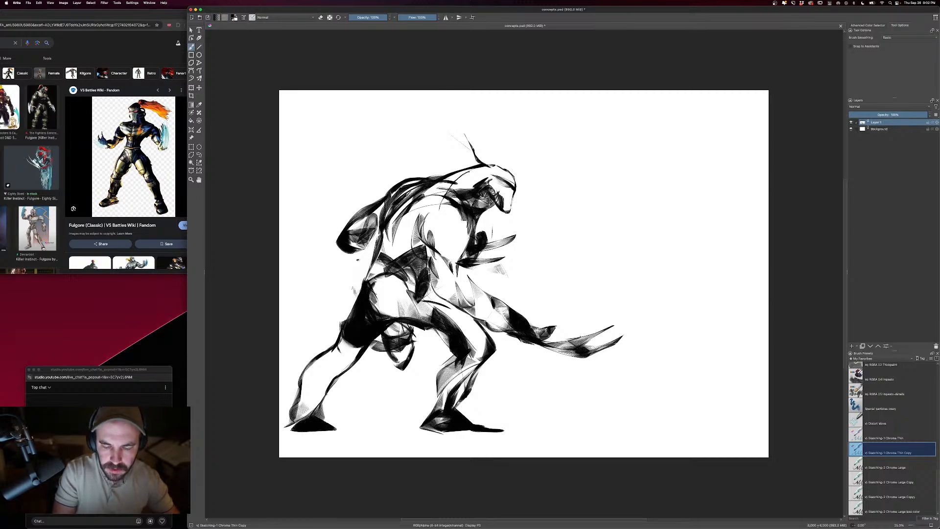
pyautogui.moveTo(345, 372)
pyautogui.mouseDown()
pyautogui.moveTo(308, 409)
pyautogui.moveTo(311, 385)
pyautogui.mouseUp()
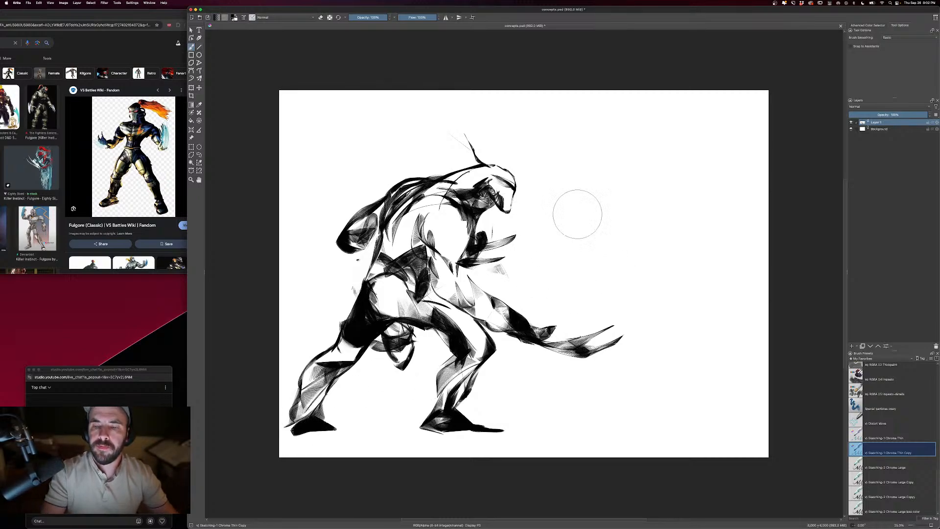
# - Mirror the canvas view
pyautogui.click(50, 3)
pyautogui.moveTo(79, 55)
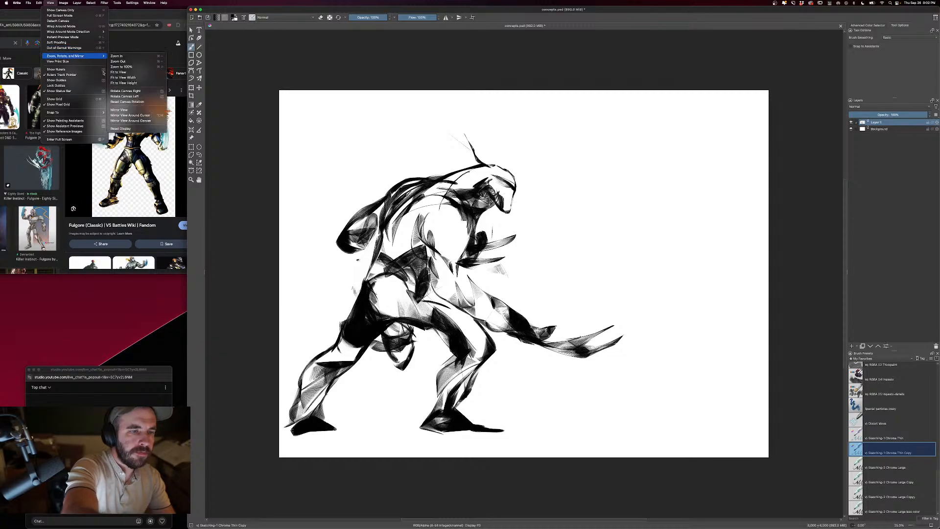
pyautogui.click(119, 110)
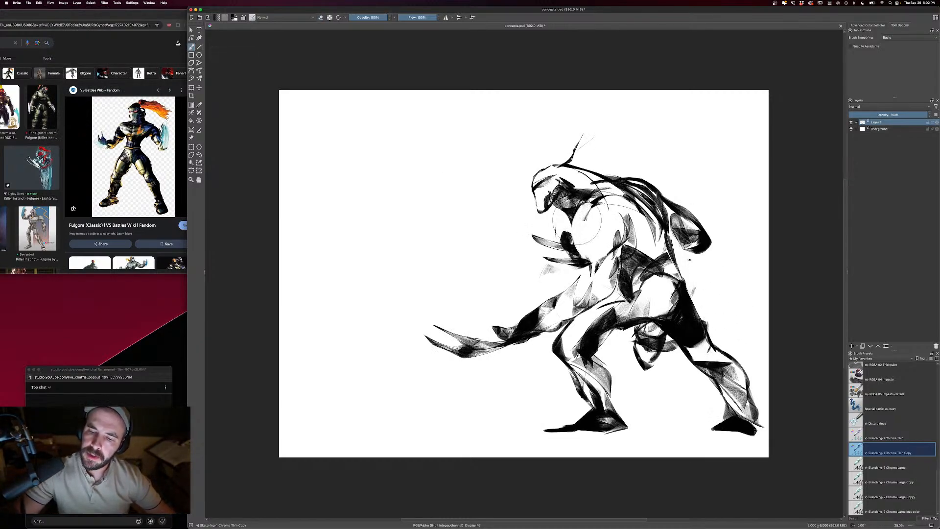
# - Add shading strokes to the chest and shoulder and erase the excess dark marks beside the neck
pyautogui.moveTo(578, 250); pyautogui.dragTo(591, 263)
pyautogui.moveTo(614, 210); pyautogui.dragTo(589, 232)
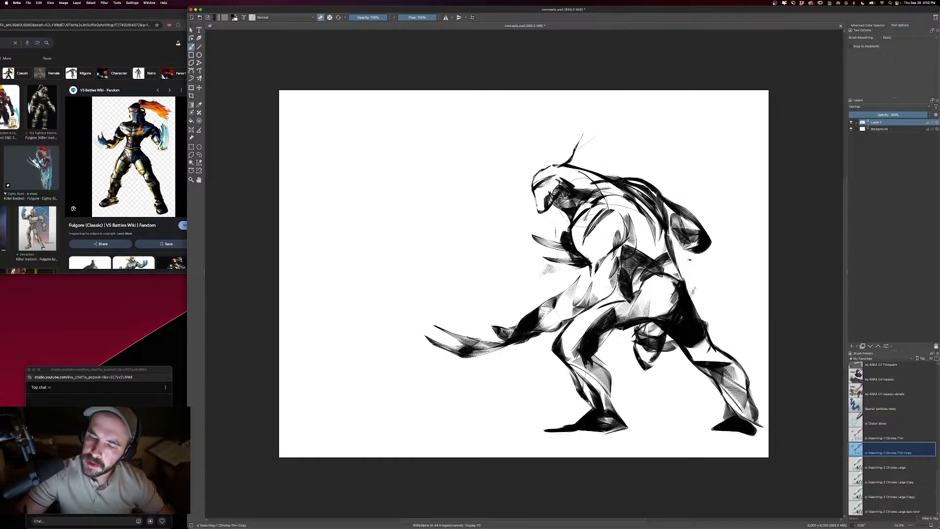
pyautogui.moveTo(584, 203); pyautogui.dragTo(603, 190)
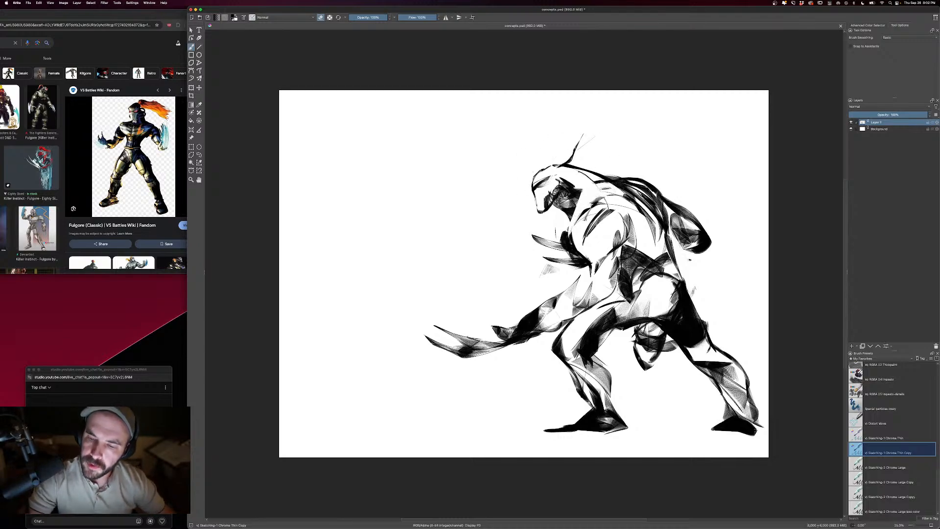
pyautogui.press('e')
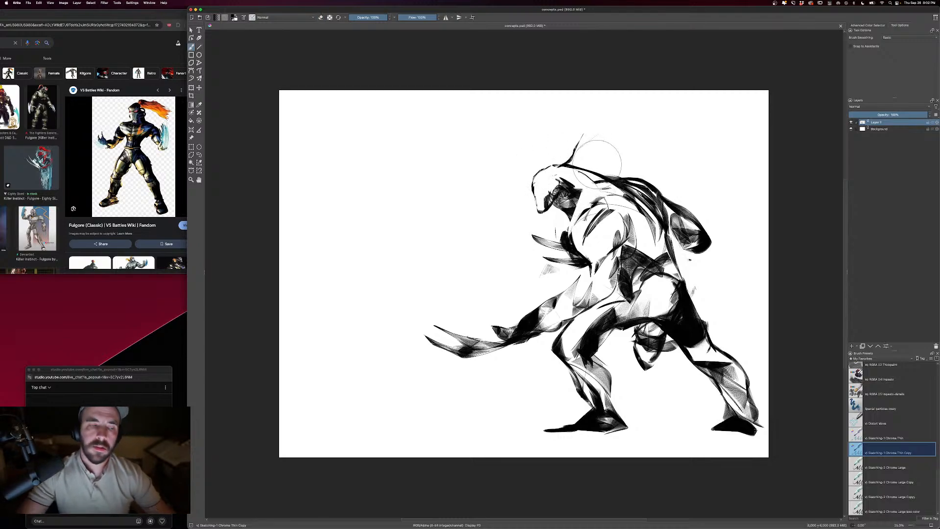
# - Draw long flowing hair streaming backward from the top of the head
pyautogui.moveTo(582, 132)
pyautogui.mouseDown()
pyautogui.moveTo(723, 160)
pyautogui.moveTo(730, 173)
pyautogui.moveTo(598, 147)
pyautogui.mouseUp()
pyautogui.moveTo(598, 146)
pyautogui.mouseDown()
pyautogui.moveTo(577, 161)
pyautogui.moveTo(663, 160)
pyautogui.moveTo(685, 187)
pyautogui.moveTo(641, 158)
pyautogui.mouseUp()
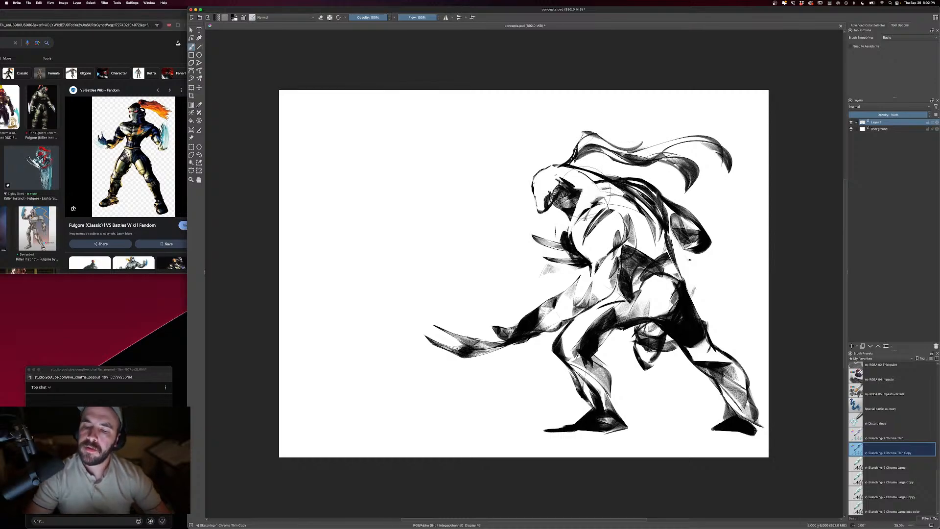
pyautogui.press('super+z')
# - Erase the clawed far hand in front of the chest and darken and enlarge the arm behind the back
pyautogui.press('e')
pyautogui.moveTo(527, 216)
pyautogui.mouseDown()
pyautogui.moveTo(569, 263)
pyautogui.moveTo(579, 261)
pyautogui.moveTo(557, 260)
pyautogui.moveTo(583, 257)
pyautogui.mouseUp()
pyautogui.press('e')
pyautogui.moveTo(681, 210)
pyautogui.mouseDown()
pyautogui.moveTo(711, 222)
pyautogui.moveTo(703, 247)
pyautogui.moveTo(686, 233)
pyautogui.moveTo(677, 238)
pyautogui.moveTo(657, 285)
pyautogui.mouseUp()
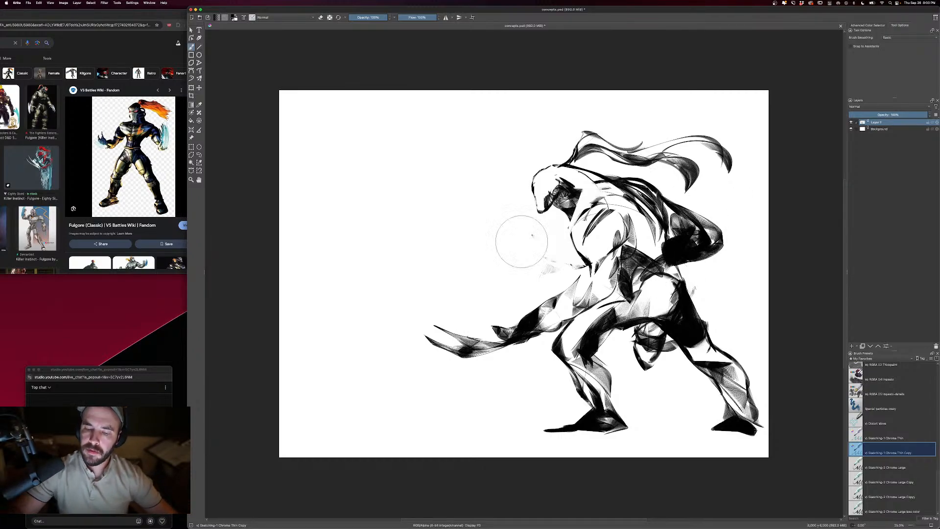
# - Rework the near forearm and elbow with dark shading and cleaner edges leading into the claw blades
pyautogui.moveTo(586, 308)
pyautogui.mouseDown()
pyautogui.moveTo(575, 317)
pyautogui.moveTo(539, 313)
pyautogui.moveTo(554, 301)
pyautogui.moveTo(497, 328)
pyautogui.moveTo(512, 351)
pyautogui.moveTo(528, 352)
pyautogui.moveTo(543, 321)
pyautogui.moveTo(515, 347)
pyautogui.mouseUp()
pyautogui.press('e')
pyautogui.press('e')
pyautogui.moveTo(566, 294)
pyautogui.mouseDown()
pyautogui.moveTo(547, 320)
pyautogui.moveTo(580, 277)
pyautogui.moveTo(605, 300)
pyautogui.moveTo(578, 308)
pyautogui.mouseUp()
pyautogui.press('e')
pyautogui.press('e')
pyautogui.moveTo(587, 276); pyautogui.dragTo(590, 306)
pyautogui.moveTo(567, 297); pyautogui.dragTo(584, 317)
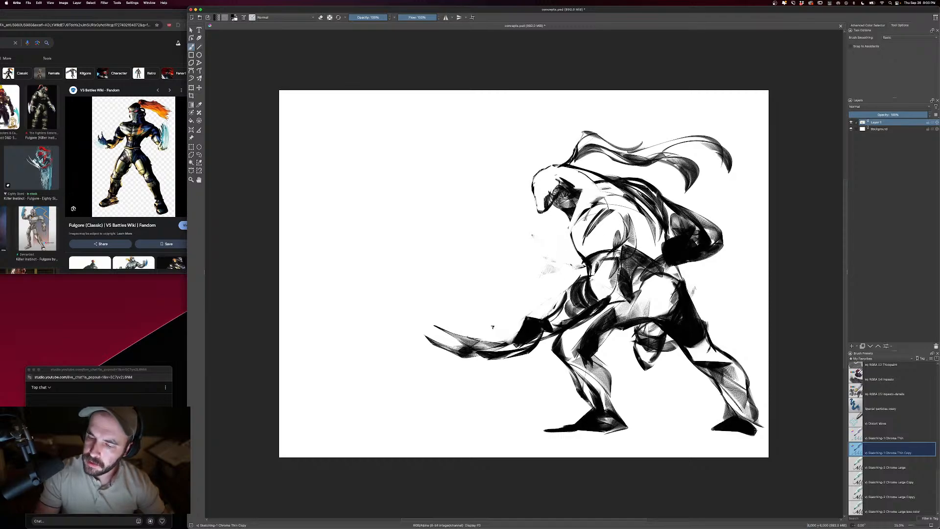
# - Erase excess marks around the waist and strengthen the dark contour of the near shoulder and chest
pyautogui.press('e')
pyautogui.moveTo(619, 280); pyautogui.dragTo(607, 261)
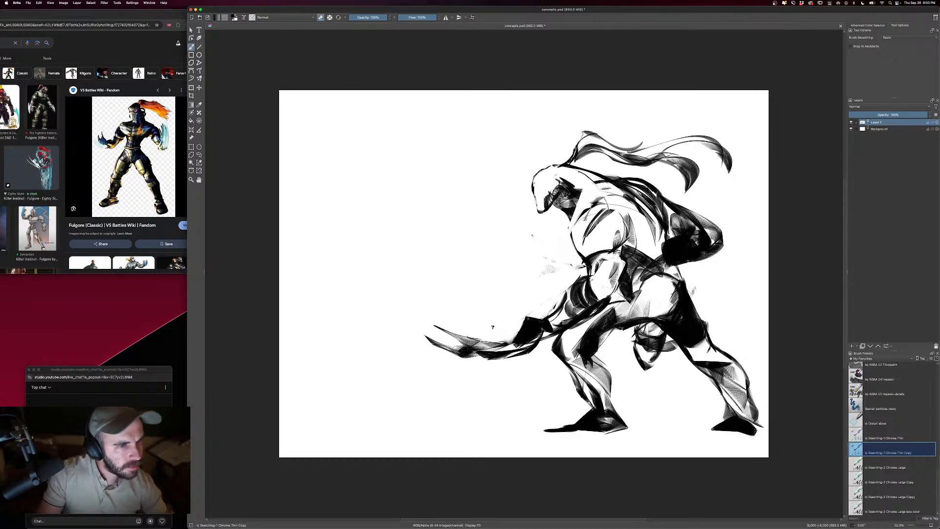
pyautogui.press('e')
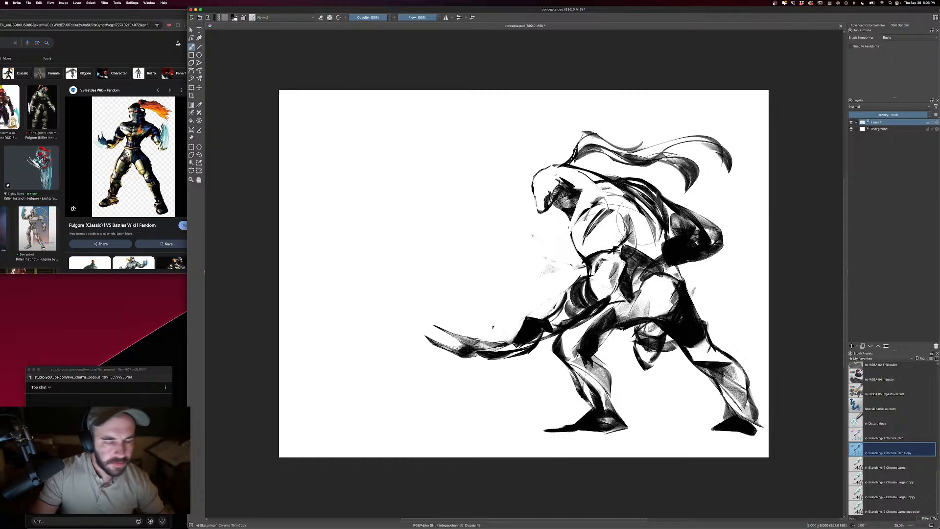
pyautogui.moveTo(587, 212)
pyautogui.mouseDown()
pyautogui.moveTo(569, 245)
pyautogui.moveTo(583, 257)
pyautogui.moveTo(572, 220)
pyautogui.moveTo(580, 196)
pyautogui.moveTo(565, 228)
pyautogui.mouseUp()
pyautogui.press('e')
pyautogui.press('e')
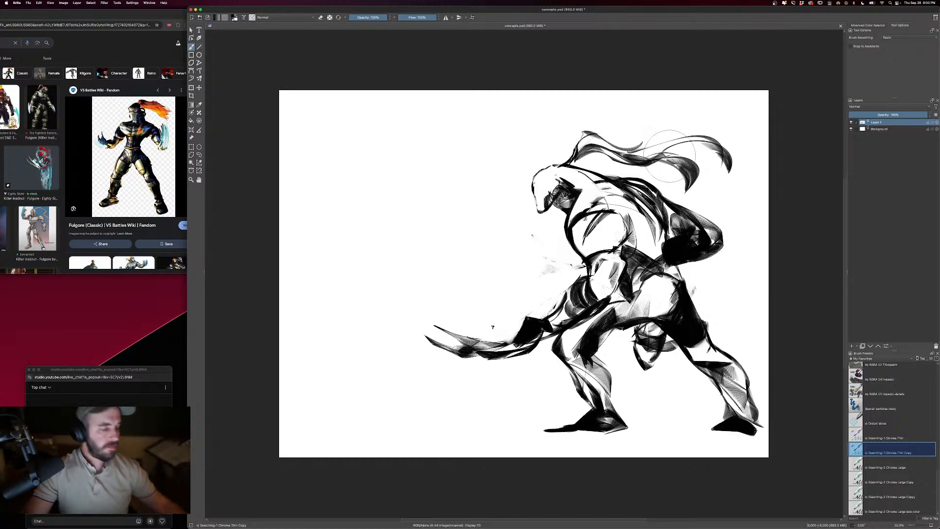
# - Select the head, hair and upper back with a freehand outline, then transform them to sit slightly lower on the body
pyautogui.click(199, 155)
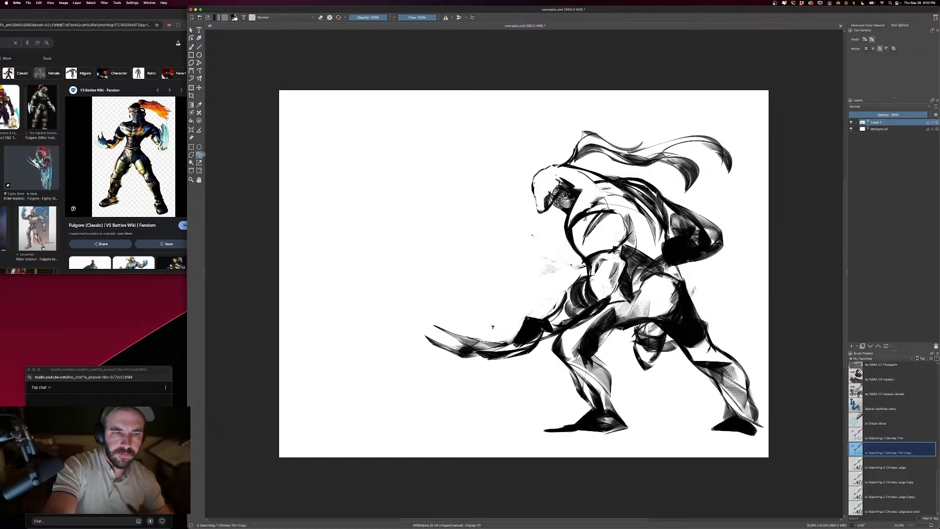
pyautogui.moveTo(689, 117); pyautogui.dragTo(524, 222)
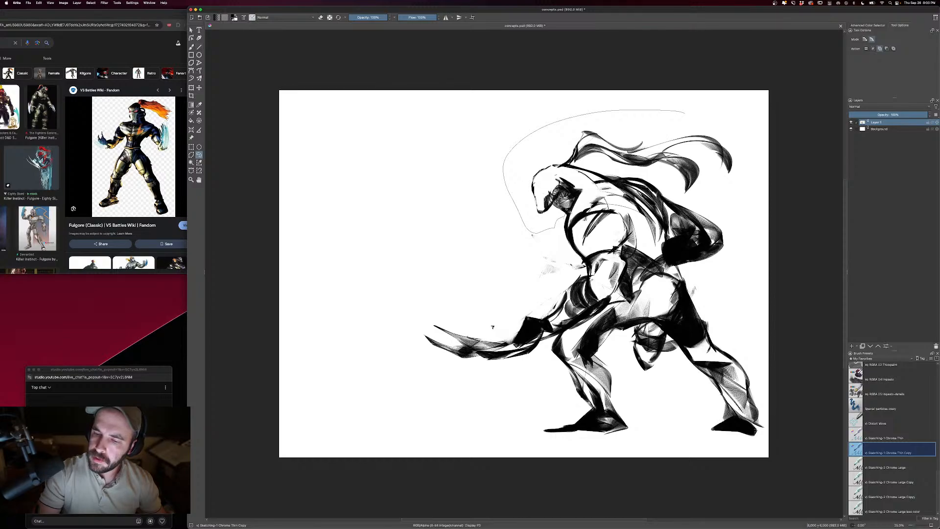
pyautogui.moveTo(676, 182); pyautogui.dragTo(750, 210)
pyautogui.hotkey('ctrl', 't')
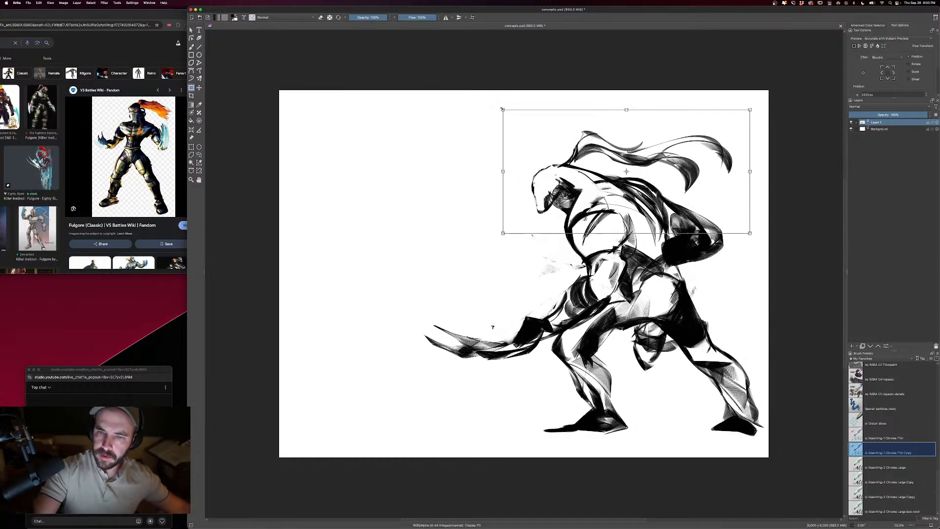
pyautogui.moveTo(502, 109); pyautogui.dragTo(491, 103)
pyautogui.moveTo(615, 137); pyautogui.dragTo(624, 148)
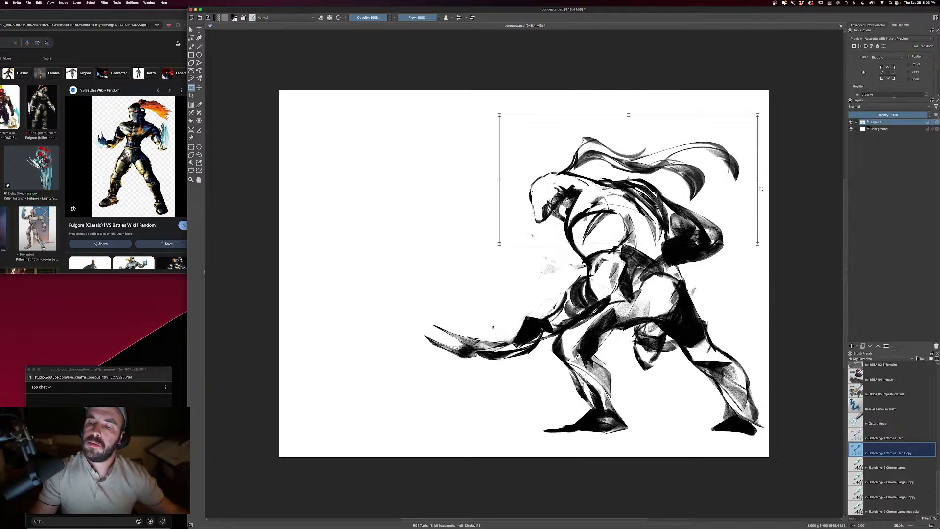
pyautogui.moveTo(757, 115); pyautogui.dragTo(724, 151)
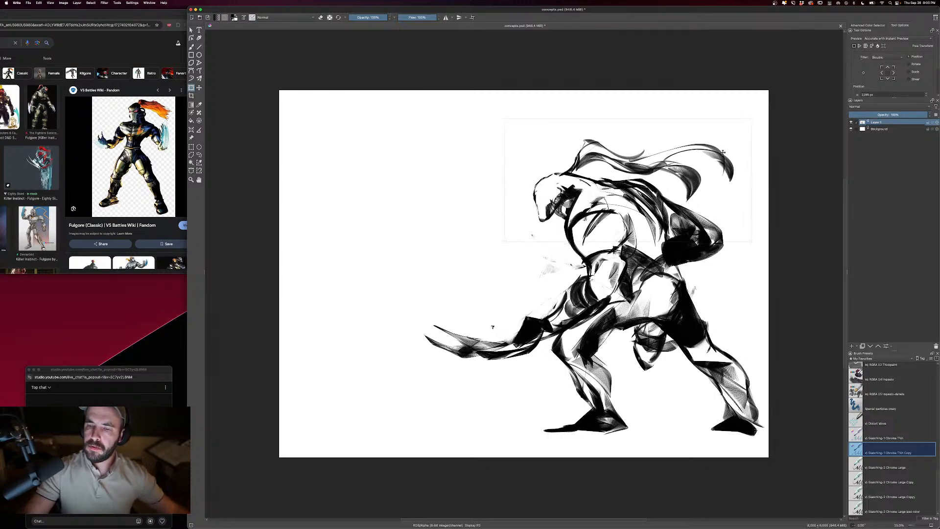
pyautogui.press('Return')
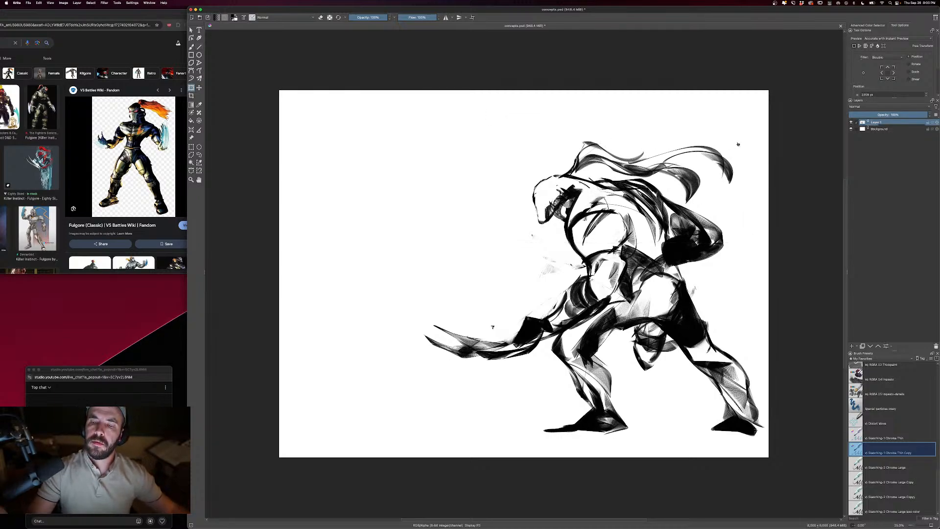
# - Rework the side of the torso below the near shoulder and add dark shading strokes over the hip
pyautogui.press('b')
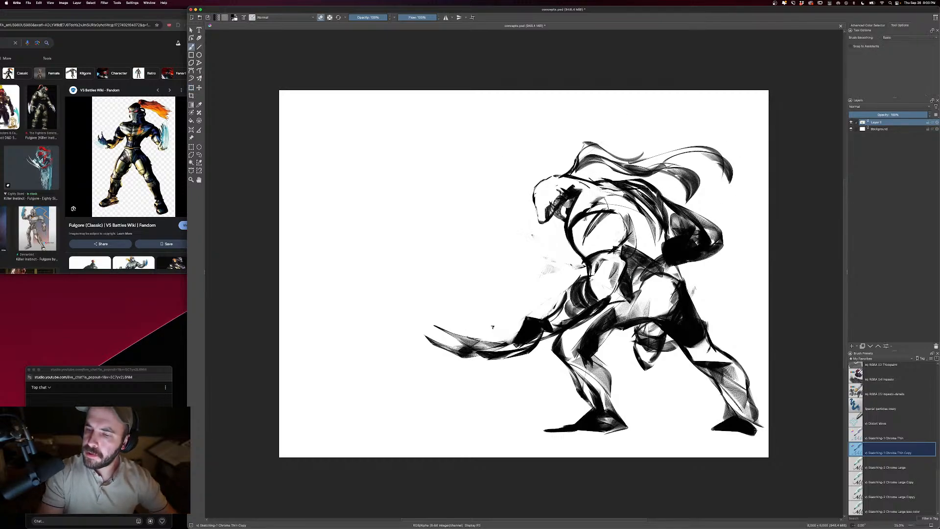
pyautogui.moveTo(618, 189)
pyautogui.mouseDown()
pyautogui.moveTo(651, 210)
pyautogui.moveTo(652, 247)
pyautogui.moveTo(641, 224)
pyautogui.moveTo(621, 246)
pyautogui.mouseUp()
pyautogui.press('e')
pyautogui.moveTo(645, 215)
pyautogui.mouseDown()
pyautogui.moveTo(659, 244)
pyautogui.moveTo(641, 241)
pyautogui.mouseUp()
pyautogui.press('super+z')
pyautogui.moveTo(644, 222); pyautogui.dragTo(664, 238)
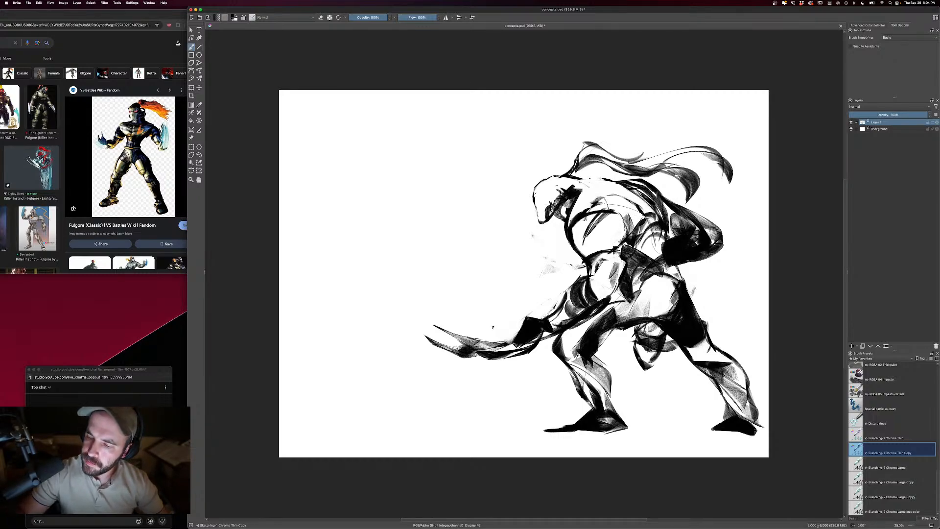
pyautogui.moveTo(661, 277); pyautogui.dragTo(657, 315)
pyautogui.moveTo(649, 282)
pyautogui.mouseDown()
pyautogui.moveTo(626, 304)
pyautogui.moveTo(655, 313)
pyautogui.mouseUp()
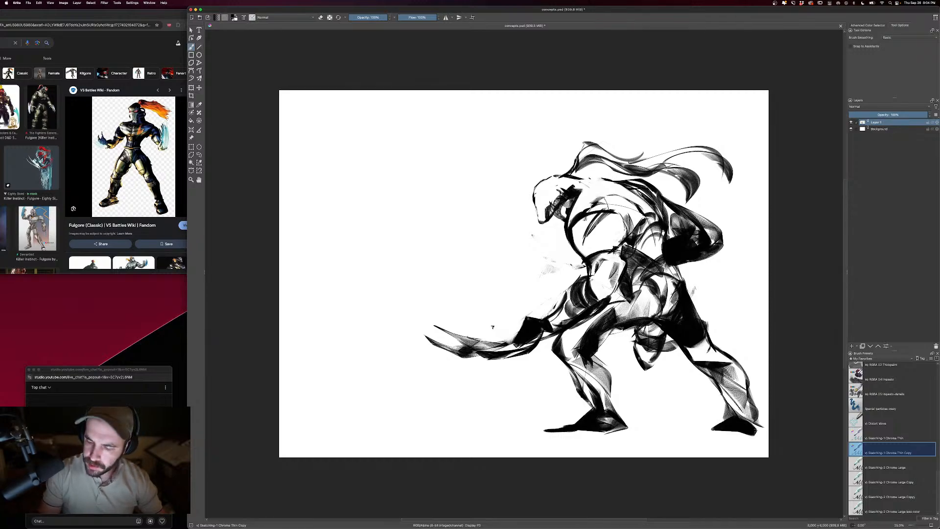
# - Shade the front leg with dark strokes around the knee, shin and calf
pyautogui.moveTo(553, 351); pyautogui.dragTo(571, 370)
pyautogui.moveTo(583, 349)
pyautogui.mouseDown()
pyautogui.moveTo(564, 370)
pyautogui.moveTo(594, 386)
pyautogui.mouseUp()
pyautogui.moveTo(565, 363); pyautogui.dragTo(596, 407)
pyautogui.moveTo(596, 363)
pyautogui.mouseDown()
pyautogui.moveTo(615, 387)
pyautogui.moveTo(618, 415)
pyautogui.mouseUp()
pyautogui.moveTo(613, 341); pyautogui.dragTo(633, 343)
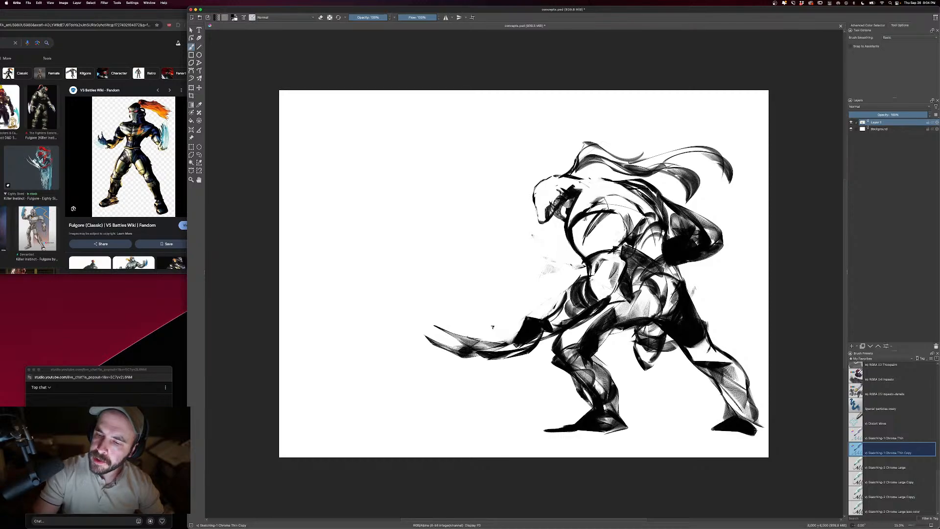
# - Add dark shadow shapes under the near shoulder and back, and clean the shoulder's edge with the eraser
pyautogui.moveTo(602, 197); pyautogui.dragTo(628, 216)
pyautogui.moveTo(587, 211); pyautogui.dragTo(626, 199)
pyautogui.moveTo(593, 210)
pyautogui.mouseDown()
pyautogui.moveTo(628, 223)
pyautogui.moveTo(633, 235)
pyautogui.mouseUp()
pyautogui.moveTo(664, 176)
pyautogui.mouseDown()
pyautogui.moveTo(673, 193)
pyautogui.moveTo(665, 195)
pyautogui.mouseUp()
pyautogui.moveTo(652, 190); pyautogui.dragTo(664, 210)
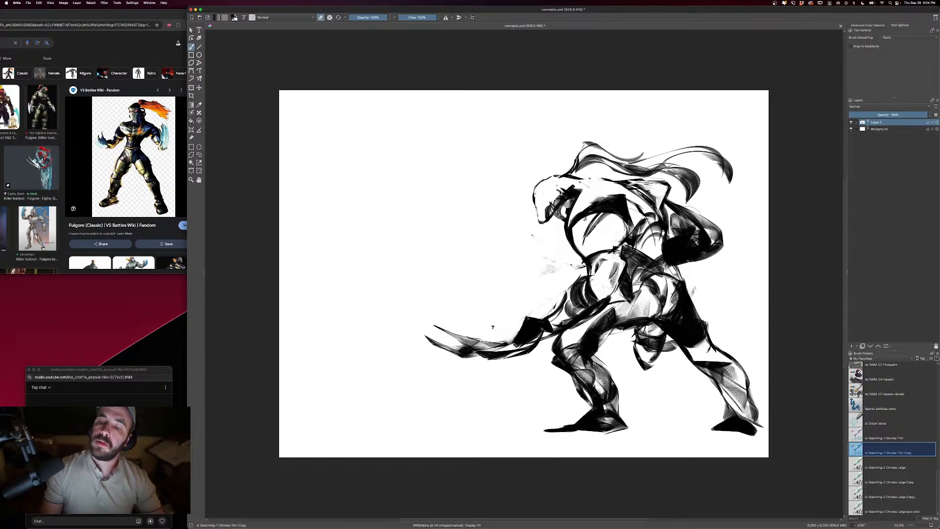
pyautogui.moveTo(589, 208); pyautogui.dragTo(627, 197)
pyautogui.moveTo(582, 212); pyautogui.dragTo(630, 198)
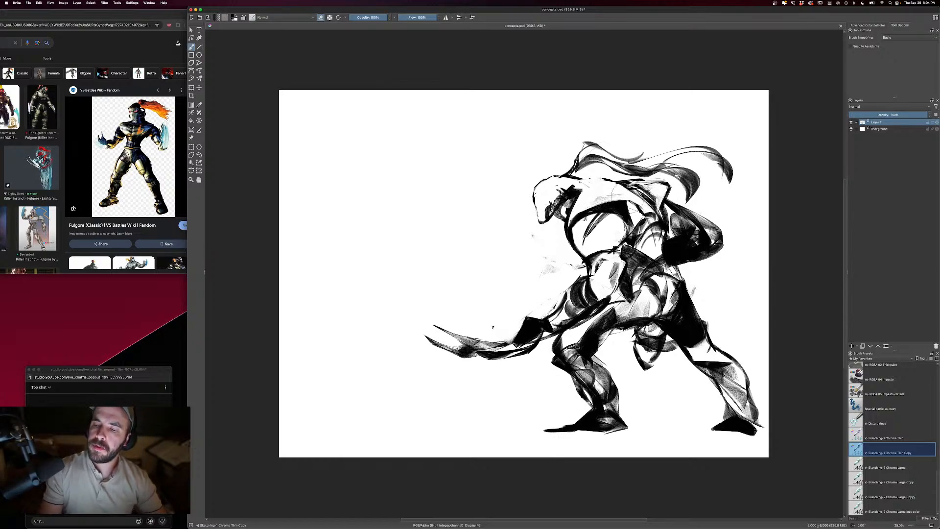
# - Detail the side of the torso and carve light armor edges between the back and the far arm
pyautogui.press('e')
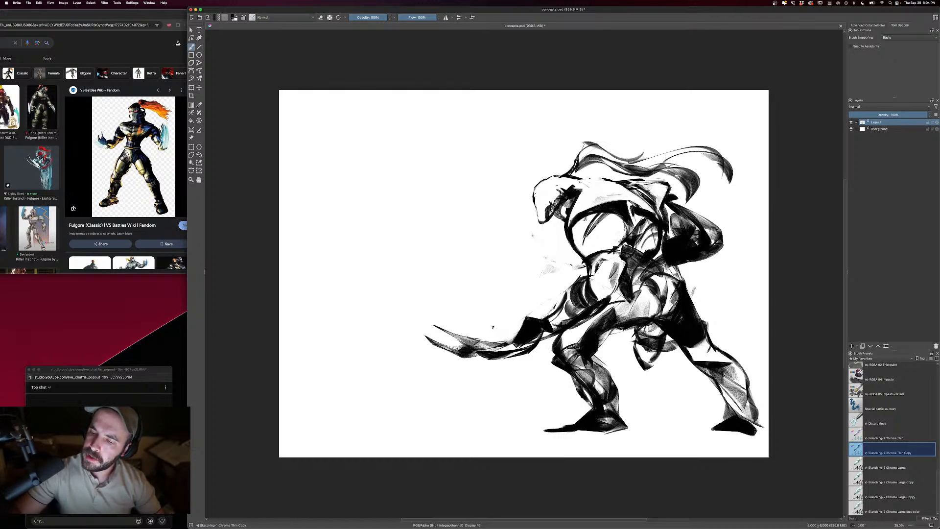
pyautogui.press('e')
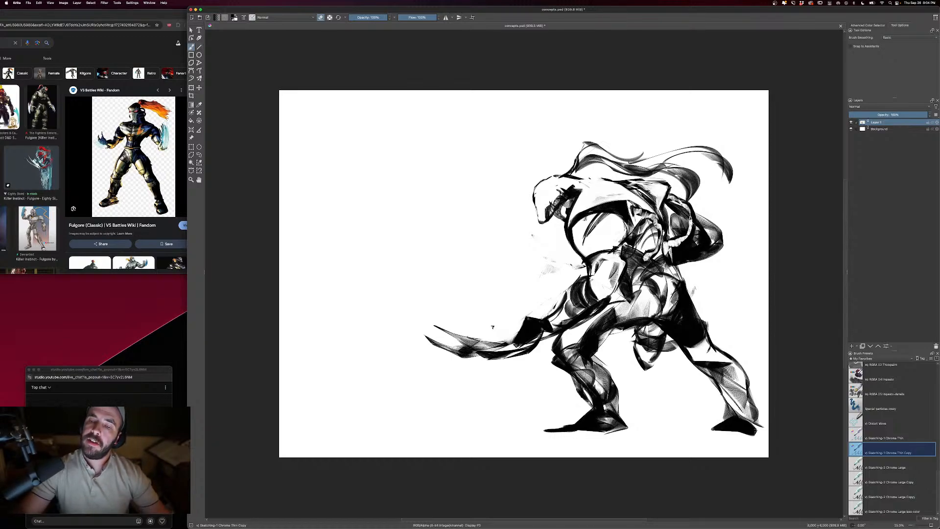
pyautogui.press('e')
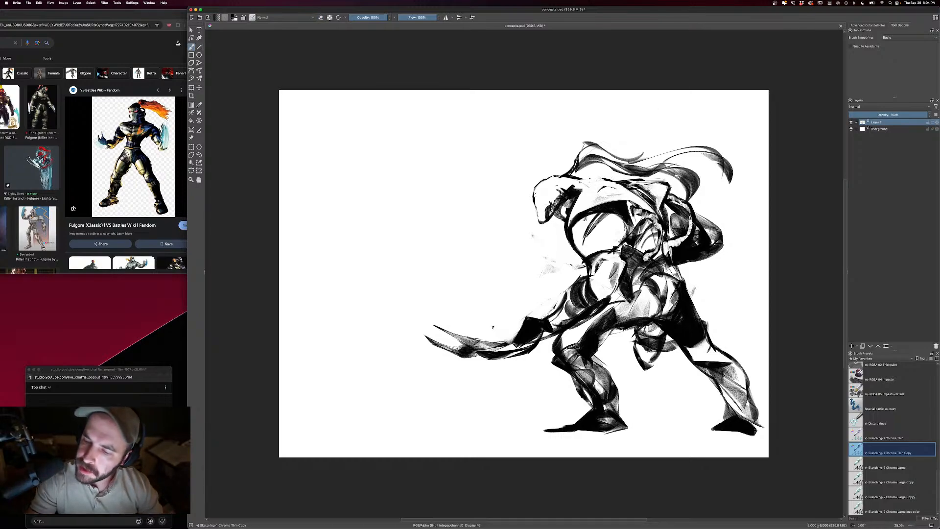
# - Carve facial and helmet details into the side of the head with a smaller brush
pyautogui.press('[')
pyautogui.press('[')
pyautogui.press('[')
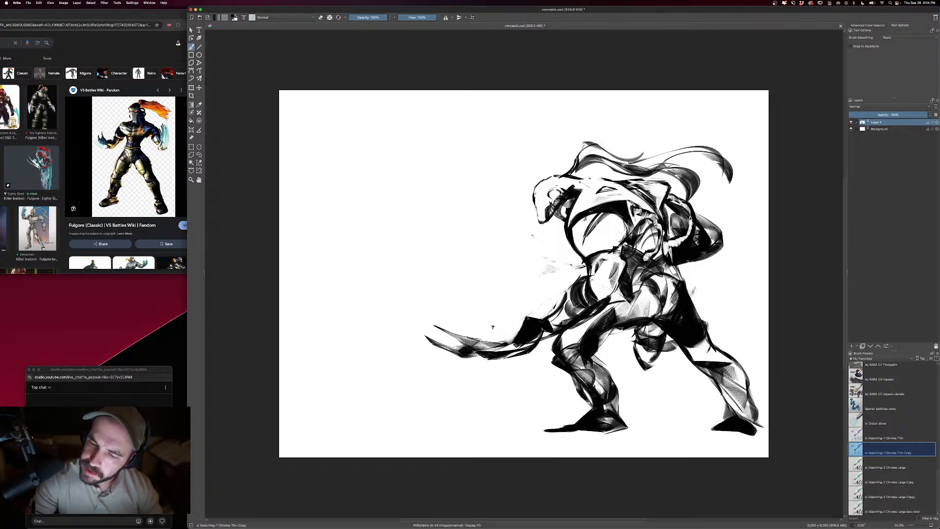
pyautogui.press('e')
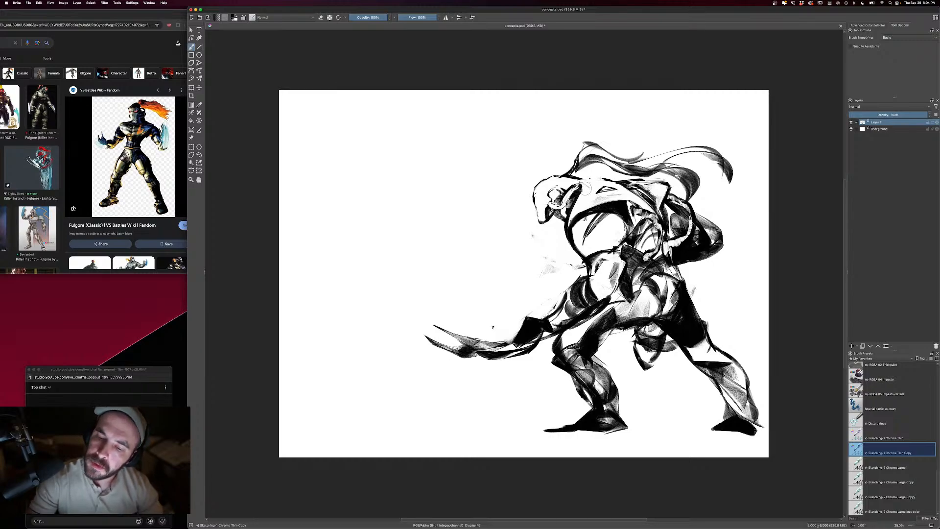
pyautogui.press('e')
# - Refine the line work along the top of the shoulder and break up the near forearm's dark mass with highlights
pyautogui.press('e')
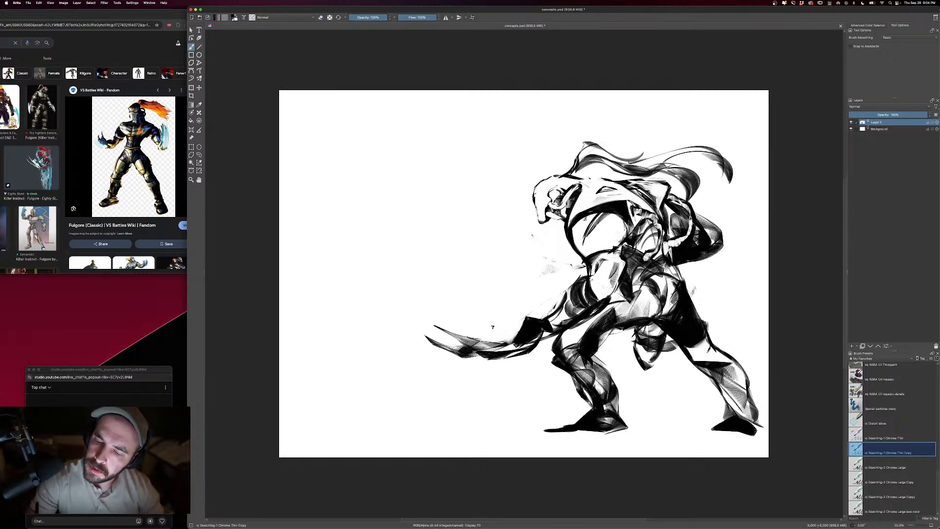
pyautogui.press('e')
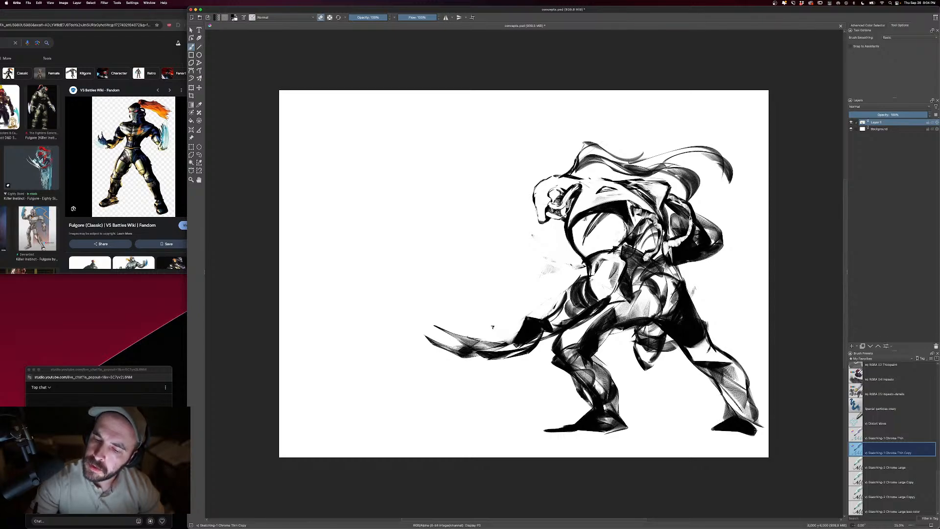
pyautogui.press('e')
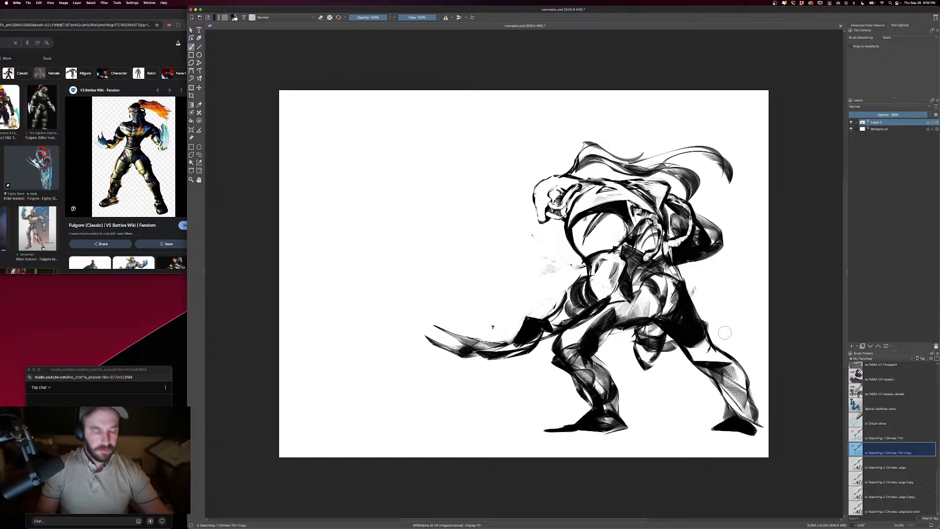
pyautogui.press('e')
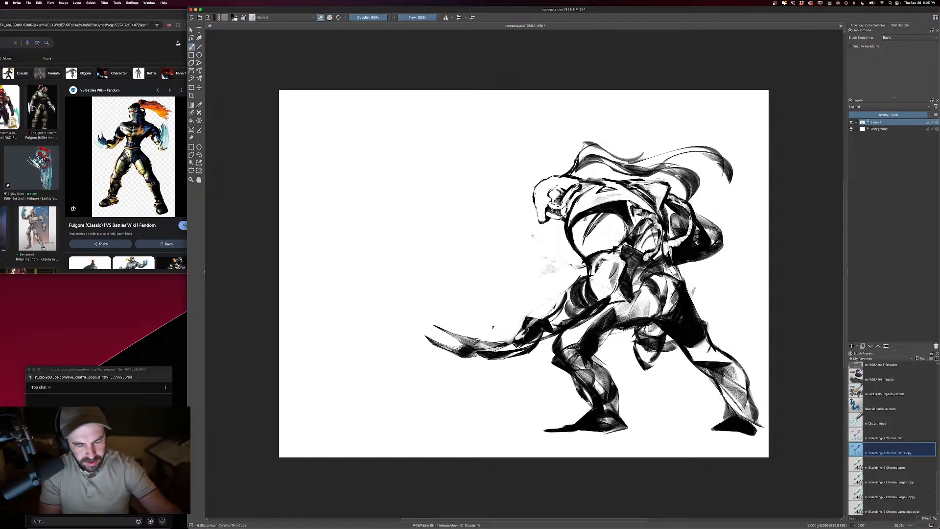
# - Move the whole figure horizontally toward the middle of the canvas
pyautogui.hotkey('ctrl', 't')
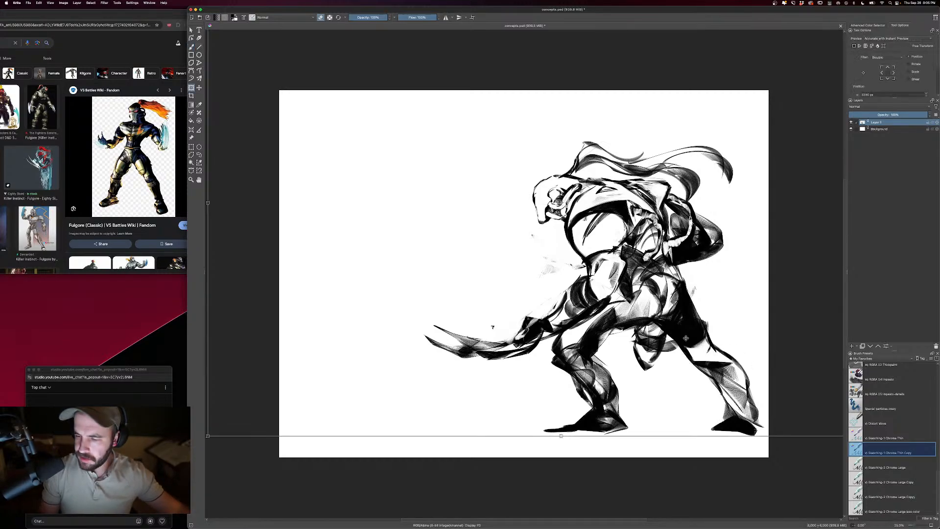
pyautogui.moveTo(711, 338); pyautogui.dragTo(635, 337)
pyautogui.press('Return')
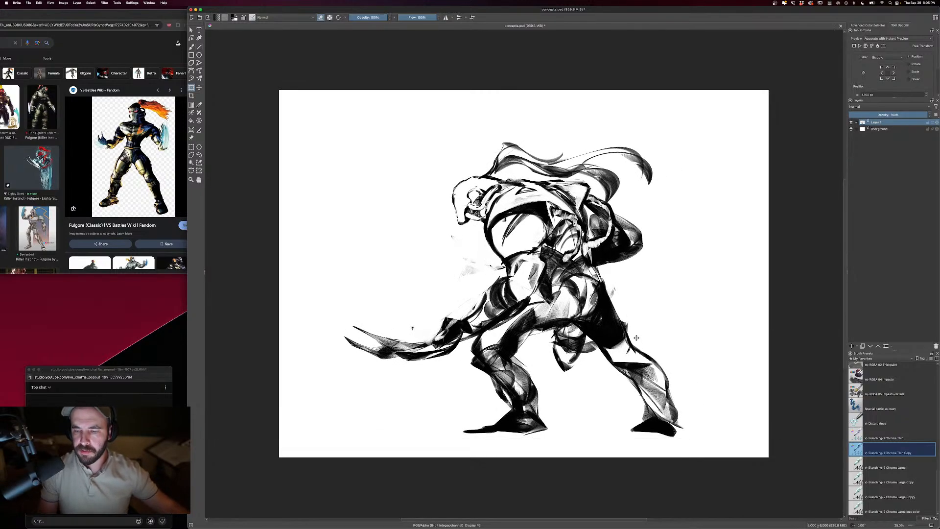
# - Extend the toe of the front foot into a longer dark point
pyautogui.press('b')
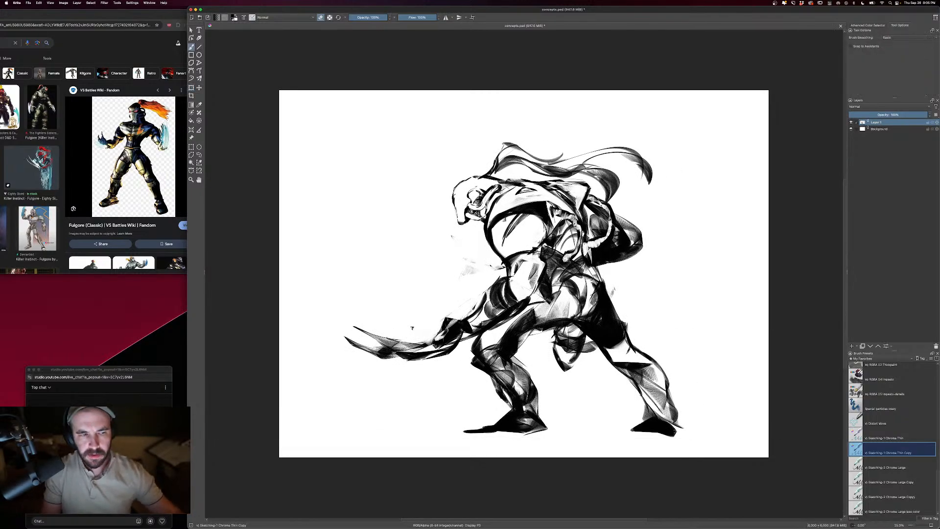
pyautogui.press('e')
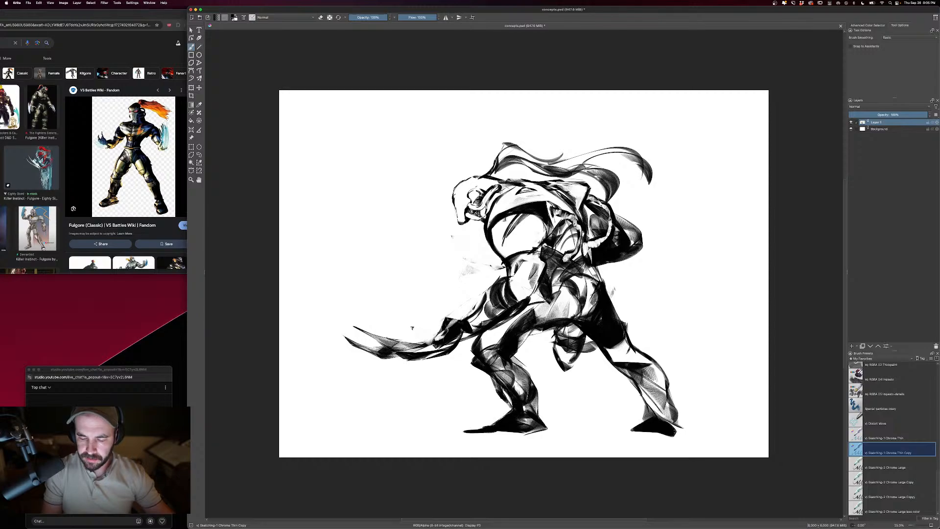
pyautogui.moveTo(490, 425); pyautogui.dragTo(457, 433)
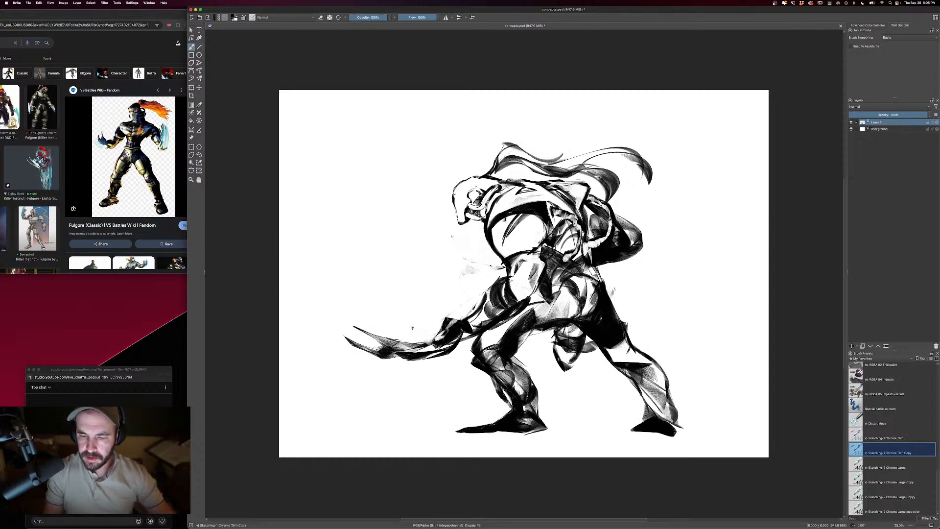
# - Erase the lower part of the rear foot's dark shape and enlarge the brush
pyautogui.press('e')
pyautogui.moveTo(637, 421)
pyautogui.mouseDown()
pyautogui.moveTo(664, 424)
pyautogui.moveTo(662, 434)
pyautogui.moveTo(641, 429)
pyautogui.moveTo(680, 428)
pyautogui.moveTo(646, 426)
pyautogui.moveTo(669, 425)
pyautogui.mouseUp()
pyautogui.press(']')
pyautogui.press(']')
pyautogui.press(']')
pyautogui.press(']')
pyautogui.press(']')
pyautogui.press(']')
pyautogui.press(']')
pyautogui.press(']')
pyautogui.press(']')
pyautogui.press(']')
# - Redraw the rear lower leg with a dark rounded knee and shin, and reshape its ankle and foot
pyautogui.press('e')
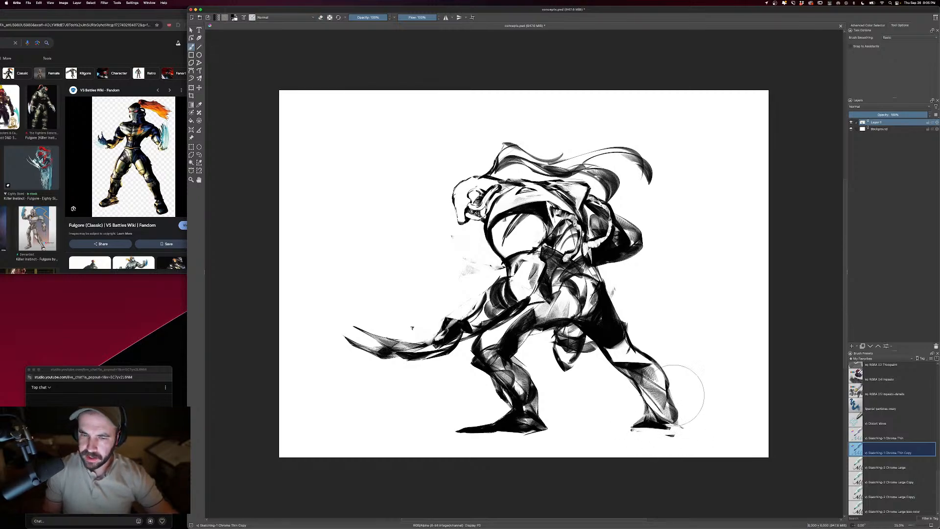
pyautogui.press('[')
pyautogui.press('[')
pyautogui.press('[')
pyautogui.moveTo(638, 353)
pyautogui.mouseDown()
pyautogui.moveTo(625, 369)
pyautogui.moveTo(640, 382)
pyautogui.moveTo(656, 378)
pyautogui.moveTo(668, 403)
pyautogui.moveTo(654, 423)
pyautogui.mouseUp()
pyautogui.press('e')
pyautogui.moveTo(676, 415); pyautogui.dragTo(663, 424)
pyautogui.press('e')
pyautogui.moveTo(670, 391); pyautogui.dragTo(676, 427)
pyautogui.moveTo(676, 409); pyautogui.dragTo(681, 427)
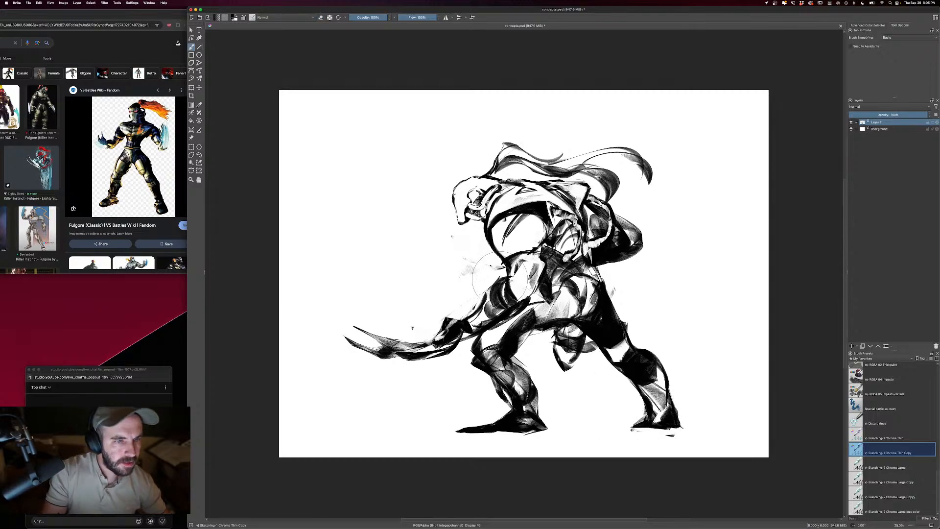
# - Darken the near forearm's contour and draw a clenched fist at its end
pyautogui.moveTo(495, 278); pyautogui.dragTo(435, 341)
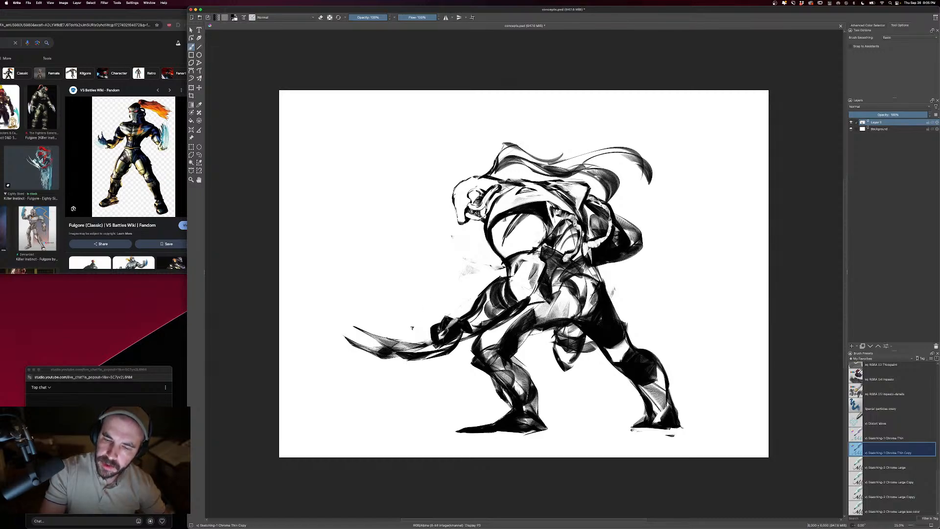
pyautogui.press('e')
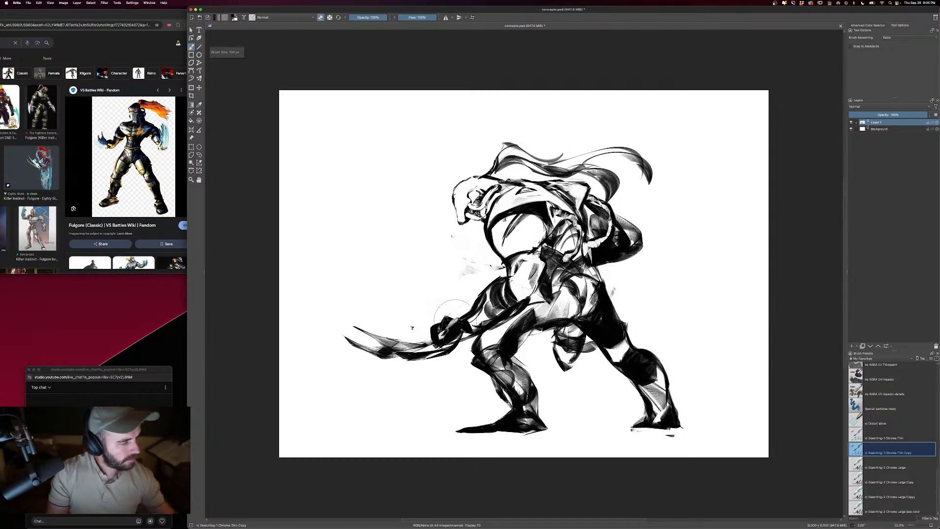
# - Select the near fist and claw blades with a freehand outline, rotate them so the blades sweep upward, and deselect
pyautogui.click(199, 155)
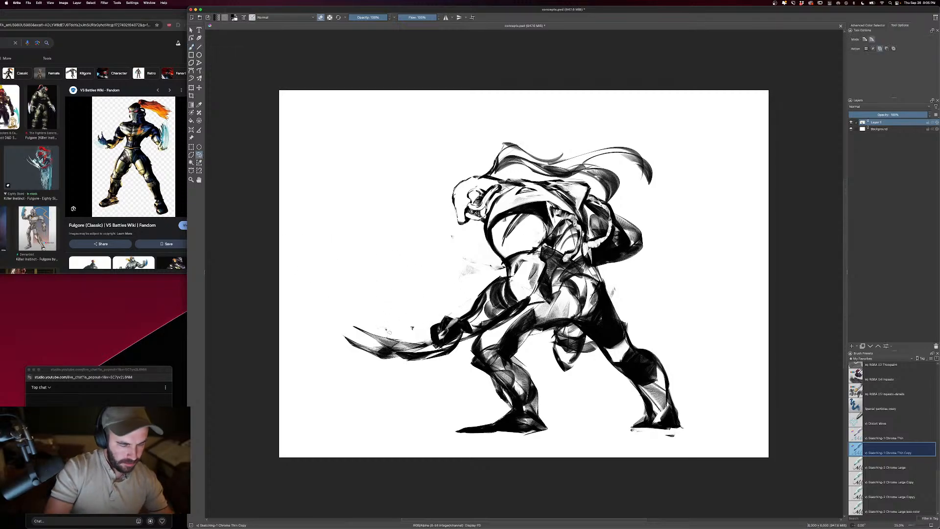
pyautogui.moveTo(460, 355)
pyautogui.mouseDown()
pyautogui.moveTo(377, 373)
pyautogui.moveTo(411, 340)
pyautogui.moveTo(467, 342)
pyautogui.moveTo(455, 342)
pyautogui.moveTo(469, 321)
pyautogui.moveTo(446, 332)
pyautogui.mouseUp()
pyautogui.hotkey('ctrl', 't')
pyautogui.press('Return')
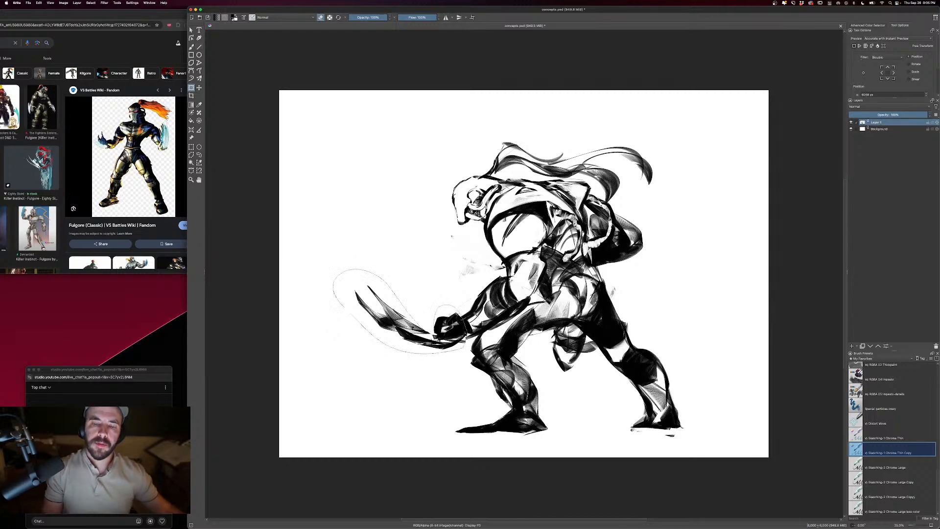
pyautogui.hotkey('ctrl', 'shift', 'a')
# - Thicken the lower claw blade with dark strokes and erase the long upper blade tips
pyautogui.press('b')
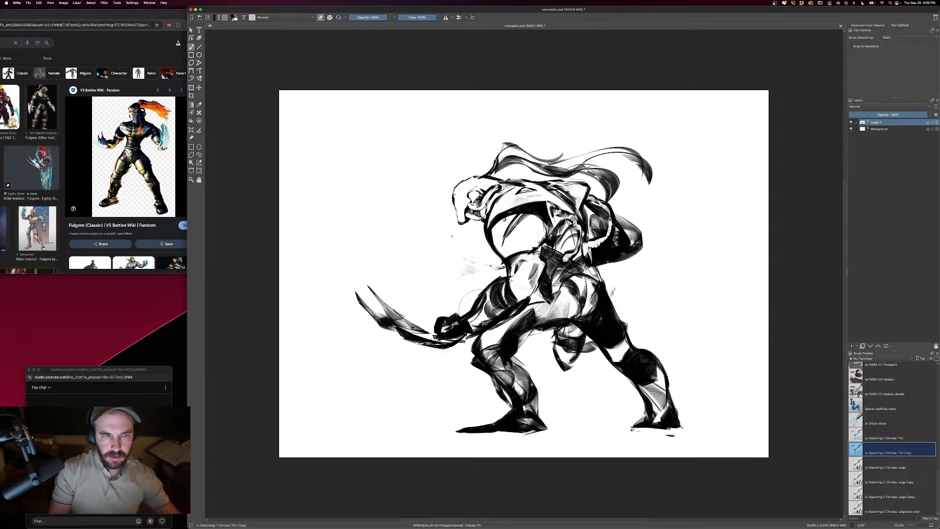
pyautogui.press('e')
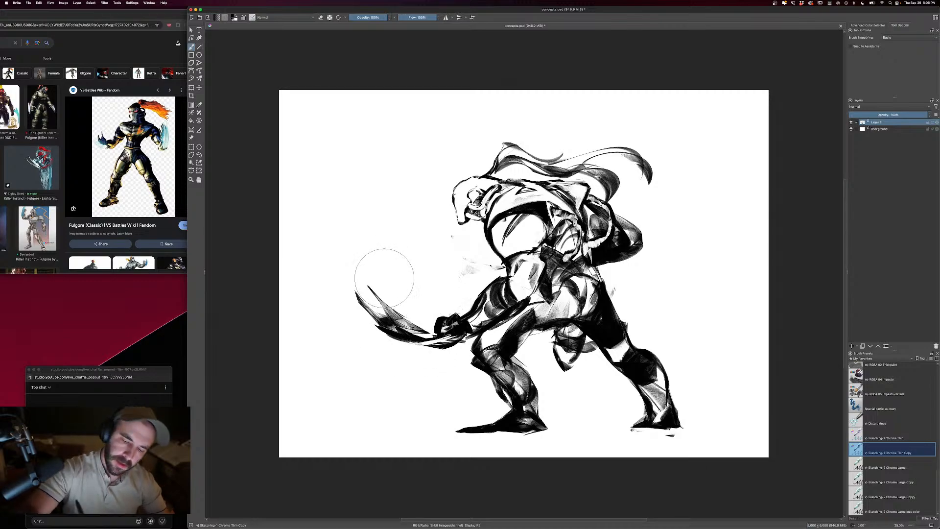
pyautogui.press('e')
pyautogui.moveTo(372, 290)
pyautogui.mouseDown()
pyautogui.moveTo(419, 328)
pyautogui.moveTo(362, 299)
pyautogui.moveTo(419, 326)
pyautogui.moveTo(395, 320)
pyautogui.mouseUp()
pyautogui.press('e')
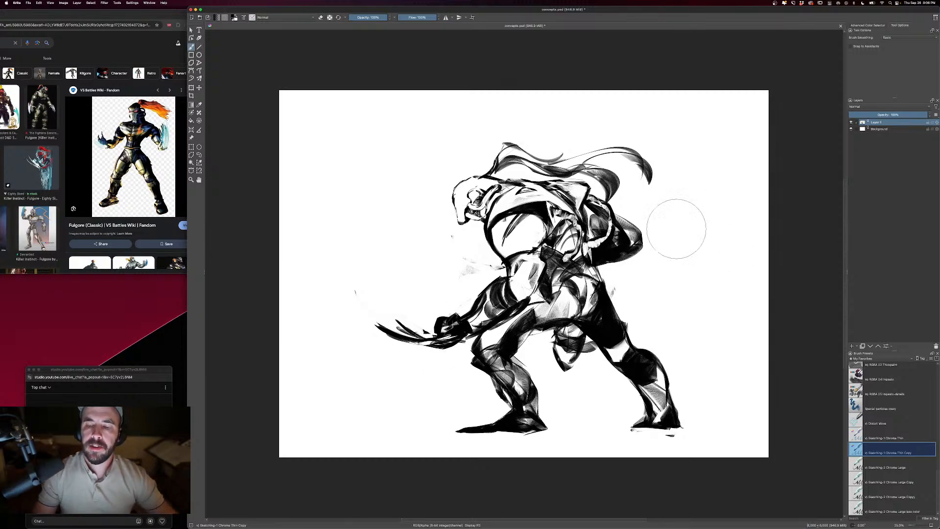
# - Clean up the chest's front edge and refine the helmet's front contour with small alternating erase and brush strokes
pyautogui.press('e')
pyautogui.moveTo(532, 224)
pyautogui.mouseDown()
pyautogui.moveTo(525, 240)
pyautogui.moveTo(514, 230)
pyautogui.moveTo(494, 241)
pyautogui.moveTo(498, 254)
pyautogui.mouseUp()
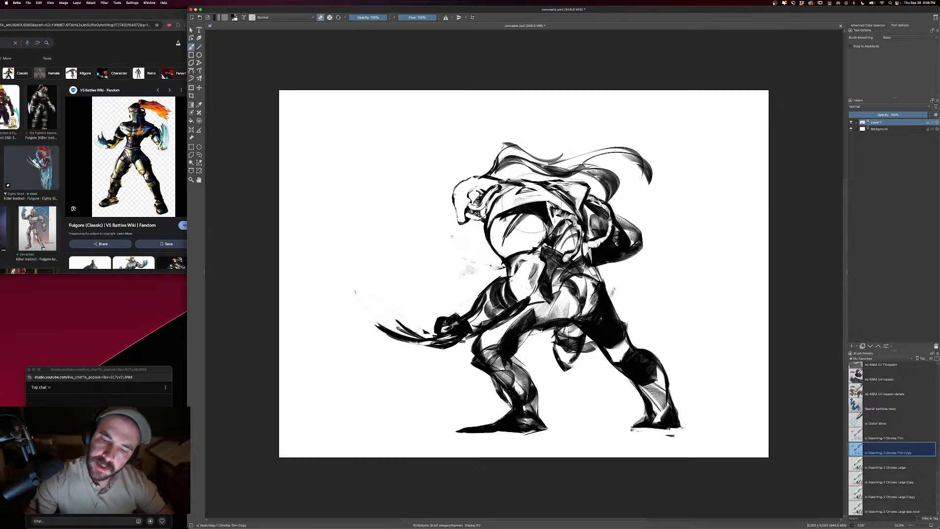
pyautogui.press('[')
pyautogui.press('[')
pyautogui.press('[')
pyautogui.press('[')
pyautogui.press('[')
pyautogui.press('[')
pyautogui.press('[')
pyautogui.press('[')
pyautogui.press('[')
pyautogui.press('[')
pyautogui.press('[')
pyautogui.press('[')
pyautogui.press('e')
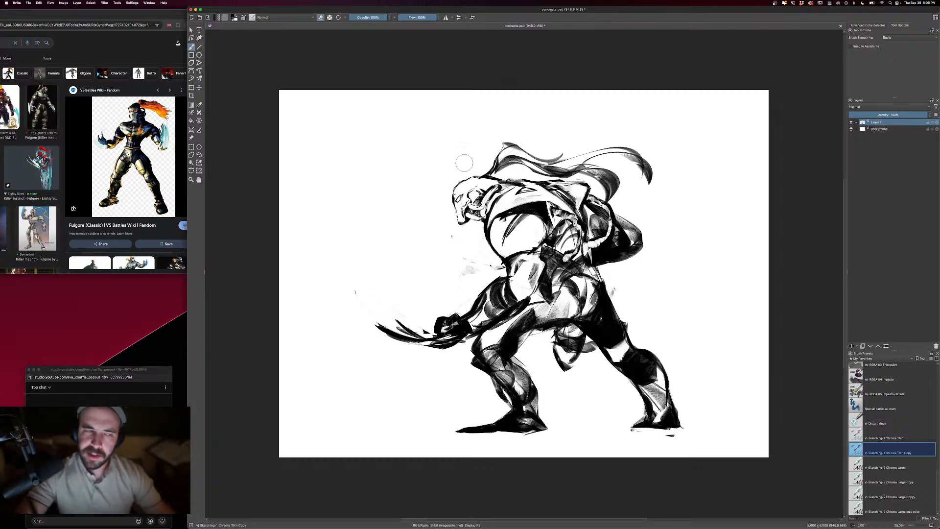
pyautogui.press('e')
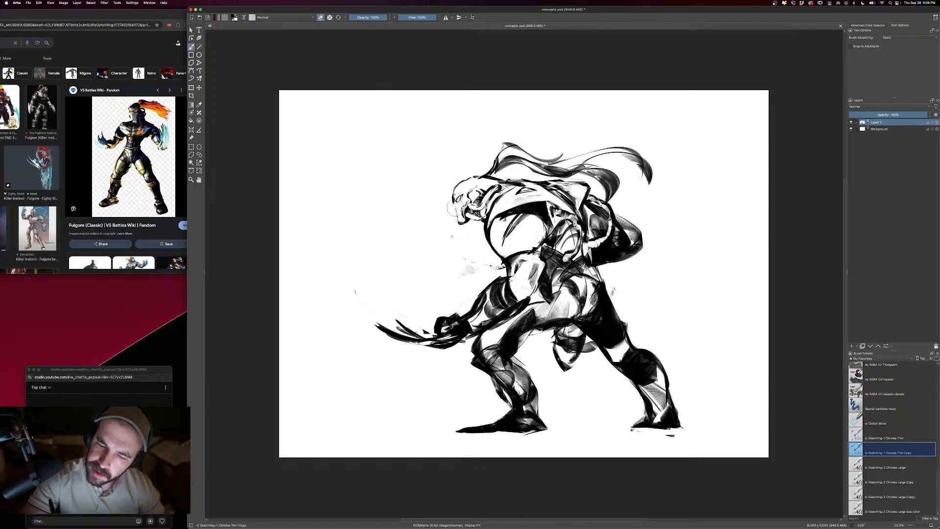
pyautogui.press('e')
pyautogui.press('e')
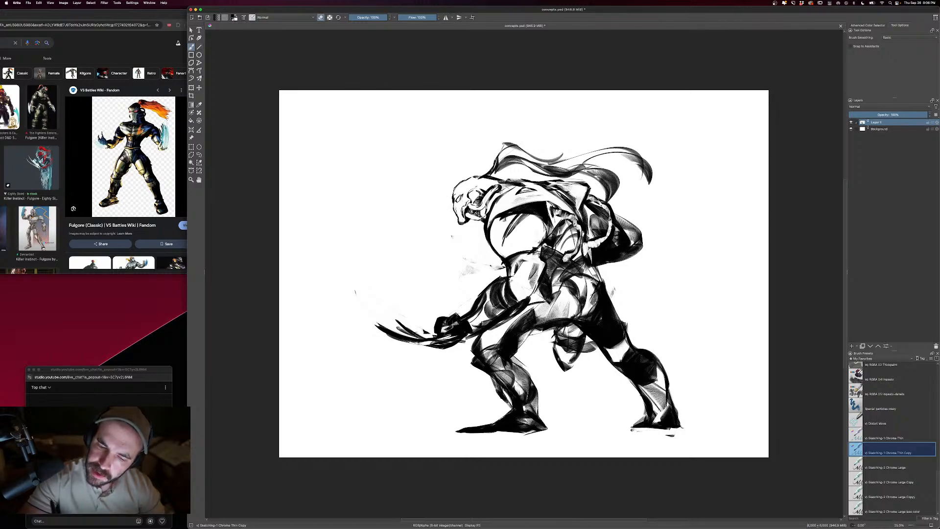
pyautogui.press('e')
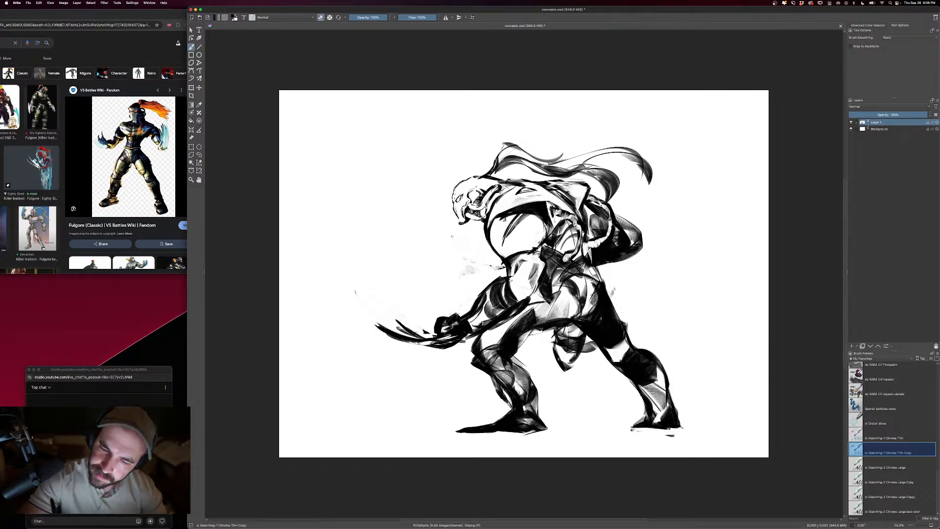
pyautogui.press('e')
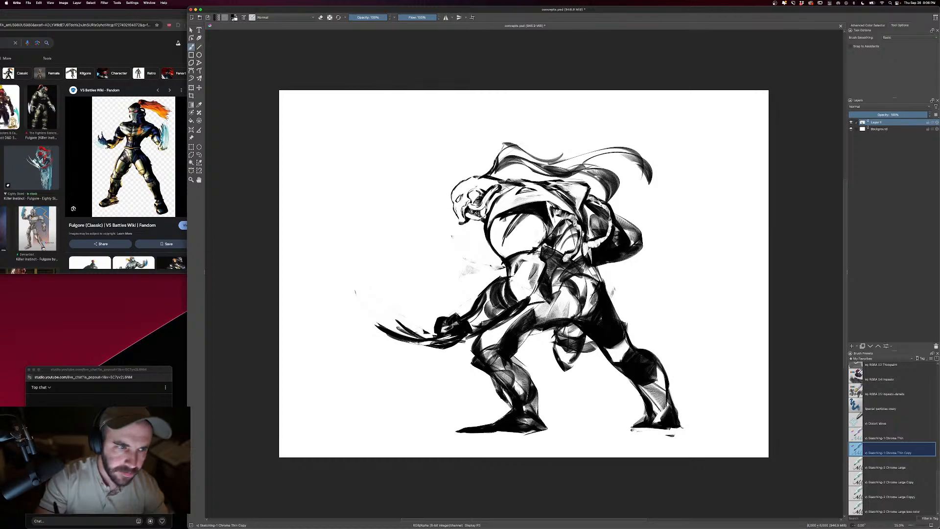
# - Darken the details inside the helmet beside the face with a smaller brush
pyautogui.press('[')
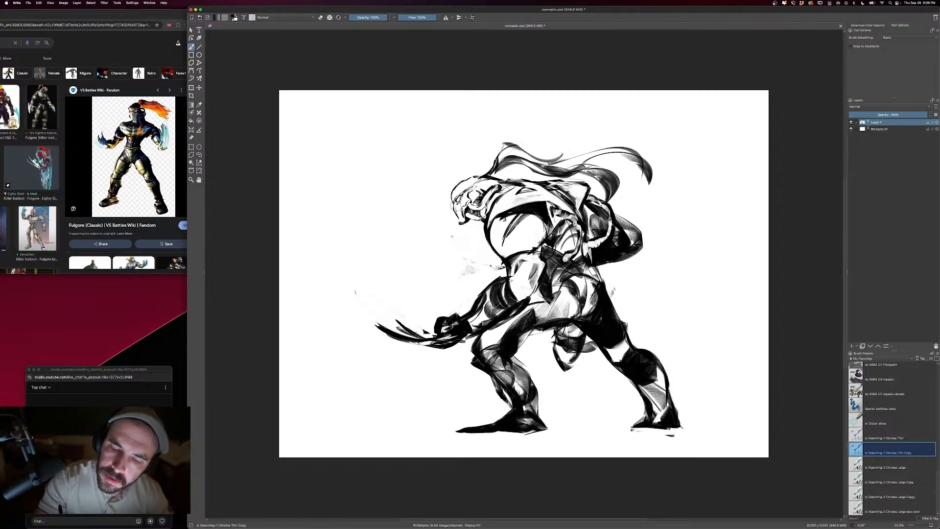
pyautogui.press('[')
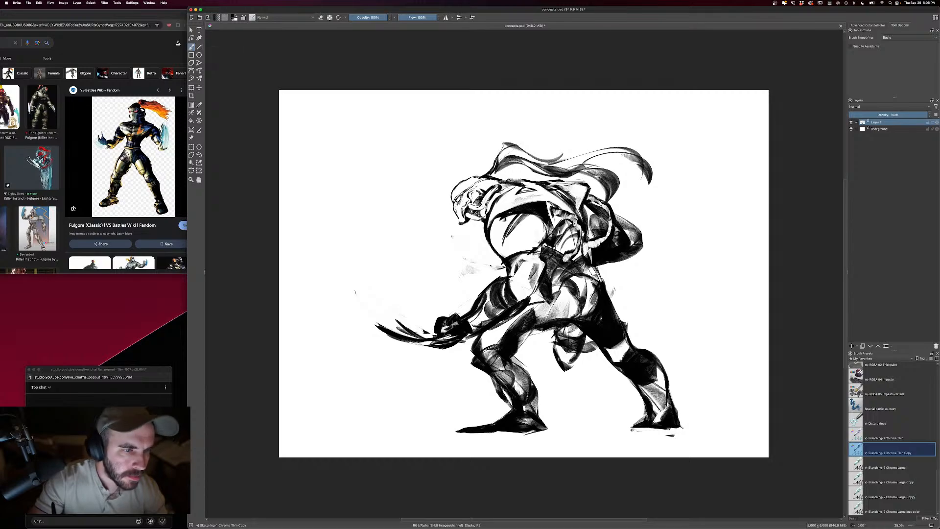
pyautogui.moveTo(479, 190); pyautogui.dragTo(503, 177)
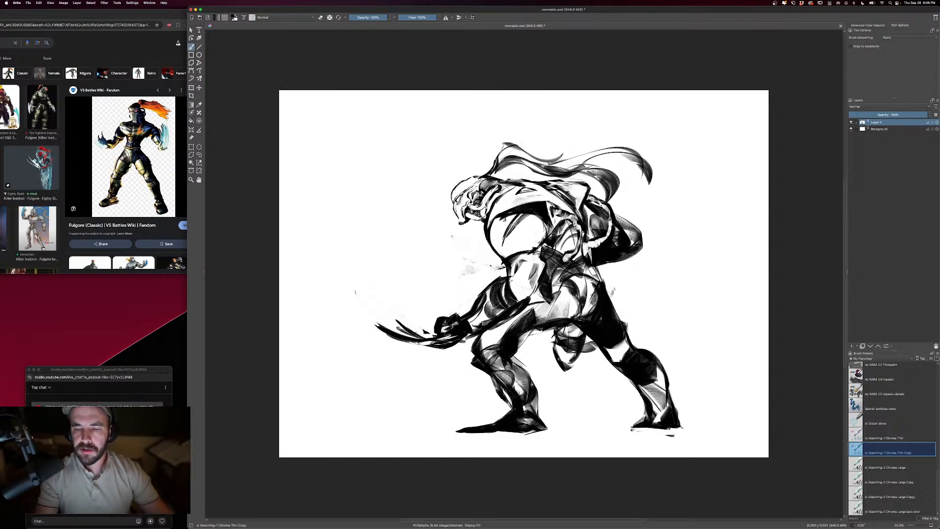
# - Erase a light band across the waist below the chest and add dark strokes along the hip beneath it
pyautogui.press(']')
pyautogui.press('e')
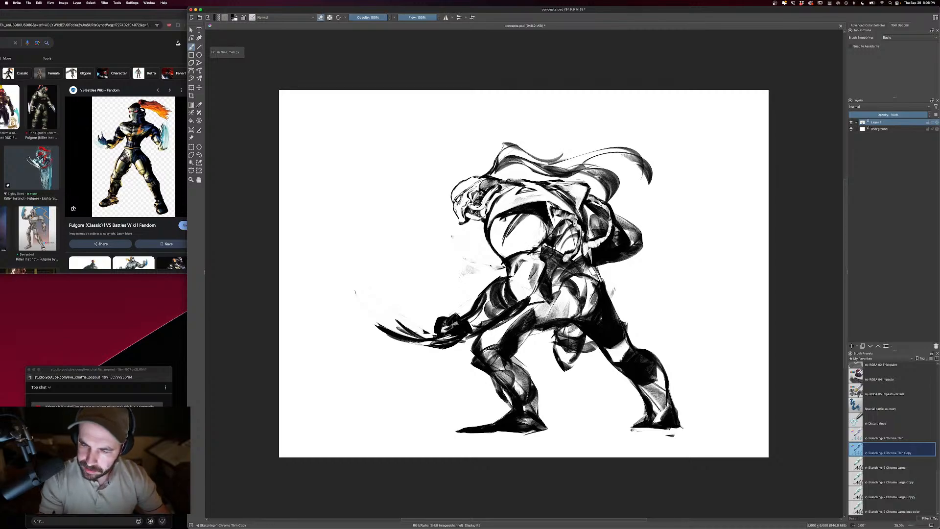
pyautogui.moveTo(526, 253); pyautogui.dragTo(504, 264)
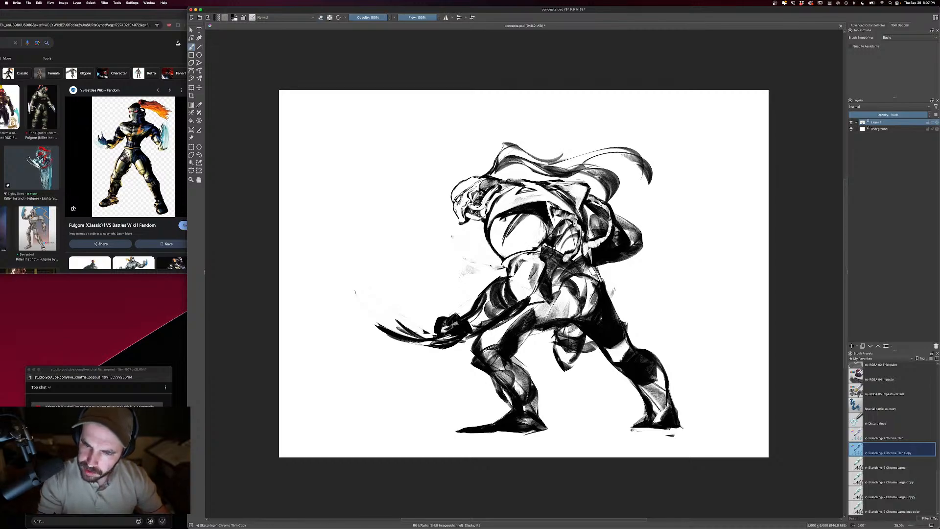
pyautogui.press('e')
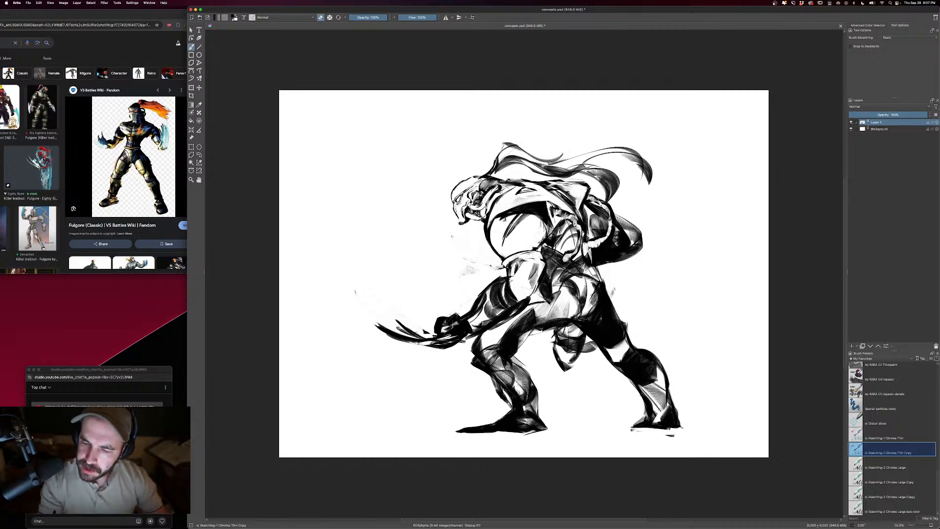
pyautogui.press('e')
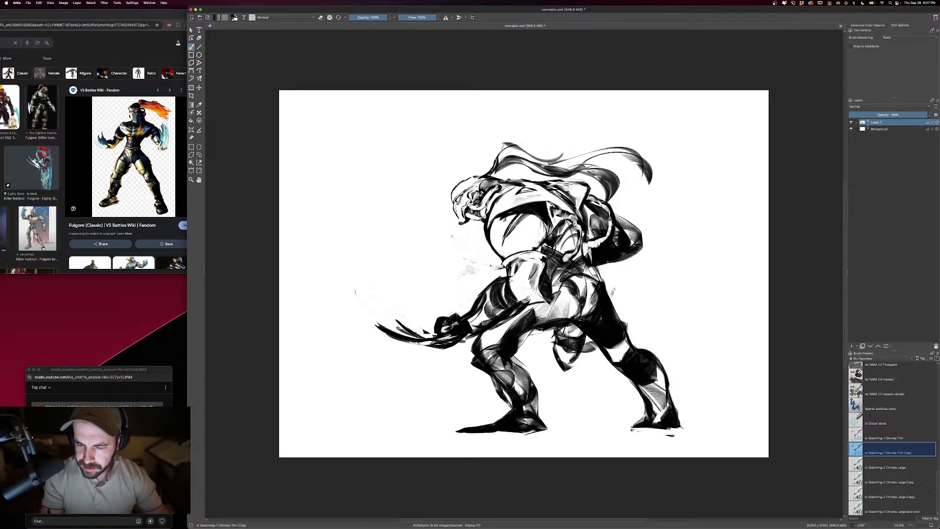
pyautogui.moveTo(528, 280); pyautogui.dragTo(519, 298)
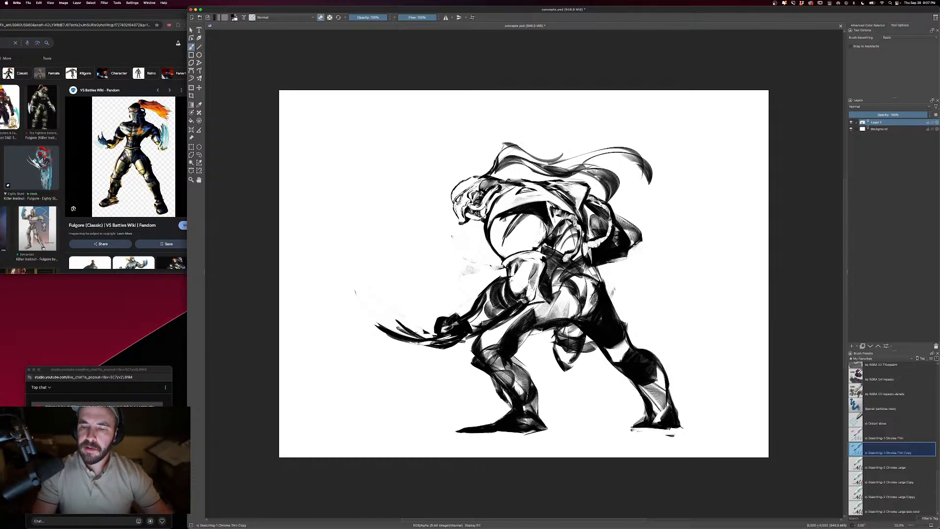
# - Erase the cloth hanging between the legs and reshape the rear leg's knee and calf contour
pyautogui.press(']')
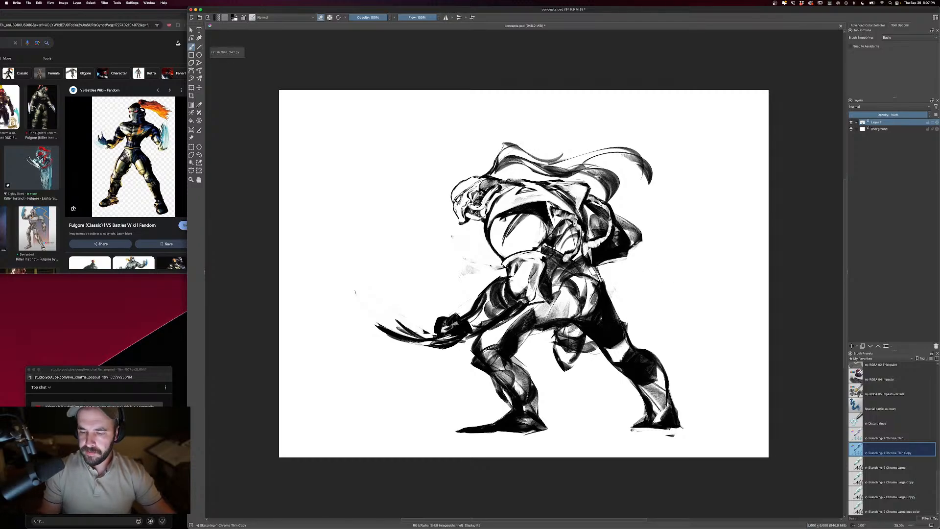
pyautogui.moveTo(576, 358)
pyautogui.mouseDown()
pyautogui.moveTo(568, 363)
pyautogui.moveTo(579, 349)
pyautogui.moveTo(559, 334)
pyautogui.moveTo(573, 327)
pyautogui.moveTo(585, 350)
pyautogui.moveTo(627, 378)
pyautogui.moveTo(648, 417)
pyautogui.moveTo(636, 409)
pyautogui.mouseUp()
pyautogui.press('e')
pyautogui.press('e')
pyautogui.press('e')
pyautogui.moveTo(628, 333)
pyautogui.mouseDown()
pyautogui.moveTo(657, 359)
pyautogui.moveTo(672, 410)
pyautogui.mouseUp()
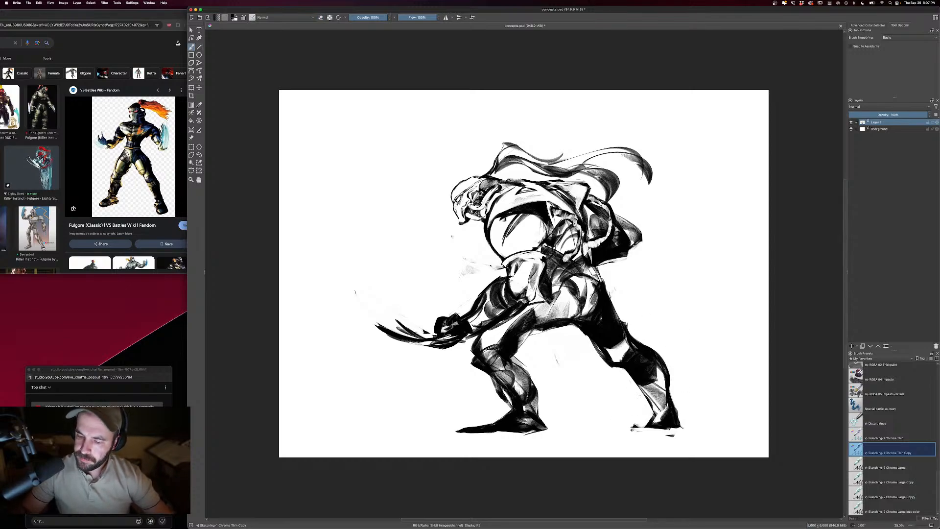
# - Trim the back edge of the front shin and carve a light curved band around the front knee
pyautogui.press('e')
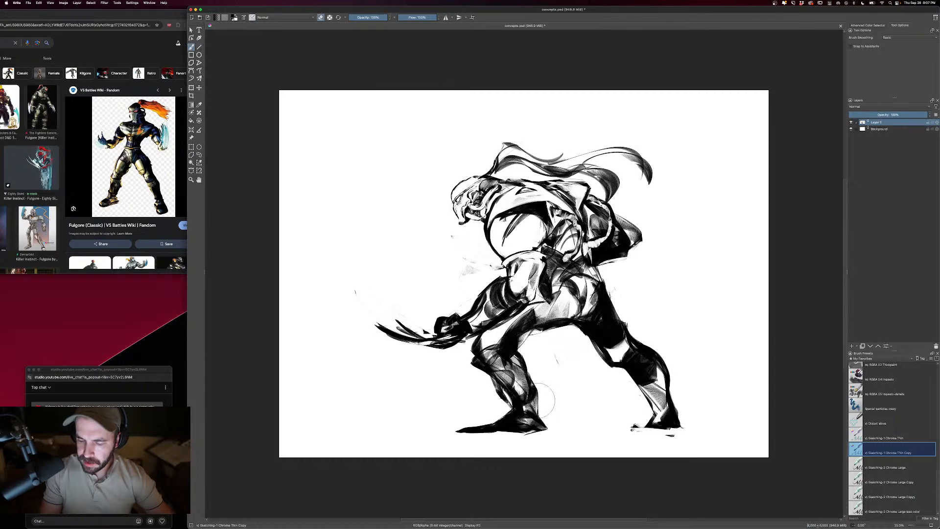
pyautogui.moveTo(536, 381); pyautogui.dragTo(537, 408)
pyautogui.press('e')
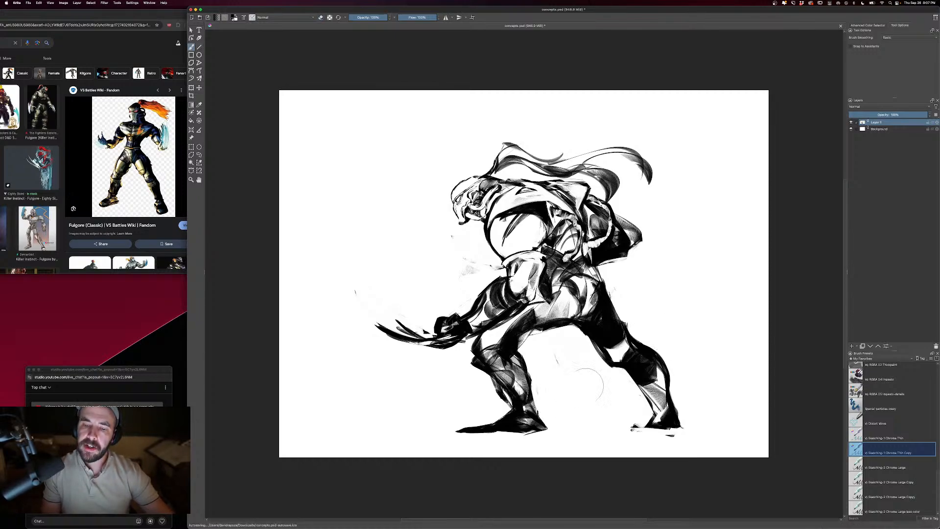
pyautogui.press('e')
pyautogui.moveTo(507, 332)
pyautogui.mouseDown()
pyautogui.moveTo(491, 350)
pyautogui.moveTo(513, 343)
pyautogui.moveTo(528, 399)
pyautogui.mouseUp()
pyautogui.press('e')
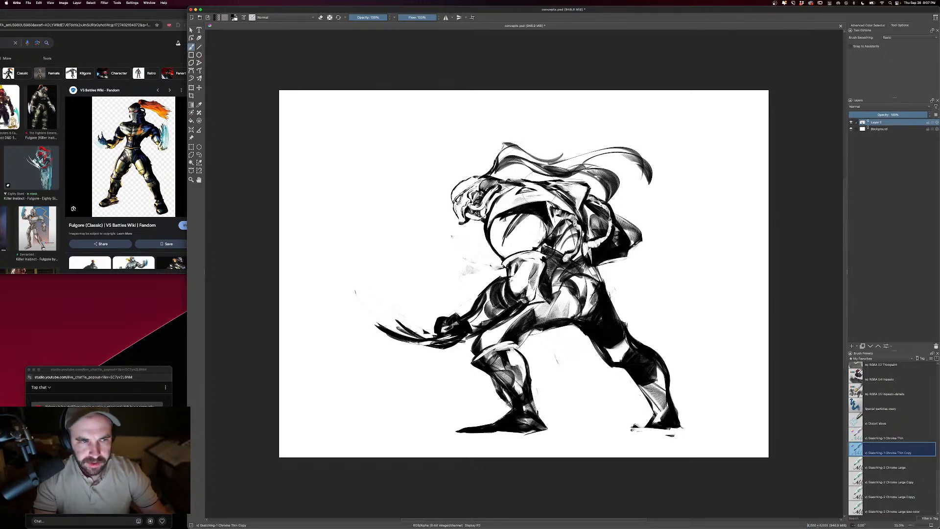
# - Add slanted dark shading strokes across the chest and check the whole figure at a smaller scale
pyautogui.moveTo(537, 220); pyautogui.dragTo(521, 235)
pyautogui.moveTo(537, 214); pyautogui.dragTo(527, 227)
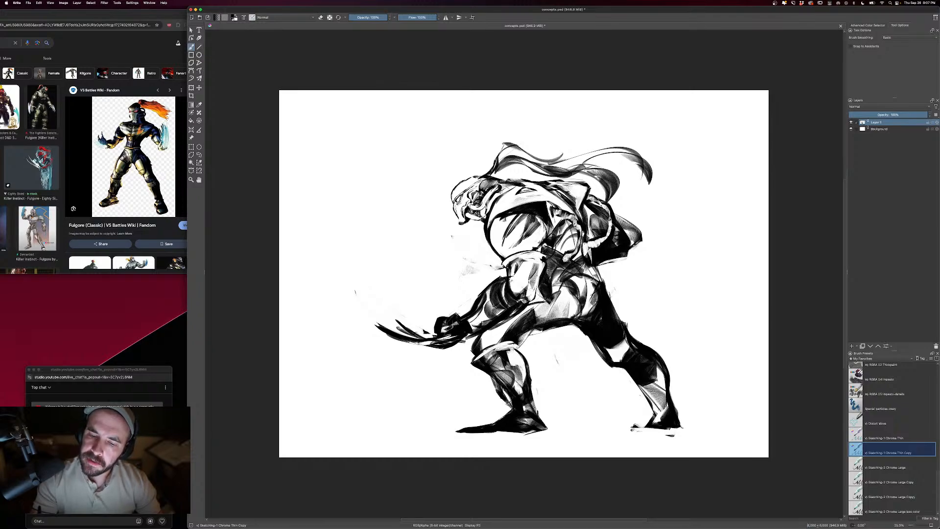
pyautogui.press('super+minus')
pyautogui.press('super+minus')
pyautogui.press('super+minus')
pyautogui.press('super+minus')
pyautogui.press('super+equal')
pyautogui.press('super+equal')
pyautogui.press('super+equal')
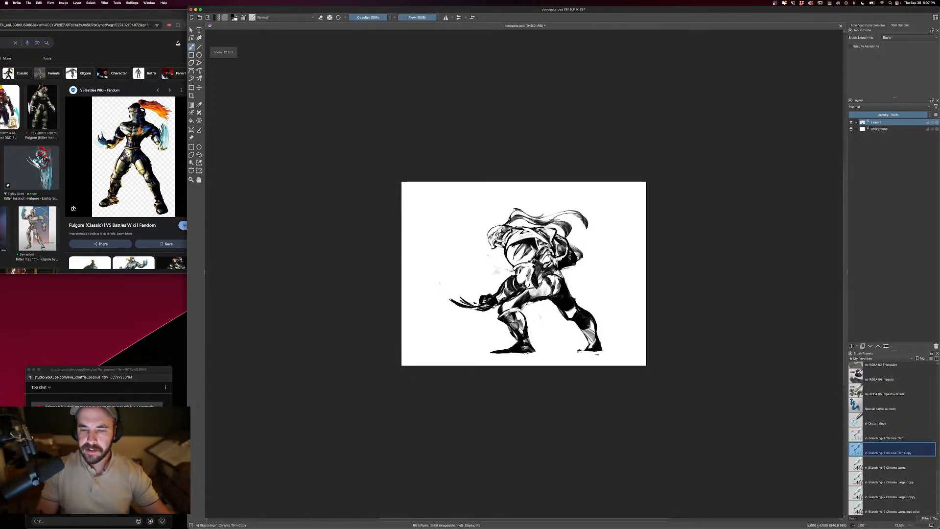
# - Erase the dark fill from the near fist and lighten the hip with small erase and brush strokes
pyautogui.press('e')
pyautogui.press('e')
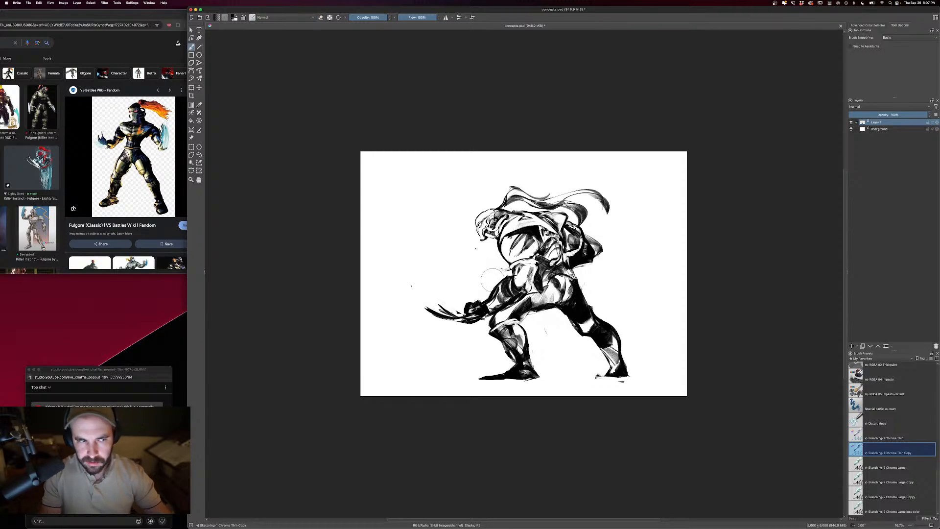
pyautogui.press('e')
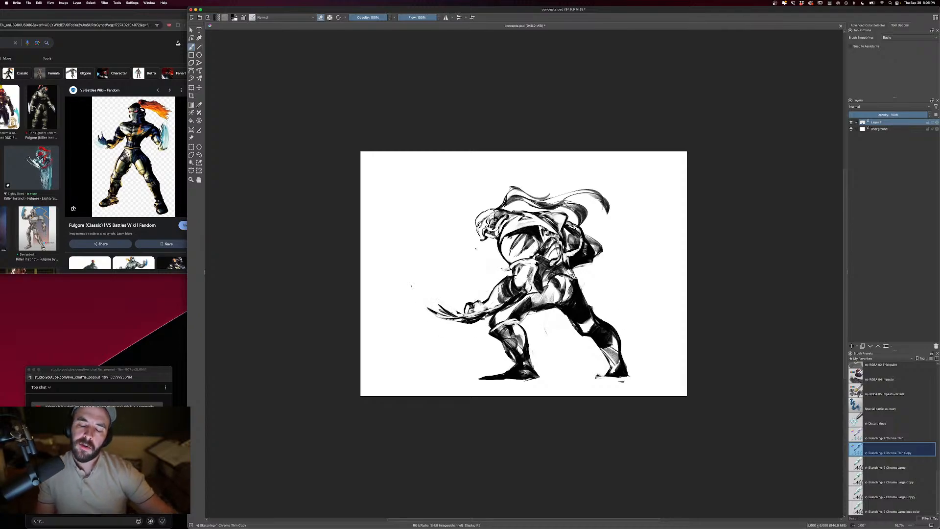
pyautogui.press('e')
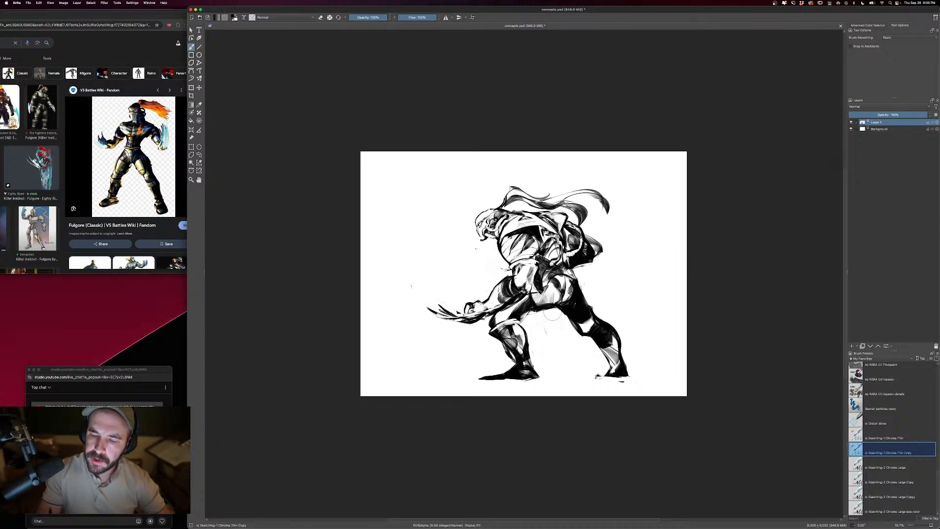
pyautogui.press('e')
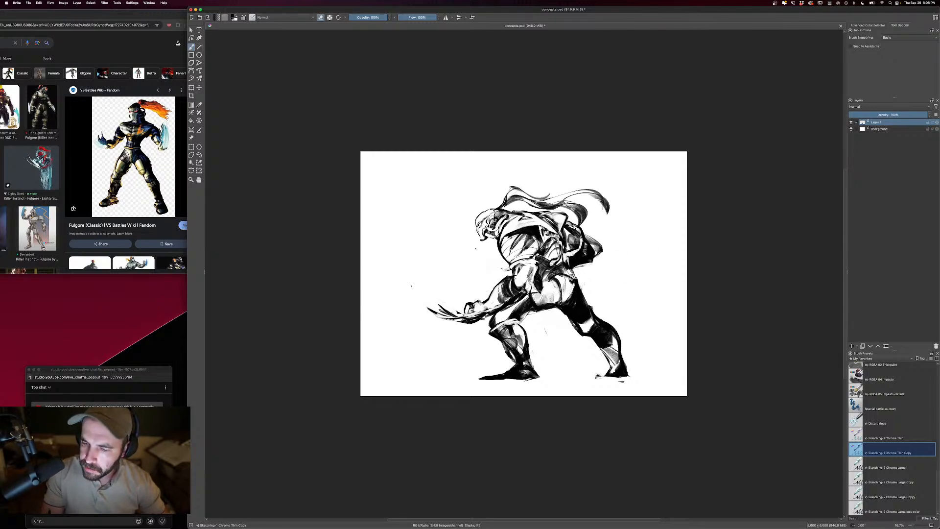
pyautogui.press('e')
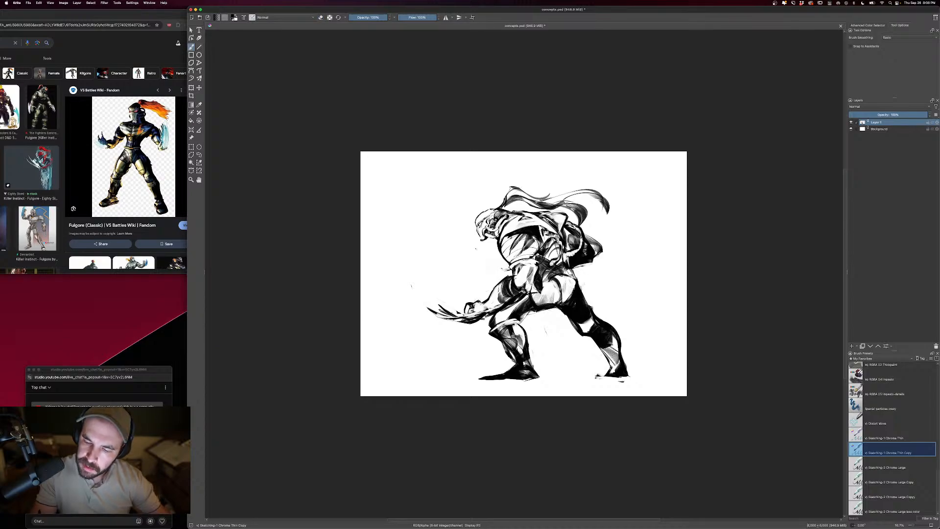
# - Shade the rear upper thigh with short dark contour strokes below the hip
pyautogui.moveTo(558, 304)
pyautogui.mouseDown()
pyautogui.moveTo(572, 282)
pyautogui.moveTo(563, 279)
pyautogui.moveTo(567, 300)
pyautogui.moveTo(542, 284)
pyautogui.moveTo(557, 283)
pyautogui.moveTo(556, 302)
pyautogui.moveTo(588, 304)
pyautogui.moveTo(569, 310)
pyautogui.moveTo(577, 315)
pyautogui.moveTo(585, 290)
pyautogui.moveTo(565, 314)
pyautogui.mouseUp()
pyautogui.press('e')
pyautogui.press('e')
pyautogui.moveTo(569, 306); pyautogui.dragTo(570, 317)
pyautogui.moveTo(583, 311); pyautogui.dragTo(577, 318)
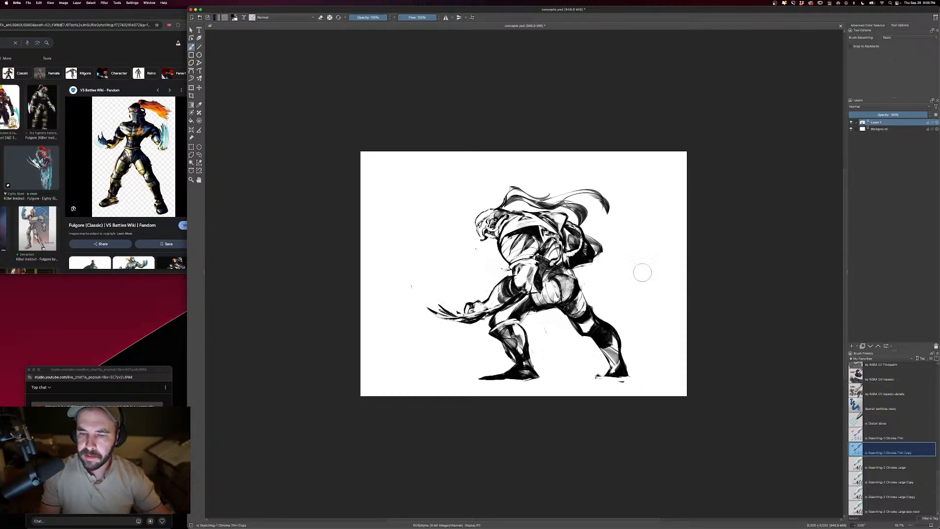
# - Shade the hip and the front thigh with diagonal dark strokes running down toward the front knee
pyautogui.moveTo(568, 280); pyautogui.dragTo(560, 297)
pyautogui.moveTo(558, 280); pyautogui.dragTo(548, 290)
pyautogui.moveTo(553, 285); pyautogui.dragTo(543, 294)
pyautogui.moveTo(547, 289); pyautogui.dragTo(534, 301)
pyautogui.moveTo(540, 293)
pyautogui.mouseDown()
pyautogui.moveTo(497, 325)
pyautogui.moveTo(512, 311)
pyautogui.mouseUp()
pyautogui.press(']')
pyautogui.press('super+minus')
pyautogui.press('super+minus')
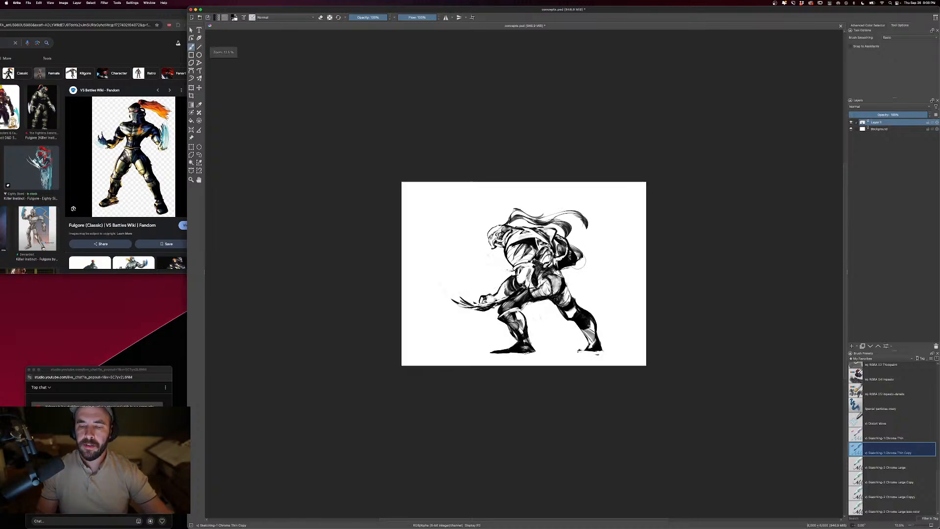
pyautogui.press('super+equal')
pyautogui.press('super+equal')
pyautogui.press('super+equal')
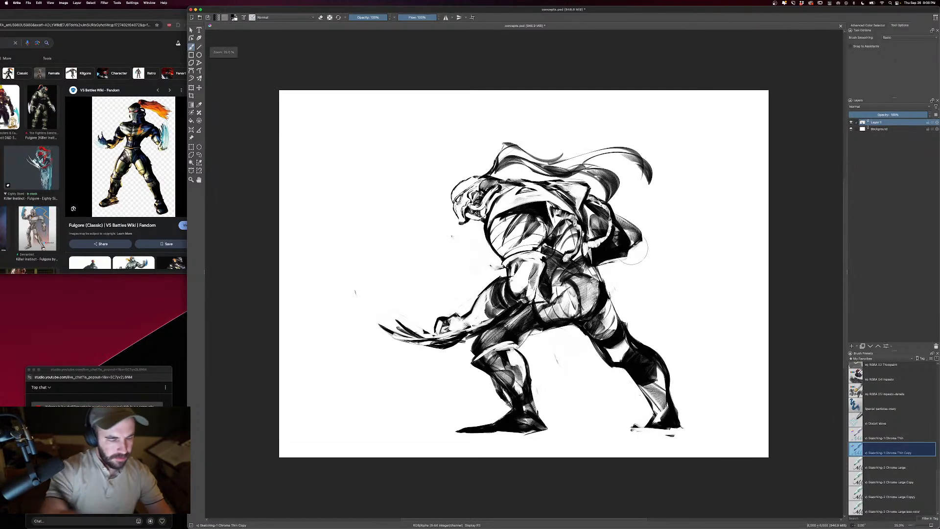
# - Mirror the canvas view horizontally to check the figure facing the opposite way
pyautogui.click(51, 3)
pyautogui.moveTo(65, 55)
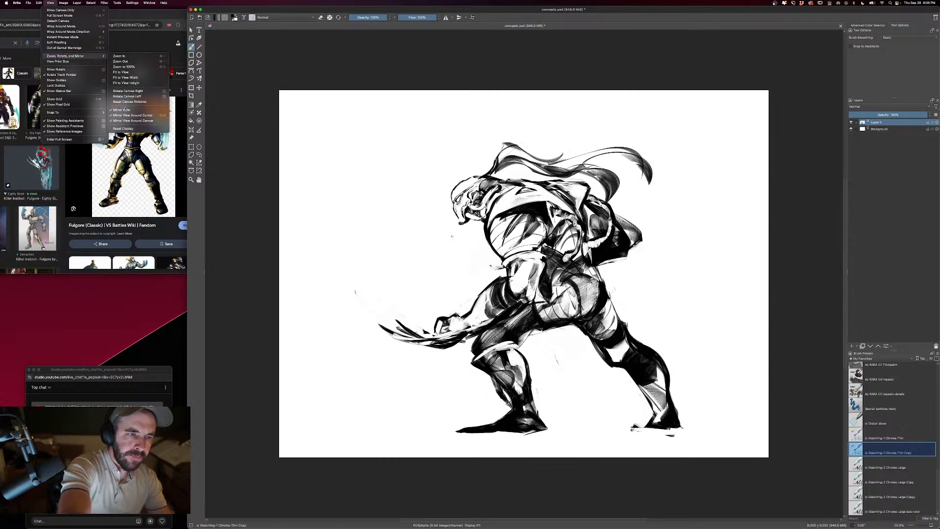
pyautogui.click(129, 110)
pyautogui.press('super+minus')
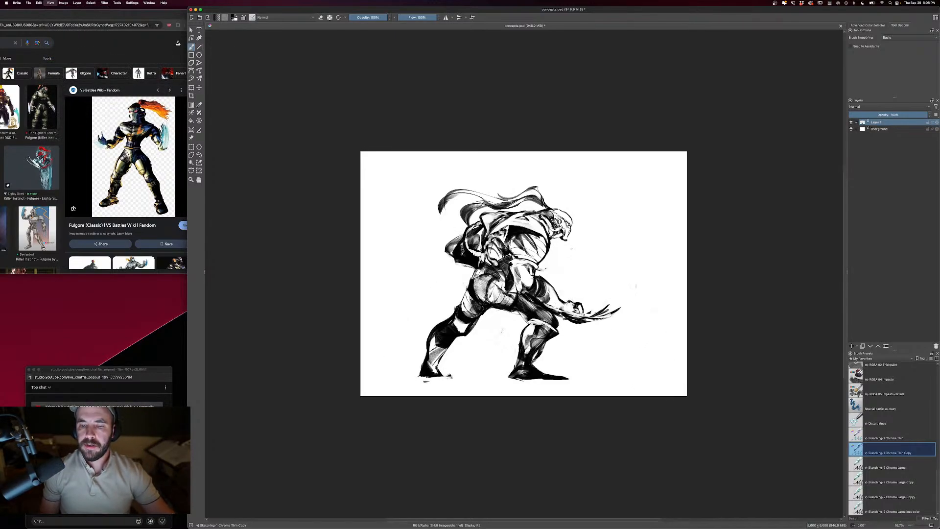
pyautogui.press('super+equal')
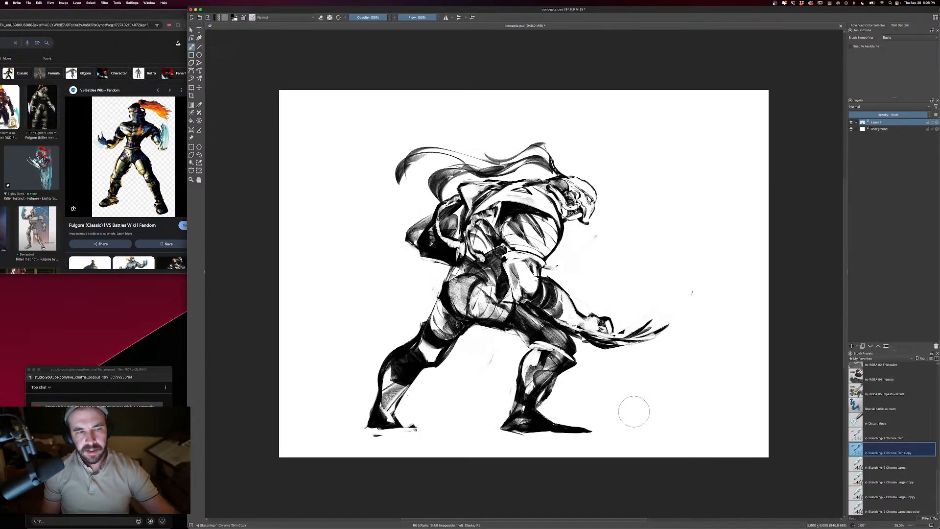
# - Touch up the rear knee's outline in the mirrored view and check the overall silhouette
pyautogui.press('e')
pyautogui.press('e')
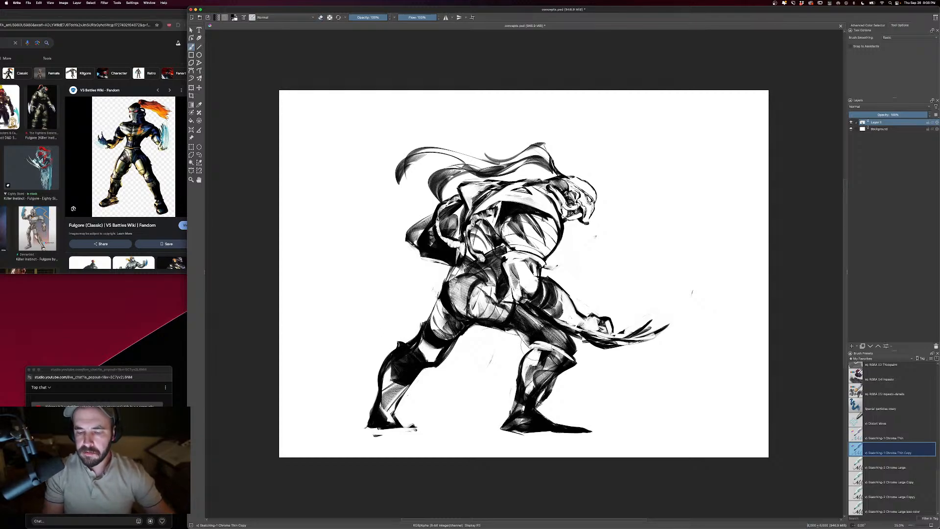
pyautogui.press('-')
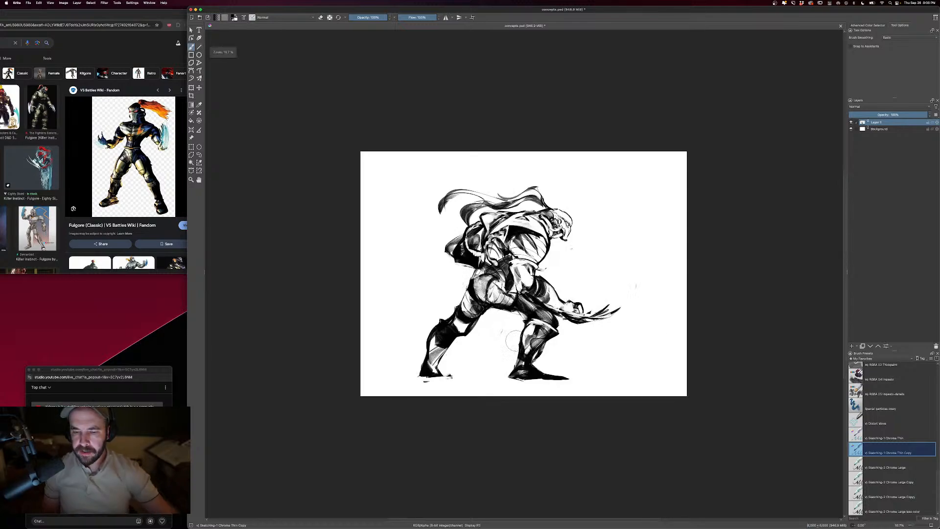
pyautogui.press('-')
pyautogui.press('=')
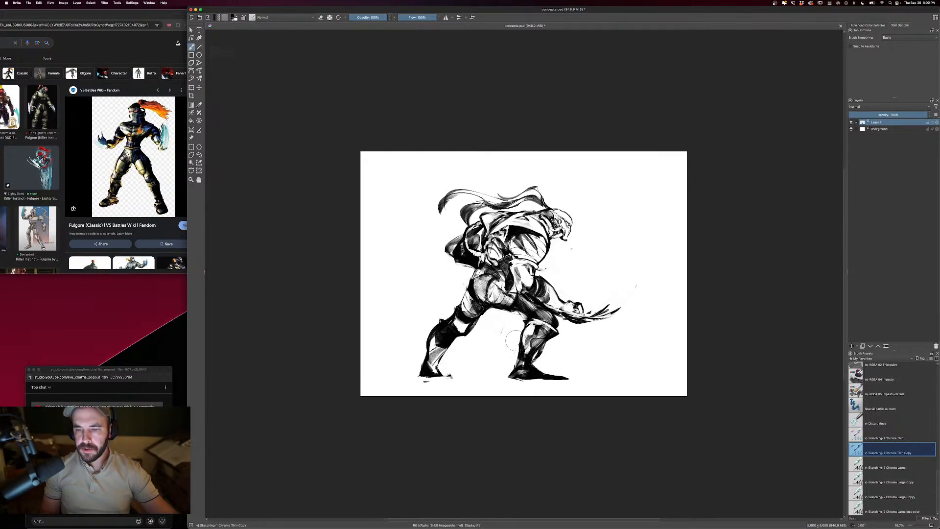
# - Darken the rear boot's shin with shading strokes and erase the heavy black shading from the forearm behind the back
pyautogui.moveTo(435, 349); pyautogui.dragTo(443, 359)
pyautogui.moveTo(467, 323); pyautogui.dragTo(453, 321)
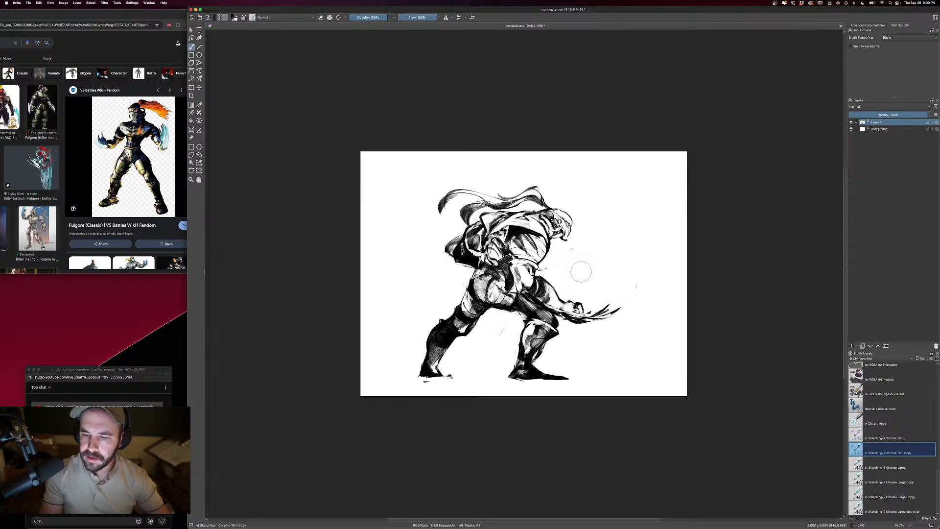
pyautogui.press('e')
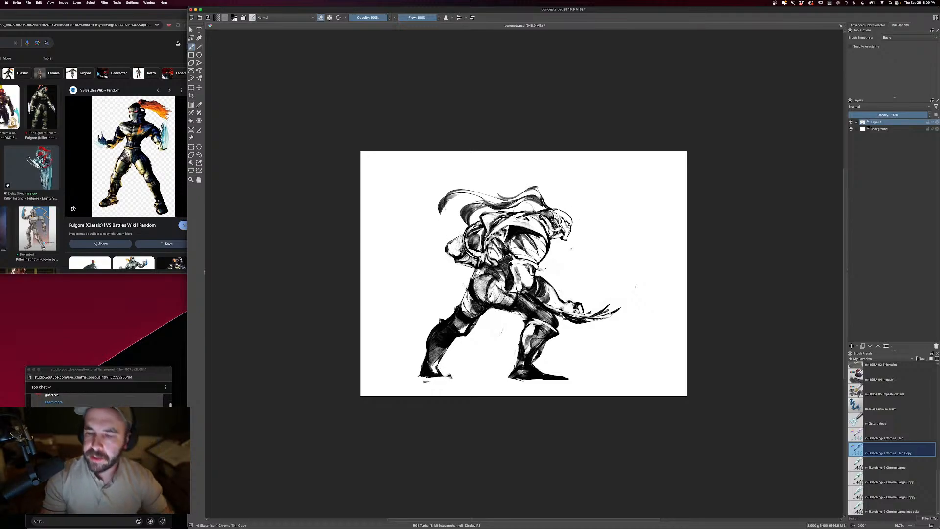
pyautogui.press('super+minus')
pyautogui.press('super+minus')
pyautogui.press('super+equal')
pyautogui.press('super+equal')
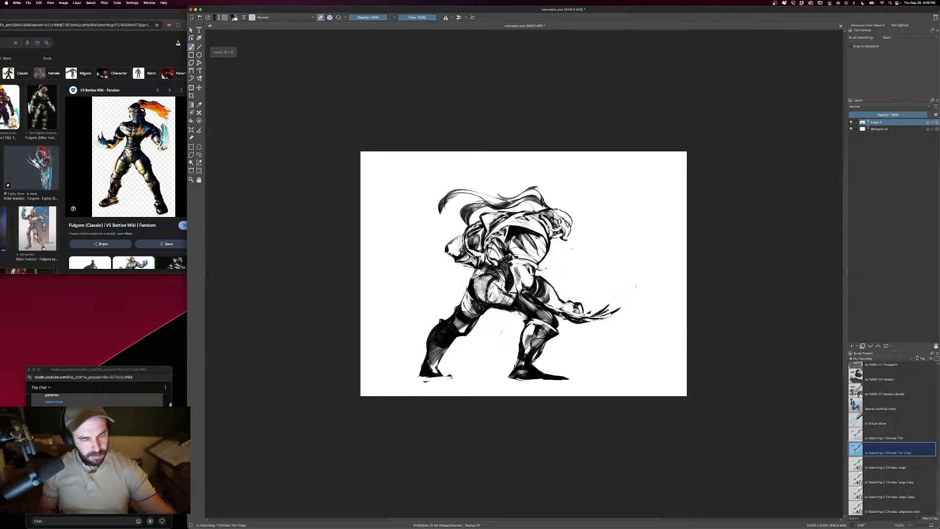
# - Shade the side of the torso and the armor around the hip with dark brush strokes
pyautogui.press('e')
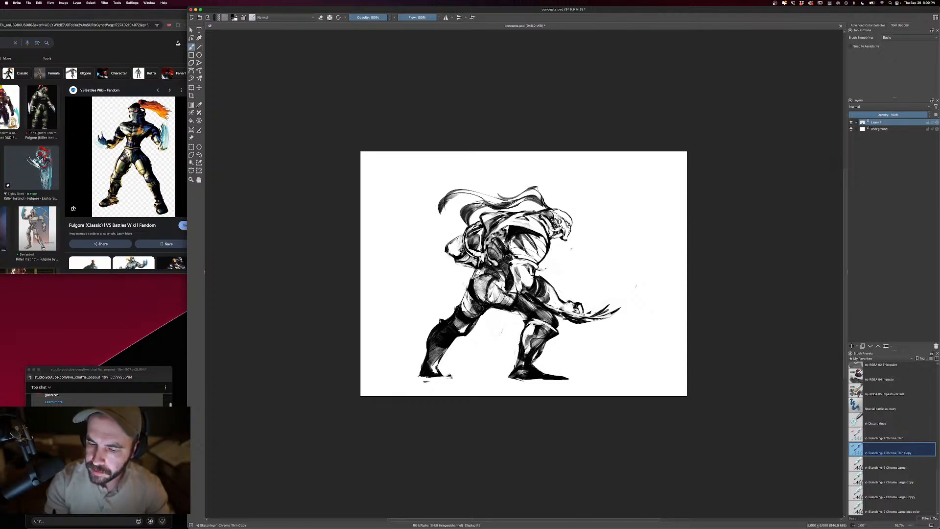
pyautogui.press('super+minus')
pyautogui.press('super+plus')
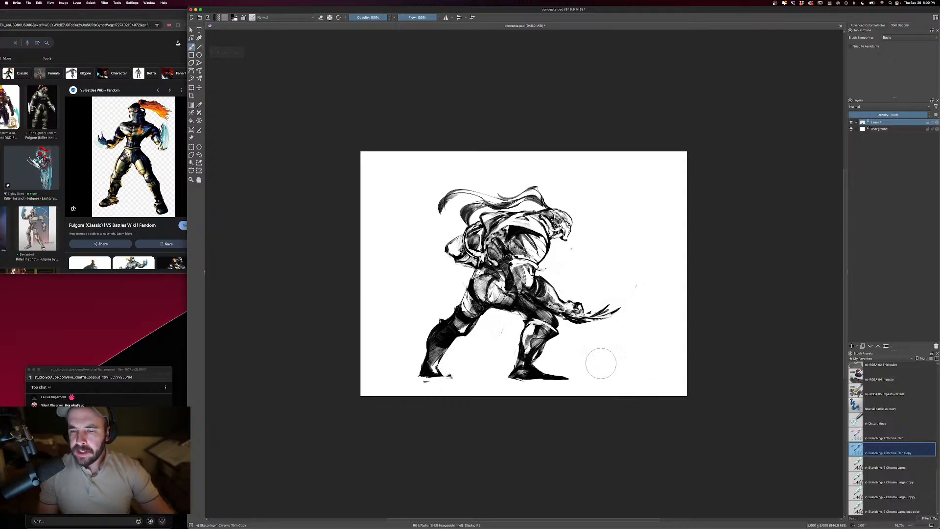
pyautogui.press('super+plus')
pyautogui.press('super+plus')
pyautogui.press('super+plus')
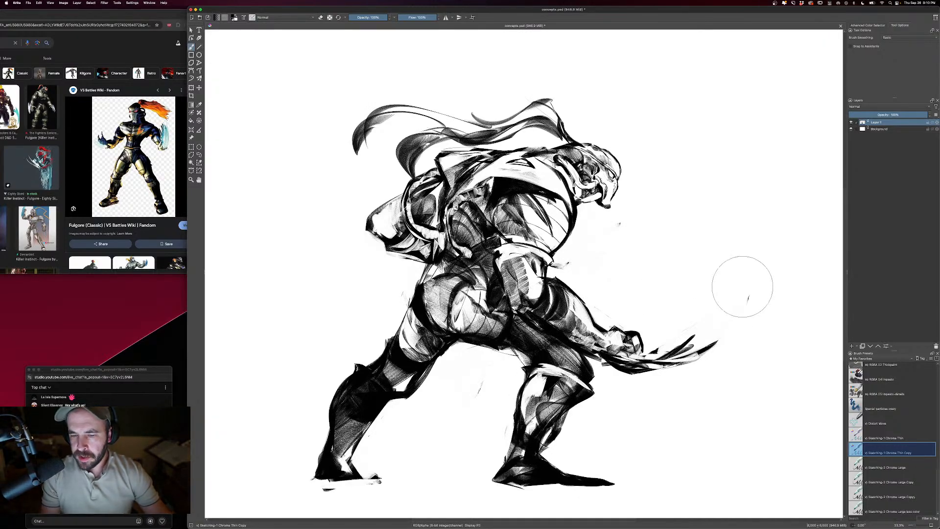
# - Draw short segment lines across the neck tubes behind the helmet with a smaller brush and check the whole figure
pyautogui.moveTo(762, 180); pyautogui.dragTo(699, 223)
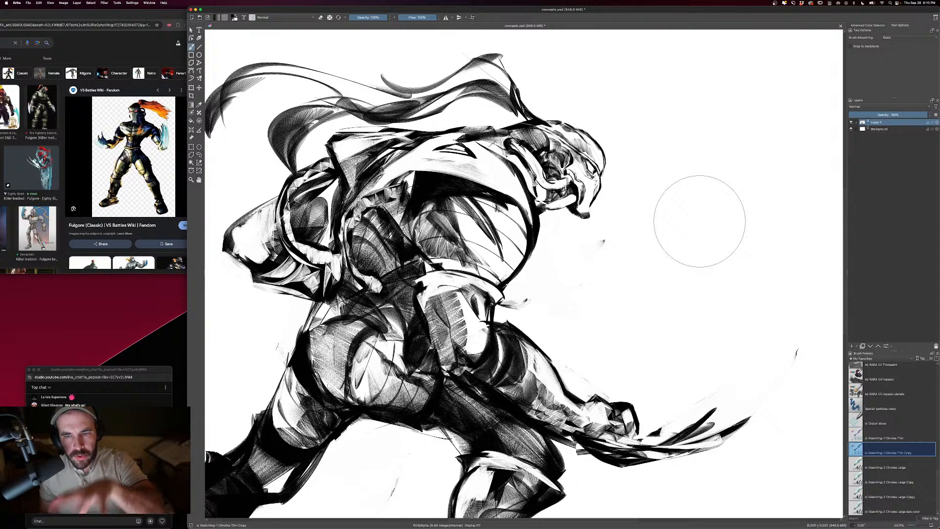
pyautogui.press('[')
pyautogui.press('[')
pyautogui.press('[')
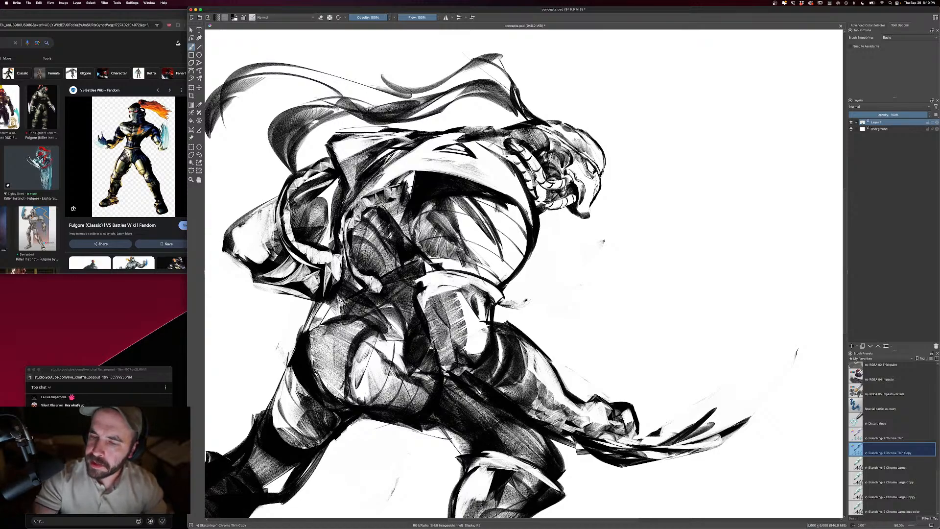
pyautogui.press('-')
pyautogui.press('-')
pyautogui.press('+')
pyautogui.press('+')
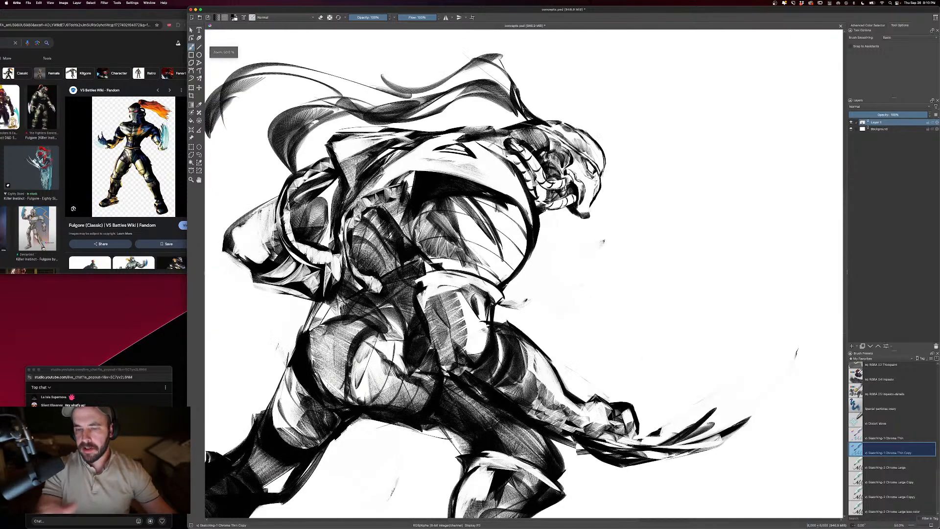
pyautogui.press(']')
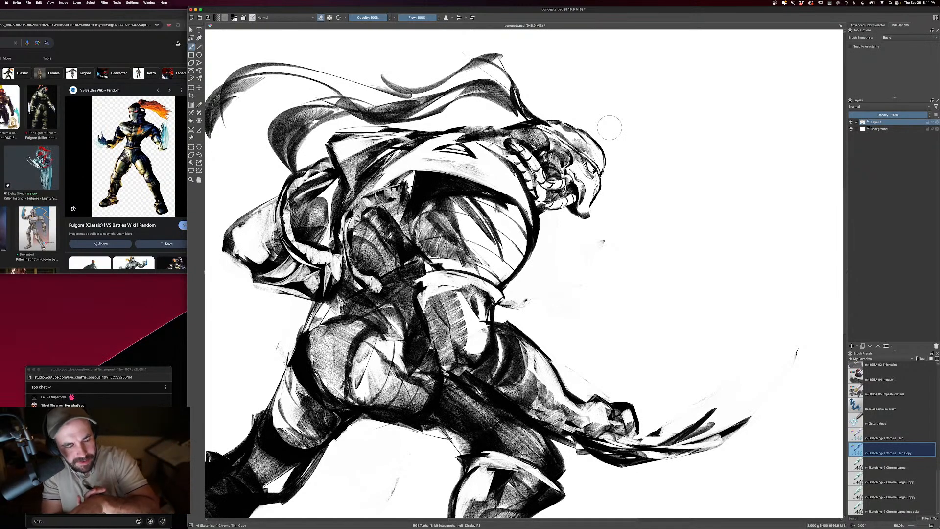
pyautogui.press('-')
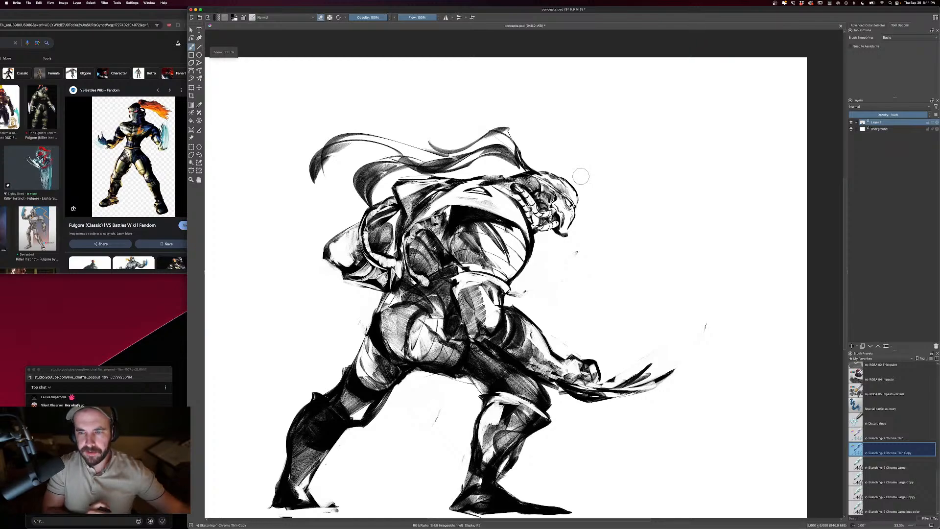
pyautogui.press('-')
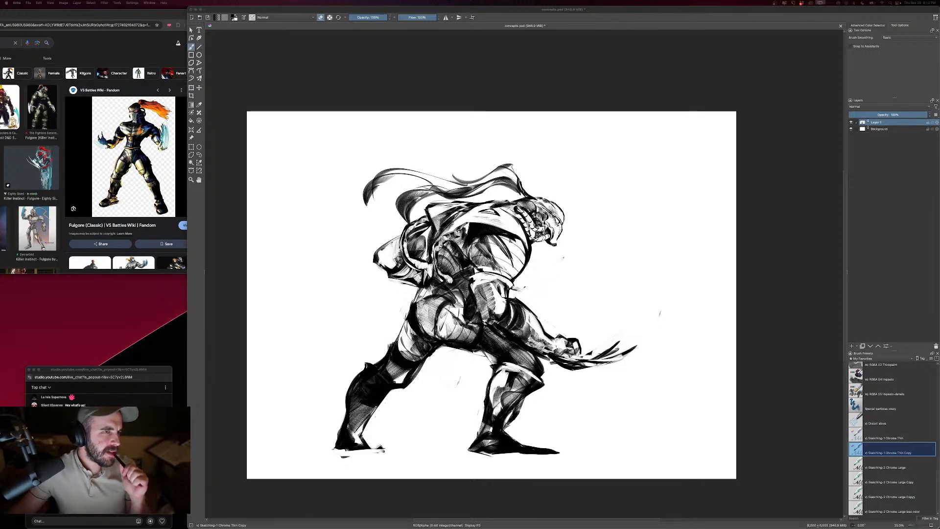
# - Replace the Fulgore reference with the Chrome rabbit-and-duck image search and open the Alamy photo of a brown rabbit with a duckling
pyautogui.moveTo(39, 14); pyautogui.dragTo(0, 13)
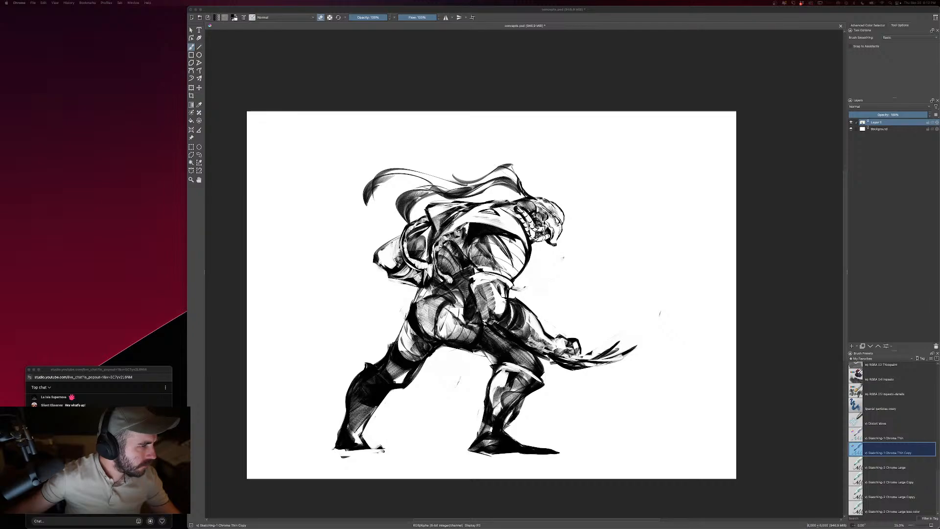
pyautogui.moveTo(1, 48); pyautogui.dragTo(26, 51)
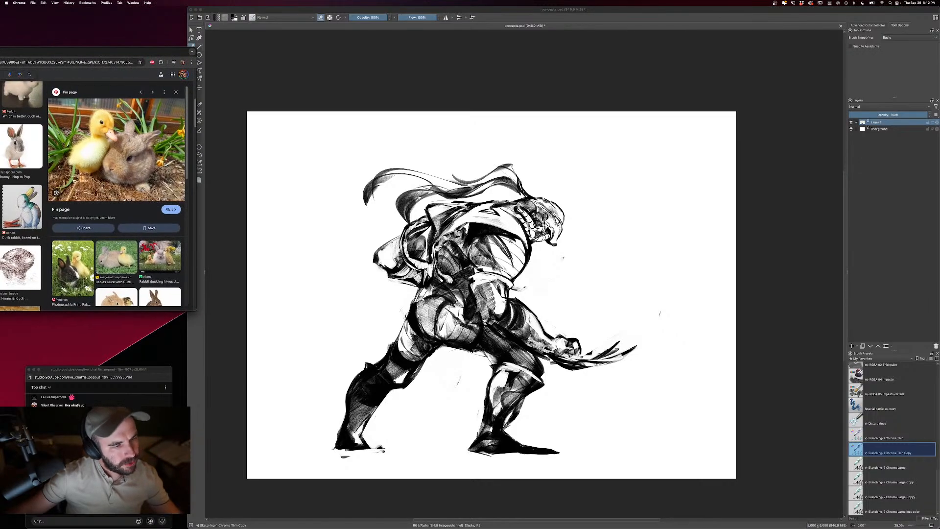
pyautogui.scroll(-2, 167, 174)
pyautogui.scroll(-4, 167, 175)
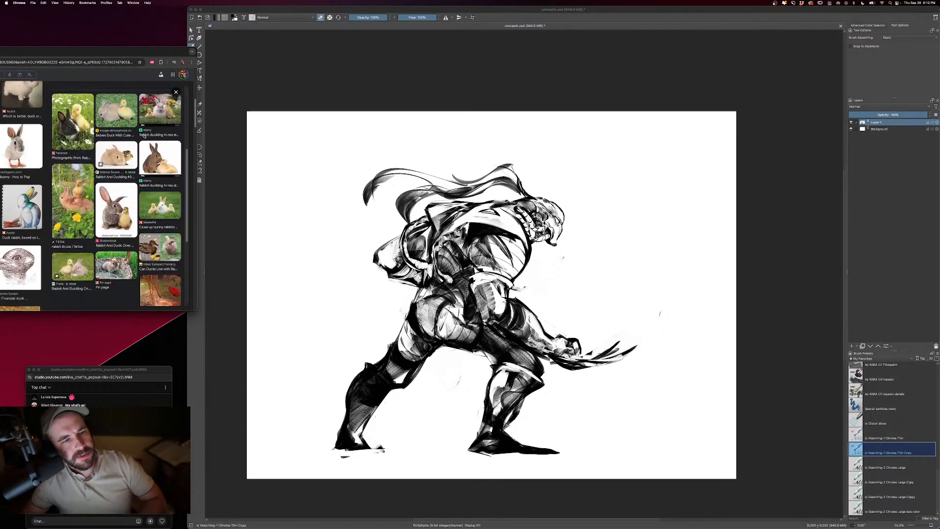
pyautogui.click(160, 158)
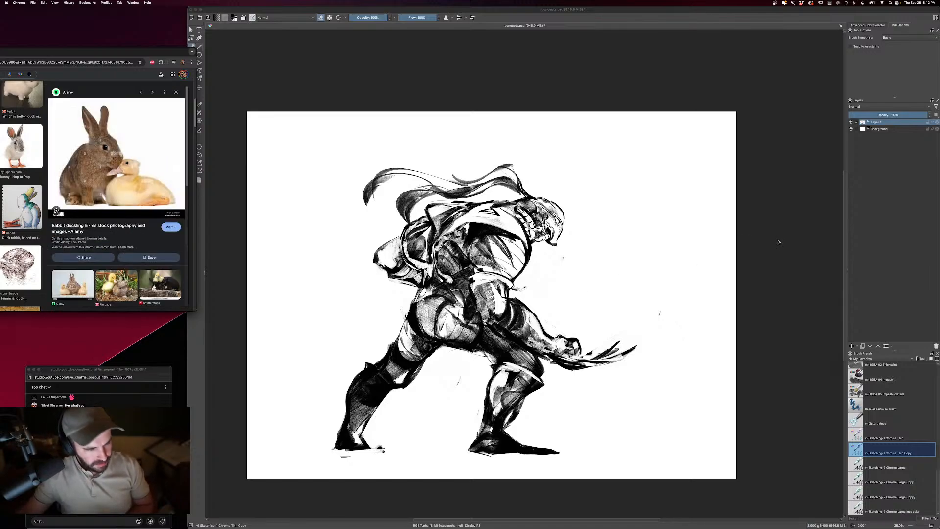
# - Switch to Krita and hide the layer containing the Fulgore sketch
pyautogui.click(772, 283)
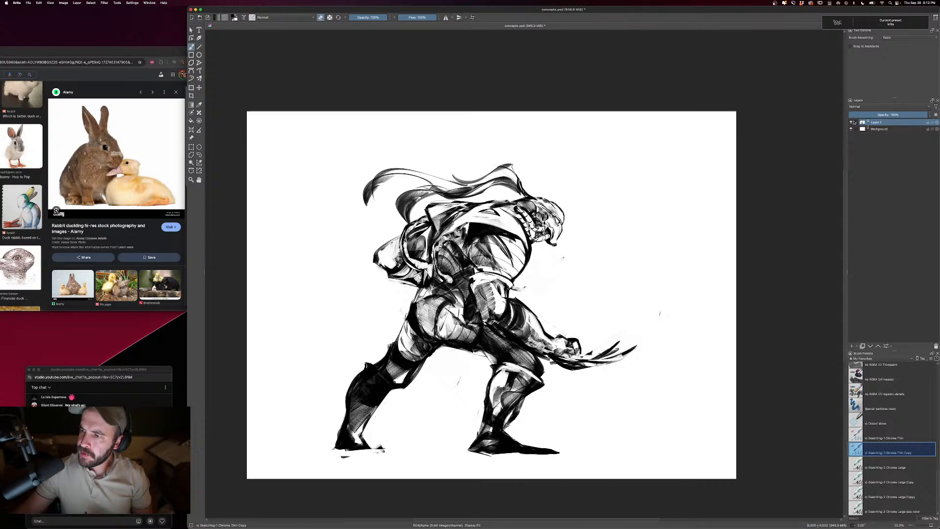
pyautogui.click(851, 122)
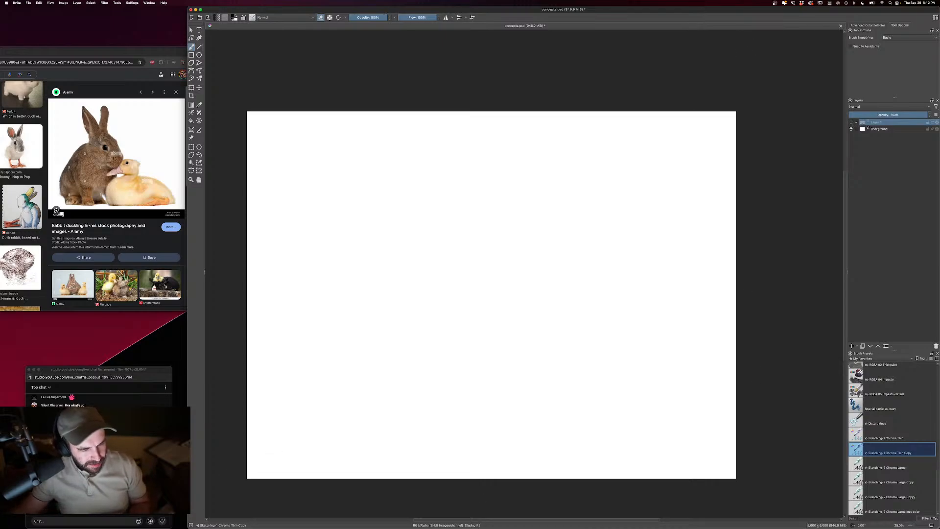
# - Start a poll in the YouTube live chat window and move that window slightly upward
pyautogui.click(151, 521)
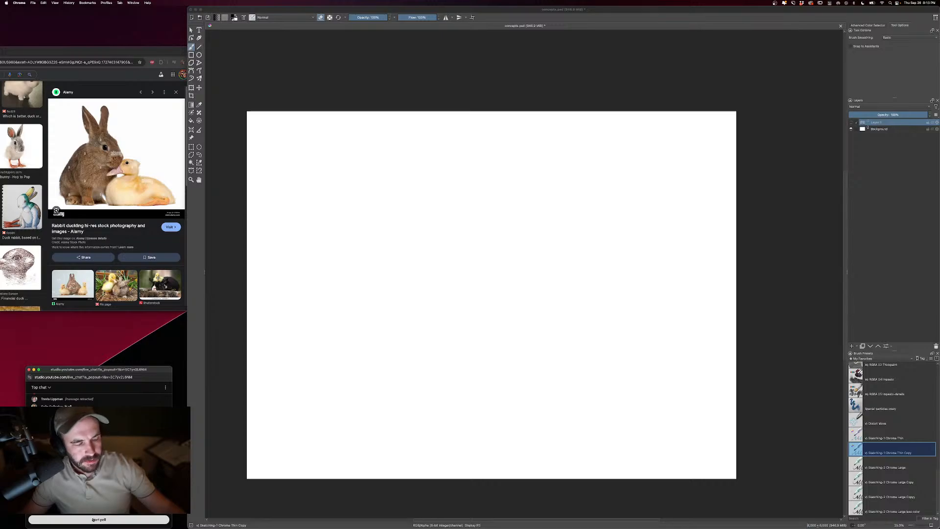
pyautogui.click(93, 520)
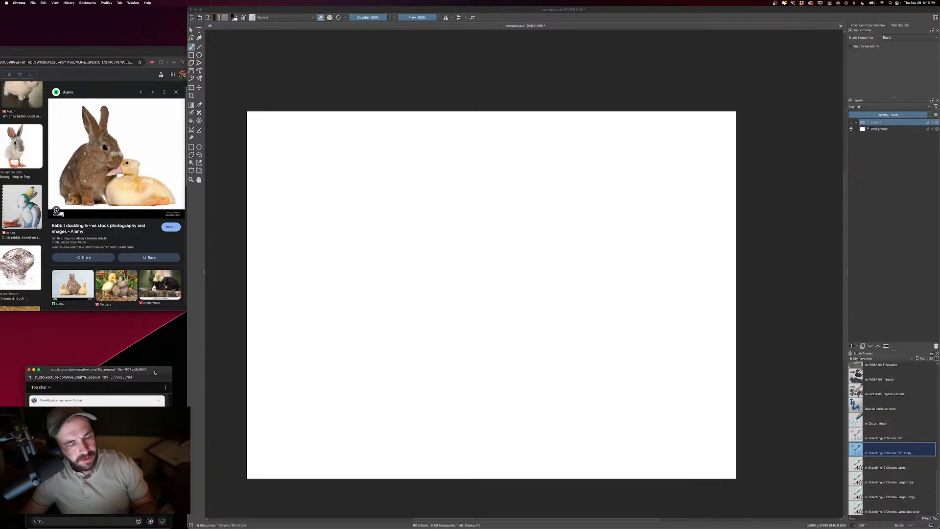
pyautogui.moveTo(156, 367); pyautogui.dragTo(155, 361)
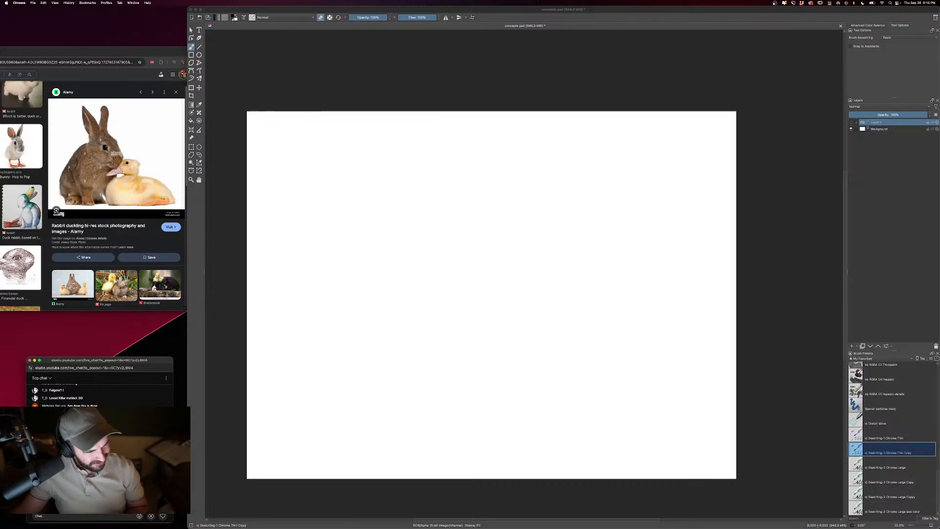
# - Return to Krita, add a new paint layer above the hidden sketch, turn off erasing and enlarge the brush
pyautogui.click(479, 61)
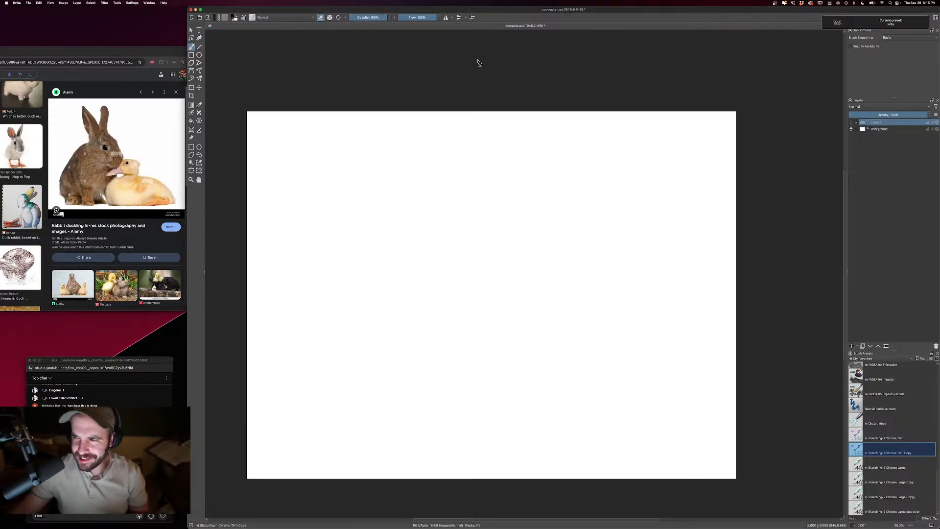
pyautogui.press('Insert')
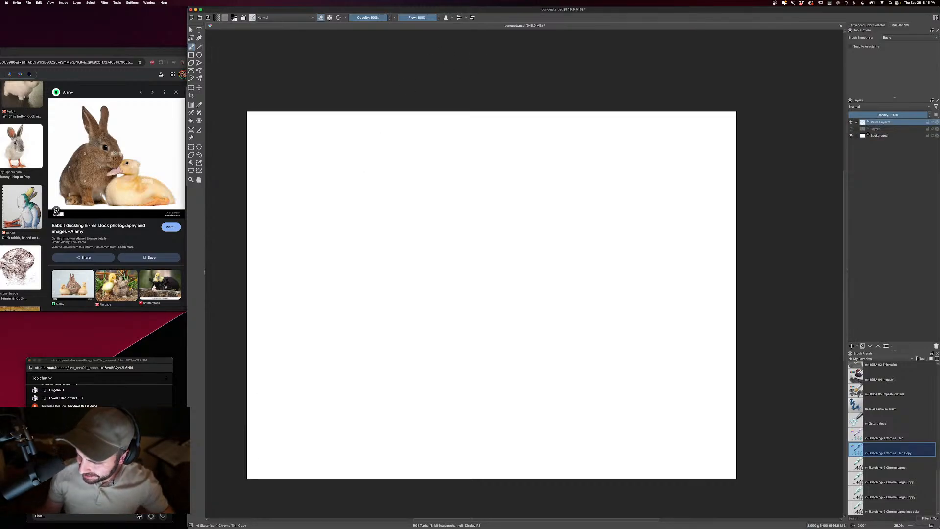
pyautogui.press(']')
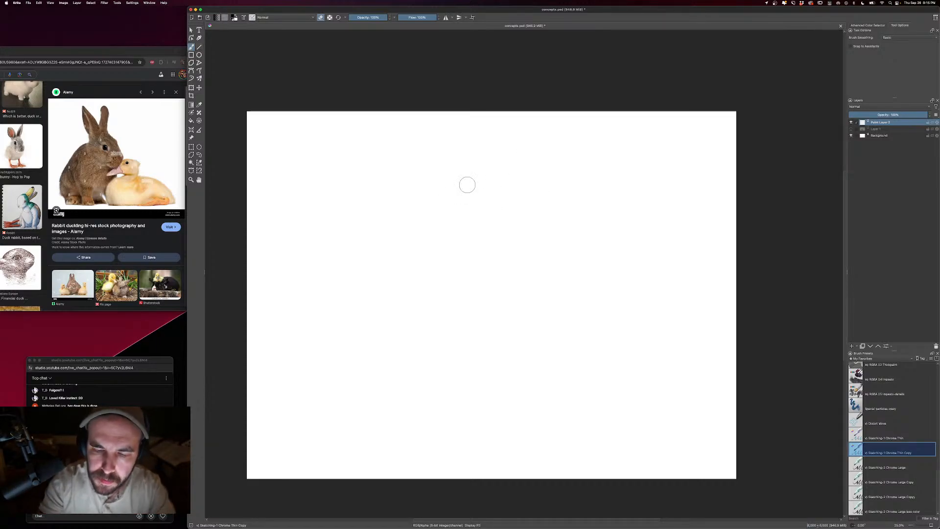
pyautogui.press('e')
pyautogui.press(']')
pyautogui.press(']')
pyautogui.press(']')
pyautogui.press(']')
pyautogui.press(']')
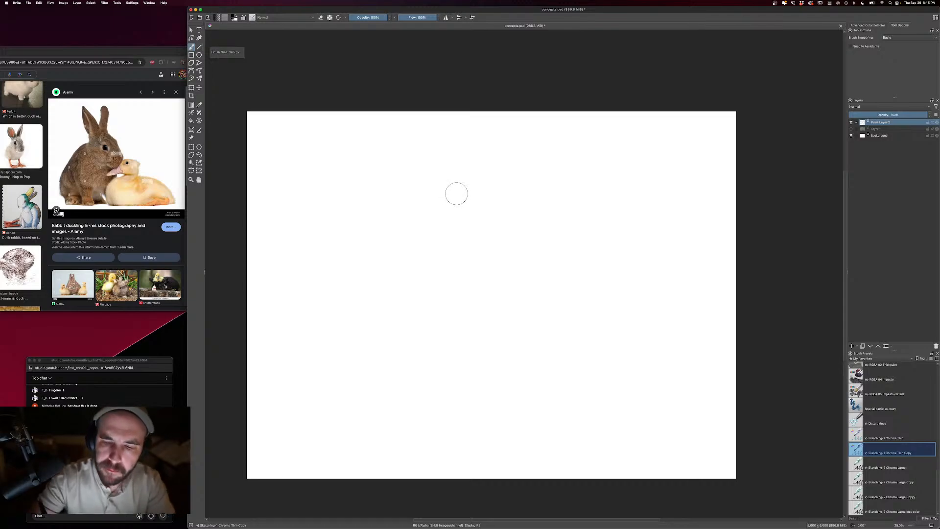
# - Sketch two long, spread rabbit ears joined by the top of the head near the canvas's upper edge
pyautogui.moveTo(451, 180)
pyautogui.mouseDown()
pyautogui.moveTo(465, 163)
pyautogui.moveTo(484, 172)
pyautogui.moveTo(445, 181)
pyautogui.moveTo(452, 157)
pyautogui.moveTo(452, 172)
pyautogui.moveTo(377, 128)
pyautogui.moveTo(391, 160)
pyautogui.moveTo(426, 180)
pyautogui.mouseUp()
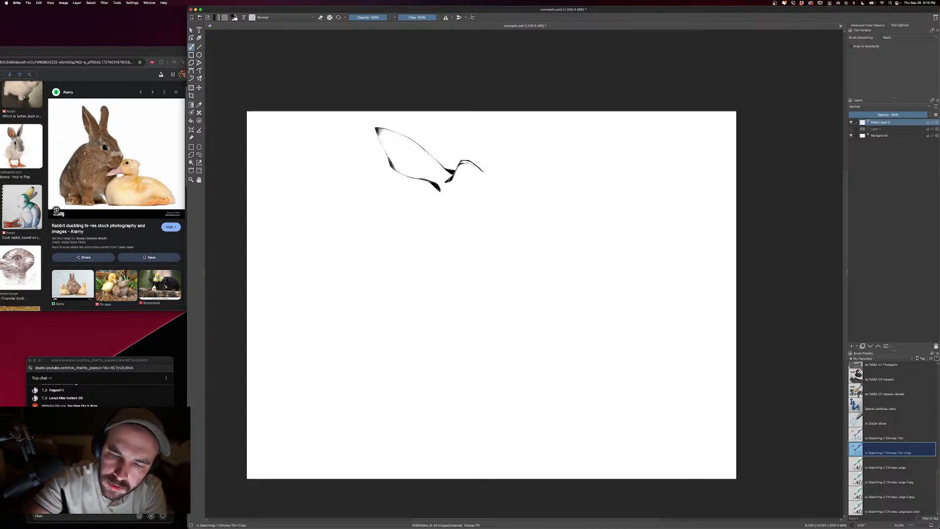
pyautogui.moveTo(390, 142); pyautogui.dragTo(442, 191)
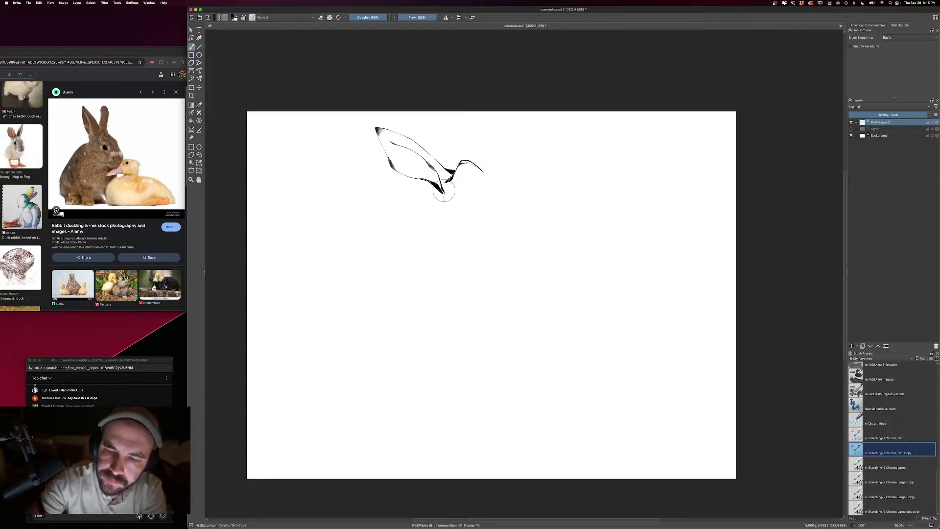
pyautogui.moveTo(484, 169)
pyautogui.mouseDown()
pyautogui.moveTo(520, 118)
pyautogui.moveTo(571, 120)
pyautogui.moveTo(555, 140)
pyautogui.moveTo(493, 170)
pyautogui.moveTo(489, 192)
pyautogui.moveTo(439, 194)
pyautogui.moveTo(439, 215)
pyautogui.mouseUp()
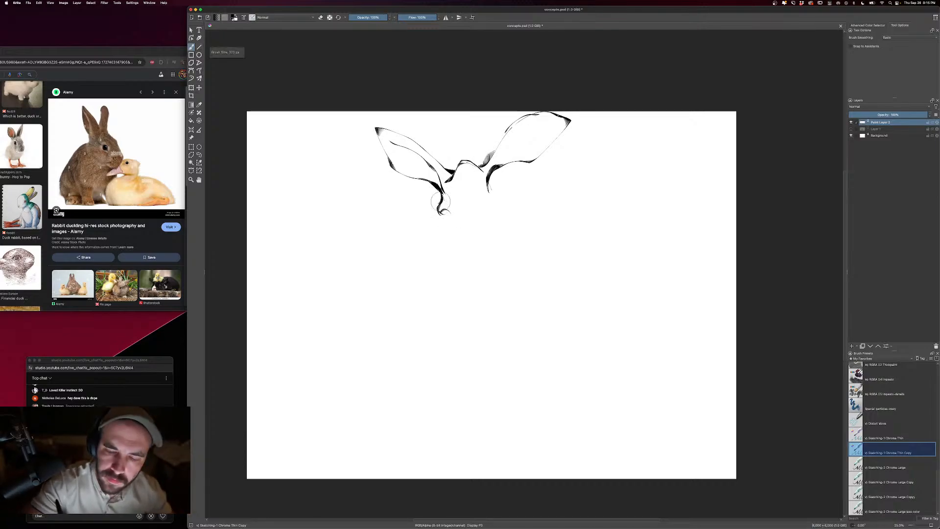
# - Outline the creature's face below the ears, with bulging brows, a broad beak-like muzzle and a pointed lower jaw
pyautogui.moveTo(439, 190)
pyautogui.mouseDown()
pyautogui.moveTo(440, 243)
pyautogui.moveTo(454, 245)
pyautogui.moveTo(454, 213)
pyautogui.moveTo(471, 221)
pyautogui.moveTo(464, 248)
pyautogui.moveTo(453, 244)
pyautogui.moveTo(468, 264)
pyautogui.moveTo(457, 254)
pyautogui.moveTo(455, 276)
pyautogui.moveTo(505, 306)
pyautogui.mouseUp()
pyautogui.press('[')
pyautogui.press('[')
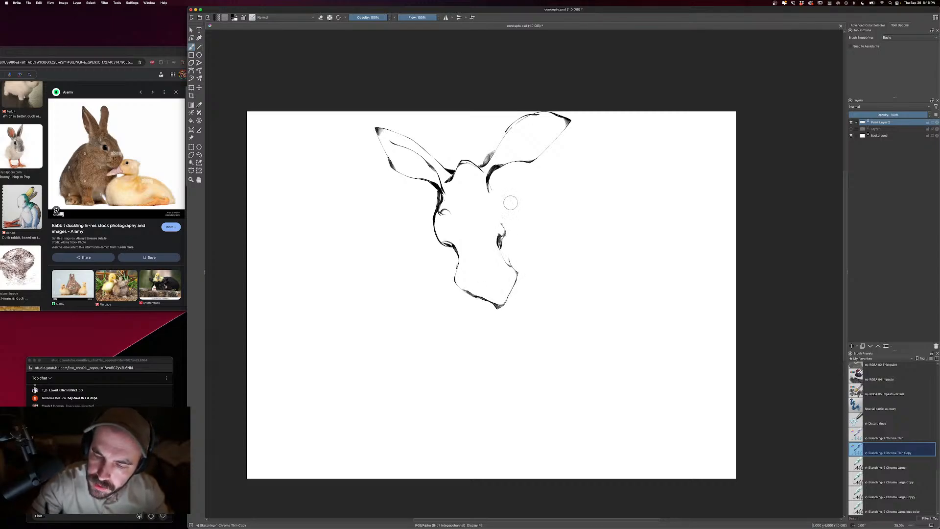
pyautogui.press(']')
pyautogui.moveTo(489, 171)
pyautogui.mouseDown()
pyautogui.moveTo(494, 197)
pyautogui.moveTo(514, 223)
pyautogui.moveTo(504, 251)
pyautogui.mouseUp()
pyautogui.moveTo(437, 187)
pyautogui.mouseDown()
pyautogui.moveTo(424, 243)
pyautogui.moveTo(455, 259)
pyautogui.moveTo(448, 277)
pyautogui.moveTo(465, 319)
pyautogui.moveTo(477, 325)
pyautogui.moveTo(491, 303)
pyautogui.mouseUp()
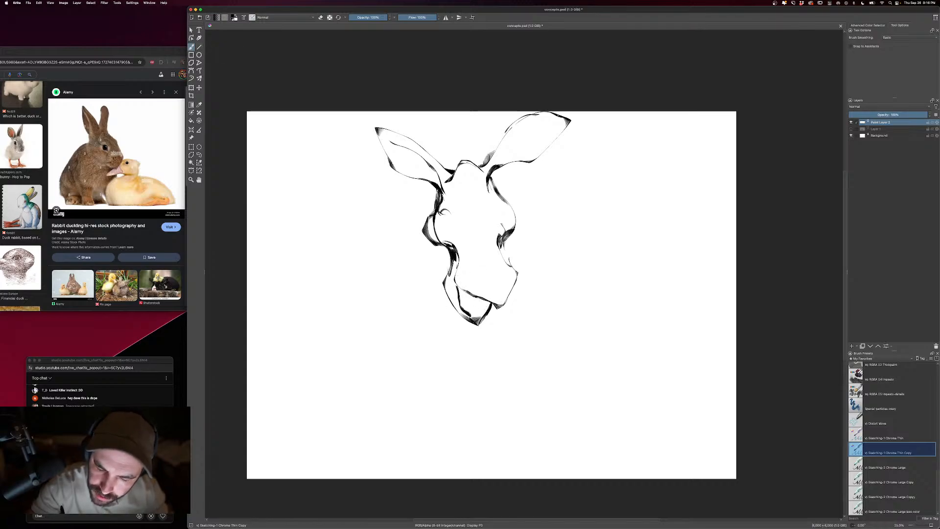
# - Thicken the lower jaw and cheek contours and fill the open mouth under the muzzle with black
pyautogui.moveTo(464, 293)
pyautogui.mouseDown()
pyautogui.moveTo(466, 303)
pyautogui.moveTo(447, 289)
pyautogui.mouseUp()
pyautogui.press('[')
pyautogui.moveTo(449, 292)
pyautogui.mouseDown()
pyautogui.moveTo(457, 309)
pyautogui.moveTo(456, 299)
pyautogui.mouseUp()
pyautogui.press(']')
pyautogui.moveTo(449, 277); pyautogui.dragTo(452, 288)
pyautogui.moveTo(457, 261)
pyautogui.mouseDown()
pyautogui.moveTo(453, 279)
pyautogui.moveTo(486, 304)
pyautogui.mouseUp()
pyautogui.press(']')
pyautogui.moveTo(486, 304)
pyautogui.mouseDown()
pyautogui.moveTo(476, 313)
pyautogui.moveTo(489, 305)
pyautogui.mouseUp()
pyautogui.moveTo(488, 304)
pyautogui.mouseDown()
pyautogui.moveTo(478, 323)
pyautogui.moveTo(473, 318)
pyautogui.mouseUp()
# - Draw a small dark eye shape beside the cheek, undoing the first strokes and redrawing them
pyautogui.moveTo(435, 248); pyautogui.dragTo(448, 263)
pyautogui.press('[')
pyautogui.hotkey('ctrl', 'z')
pyautogui.hotkey('ctrl', 'z')
pyautogui.moveTo(433, 253); pyautogui.dragTo(447, 259)
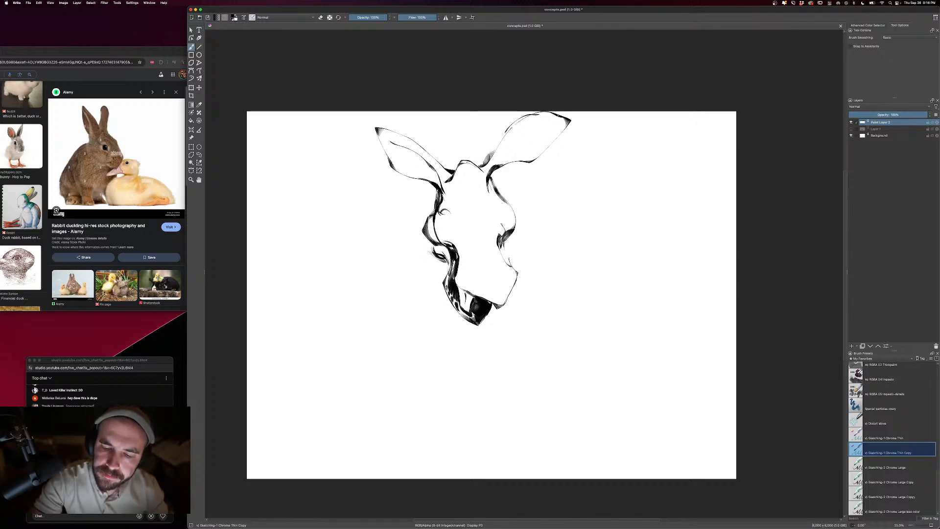
# - Add curved contour lines and nostril marks to the upper part of the muzzle with a smaller brush
pyautogui.press('[')
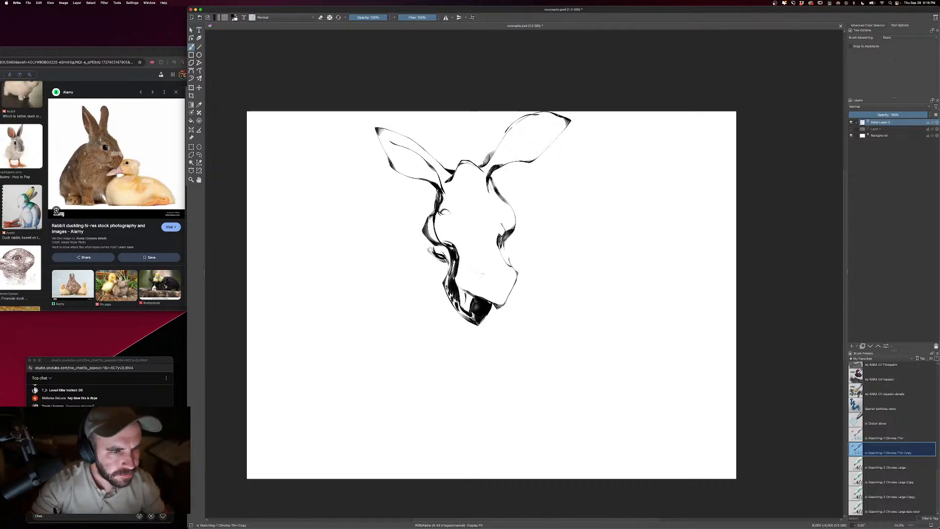
pyautogui.moveTo(483, 276)
pyautogui.mouseDown()
pyautogui.moveTo(493, 291)
pyautogui.moveTo(506, 280)
pyautogui.moveTo(485, 272)
pyautogui.mouseUp()
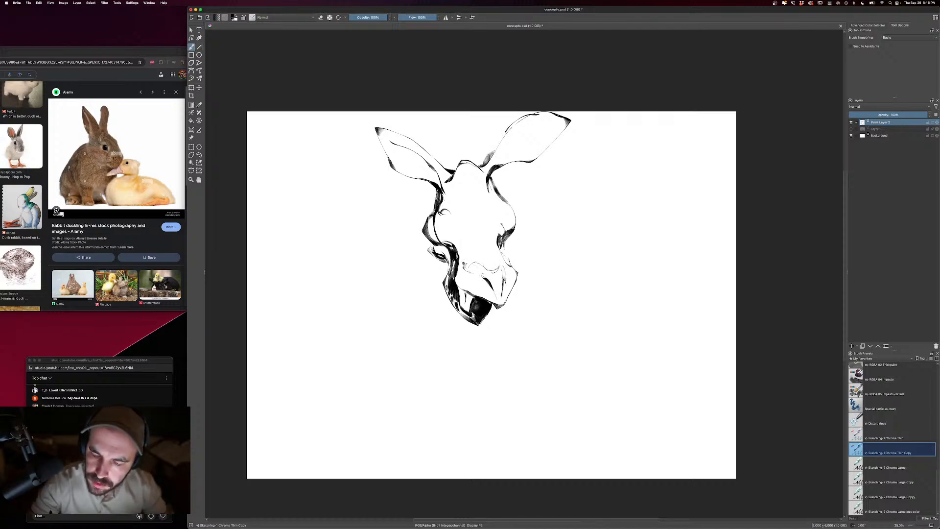
pyautogui.moveTo(507, 264); pyautogui.dragTo(509, 277)
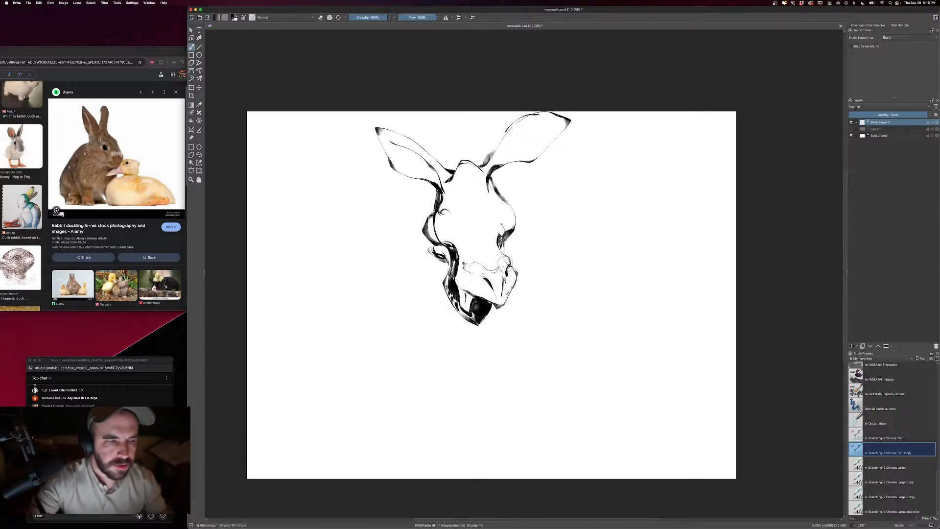
# - Draw brow and eye-socket lines across the middle of the face with a smaller brush
pyautogui.press('[')
pyautogui.moveTo(442, 238)
pyautogui.mouseDown()
pyautogui.moveTo(469, 234)
pyautogui.moveTo(481, 220)
pyautogui.moveTo(511, 230)
pyautogui.mouseUp()
pyautogui.moveTo(440, 237); pyautogui.dragTo(455, 240)
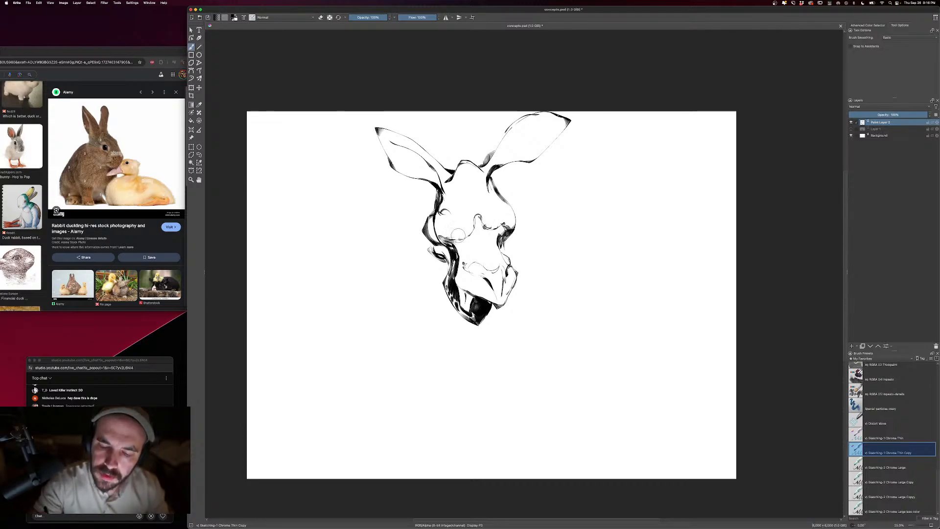
# - Draw two round eyes with pupils and an angry brow on the face, undoing the first pupil strokes and redrawing them
pyautogui.moveTo(431, 184); pyautogui.dragTo(423, 226)
pyautogui.press('[')
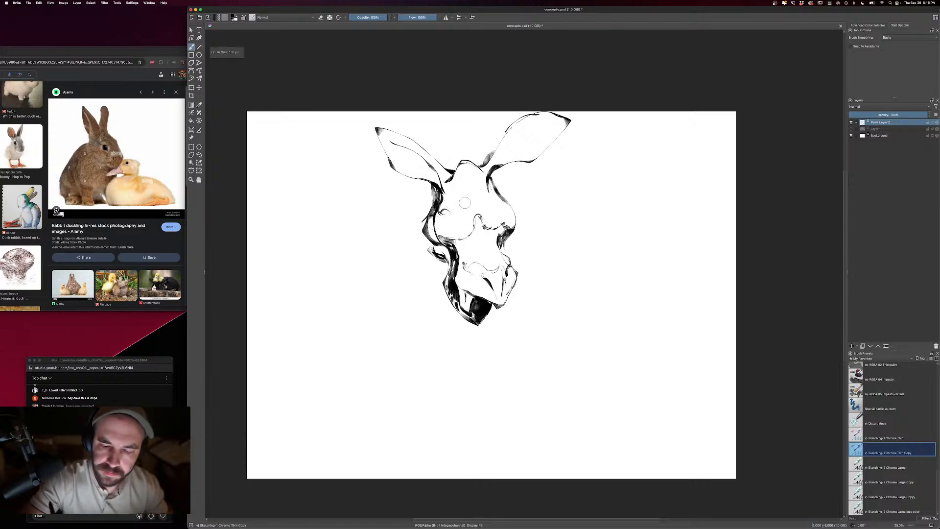
pyautogui.moveTo(448, 214)
pyautogui.mouseDown()
pyautogui.moveTo(463, 218)
pyautogui.moveTo(454, 228)
pyautogui.moveTo(456, 212)
pyautogui.moveTo(489, 216)
pyautogui.moveTo(498, 202)
pyautogui.moveTo(500, 213)
pyautogui.mouseUp()
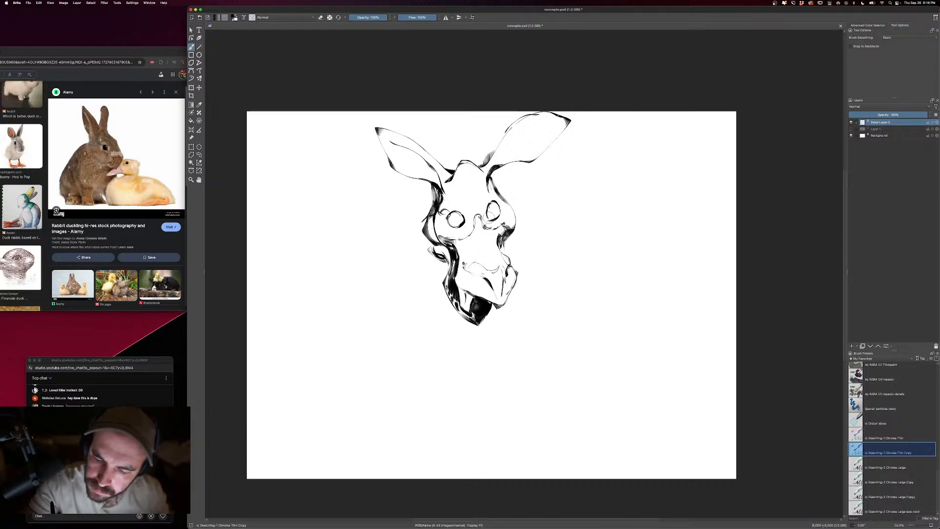
pyautogui.press('e')
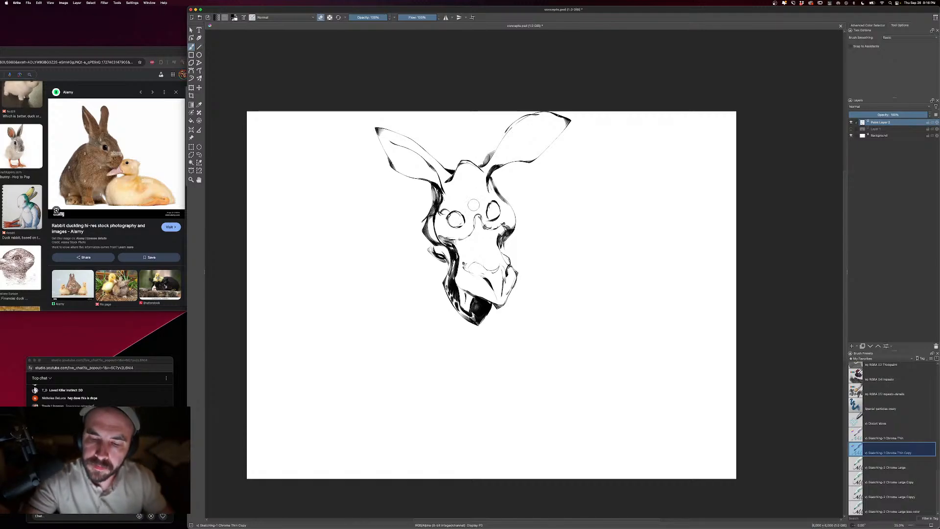
pyautogui.press('e')
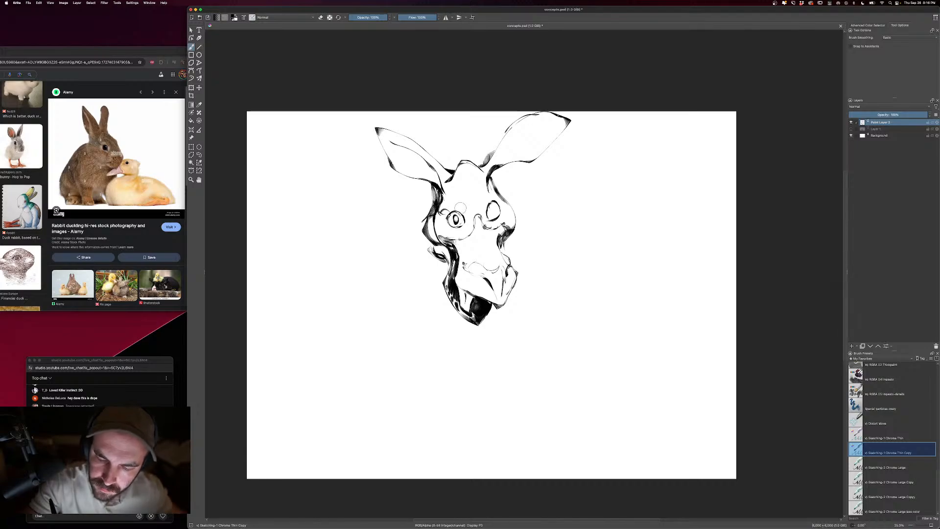
pyautogui.press('super+z')
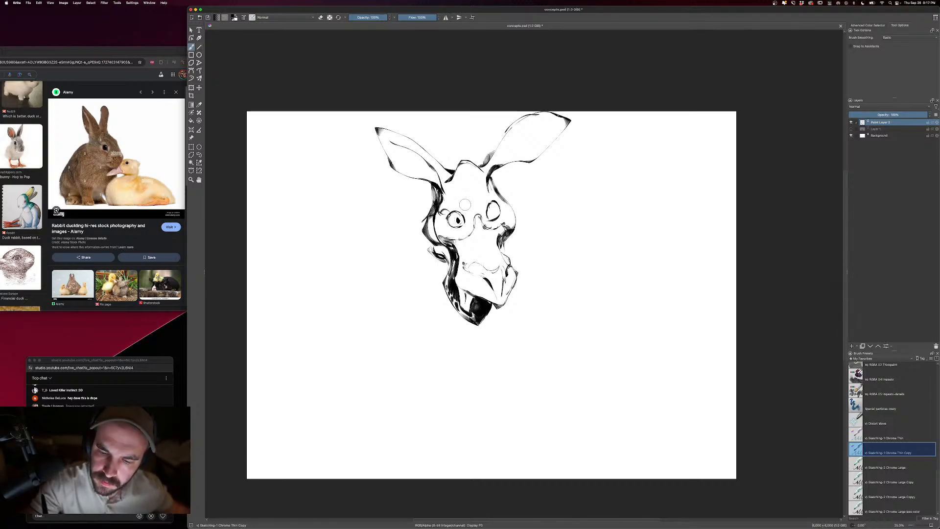
pyautogui.press('super+z')
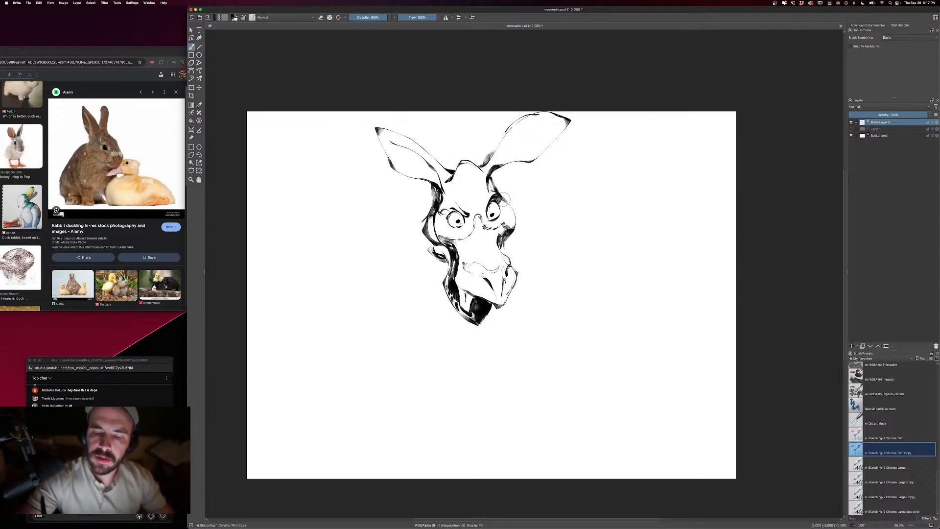
# - Add a dark fur tuft to the left cheek and rework the cheek and jaw contours with brush and eraser
pyautogui.moveTo(417, 218)
pyautogui.mouseDown()
pyautogui.moveTo(429, 243)
pyautogui.moveTo(427, 235)
pyautogui.mouseUp()
pyautogui.press(']')
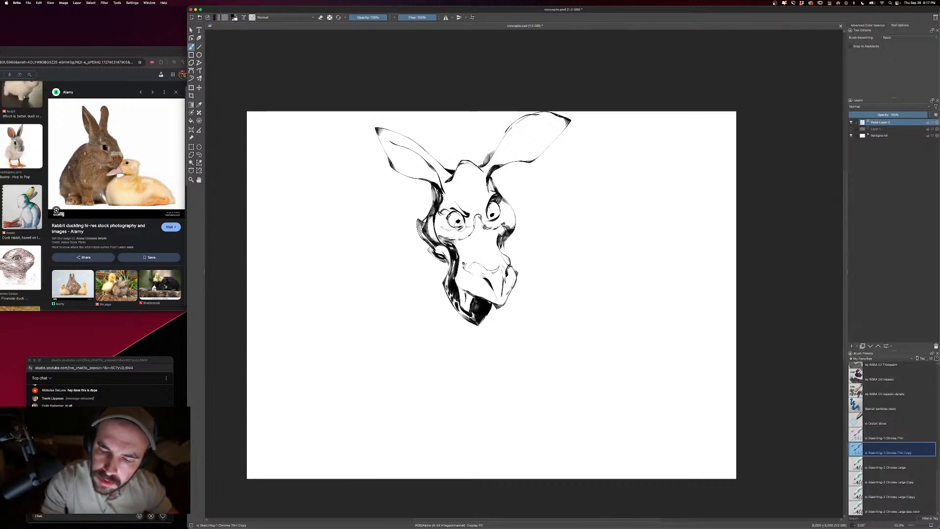
pyautogui.press('e')
pyautogui.press('e')
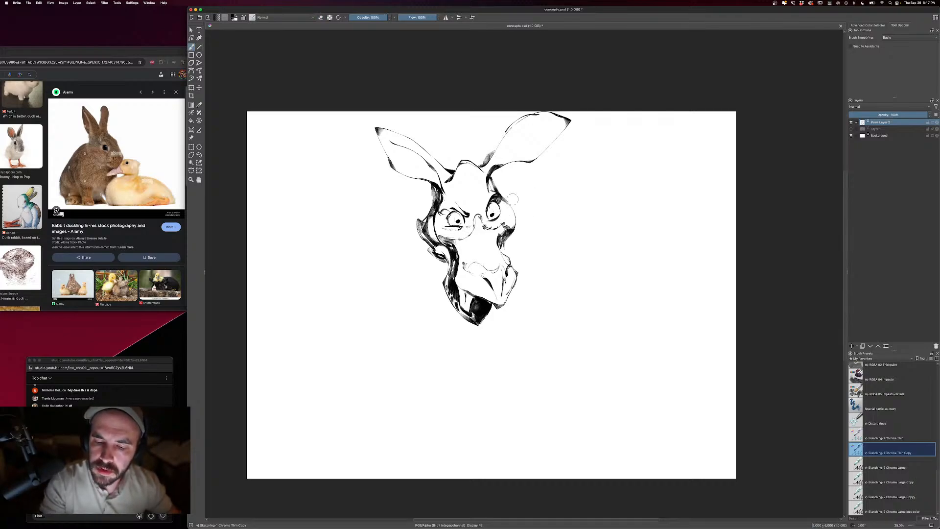
pyautogui.press('e')
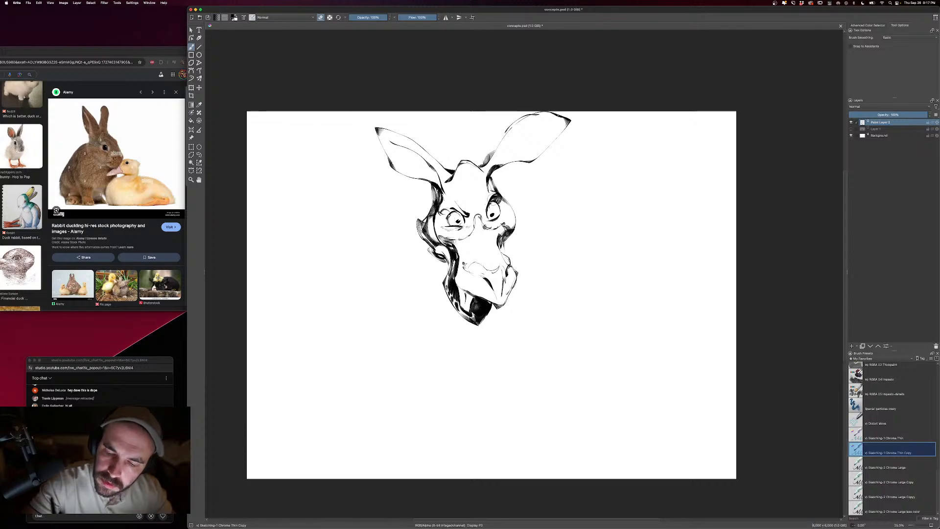
pyautogui.press('e')
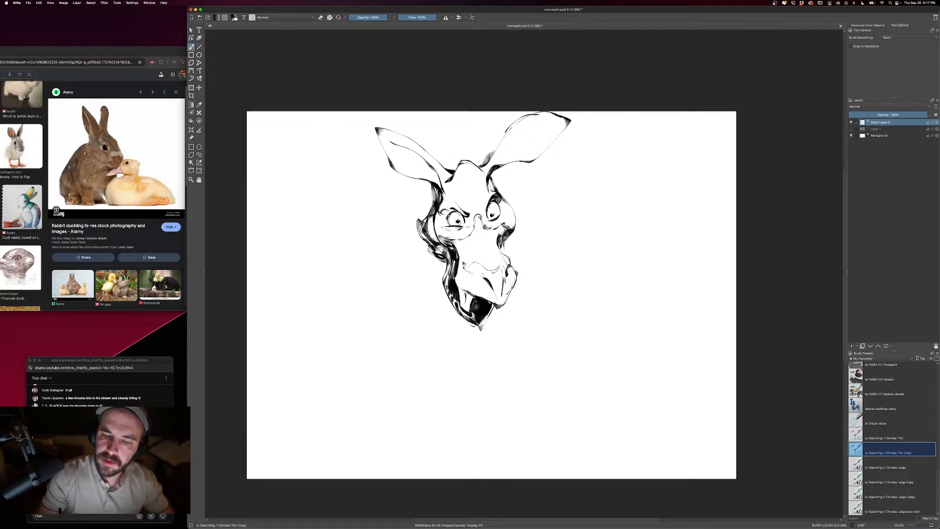
# - Add a small tuft between the head's crown and left ear, and draw a shoulder line outward from the right cheek
pyautogui.press(']')
pyautogui.moveTo(454, 163); pyautogui.dragTo(456, 172)
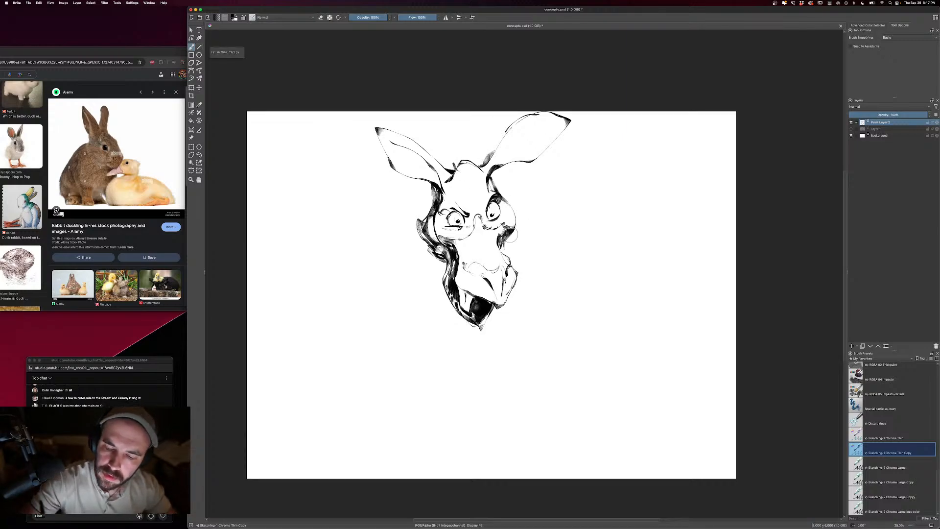
pyautogui.moveTo(512, 233)
pyautogui.mouseDown()
pyautogui.moveTo(551, 248)
pyautogui.moveTo(562, 272)
pyautogui.mouseUp()
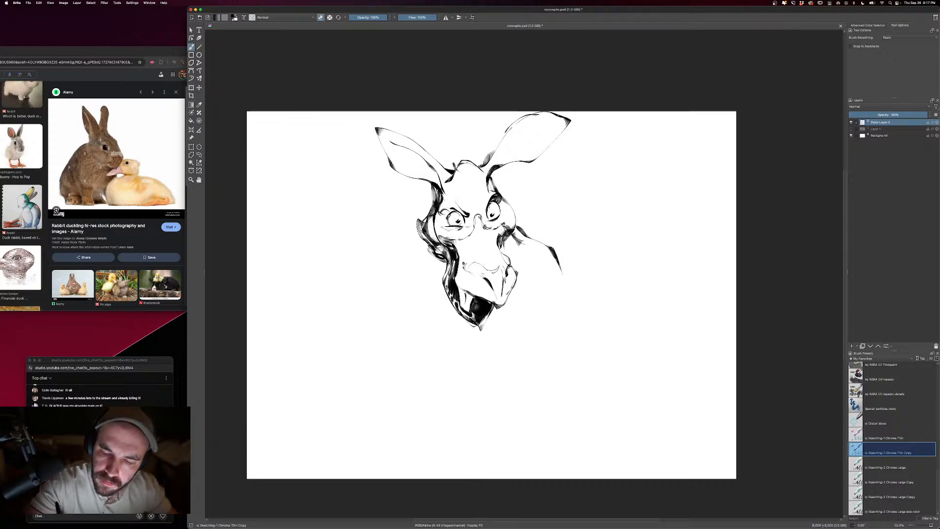
# - Reshape the pupils of both eyes into dark vertical ovals, alternating between eraser and brush
pyautogui.press('e')
pyautogui.moveTo(455, 214); pyautogui.dragTo(456, 222)
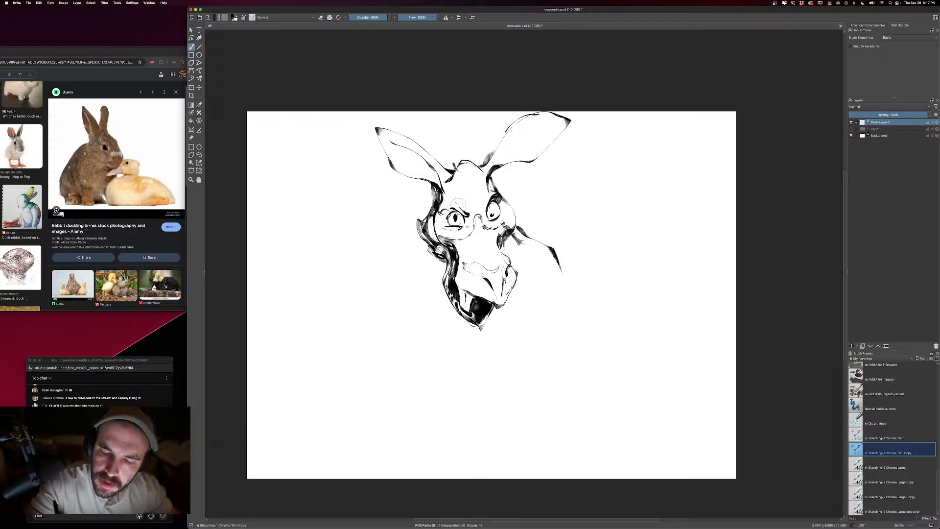
pyautogui.press('e')
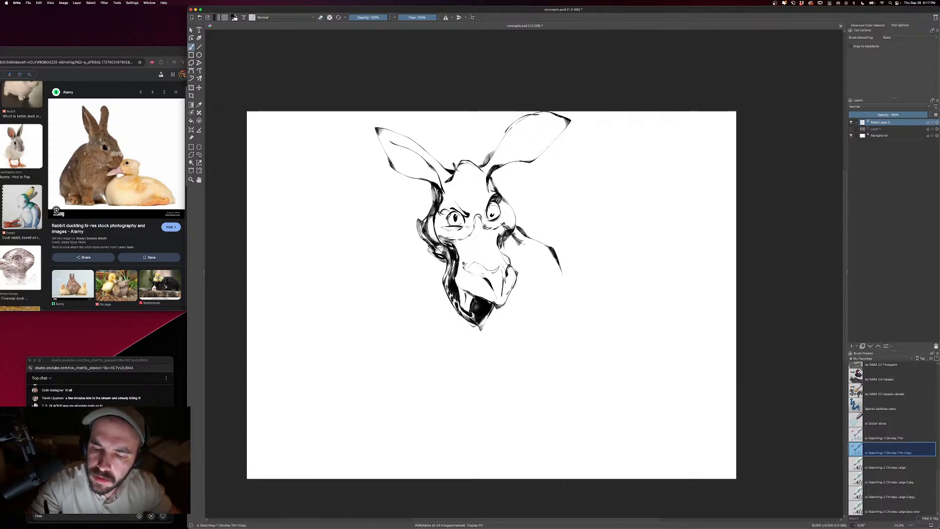
pyautogui.press('e')
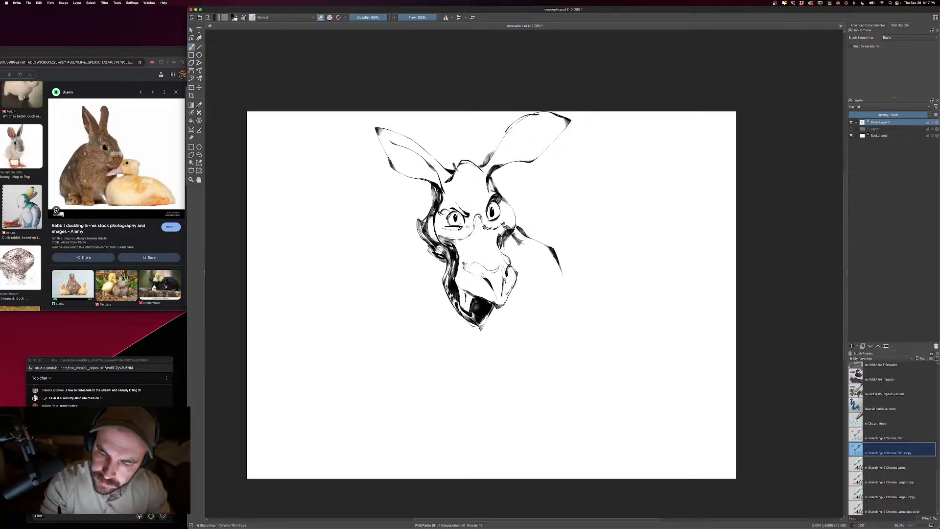
pyautogui.press('e')
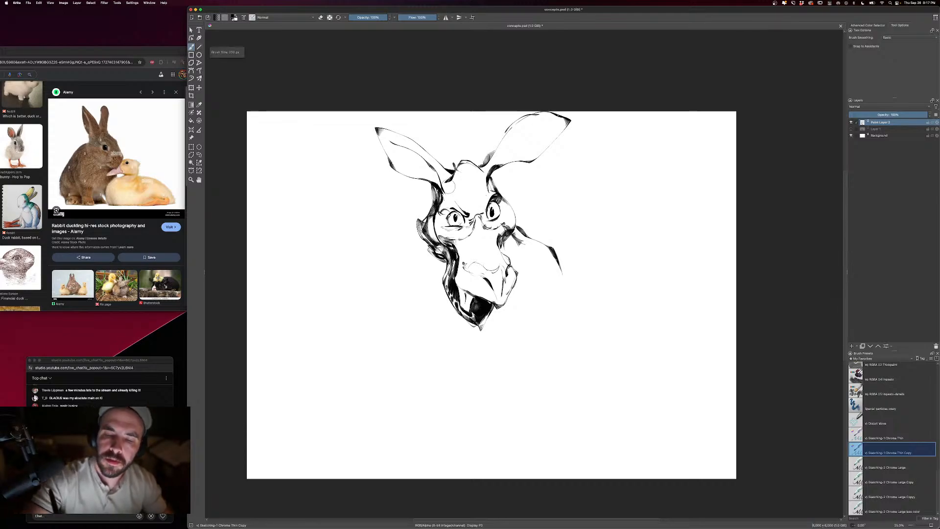
# - Paint dark inner fold strokes inside both rabbit ears
pyautogui.moveTo(414, 154); pyautogui.dragTo(443, 191)
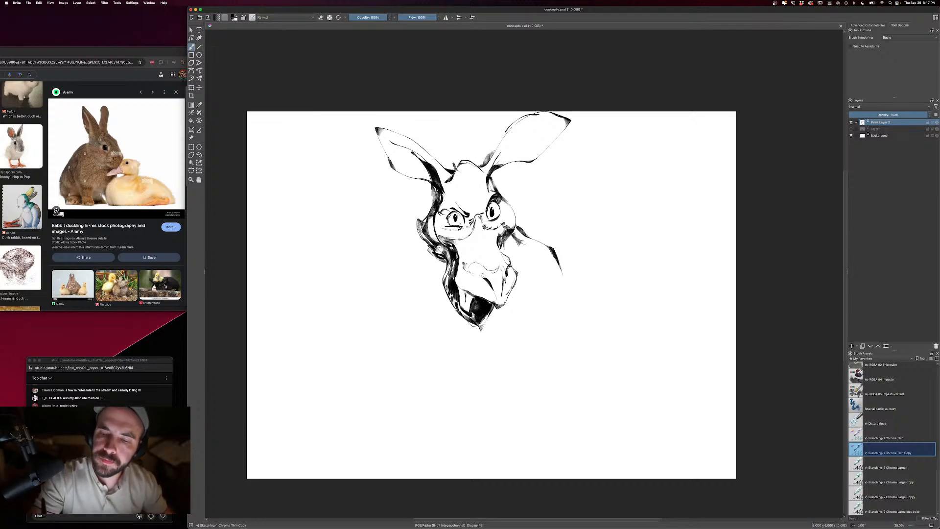
pyautogui.moveTo(495, 166)
pyautogui.mouseDown()
pyautogui.moveTo(520, 140)
pyautogui.moveTo(556, 131)
pyautogui.mouseUp()
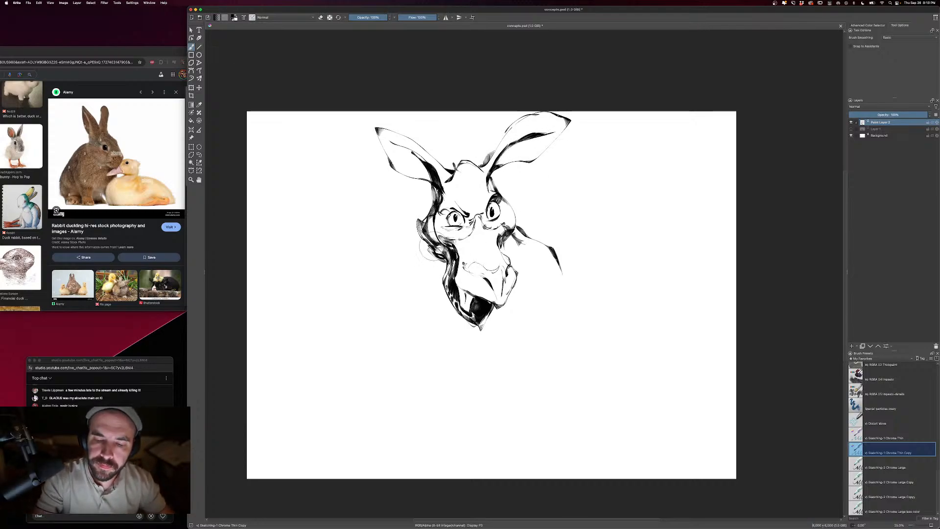
# - Draw the two outstretched wings with jagged feather edges, plus the neck and shoulder contours below the head
pyautogui.press('[')
pyautogui.moveTo(414, 230)
pyautogui.mouseDown()
pyautogui.moveTo(421, 220)
pyautogui.moveTo(380, 224)
pyautogui.moveTo(364, 244)
pyautogui.moveTo(294, 272)
pyautogui.moveTo(300, 309)
pyautogui.moveTo(326, 337)
pyautogui.moveTo(368, 333)
pyautogui.moveTo(332, 315)
pyautogui.moveTo(370, 293)
pyautogui.mouseUp()
pyautogui.moveTo(337, 289)
pyautogui.mouseDown()
pyautogui.moveTo(392, 255)
pyautogui.moveTo(411, 274)
pyautogui.moveTo(407, 313)
pyautogui.moveTo(420, 336)
pyautogui.mouseUp()
pyautogui.moveTo(407, 294); pyautogui.dragTo(436, 363)
pyautogui.moveTo(538, 212)
pyautogui.mouseDown()
pyautogui.moveTo(524, 189)
pyautogui.moveTo(554, 200)
pyautogui.moveTo(538, 229)
pyautogui.moveTo(543, 300)
pyautogui.moveTo(527, 314)
pyautogui.mouseUp()
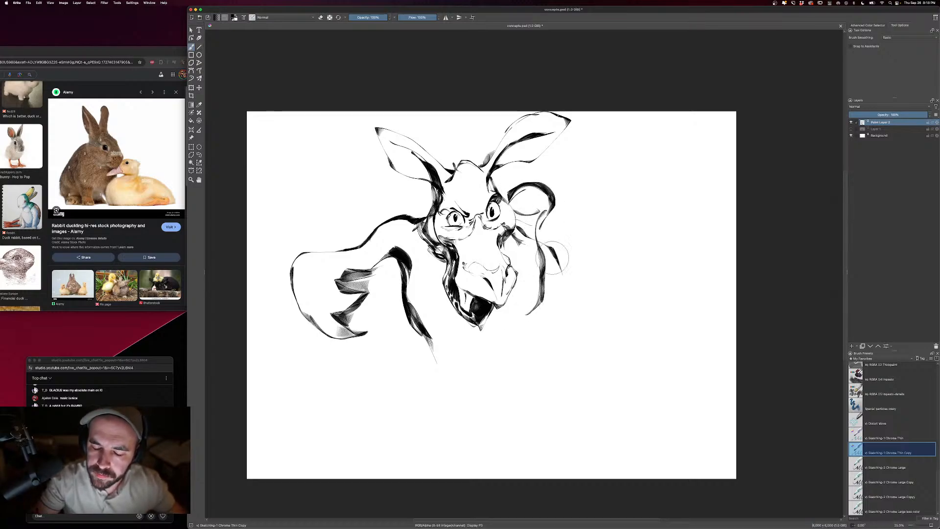
pyautogui.moveTo(544, 182)
pyautogui.mouseDown()
pyautogui.moveTo(641, 155)
pyautogui.moveTo(684, 176)
pyautogui.moveTo(687, 206)
pyautogui.moveTo(674, 185)
pyautogui.moveTo(657, 186)
pyautogui.moveTo(651, 210)
pyautogui.moveTo(604, 203)
pyautogui.moveTo(587, 216)
pyautogui.moveTo(565, 219)
pyautogui.moveTo(559, 209)
pyautogui.moveTo(548, 219)
pyautogui.moveTo(551, 209)
pyautogui.moveTo(539, 288)
pyautogui.moveTo(521, 309)
pyautogui.moveTo(526, 331)
pyautogui.moveTo(535, 322)
pyautogui.moveTo(564, 385)
pyautogui.mouseUp()
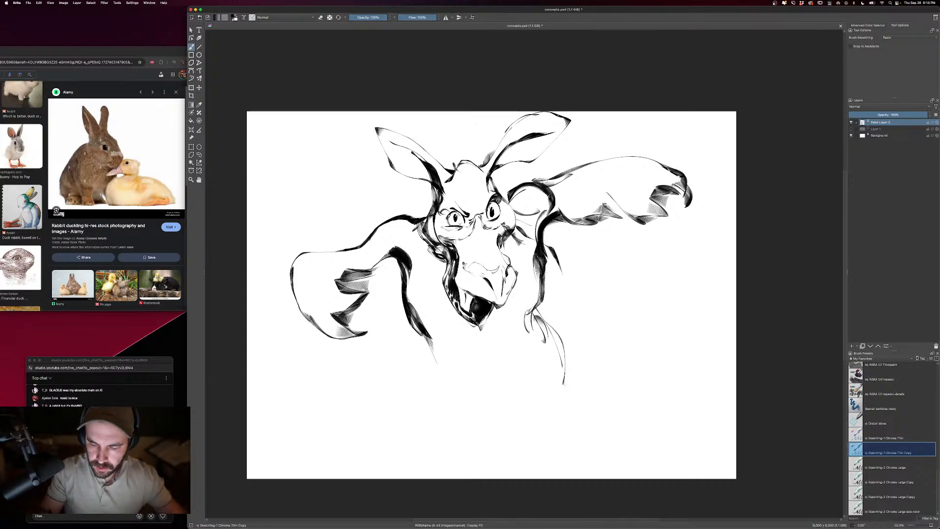
# - Draw the foreshortened arm and large rounded fist beneath the head, undoing the last stroke on its outer edge
pyautogui.moveTo(539, 338)
pyautogui.mouseDown()
pyautogui.moveTo(487, 353)
pyautogui.moveTo(489, 325)
pyautogui.moveTo(519, 316)
pyautogui.moveTo(564, 360)
pyautogui.mouseUp()
pyautogui.moveTo(504, 392); pyautogui.dragTo(548, 399)
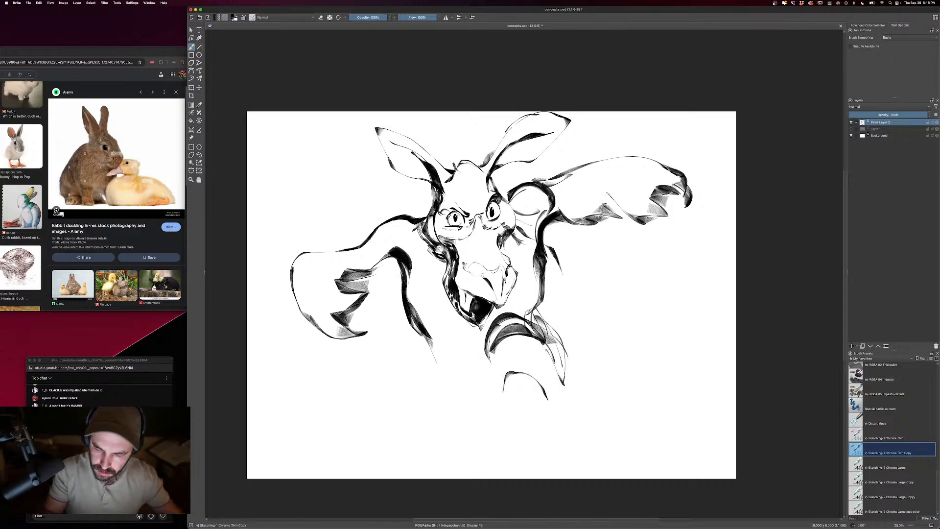
pyautogui.moveTo(501, 363)
pyautogui.mouseDown()
pyautogui.moveTo(446, 401)
pyautogui.moveTo(475, 394)
pyautogui.moveTo(514, 417)
pyautogui.mouseUp()
pyautogui.moveTo(451, 424); pyautogui.dragTo(566, 423)
pyautogui.moveTo(520, 442); pyautogui.dragTo(553, 437)
pyautogui.moveTo(543, 392)
pyautogui.mouseDown()
pyautogui.moveTo(567, 412)
pyautogui.moveTo(566, 465)
pyautogui.mouseUp()
pyautogui.moveTo(557, 370); pyautogui.dragTo(574, 431)
pyautogui.press('super+z')
# - Fill the neck and chest on both sides of the jaw with dark fur strokes, undoing one misplaced stroke
pyautogui.moveTo(430, 338)
pyautogui.mouseDown()
pyautogui.moveTo(460, 312)
pyautogui.moveTo(440, 378)
pyautogui.mouseUp()
pyautogui.moveTo(417, 316); pyautogui.dragTo(438, 374)
pyautogui.moveTo(417, 335); pyautogui.dragTo(441, 379)
pyautogui.moveTo(450, 303); pyautogui.dragTo(421, 329)
pyautogui.press('super+z')
pyautogui.moveTo(447, 294)
pyautogui.mouseDown()
pyautogui.moveTo(438, 336)
pyautogui.moveTo(462, 361)
pyautogui.mouseUp()
pyautogui.moveTo(518, 288); pyautogui.dragTo(530, 309)
pyautogui.moveTo(518, 286); pyautogui.dragTo(532, 322)
pyautogui.moveTo(439, 259); pyautogui.dragTo(422, 294)
pyautogui.moveTo(432, 293)
pyautogui.mouseDown()
pyautogui.moveTo(417, 312)
pyautogui.moveTo(423, 324)
pyautogui.mouseUp()
pyautogui.moveTo(439, 304)
pyautogui.mouseDown()
pyautogui.moveTo(424, 334)
pyautogui.moveTo(438, 349)
pyautogui.mouseUp()
pyautogui.moveTo(433, 341); pyautogui.dragTo(446, 360)
# - Add spiky fur tufts beside the left cheek and around the right eye and cheek
pyautogui.moveTo(407, 195); pyautogui.dragTo(427, 211)
pyautogui.moveTo(402, 204); pyautogui.dragTo(419, 217)
pyautogui.moveTo(501, 191); pyautogui.dragTo(520, 177)
pyautogui.moveTo(512, 201)
pyautogui.mouseDown()
pyautogui.moveTo(530, 191)
pyautogui.moveTo(537, 211)
pyautogui.mouseUp()
pyautogui.moveTo(520, 215)
pyautogui.mouseDown()
pyautogui.moveTo(538, 218)
pyautogui.moveTo(512, 237)
pyautogui.mouseUp()
pyautogui.moveTo(520, 239); pyautogui.dragTo(504, 249)
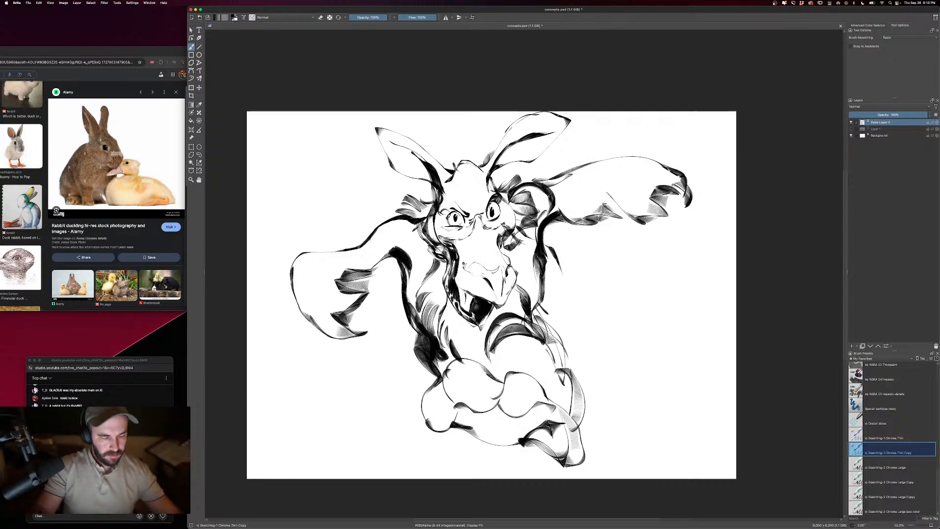
# - Draw a second clenched fist to the right of the forearm and shade its underside with hatching
pyautogui.moveTo(546, 289)
pyautogui.mouseDown()
pyautogui.moveTo(590, 300)
pyautogui.moveTo(610, 345)
pyautogui.moveTo(573, 383)
pyautogui.mouseUp()
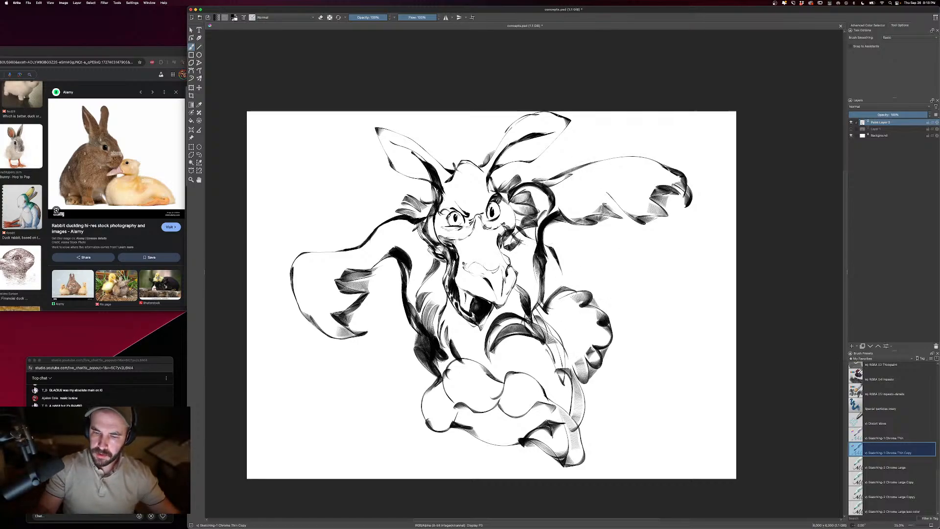
pyautogui.moveTo(612, 327)
pyautogui.mouseDown()
pyautogui.moveTo(585, 365)
pyautogui.moveTo(563, 326)
pyautogui.moveTo(572, 360)
pyautogui.mouseUp()
# - Return to the Sketching-1 Chrome Thin Copy brush preset with the sketch layer active after switching to the pencil preset
pyautogui.rightClick(452, 388)
pyautogui.click(473, 360)
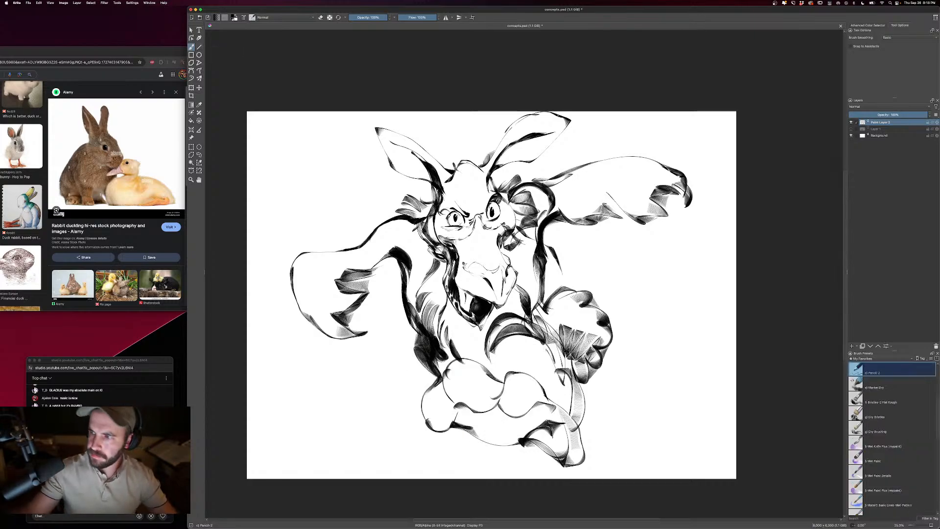
pyautogui.click(879, 128)
pyautogui.click(889, 121)
pyautogui.scroll(-10, 892, 431)
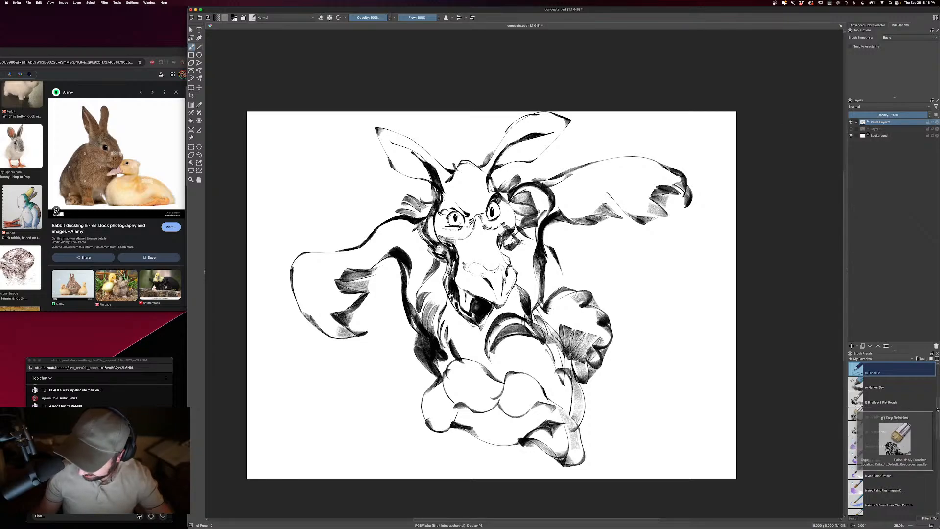
pyautogui.click(882, 452)
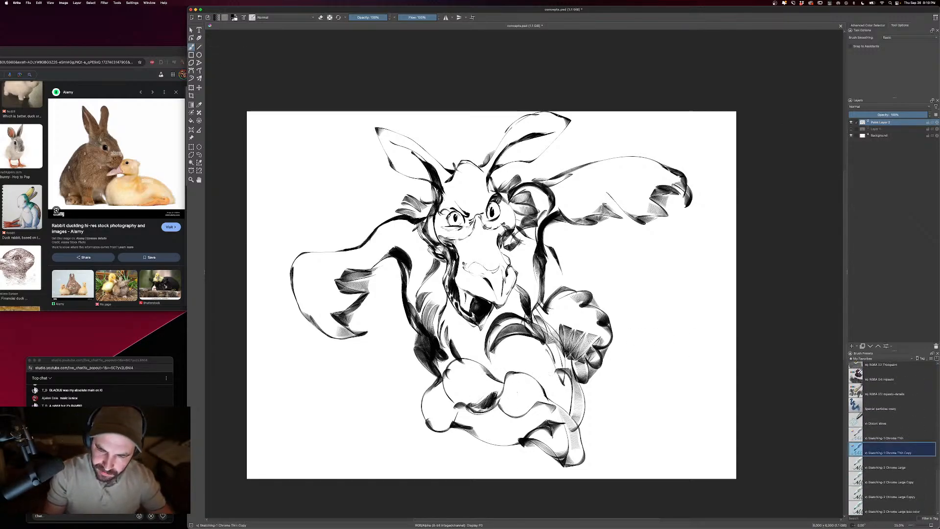
# - Shade the foreshortened arm and the fist's fingers with dark hatching strokes
pyautogui.moveTo(520, 406)
pyautogui.mouseDown()
pyautogui.moveTo(471, 431)
pyautogui.moveTo(511, 444)
pyautogui.moveTo(564, 436)
pyautogui.mouseUp()
pyautogui.moveTo(587, 348)
pyautogui.mouseDown()
pyautogui.moveTo(564, 426)
pyautogui.moveTo(569, 348)
pyautogui.moveTo(573, 399)
pyautogui.mouseUp()
pyautogui.moveTo(492, 340)
pyautogui.mouseDown()
pyautogui.moveTo(488, 384)
pyautogui.moveTo(509, 357)
pyautogui.moveTo(515, 380)
pyautogui.moveTo(530, 372)
pyautogui.mouseUp()
pyautogui.moveTo(518, 341)
pyautogui.mouseDown()
pyautogui.moveTo(538, 372)
pyautogui.moveTo(549, 367)
pyautogui.mouseUp()
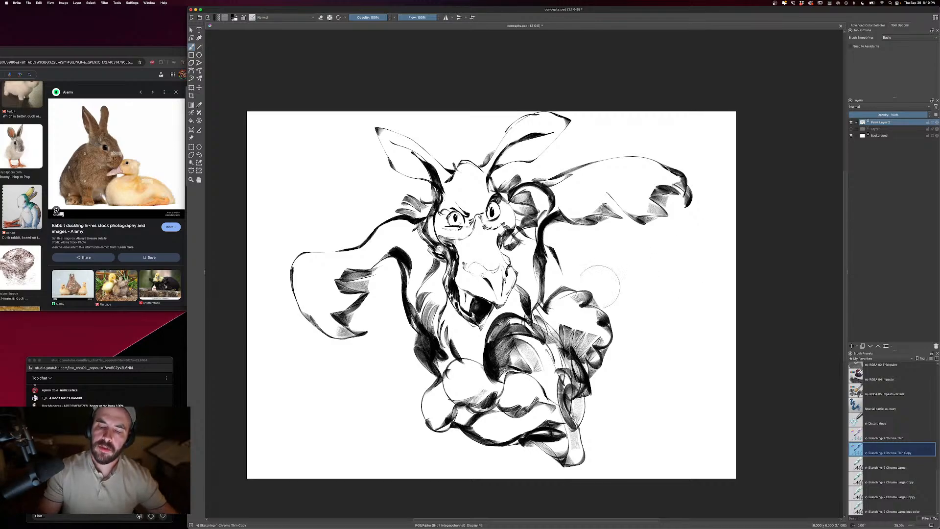
# - Hatch the area between the left shoulder line and the jaw with long shading strokes
pyautogui.moveTo(467, 242); pyautogui.dragTo(455, 343)
pyautogui.moveTo(448, 274); pyautogui.dragTo(440, 330)
pyautogui.moveTo(443, 262)
pyautogui.mouseDown()
pyautogui.moveTo(436, 321)
pyautogui.moveTo(425, 327)
pyautogui.mouseUp()
pyautogui.moveTo(422, 250)
pyautogui.mouseDown()
pyautogui.moveTo(413, 299)
pyautogui.moveTo(407, 289)
pyautogui.mouseUp()
pyautogui.moveTo(427, 236)
pyautogui.mouseDown()
pyautogui.moveTo(407, 276)
pyautogui.moveTo(401, 252)
pyautogui.mouseUp()
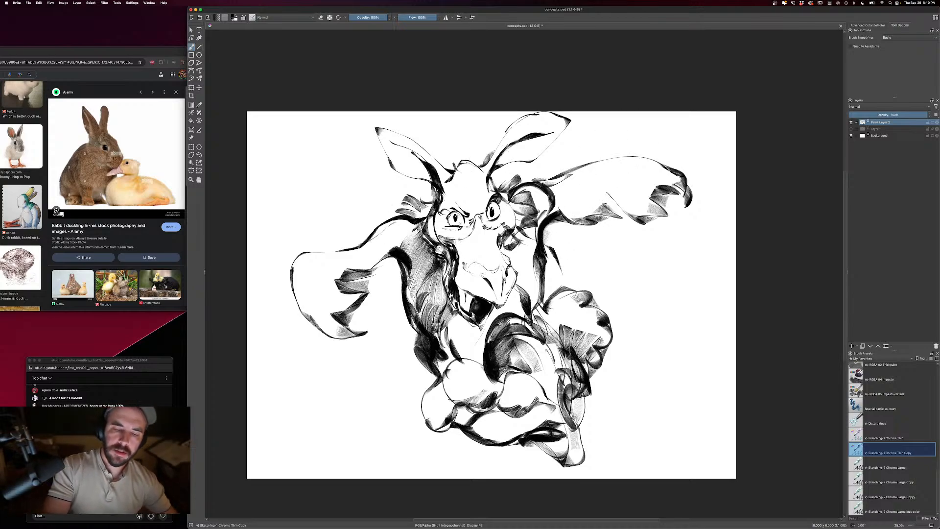
# - Extend both wings with an additional outer row of curved feathers
pyautogui.moveTo(350, 244); pyautogui.dragTo(261, 289)
pyautogui.moveTo(294, 257); pyautogui.dragTo(267, 318)
pyautogui.moveTo(306, 277)
pyautogui.mouseDown()
pyautogui.moveTo(279, 362)
pyautogui.moveTo(357, 374)
pyautogui.mouseUp()
pyautogui.moveTo(389, 323); pyautogui.dragTo(323, 372)
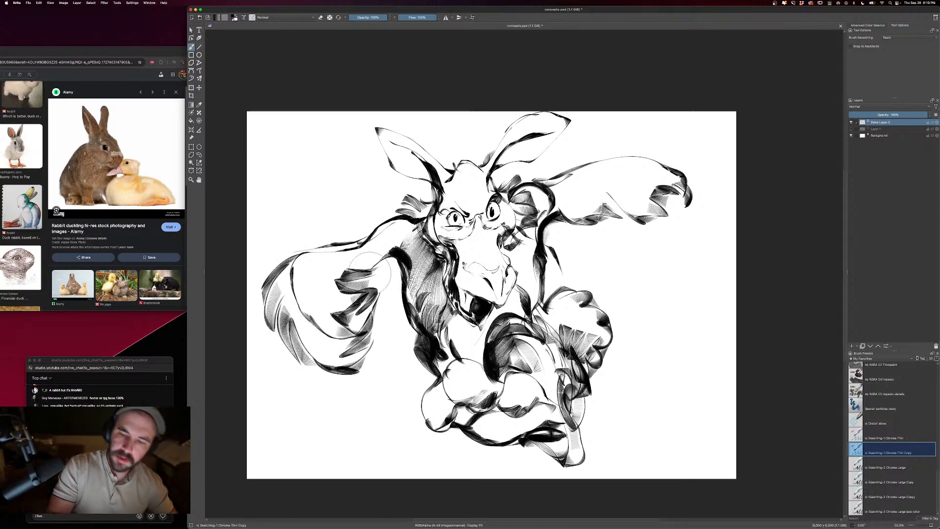
pyautogui.moveTo(678, 174)
pyautogui.mouseDown()
pyautogui.moveTo(693, 200)
pyautogui.moveTo(678, 244)
pyautogui.moveTo(656, 262)
pyautogui.mouseUp()
pyautogui.moveTo(671, 230)
pyautogui.mouseDown()
pyautogui.moveTo(642, 257)
pyautogui.moveTo(579, 256)
pyautogui.moveTo(558, 238)
pyautogui.mouseUp()
# - Erase the dark tip of the left ear and the old contour lines above the beak
pyautogui.press('e')
pyautogui.moveTo(375, 126); pyautogui.dragTo(380, 131)
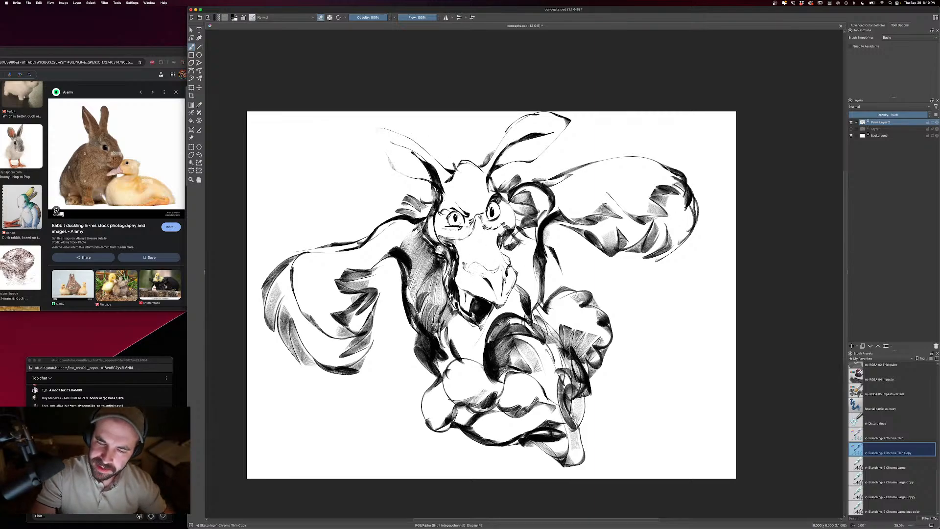
pyautogui.moveTo(471, 243); pyautogui.dragTo(456, 285)
# - Redraw the top of the beak as a rounded dark contour below the eyes
pyautogui.press('e')
pyautogui.moveTo(466, 243)
pyautogui.mouseDown()
pyautogui.moveTo(513, 248)
pyautogui.moveTo(515, 266)
pyautogui.moveTo(502, 240)
pyautogui.mouseUp()
pyautogui.press('e')
pyautogui.press('e')
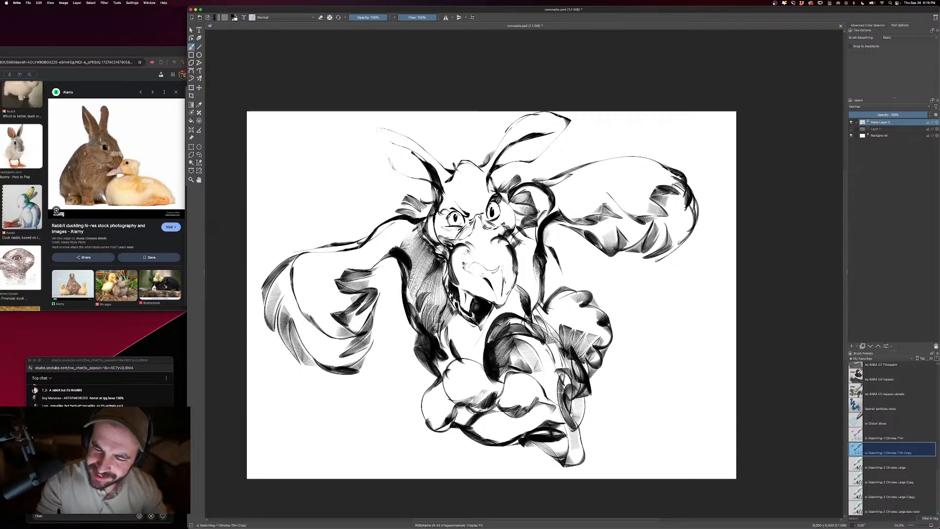
# - Draw the pointed bridge of the beak up between the two eyes
pyautogui.press('e')
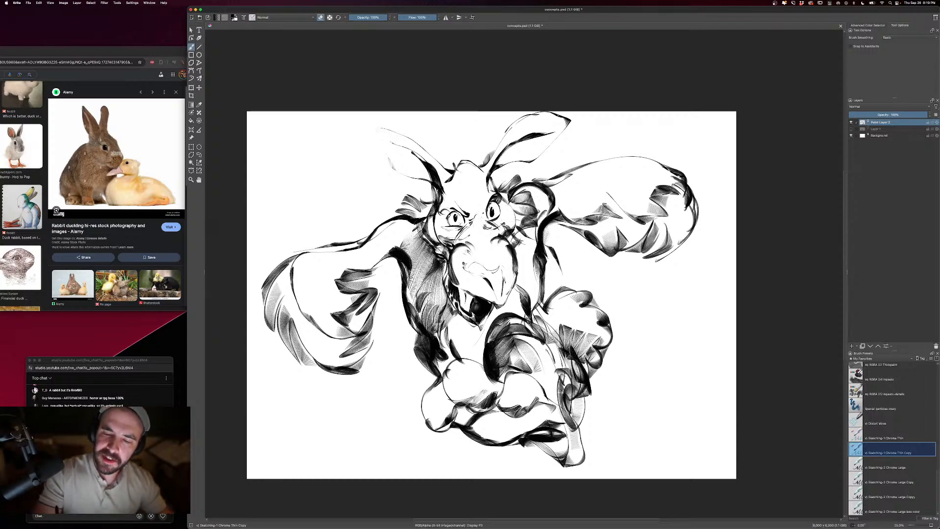
pyautogui.press('e')
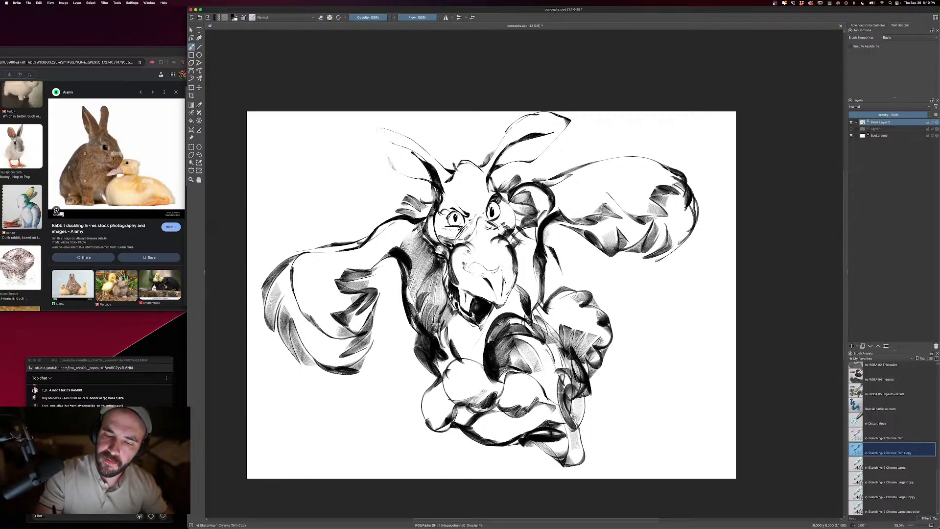
pyautogui.moveTo(479, 218); pyautogui.dragTo(495, 230)
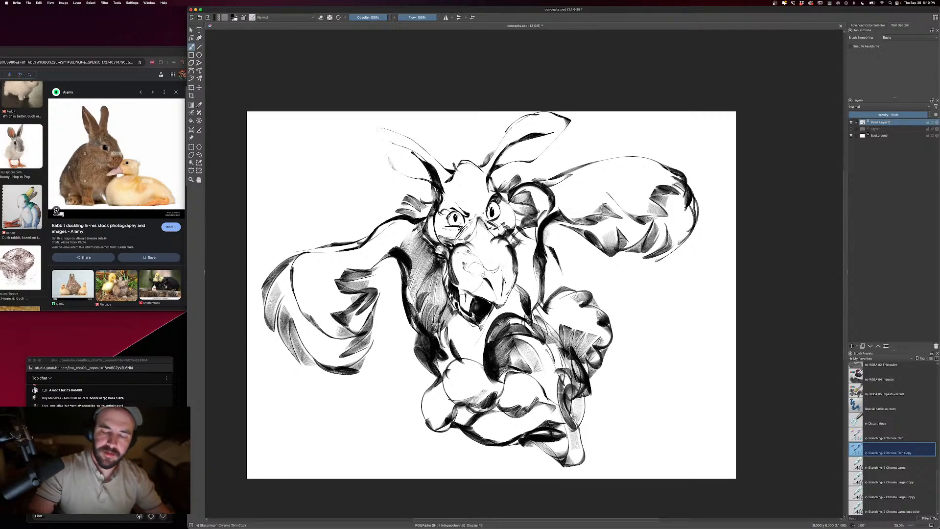
# - Add fine fur and whisker strokes on both sides of the beak and clean up the left cheek
pyautogui.press('e')
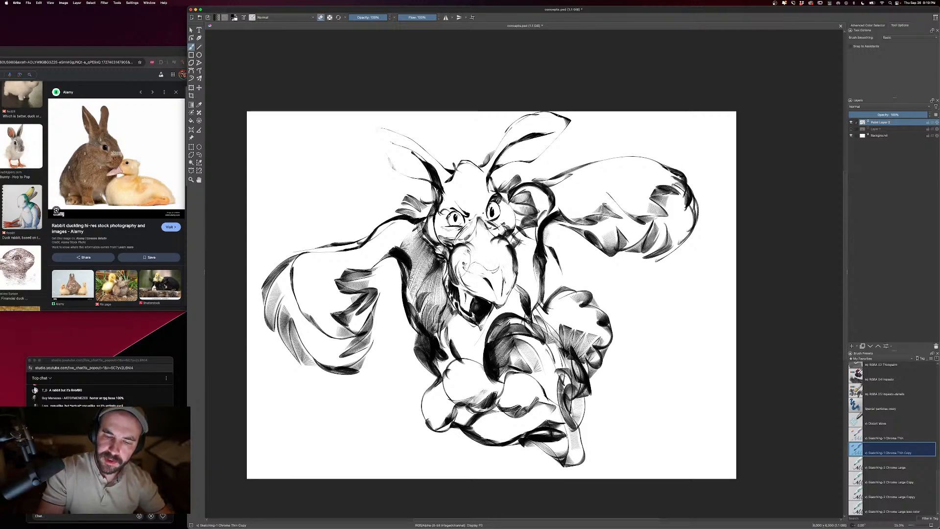
pyautogui.press('e')
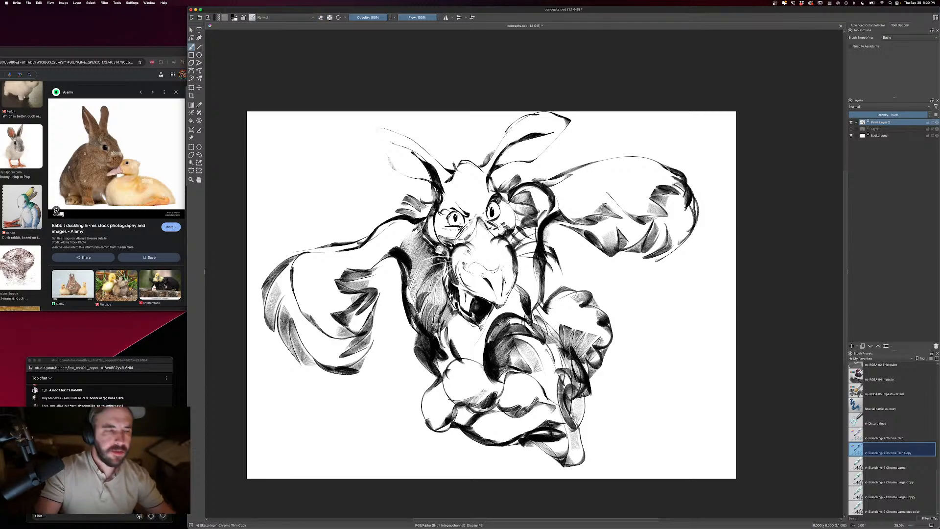
pyautogui.press('e')
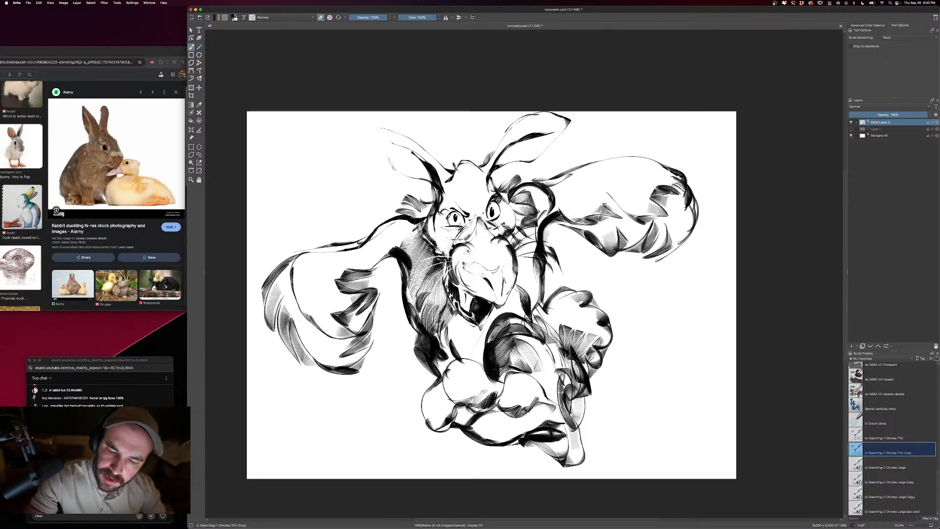
pyautogui.moveTo(435, 215); pyautogui.dragTo(430, 242)
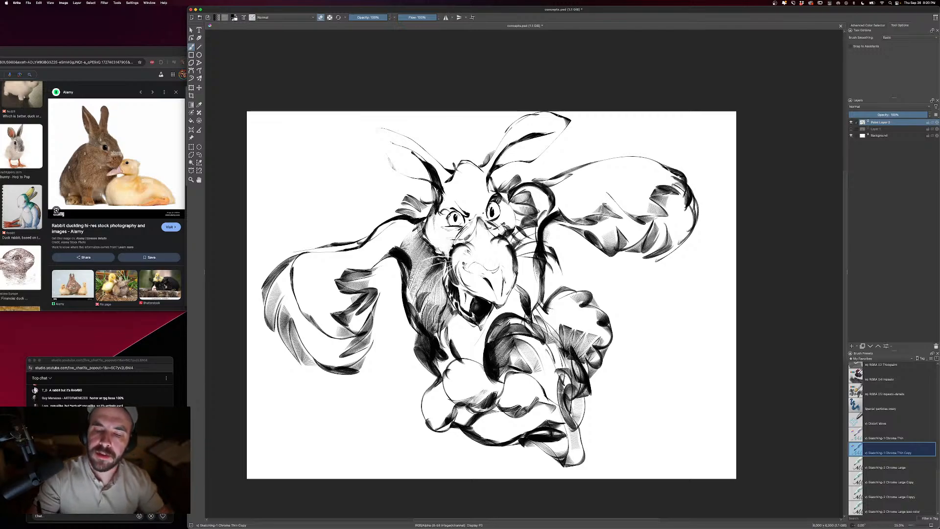
# - Mirror the canvas view and darken the angry brow above the eye on the right
pyautogui.click(51, 4)
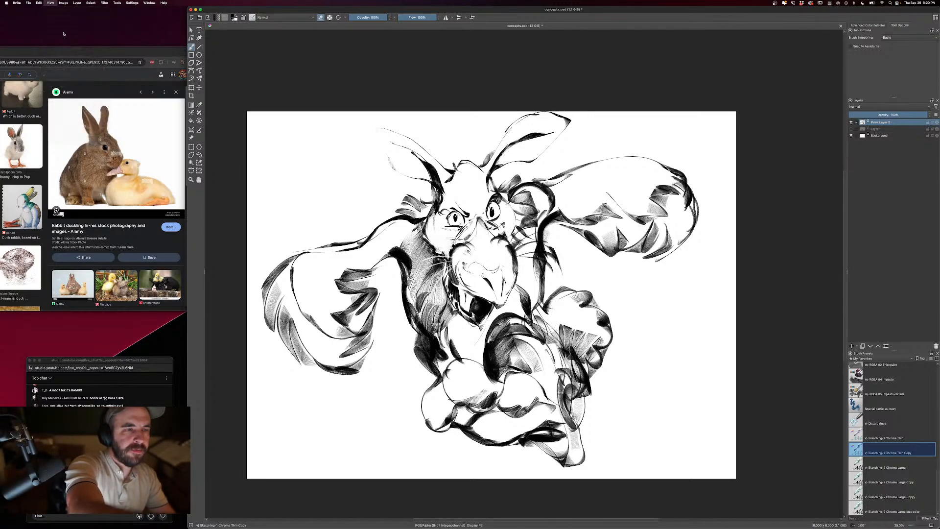
pyautogui.click(50, 3)
pyautogui.moveTo(73, 56)
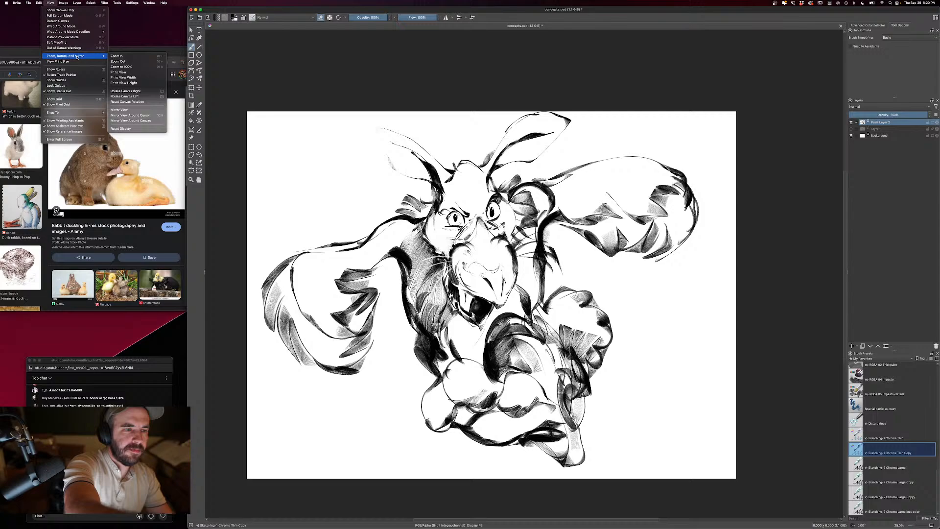
pyautogui.click(125, 110)
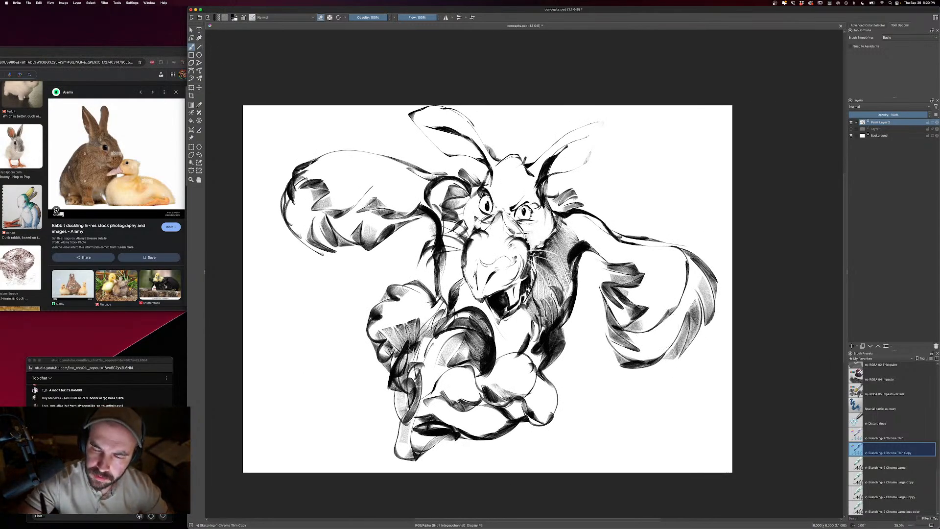
pyautogui.press('e')
pyautogui.press('e')
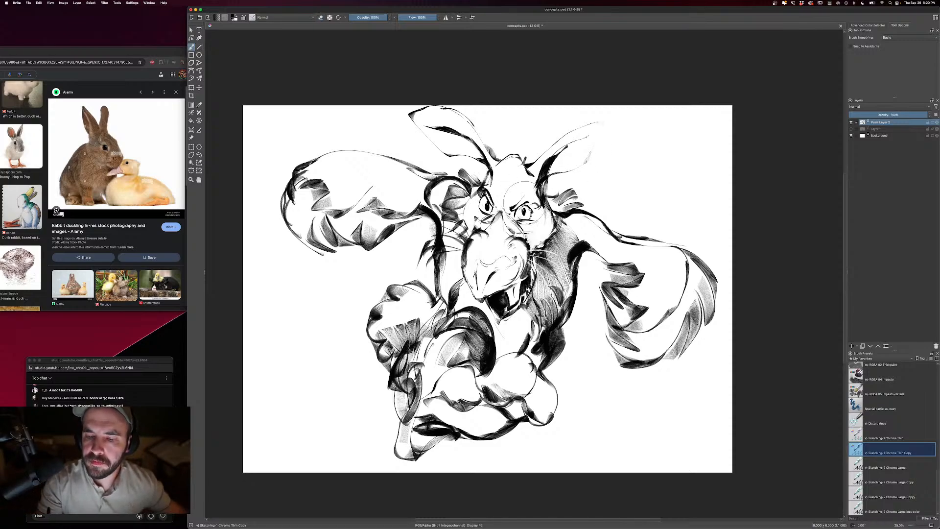
pyautogui.moveTo(524, 203); pyautogui.dragTo(541, 203)
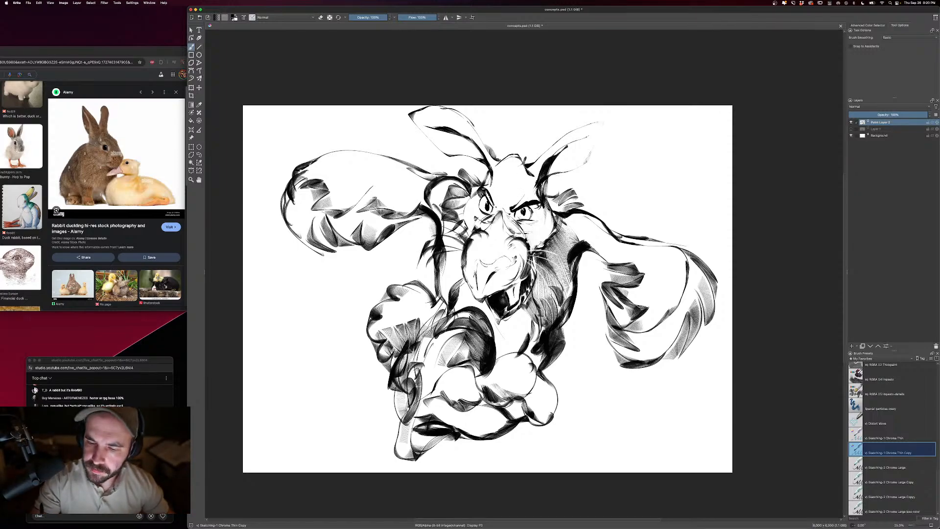
# - Enlarge the eraser and remove the faint outer tip of the right ear
pyautogui.press('super+minus')
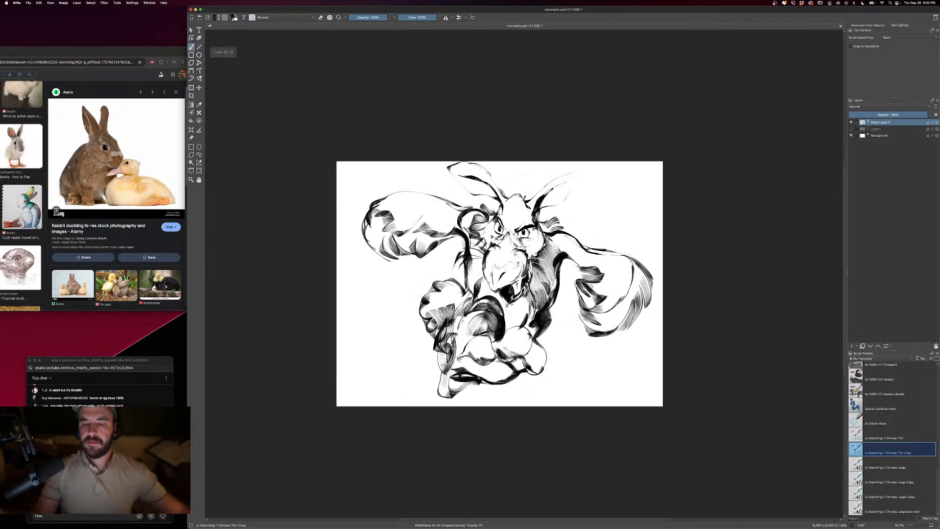
pyautogui.press('super+minus')
pyautogui.press('super+equal')
pyautogui.press(']')
pyautogui.press(']')
pyautogui.press(']')
pyautogui.press('e')
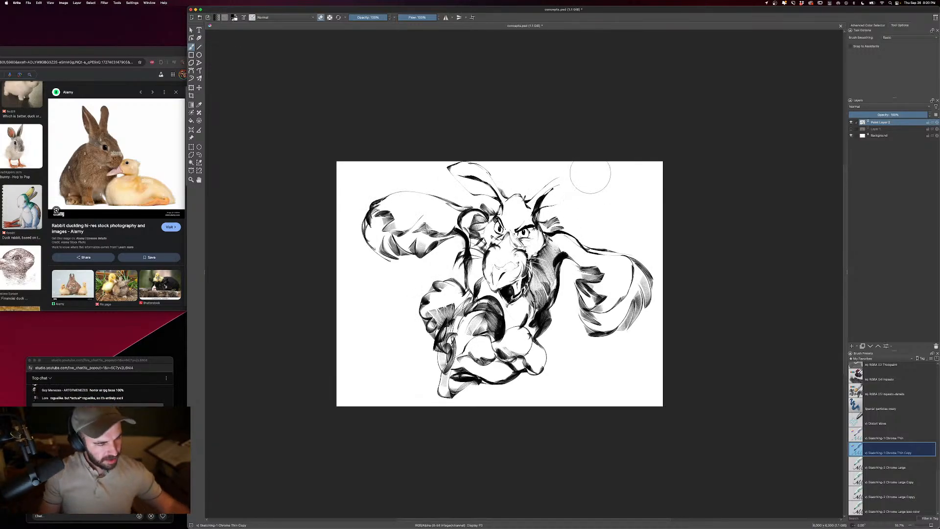
# - Scale down the whole creature drawing and center it on the canvas to leave room around it
pyautogui.press('super+t')
pyautogui.moveTo(653, 161); pyautogui.dragTo(598, 207)
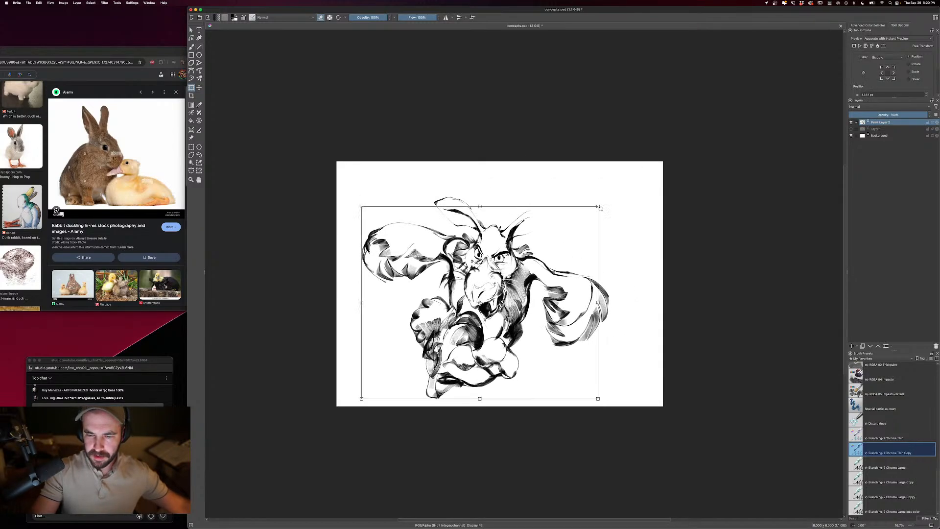
pyautogui.moveTo(565, 265); pyautogui.dragTo(590, 240)
pyautogui.press('Return')
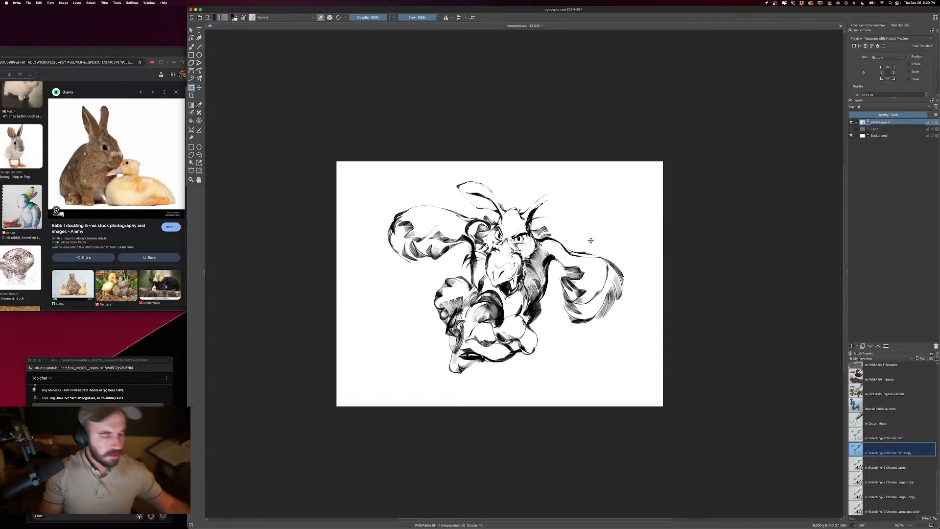
# - Outline a much larger left ear sweeping over and down beside the left wing
pyautogui.press('b')
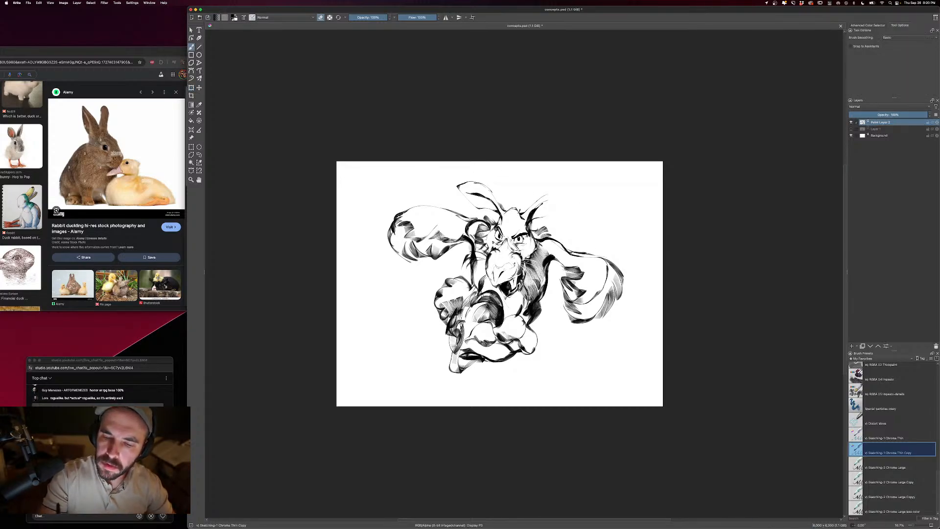
pyautogui.moveTo(487, 184)
pyautogui.mouseDown()
pyautogui.moveTo(394, 187)
pyautogui.moveTo(366, 211)
pyautogui.mouseUp()
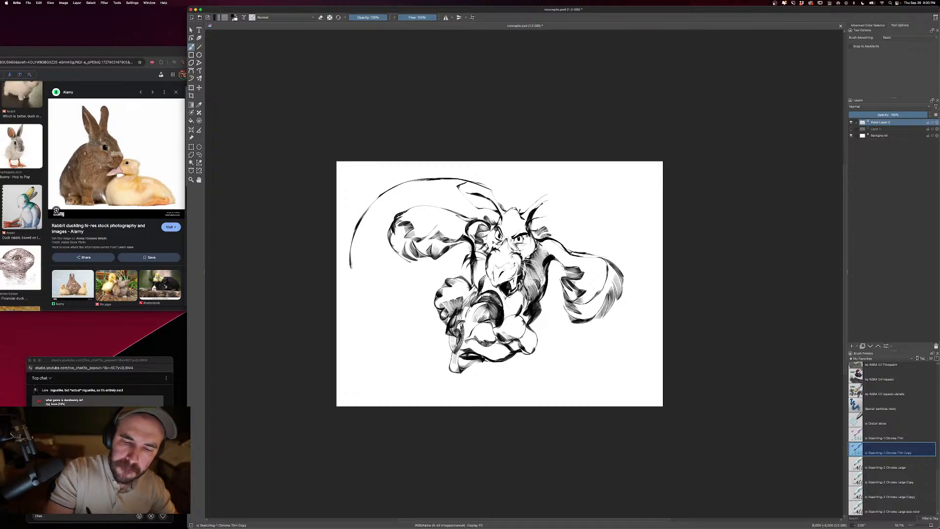
pyautogui.moveTo(351, 268); pyautogui.dragTo(405, 219)
# - Draw a long, curved right ear that bends downward, with dark shading along its upper and outer edges
pyautogui.moveTo(489, 201)
pyautogui.mouseDown()
pyautogui.moveTo(423, 199)
pyautogui.moveTo(494, 202)
pyautogui.moveTo(572, 178)
pyautogui.moveTo(619, 177)
pyautogui.moveTo(621, 228)
pyautogui.mouseUp()
pyautogui.moveTo(607, 171); pyautogui.dragTo(640, 182)
pyautogui.moveTo(632, 172)
pyautogui.mouseDown()
pyautogui.moveTo(571, 186)
pyautogui.moveTo(578, 227)
pyautogui.mouseUp()
pyautogui.moveTo(598, 196)
pyautogui.mouseDown()
pyautogui.moveTo(580, 274)
pyautogui.moveTo(607, 262)
pyautogui.mouseUp()
pyautogui.moveTo(607, 256)
pyautogui.mouseDown()
pyautogui.moveTo(628, 210)
pyautogui.moveTo(626, 188)
pyautogui.mouseUp()
pyautogui.moveTo(620, 174)
pyautogui.mouseDown()
pyautogui.moveTo(631, 215)
pyautogui.moveTo(621, 236)
pyautogui.mouseUp()
pyautogui.moveTo(623, 176)
pyautogui.mouseDown()
pyautogui.moveTo(534, 224)
pyautogui.moveTo(563, 198)
pyautogui.moveTo(596, 189)
pyautogui.mouseUp()
pyautogui.moveTo(598, 186); pyautogui.dragTo(568, 190)
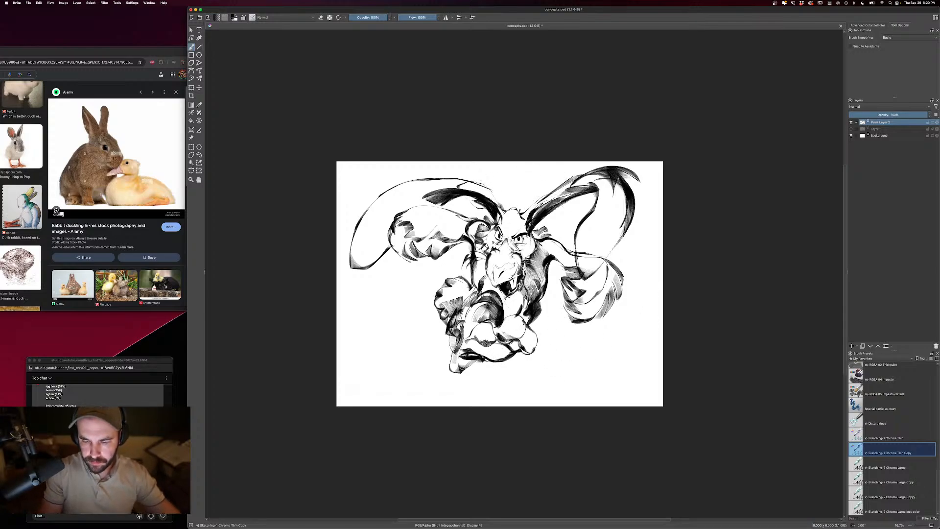
# - Add a lower set of clenched knuckles beneath the front fist and a heavier outer contour around the left fist
pyautogui.moveTo(505, 362)
pyautogui.mouseDown()
pyautogui.moveTo(490, 375)
pyautogui.moveTo(465, 365)
pyautogui.moveTo(458, 379)
pyautogui.moveTo(479, 391)
pyautogui.moveTo(491, 386)
pyautogui.moveTo(463, 400)
pyautogui.mouseUp()
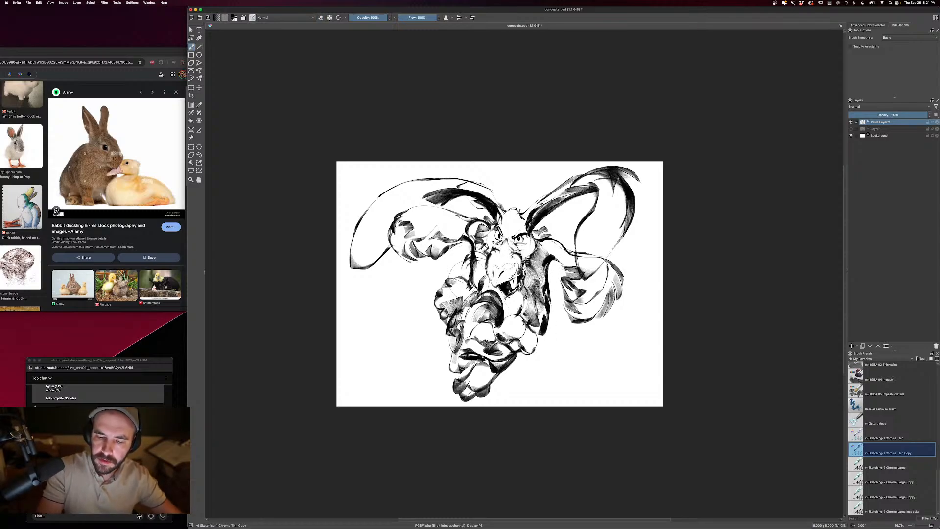
pyautogui.moveTo(442, 310)
pyautogui.mouseDown()
pyautogui.moveTo(436, 334)
pyautogui.moveTo(452, 365)
pyautogui.moveTo(463, 300)
pyautogui.moveTo(451, 293)
pyautogui.mouseUp()
pyautogui.press('e')
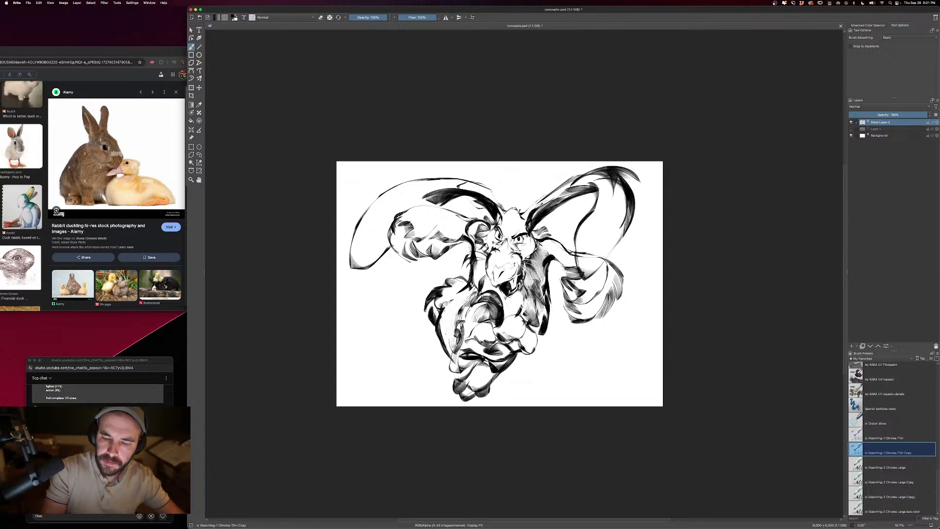
pyautogui.press('super+z')
pyautogui.press('super+z')
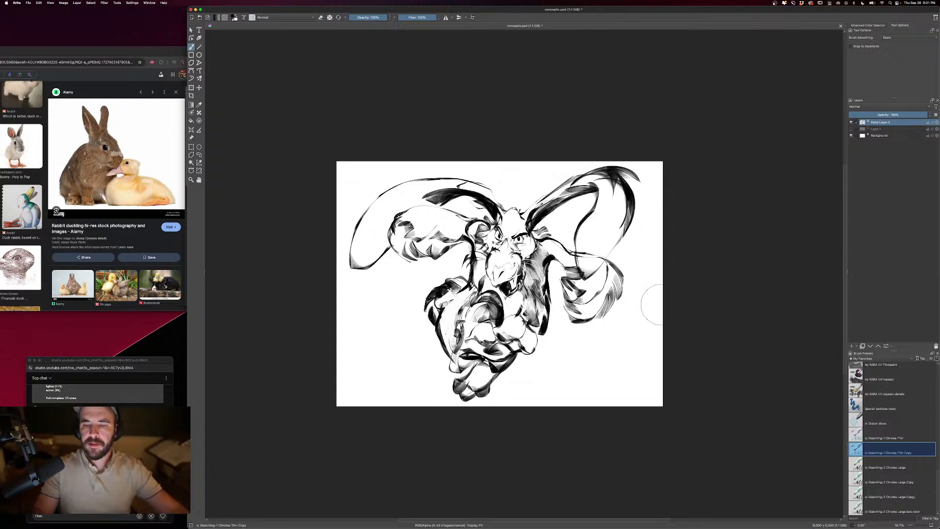
# - Draw a spiky tuft between the ears and pointed feathers hanging from the left wing's lower edge
pyautogui.moveTo(510, 203); pyautogui.dragTo(538, 220)
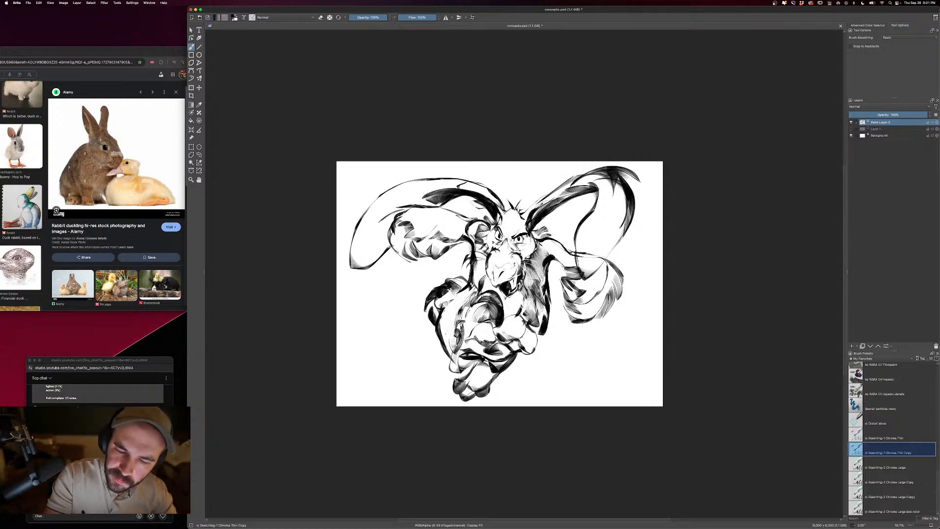
pyautogui.moveTo(388, 249); pyautogui.dragTo(394, 278)
pyautogui.moveTo(392, 248); pyautogui.dragTo(408, 272)
pyautogui.moveTo(425, 255)
pyautogui.mouseDown()
pyautogui.moveTo(406, 272)
pyautogui.moveTo(421, 266)
pyautogui.mouseUp()
# - Extend the right wing with long dark feathers and hatch the inner surface of both wings
pyautogui.press('e')
pyautogui.press('e')
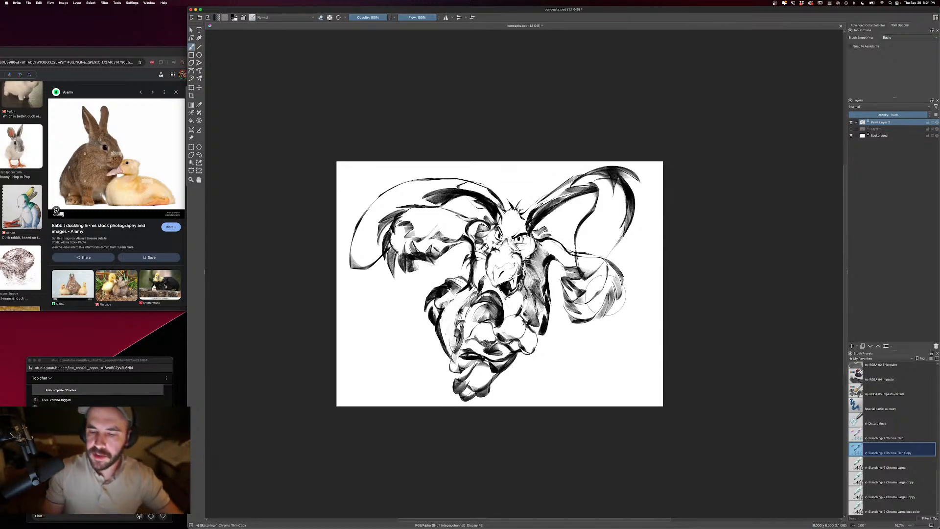
pyautogui.moveTo(613, 266); pyautogui.dragTo(623, 317)
pyautogui.moveTo(602, 340)
pyautogui.mouseDown()
pyautogui.moveTo(599, 279)
pyautogui.moveTo(608, 264)
pyautogui.mouseUp()
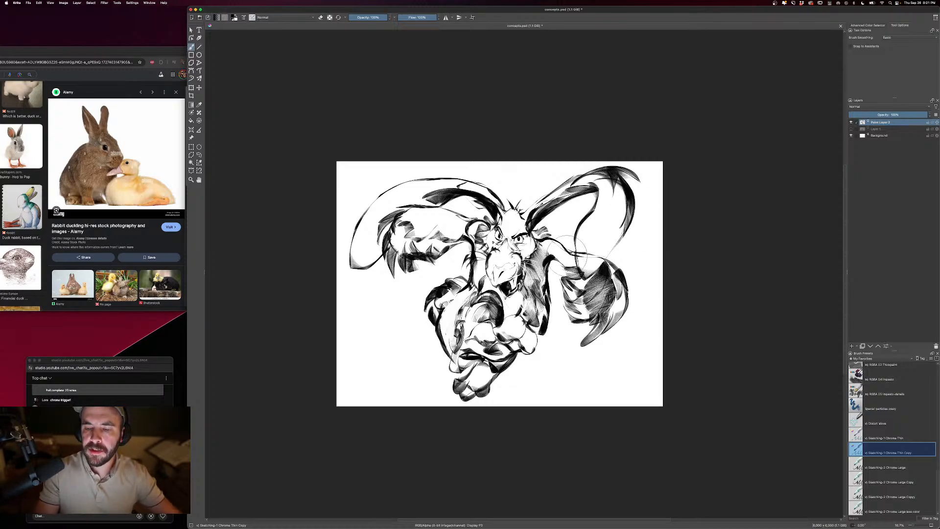
pyautogui.moveTo(468, 228)
pyautogui.mouseDown()
pyautogui.moveTo(399, 238)
pyautogui.moveTo(426, 231)
pyautogui.moveTo(441, 239)
pyautogui.mouseUp()
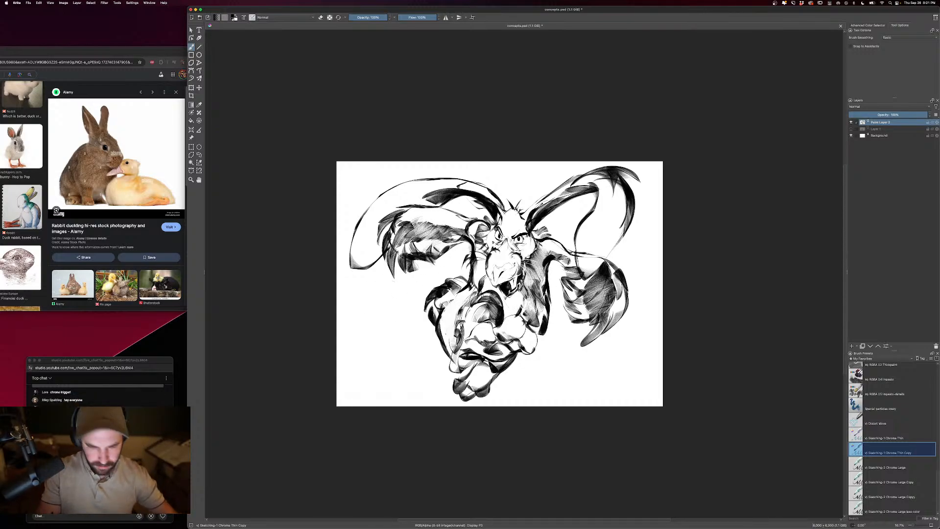
# - Add a new paint layer and paint over the pupils on it to give the creature blank, narrowed eyes
pyautogui.scroll(1, 524, 272)
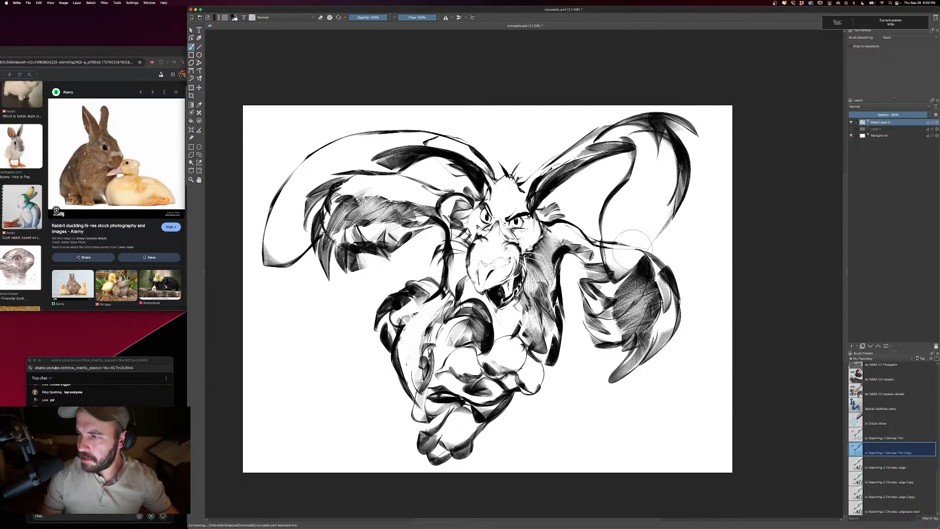
pyautogui.click(853, 346)
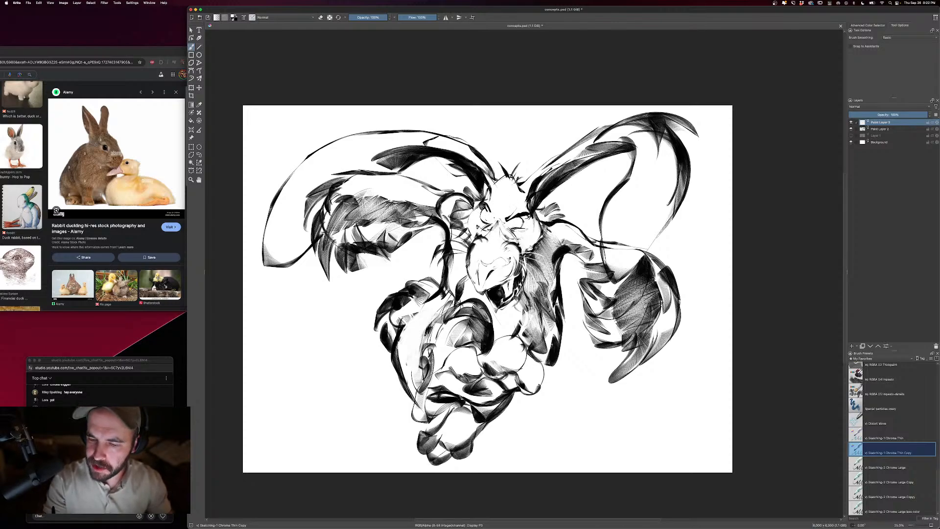
pyautogui.press('e')
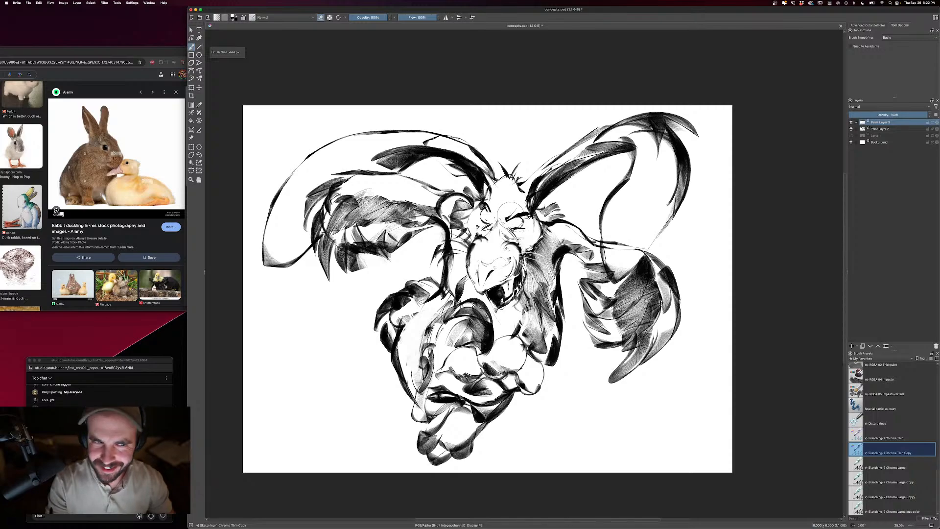
pyautogui.press('e')
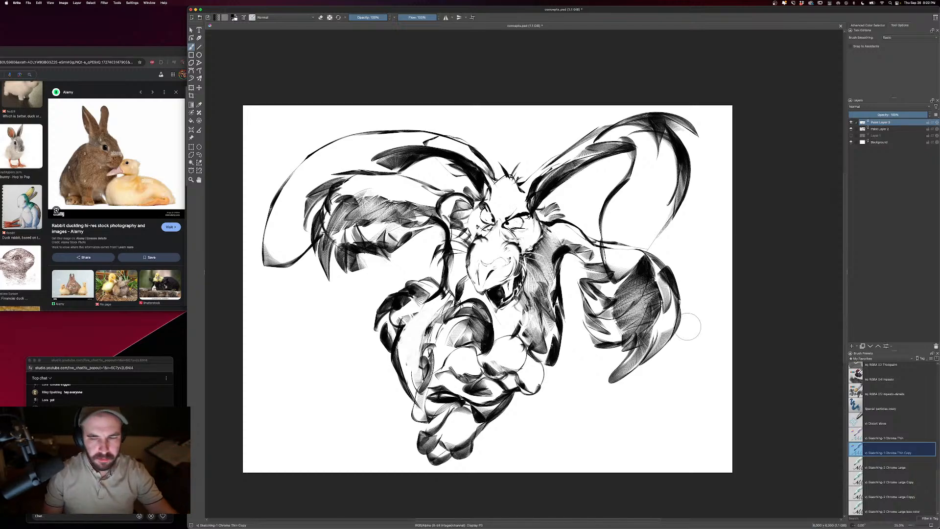
# - Compare the creature's face with and without the blank-eye layer by toggling that layer's visibility
pyautogui.click(851, 122)
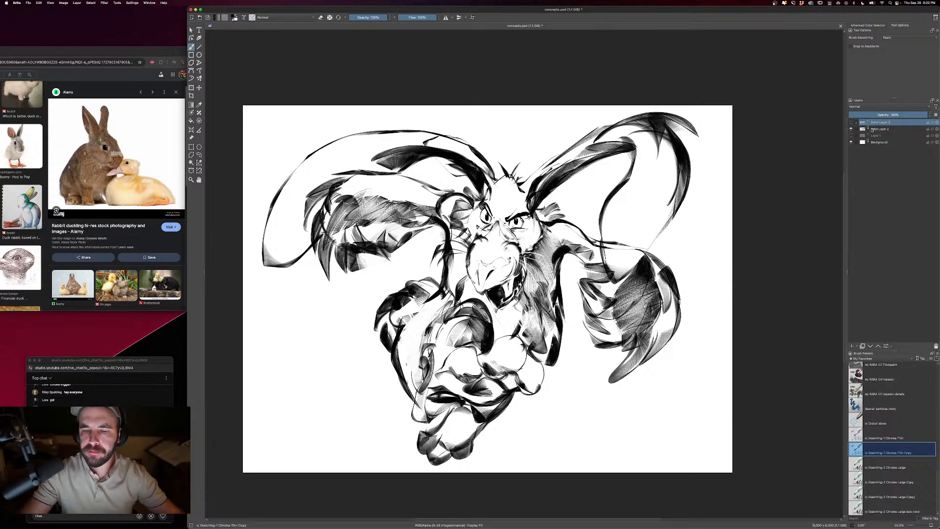
pyautogui.click(851, 122)
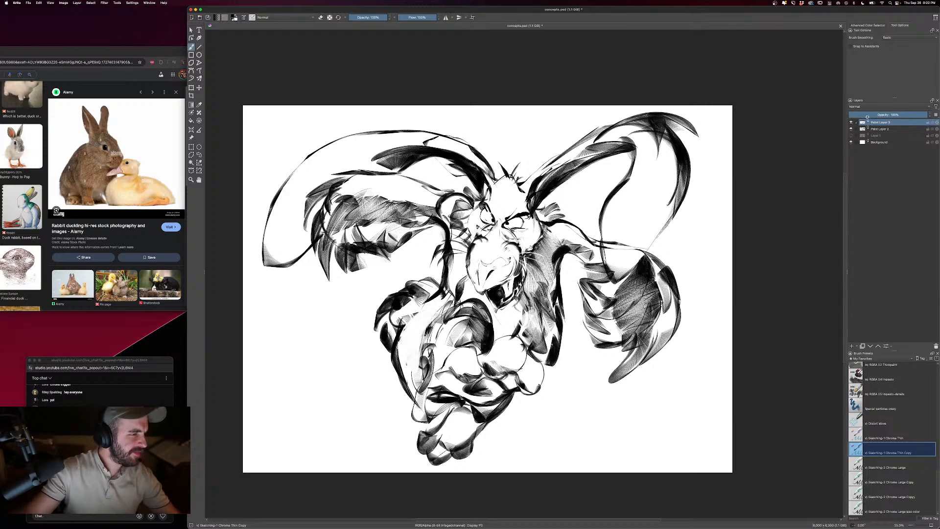
pyautogui.press('-')
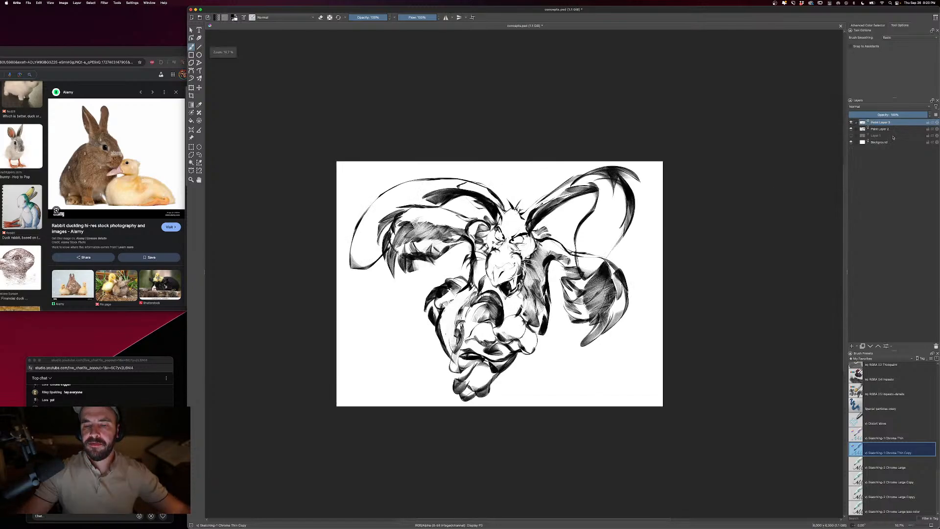
pyautogui.click(852, 123)
pyautogui.click(872, 130)
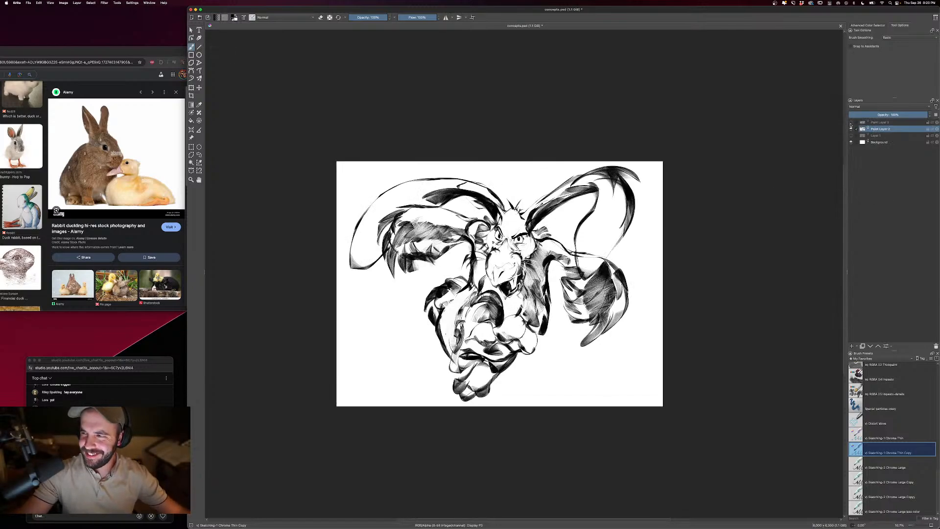
# - Show the blank-eye layer, merge it into the creature sketch layer below, and lower the merged layer's opacity to a faint gray
pyautogui.click(851, 122)
pyautogui.click(876, 123)
pyautogui.press('super+e')
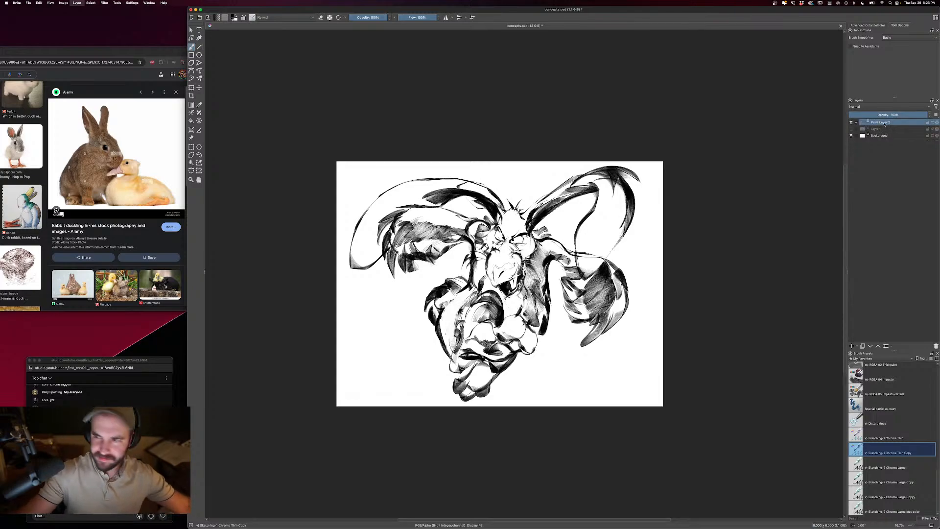
pyautogui.moveTo(881, 114); pyautogui.dragTo(872, 113)
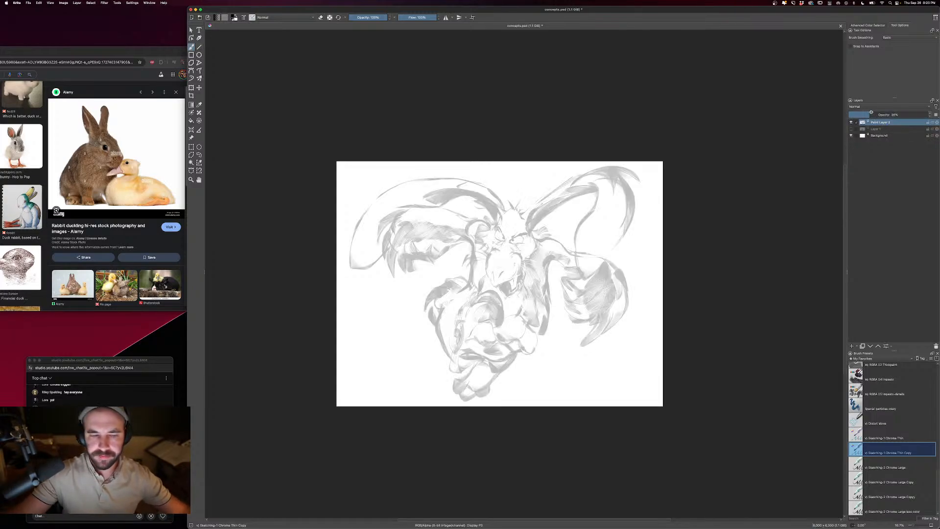
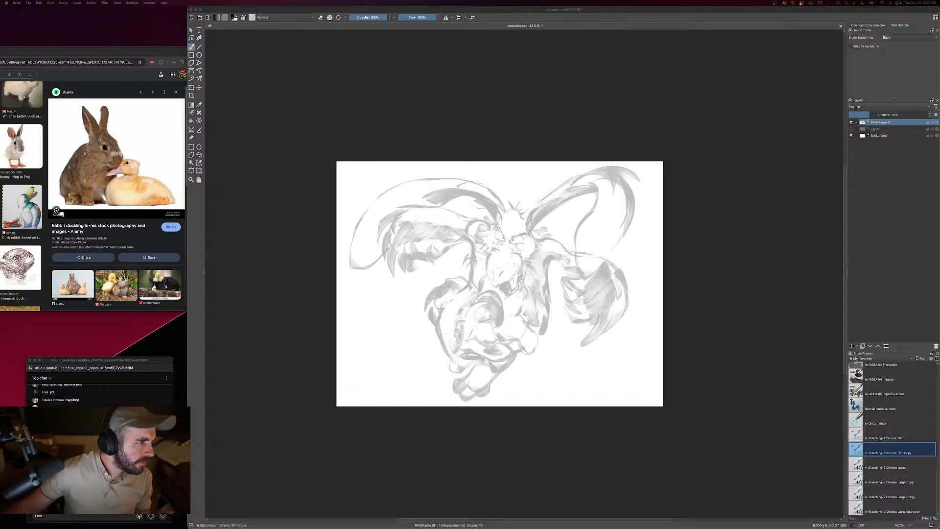
# - With the penguin-like creature reference image in view, fade the creature sketch layer further and add a paint layer above it
pyautogui.moveTo(1, 97); pyautogui.dragTo(87, 76)
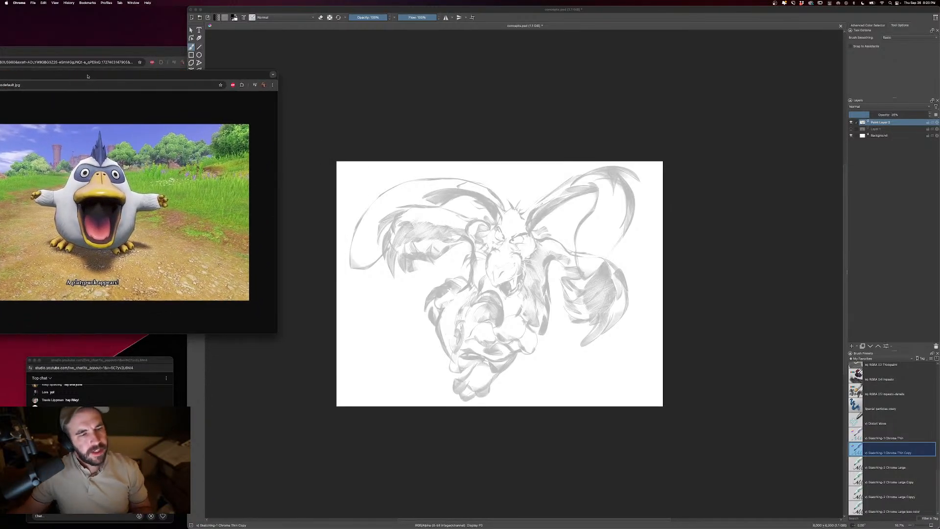
pyautogui.click(742, 352)
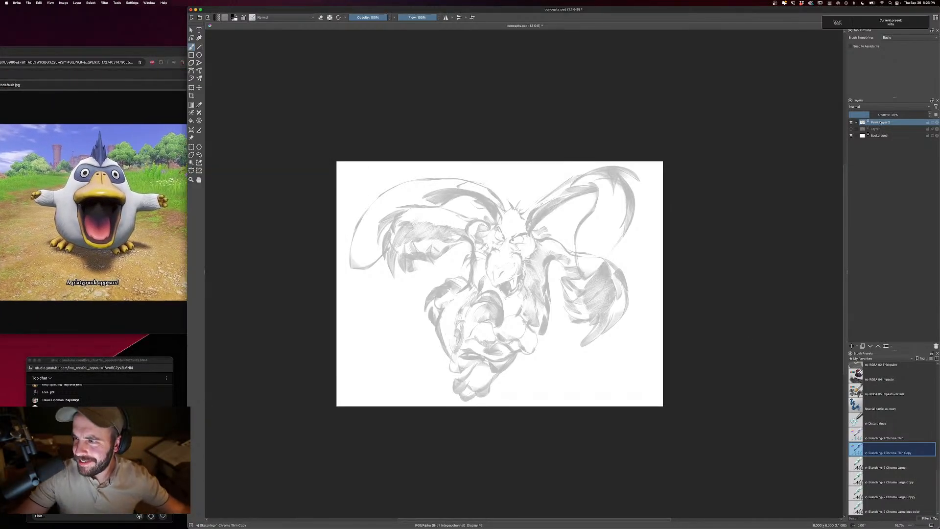
pyautogui.moveTo(860, 114); pyautogui.dragTo(865, 114)
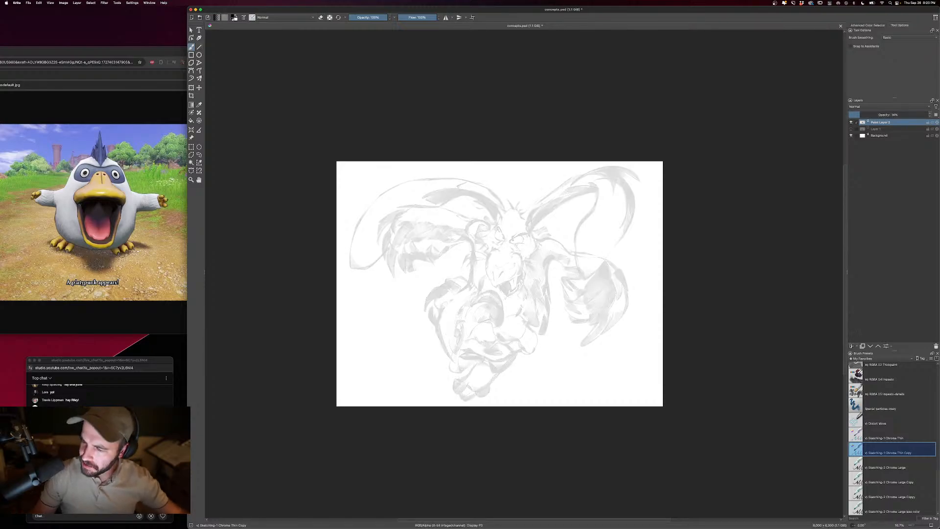
pyautogui.click(852, 346)
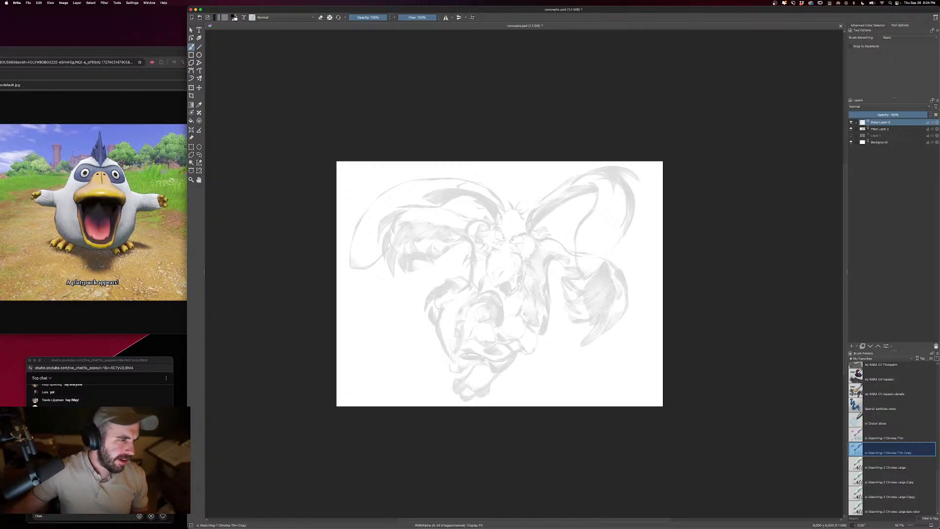
# - Raise the creature sketch layer's opacity to a dark tone and hide both it and the paint layer above it
pyautogui.press('super+Tab')
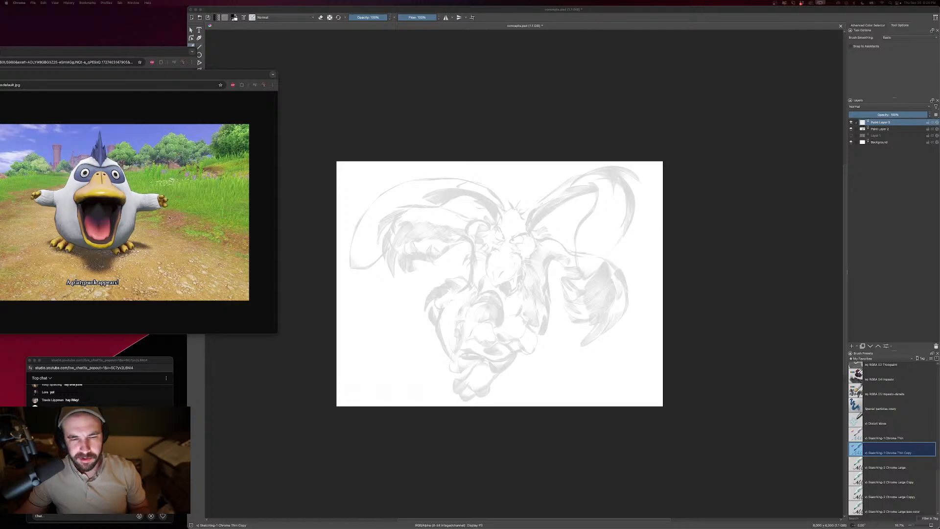
pyautogui.press('super+Tab')
pyautogui.click(877, 129)
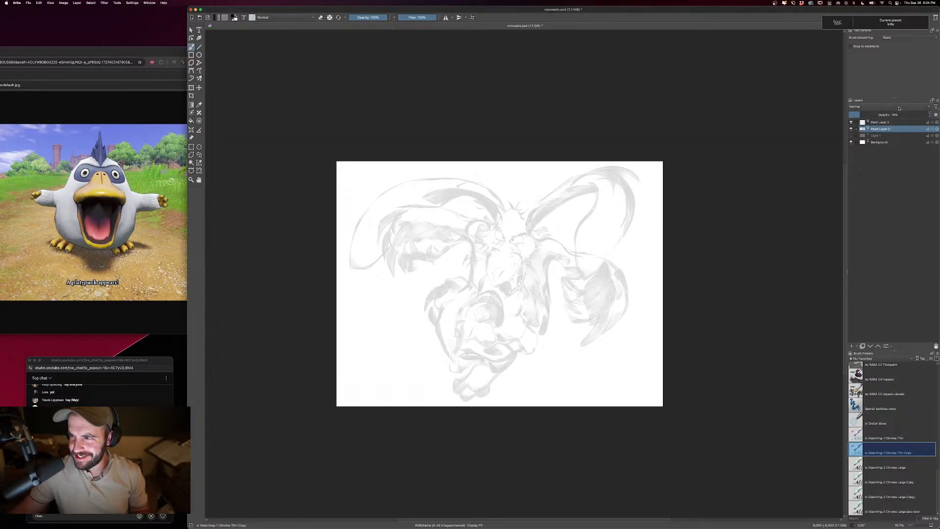
pyautogui.click(900, 114)
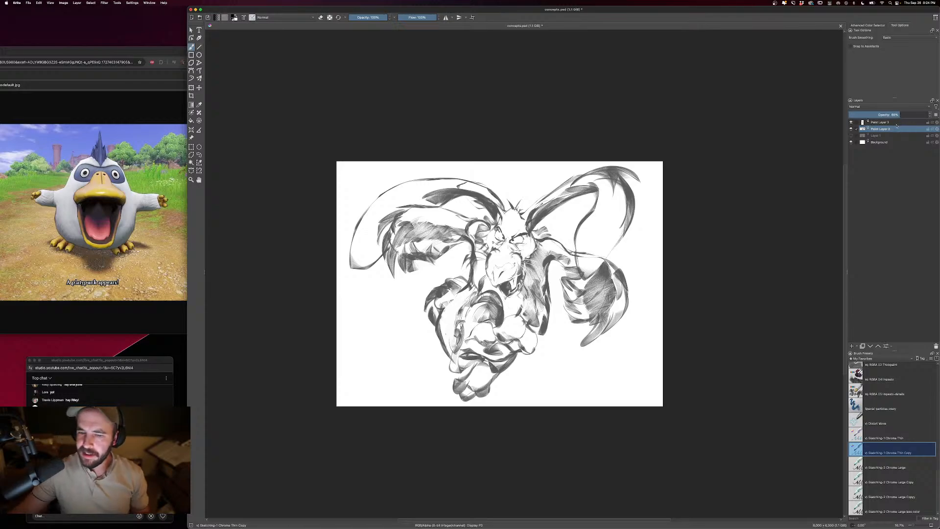
pyautogui.click(899, 123)
pyautogui.click(852, 129)
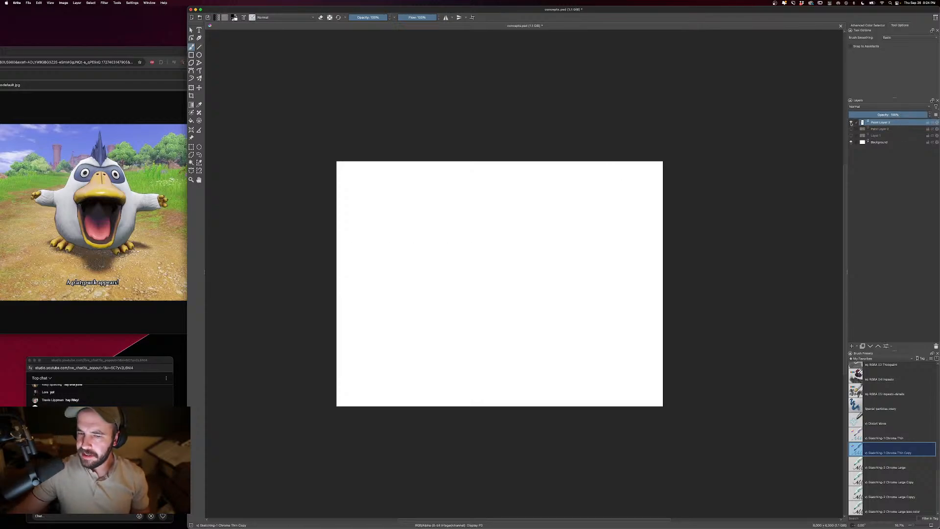
pyautogui.click(851, 123)
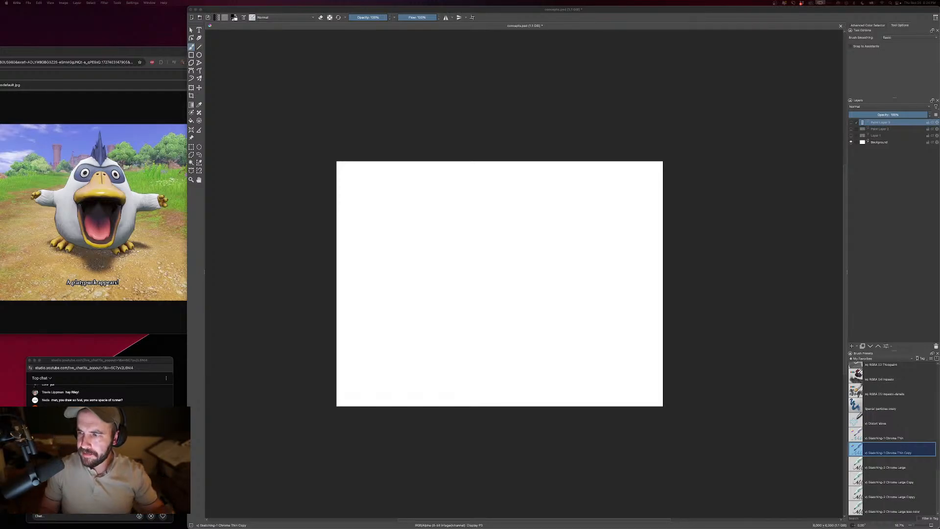
# - Add a new paint layer for a fresh drawing on the blank canvas and reduce the brush size
pyautogui.click(772, 331)
pyautogui.click(852, 347)
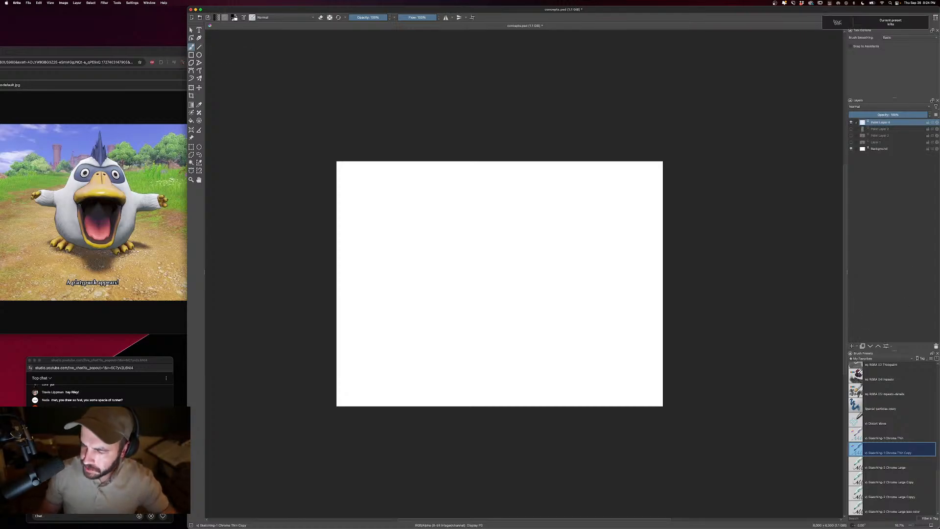
pyautogui.press('+')
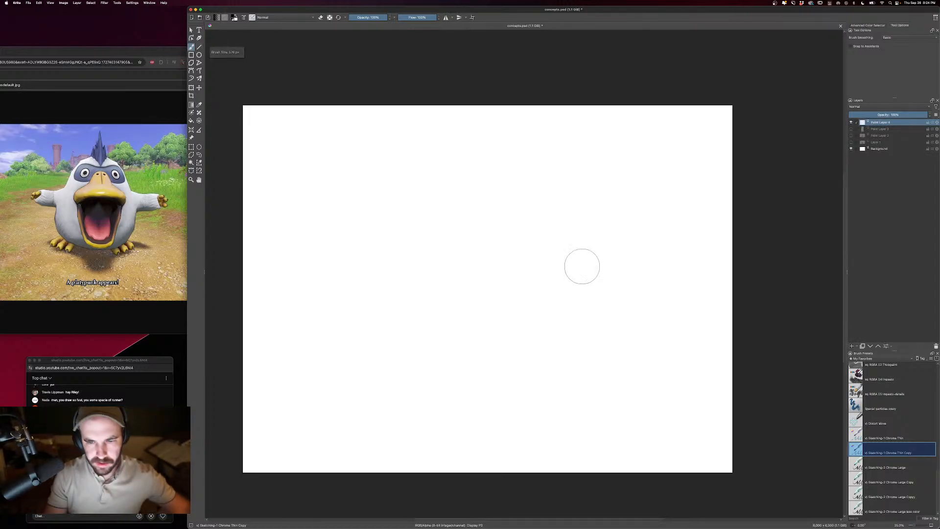
pyautogui.press('[')
pyautogui.press('[')
pyautogui.press('[')
pyautogui.press('[')
pyautogui.press('[')
pyautogui.press('[')
pyautogui.press('[')
pyautogui.press('super+=')
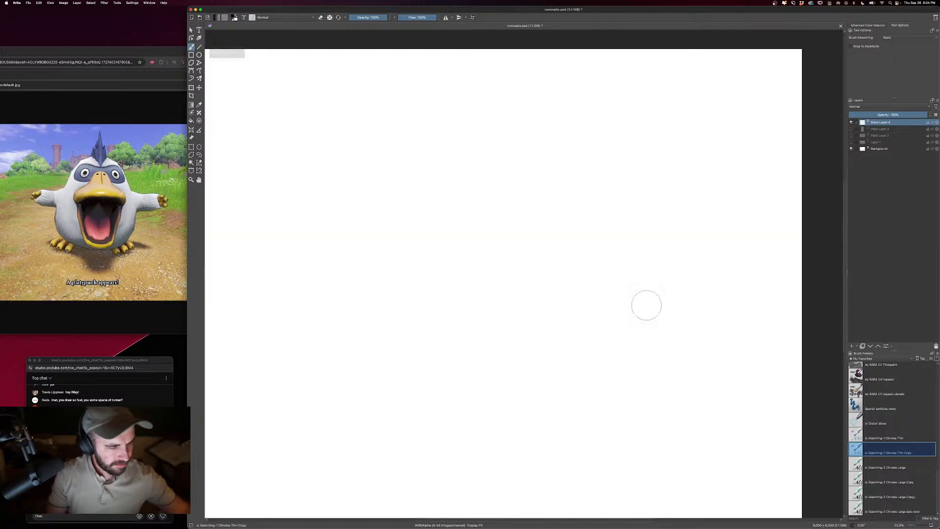
pyautogui.moveTo(577, 203)
pyautogui.mouseDown()
pyautogui.moveTo(622, 241)
pyautogui.moveTo(641, 201)
pyautogui.moveTo(625, 195)
pyautogui.mouseUp()
pyautogui.press('[')
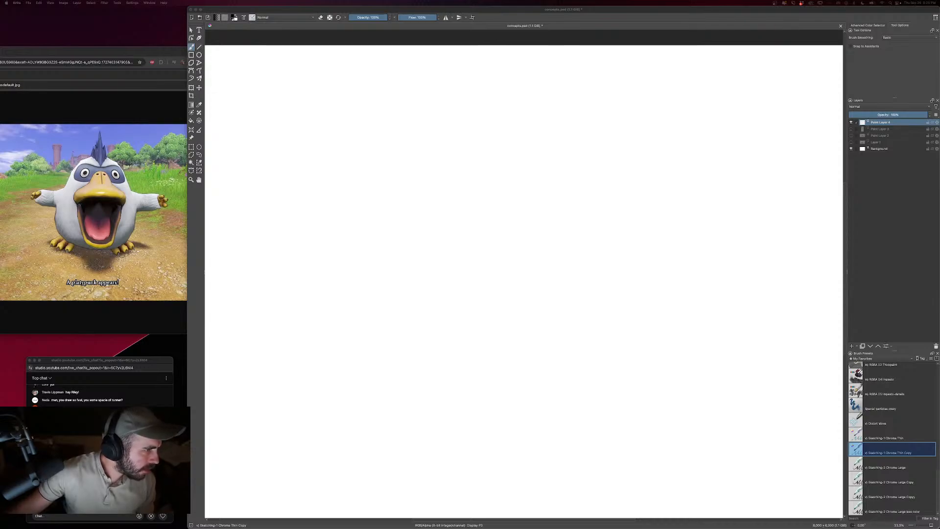
# - Bring the browser windows with Chernabog reference images into view beside the canvas, with the fiery face image in front
pyautogui.moveTo(1, 37); pyautogui.dragTo(171, 57)
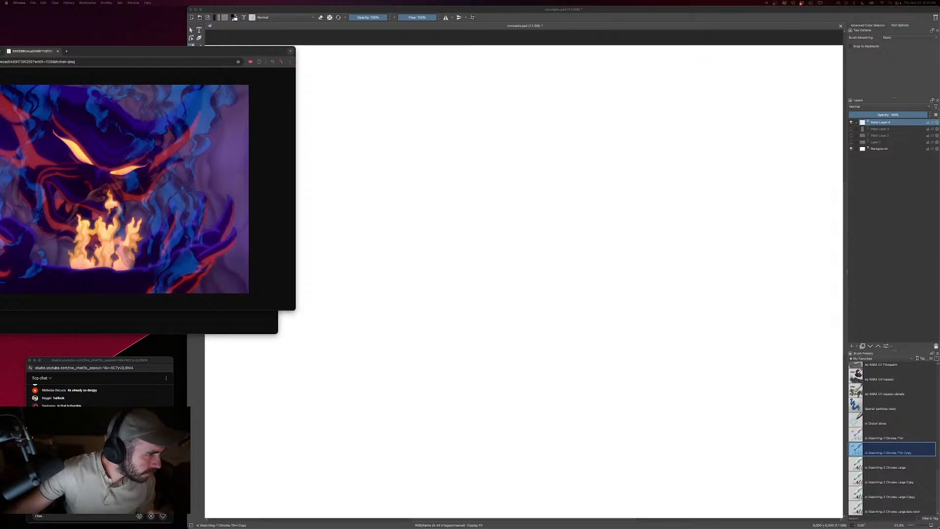
pyautogui.moveTo(1, 140); pyautogui.dragTo(73, 161)
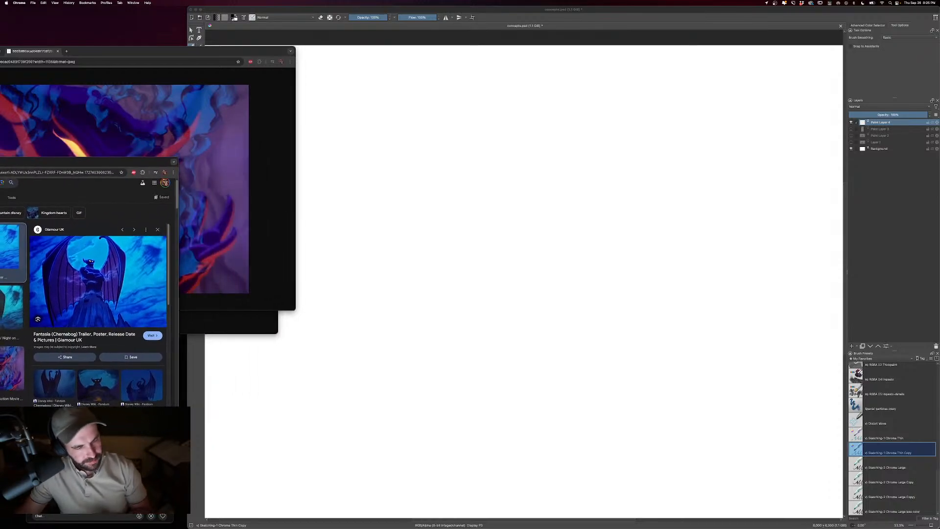
pyautogui.click(376, 307)
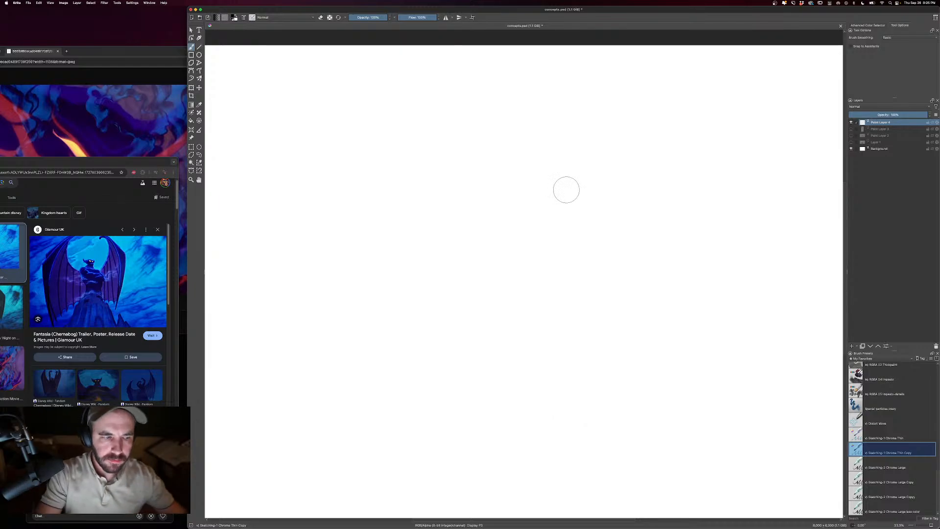
pyautogui.click(161, 135)
pyautogui.click(594, 227)
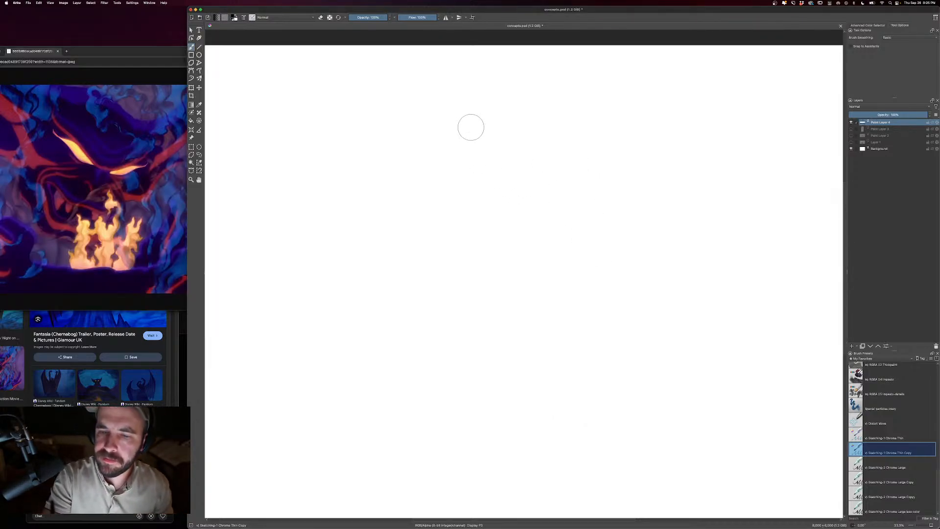
# - Draw the demon head's two curved horns and the rounded top of its skull in black ink strokes
pyautogui.moveTo(459, 118)
pyautogui.mouseDown()
pyautogui.moveTo(483, 118)
pyautogui.moveTo(493, 129)
pyautogui.moveTo(460, 117)
pyautogui.moveTo(435, 129)
pyautogui.moveTo(491, 124)
pyautogui.moveTo(424, 129)
pyautogui.moveTo(406, 99)
pyautogui.moveTo(415, 138)
pyautogui.moveTo(451, 152)
pyautogui.mouseUp()
pyautogui.press('[')
pyautogui.press(']')
pyautogui.moveTo(493, 124)
pyautogui.mouseDown()
pyautogui.moveTo(505, 154)
pyautogui.moveTo(543, 141)
pyautogui.moveTo(519, 159)
pyautogui.moveTo(496, 160)
pyautogui.mouseUp()
pyautogui.moveTo(565, 192); pyautogui.dragTo(643, 278)
pyautogui.press('[')
pyautogui.press('[')
pyautogui.press('[')
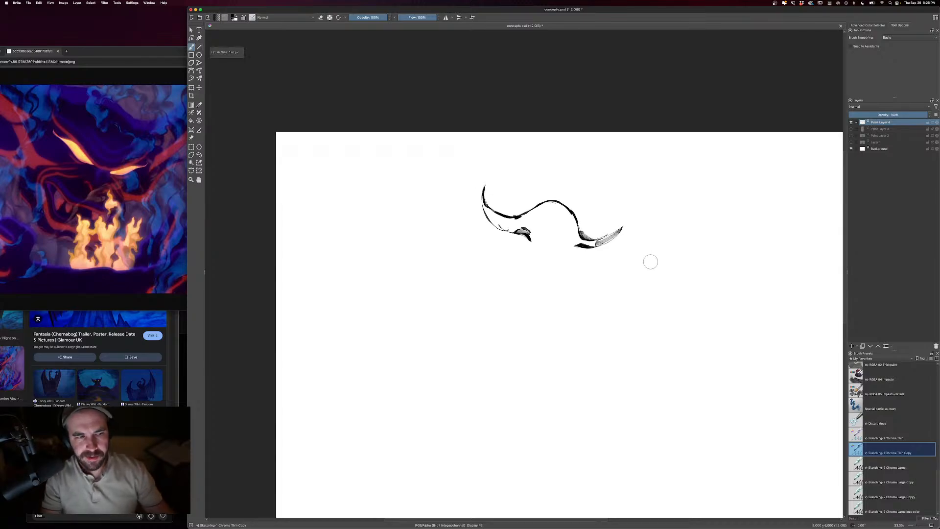
# - Sketch the demon's angry brow, narrowed eyes and nose between the horns with a smaller brush
pyautogui.moveTo(533, 225)
pyautogui.mouseDown()
pyautogui.moveTo(572, 248)
pyautogui.moveTo(568, 229)
pyautogui.mouseUp()
pyautogui.press(']')
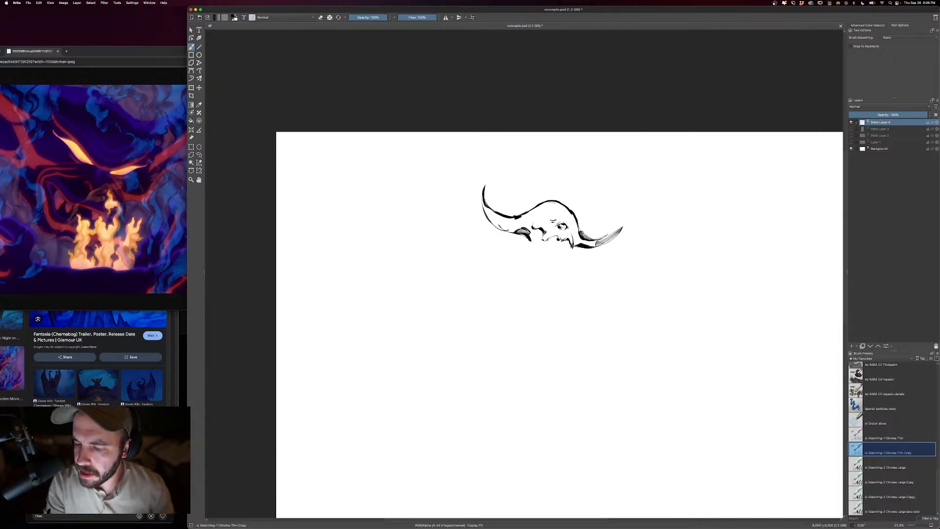
pyautogui.moveTo(532, 218); pyautogui.dragTo(540, 219)
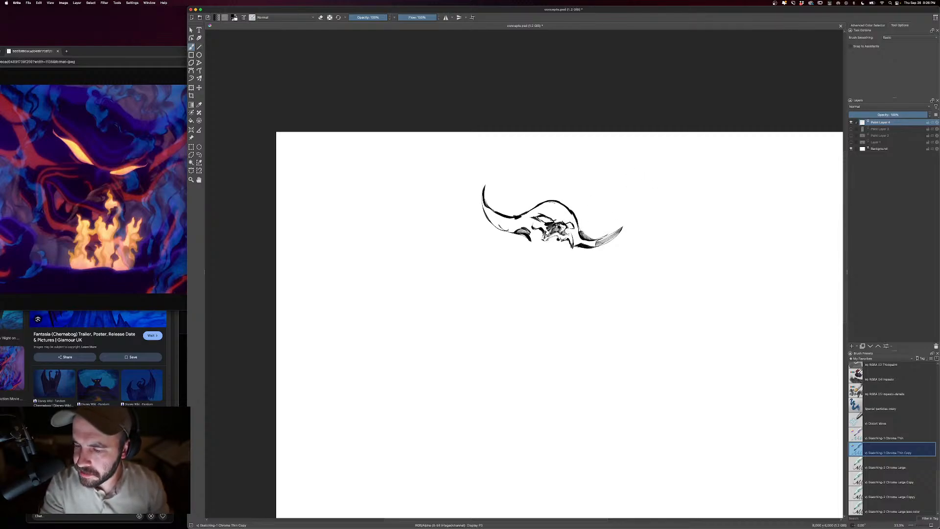
# - Refine the demon's eye, nose and upper lip lines by alternating between erasing and painting
pyautogui.press('e')
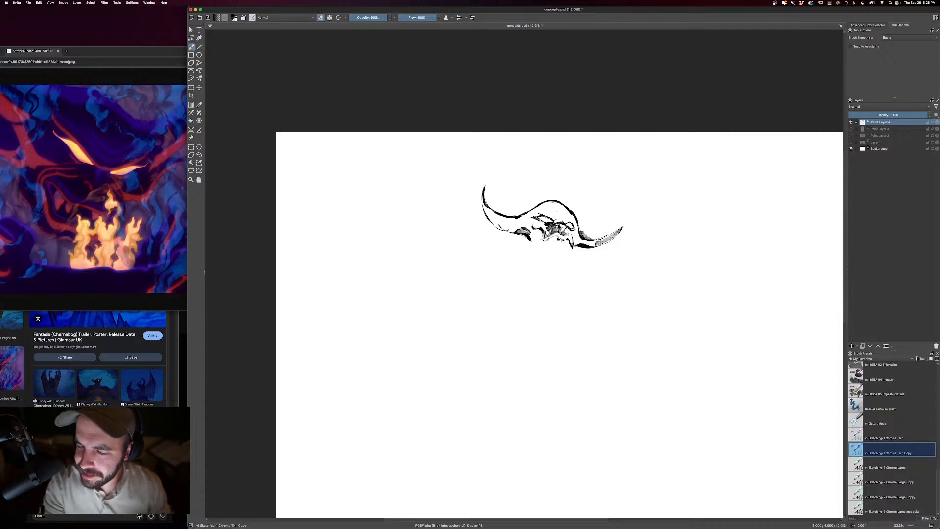
pyautogui.press('e')
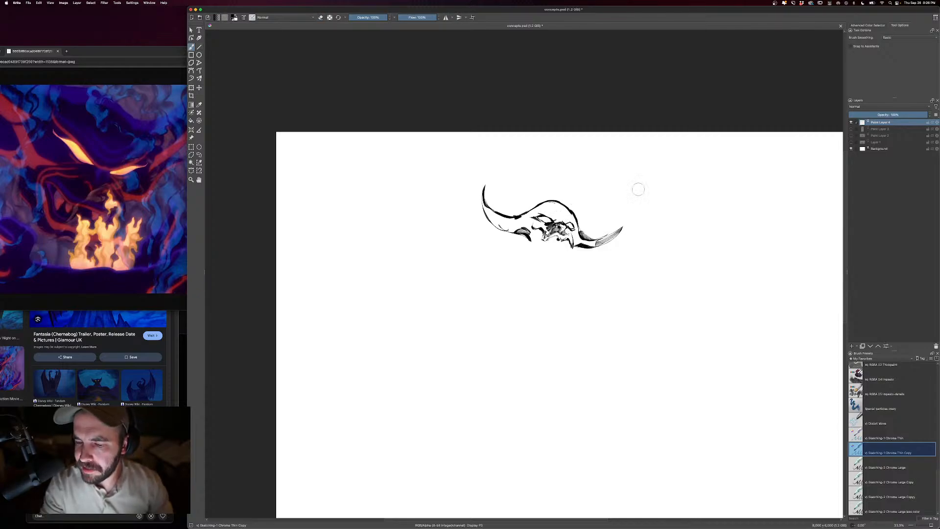
pyautogui.press('e')
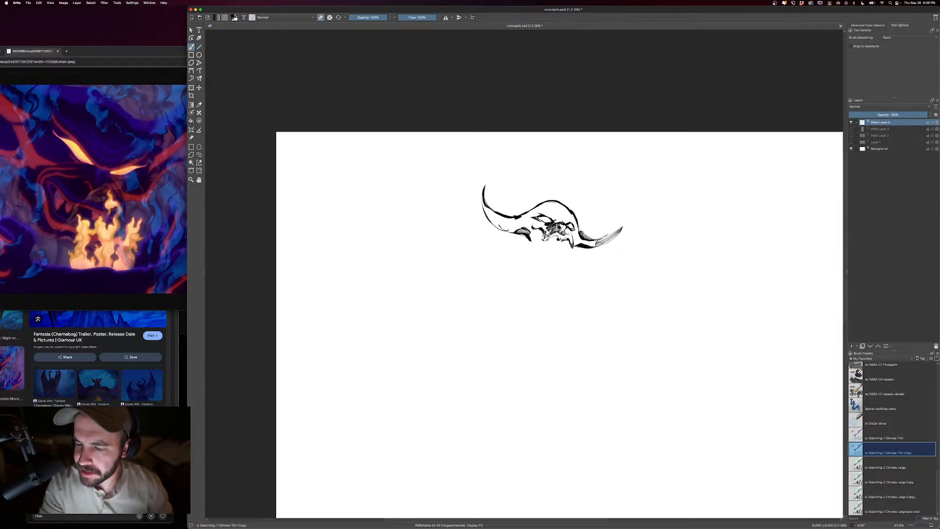
pyautogui.press('e')
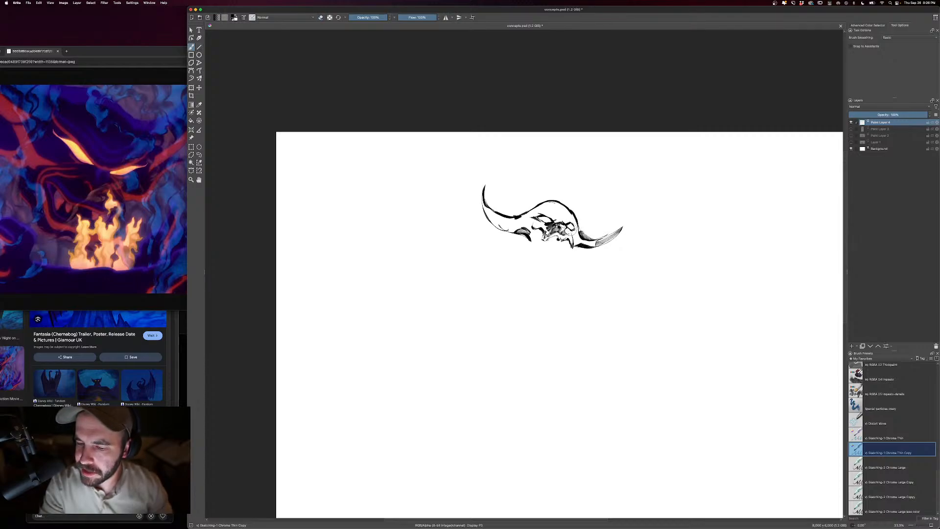
pyautogui.press('e')
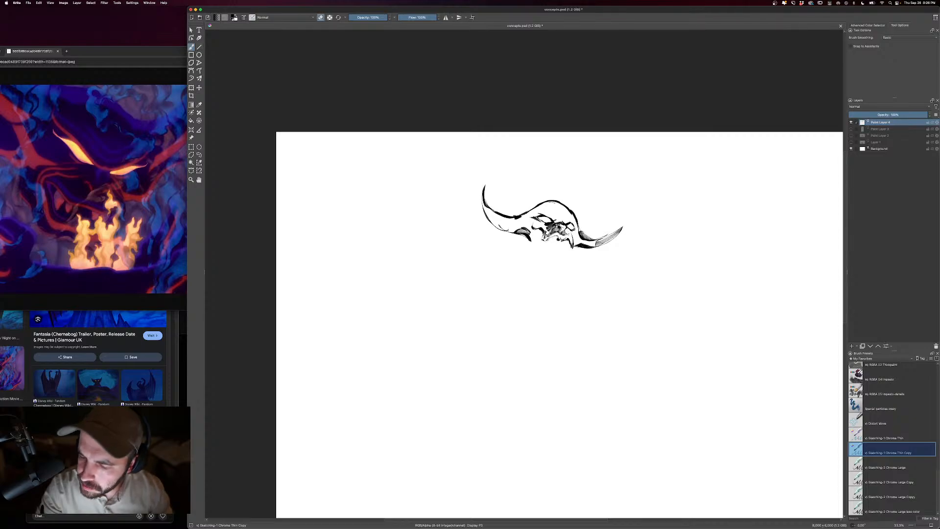
pyautogui.press('e')
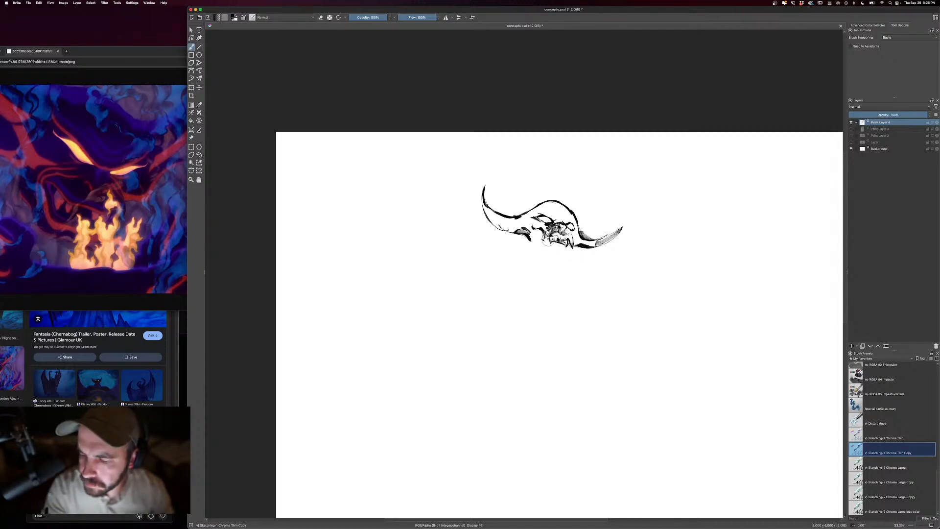
# - Draw the sides of the demon's jaw and mouth, and darken the brow area above the eyes
pyautogui.moveTo(549, 241)
pyautogui.mouseDown()
pyautogui.moveTo(534, 252)
pyautogui.moveTo(541, 257)
pyautogui.mouseUp()
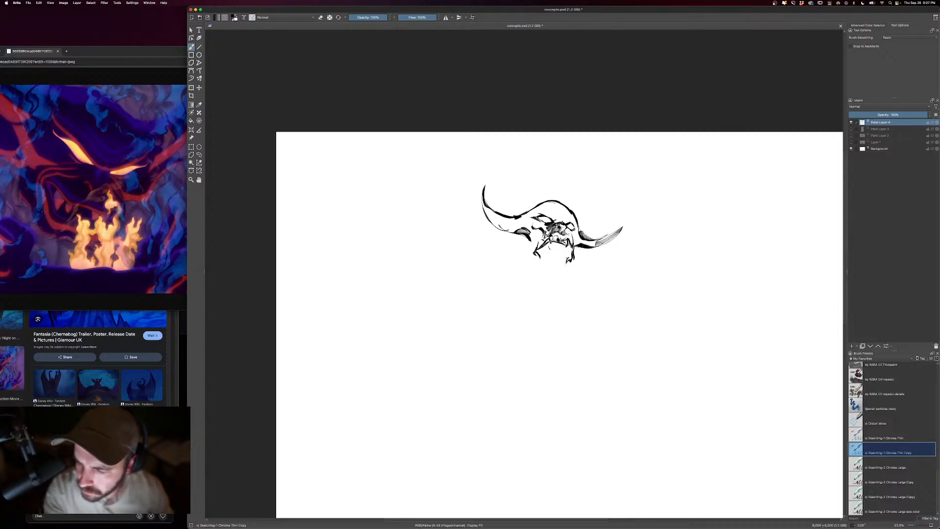
pyautogui.moveTo(548, 244); pyautogui.dragTo(550, 250)
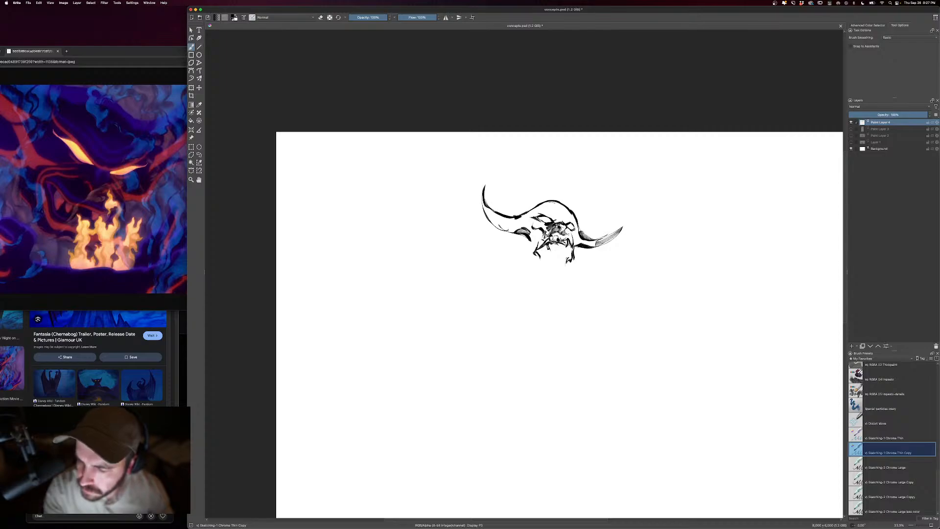
pyautogui.press(']')
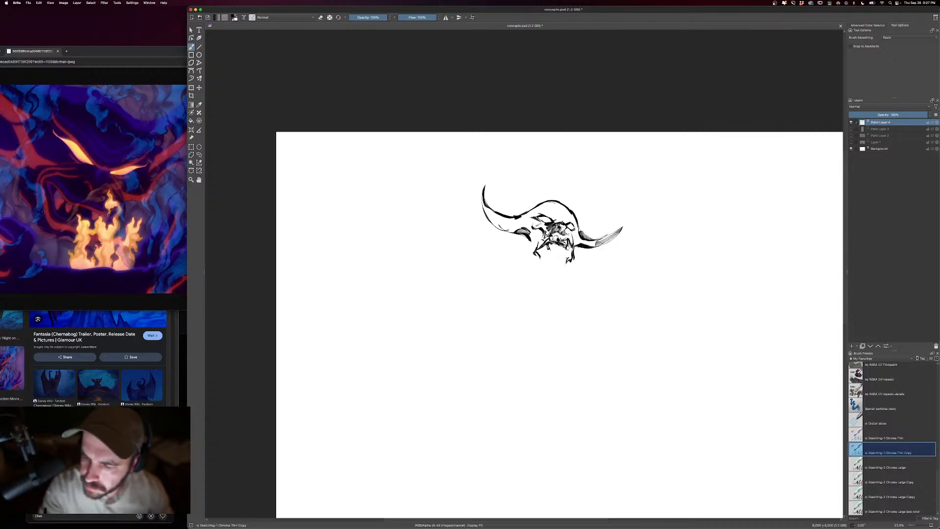
pyautogui.moveTo(541, 224)
pyautogui.mouseDown()
pyautogui.moveTo(526, 219)
pyautogui.moveTo(535, 226)
pyautogui.moveTo(543, 210)
pyautogui.moveTo(568, 221)
pyautogui.mouseUp()
pyautogui.press('super+z')
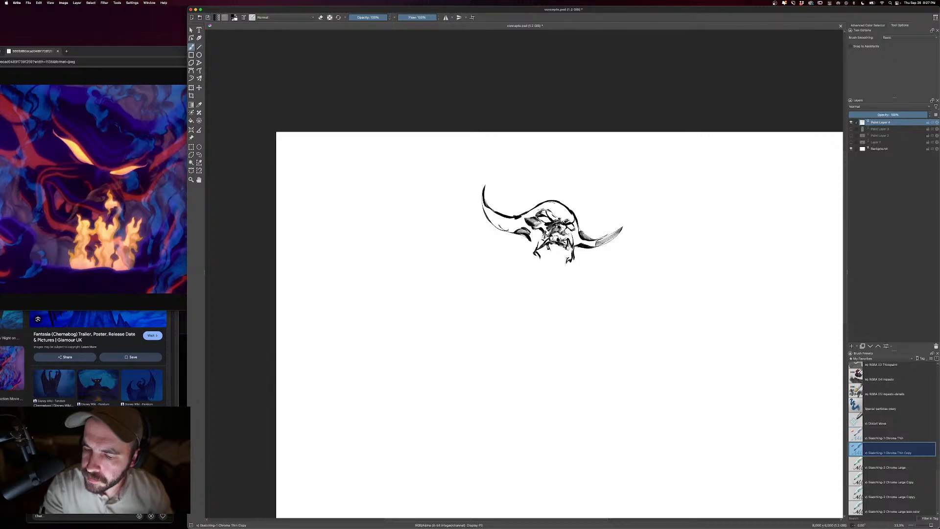
# - Shade the left horn and its base at the temple with dark hatching strokes
pyautogui.moveTo(544, 207); pyautogui.dragTo(510, 228)
pyautogui.moveTo(513, 222)
pyautogui.mouseDown()
pyautogui.moveTo(506, 230)
pyautogui.moveTo(486, 217)
pyautogui.mouseUp()
pyautogui.moveTo(495, 211); pyautogui.dragTo(490, 221)
pyautogui.moveTo(504, 212)
pyautogui.mouseDown()
pyautogui.moveTo(494, 223)
pyautogui.moveTo(503, 225)
pyautogui.mouseUp()
pyautogui.moveTo(514, 218); pyautogui.dragTo(495, 224)
pyautogui.moveTo(491, 219); pyautogui.dragTo(505, 230)
pyautogui.moveTo(512, 224)
pyautogui.mouseDown()
pyautogui.moveTo(506, 230)
pyautogui.moveTo(518, 233)
pyautogui.mouseUp()
pyautogui.moveTo(516, 231); pyautogui.dragTo(512, 236)
# - Outline the demon's lower jaw and chin and hatch the shadow along the left side of the jaw
pyautogui.moveTo(498, 227); pyautogui.dragTo(546, 278)
pyautogui.press('[')
pyautogui.moveTo(535, 261)
pyautogui.mouseDown()
pyautogui.moveTo(545, 275)
pyautogui.moveTo(564, 276)
pyautogui.moveTo(549, 248)
pyautogui.moveTo(536, 253)
pyautogui.mouseUp()
pyautogui.press(']')
pyautogui.moveTo(535, 266); pyautogui.dragTo(540, 256)
pyautogui.moveTo(539, 271); pyautogui.dragTo(547, 261)
pyautogui.moveTo(544, 275); pyautogui.dragTo(549, 263)
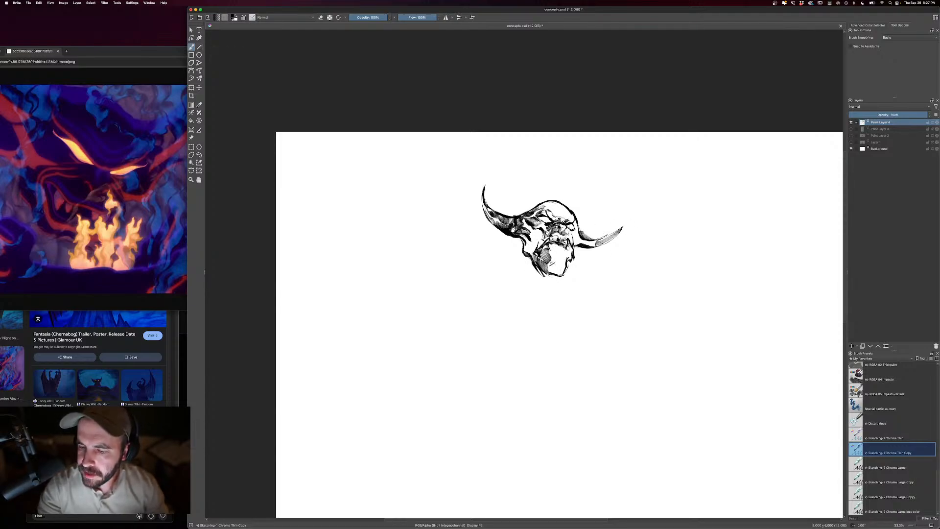
# - Shade the demon's left cheek and ear area with dark strokes beneath the horn
pyautogui.moveTo(537, 230); pyautogui.dragTo(525, 252)
pyautogui.moveTo(529, 239); pyautogui.dragTo(523, 245)
pyautogui.moveTo(525, 234); pyautogui.dragTo(531, 246)
pyautogui.moveTo(541, 235); pyautogui.dragTo(532, 252)
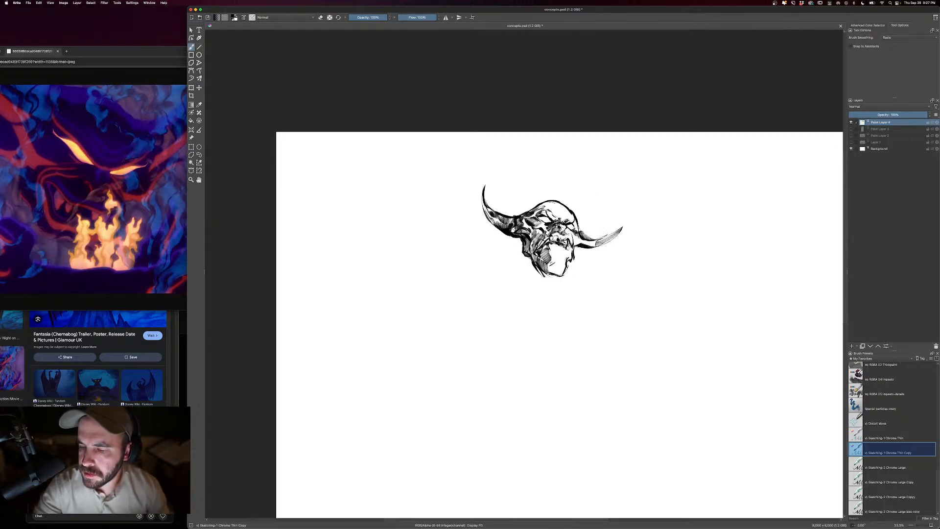
# - Refine the demon's brow, eyes and mouth by alternating black brush strokes with eraser strokes
pyautogui.press('e')
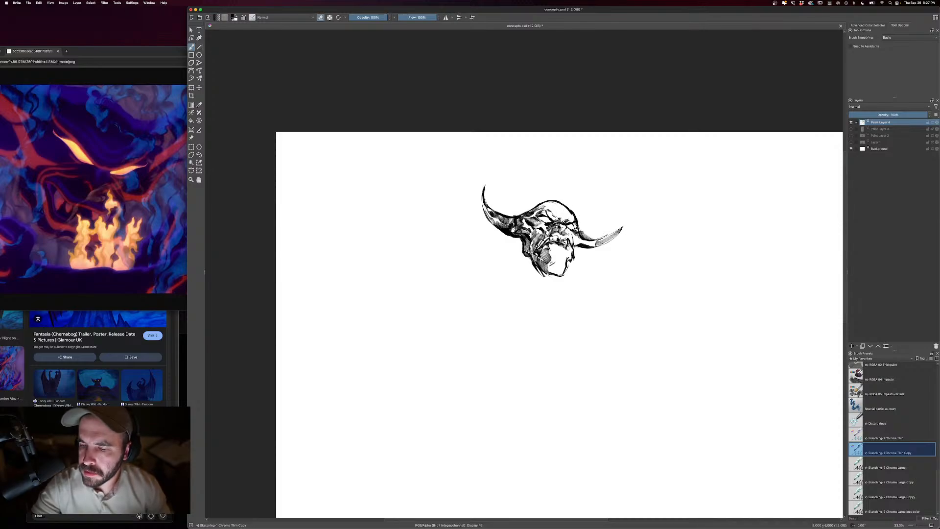
pyautogui.press('e')
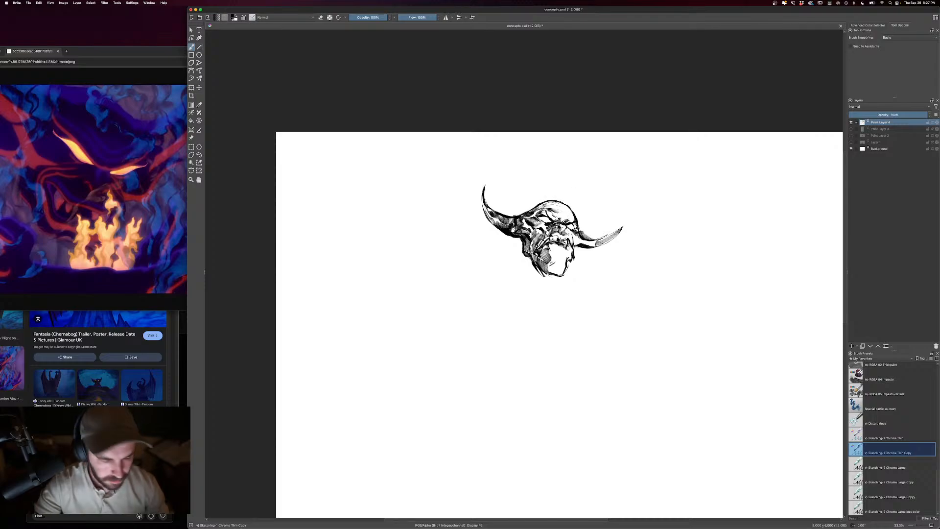
pyautogui.press('e')
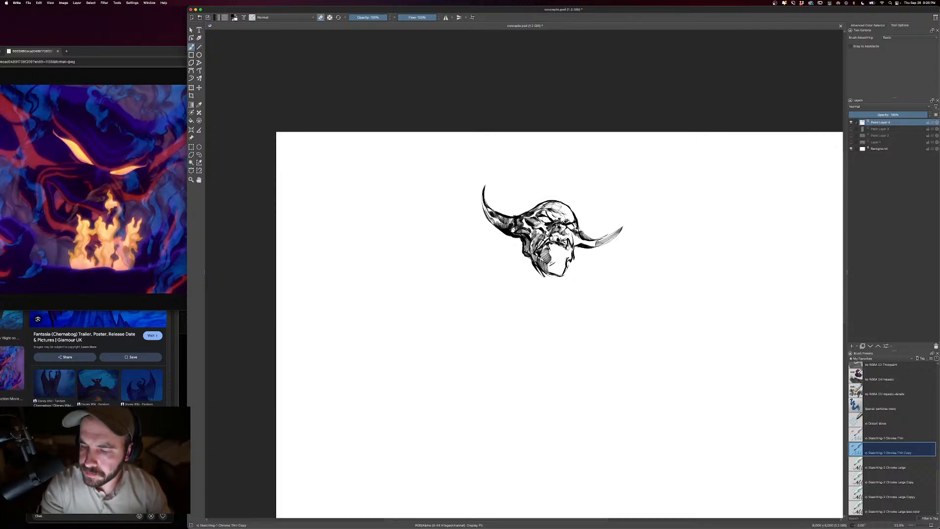
pyautogui.press('e')
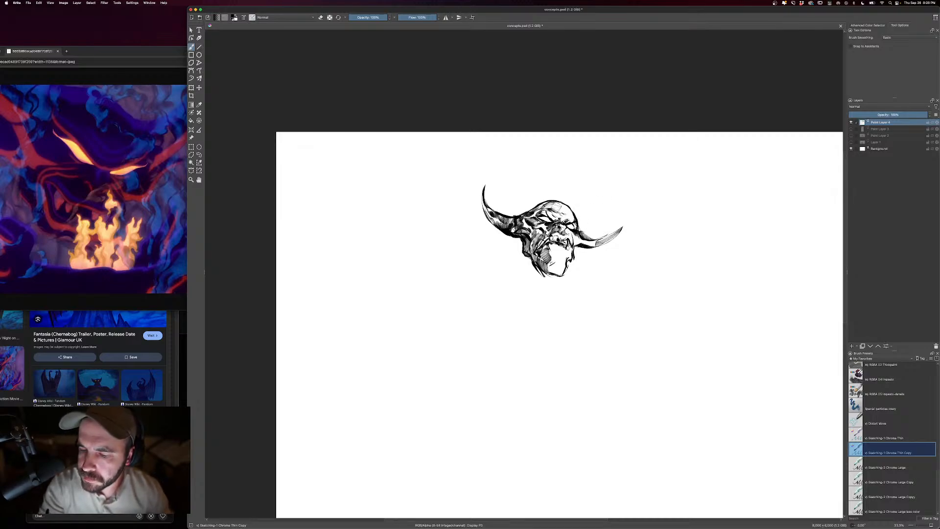
pyautogui.moveTo(542, 221); pyautogui.dragTo(532, 225)
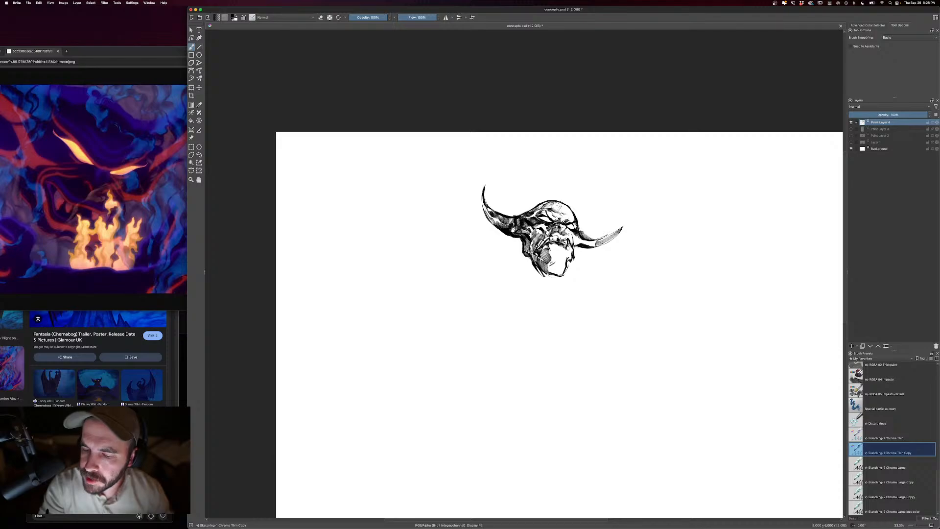
pyautogui.press('e')
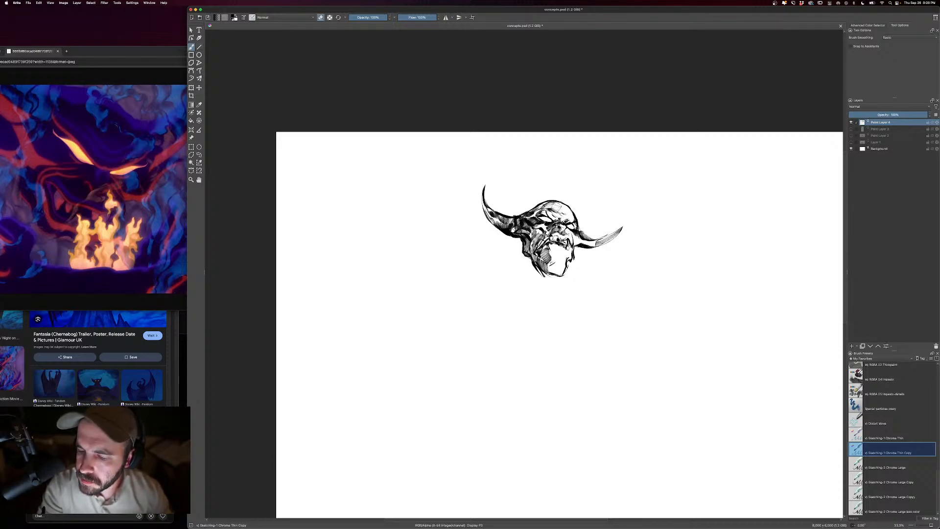
pyautogui.press('e')
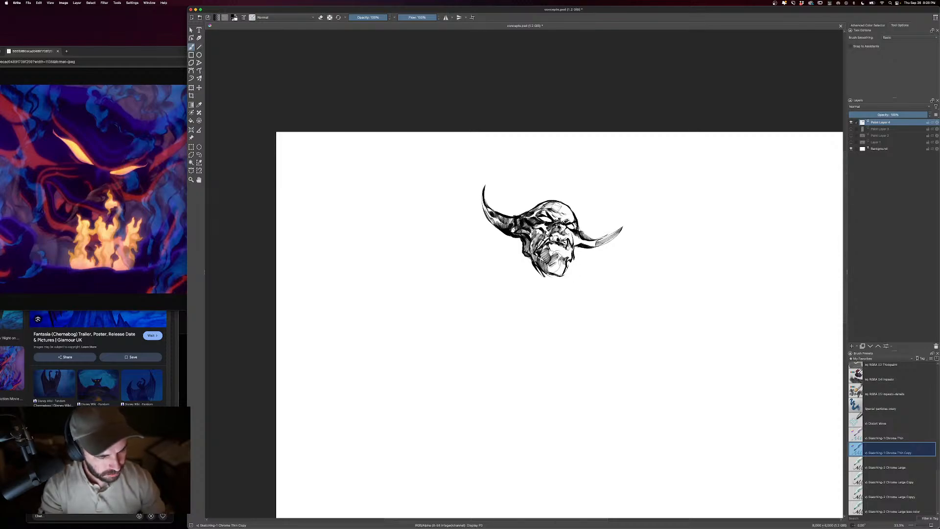
# - Draw the demon's neck and sloping left shoulder line with an enlarged black brush
pyautogui.press('-')
pyautogui.press(']')
pyautogui.press(']')
pyautogui.press(']')
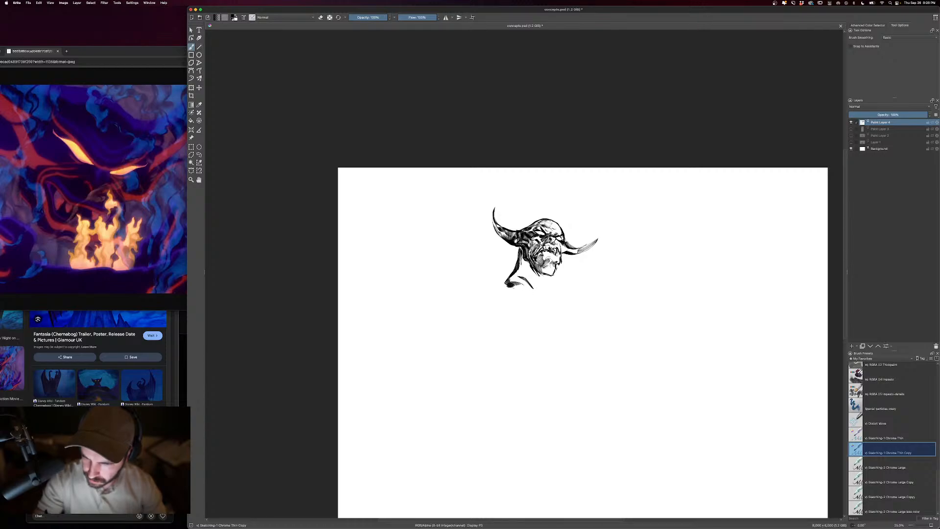
pyautogui.moveTo(524, 260)
pyautogui.mouseDown()
pyautogui.moveTo(522, 287)
pyautogui.moveTo(557, 307)
pyautogui.moveTo(544, 290)
pyautogui.moveTo(481, 291)
pyautogui.mouseUp()
pyautogui.press('e')
pyautogui.moveTo(518, 274); pyautogui.dragTo(451, 302)
pyautogui.moveTo(479, 289)
pyautogui.mouseDown()
pyautogui.moveTo(451, 301)
pyautogui.moveTo(446, 327)
pyautogui.moveTo(463, 335)
pyautogui.mouseUp()
pyautogui.moveTo(465, 333)
pyautogui.mouseDown()
pyautogui.moveTo(495, 305)
pyautogui.moveTo(466, 329)
pyautogui.moveTo(460, 361)
pyautogui.moveTo(487, 355)
pyautogui.mouseUp()
pyautogui.moveTo(469, 316); pyautogui.dragTo(458, 343)
pyautogui.hotkey('ctrl', 'z')
pyautogui.hotkey('ctrl', 'z')
pyautogui.hotkey('ctrl', 'z')
pyautogui.hotkey('ctrl', 'z')
pyautogui.hotkey('ctrl', 'z')
pyautogui.hotkey('ctrl', 'z')
pyautogui.hotkey('ctrl', 'z')
pyautogui.hotkey('ctrl', 'z')
pyautogui.hotkey('ctrl', 'z')
pyautogui.hotkey('ctrl', 'z')
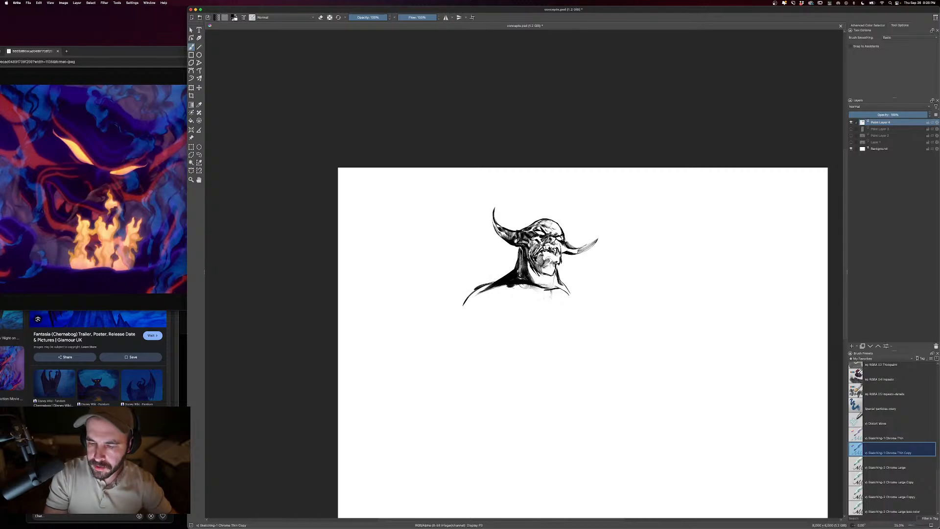
# - Paint the curve of the left shoulder with a thick black stroke, and darken the right horn and the head's shadows
pyautogui.moveTo(494, 281)
pyautogui.mouseDown()
pyautogui.moveTo(459, 318)
pyautogui.moveTo(468, 336)
pyautogui.mouseUp()
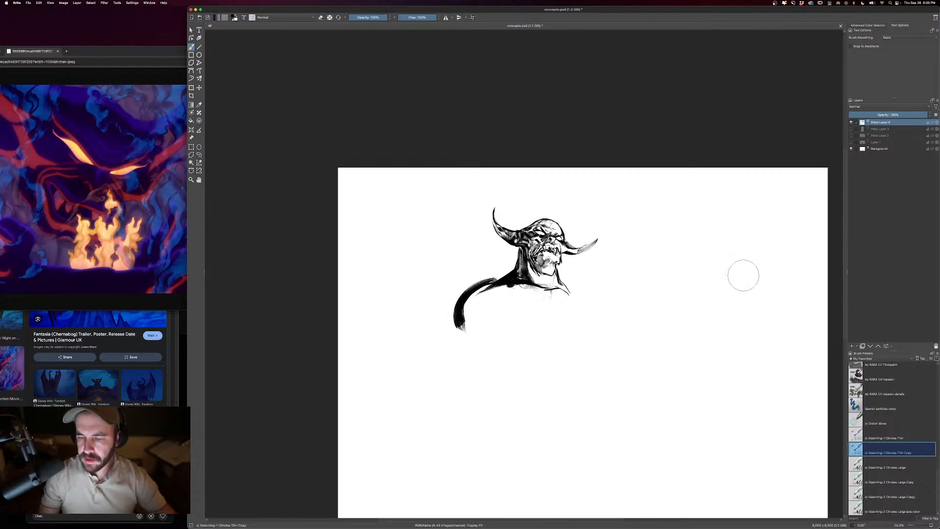
pyautogui.moveTo(715, 369); pyautogui.dragTo(660, 345)
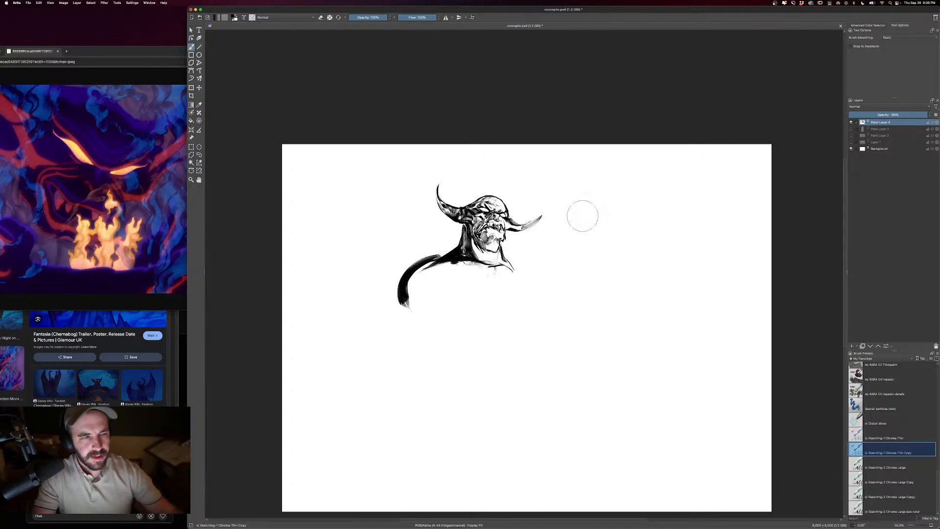
pyautogui.moveTo(500, 205); pyautogui.dragTo(501, 204)
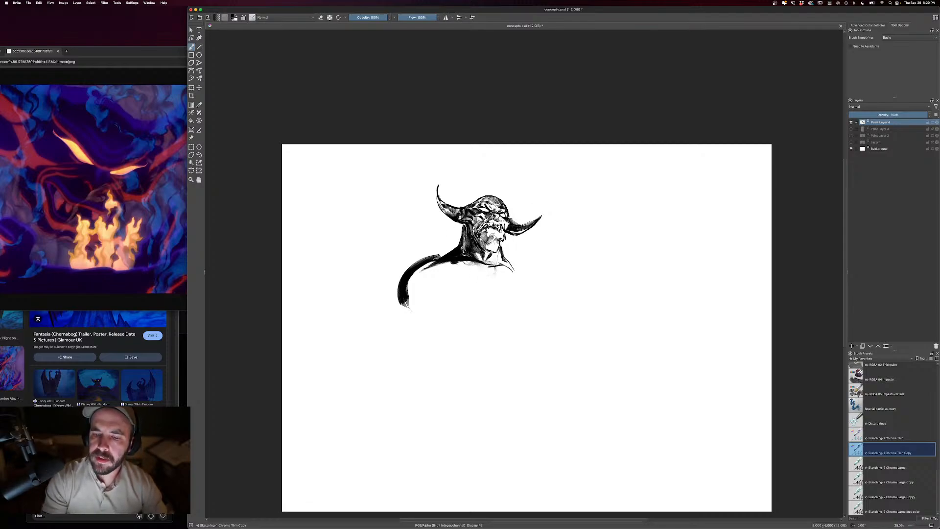
# - Carve highlights into the neck and face with a smaller eraser, and redraw the demon's eyes and mouth
pyautogui.press('e')
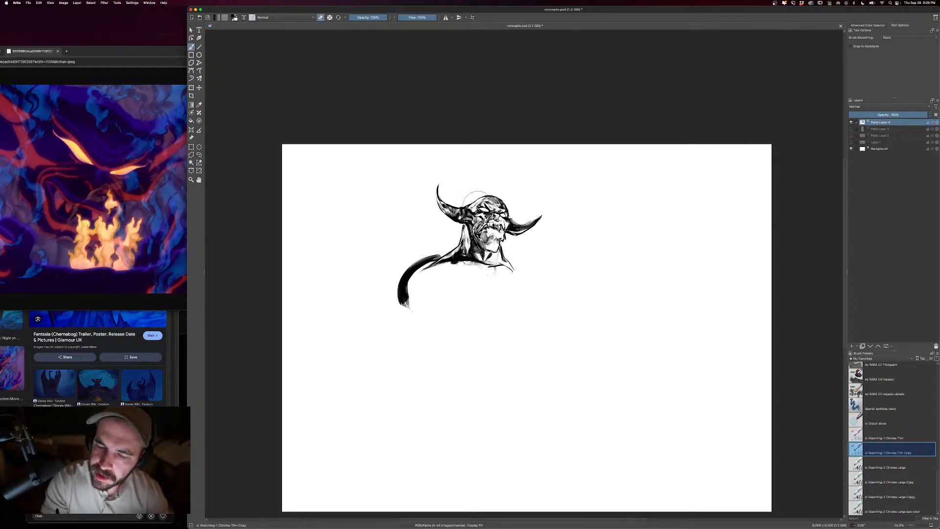
pyautogui.press('[')
pyautogui.press('[')
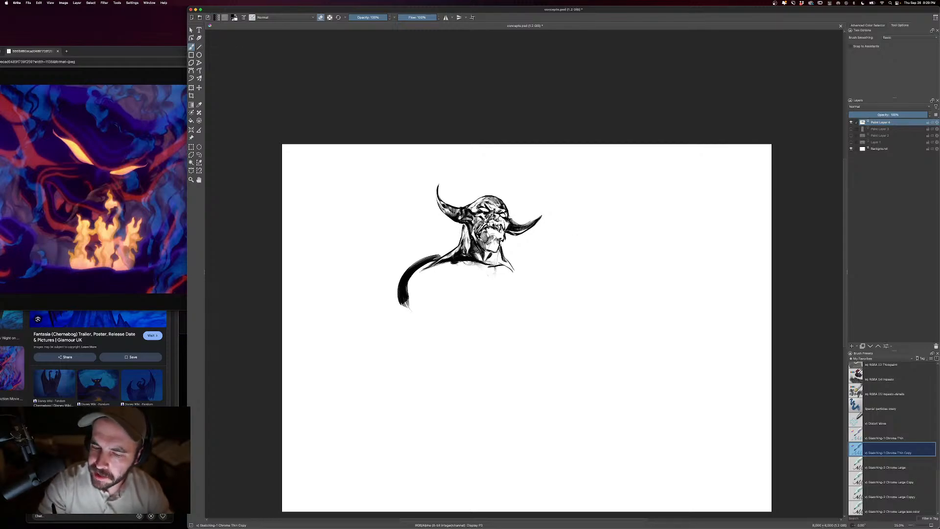
pyautogui.press('e')
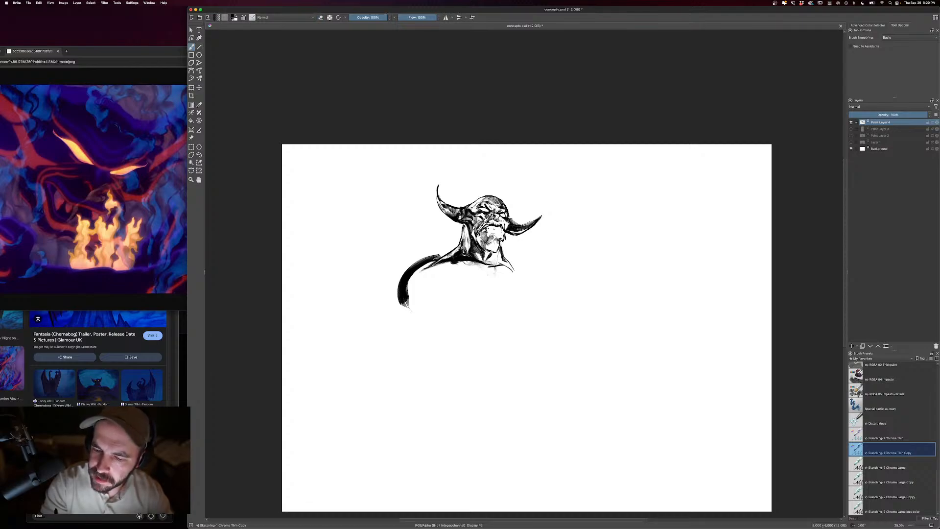
pyautogui.press('e')
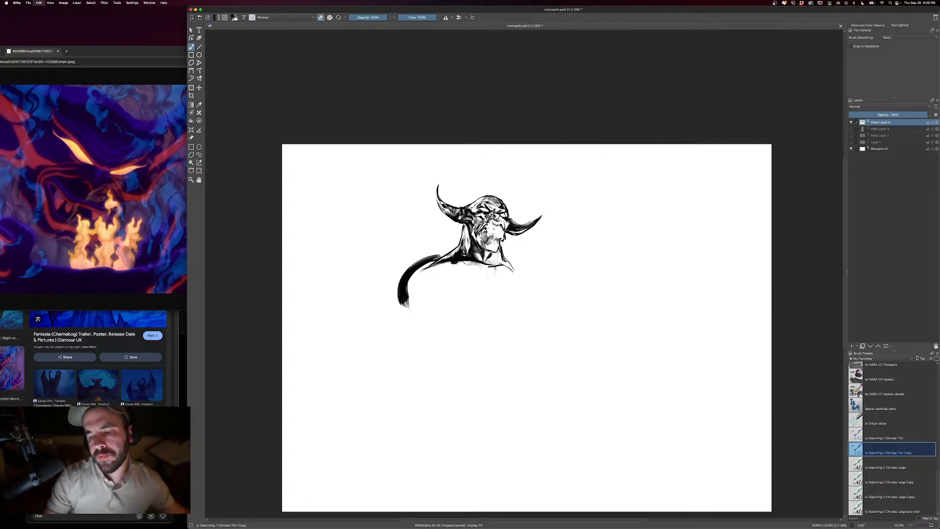
pyautogui.press('e')
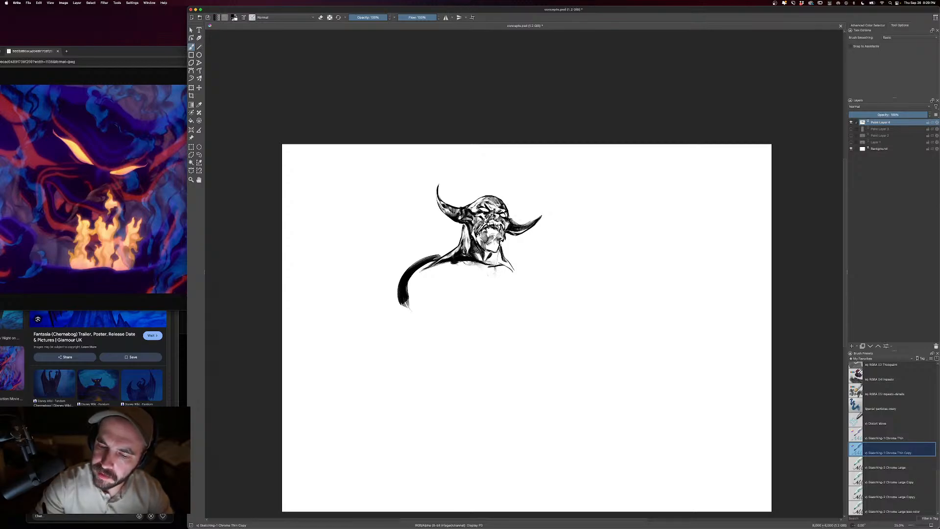
pyautogui.press('e')
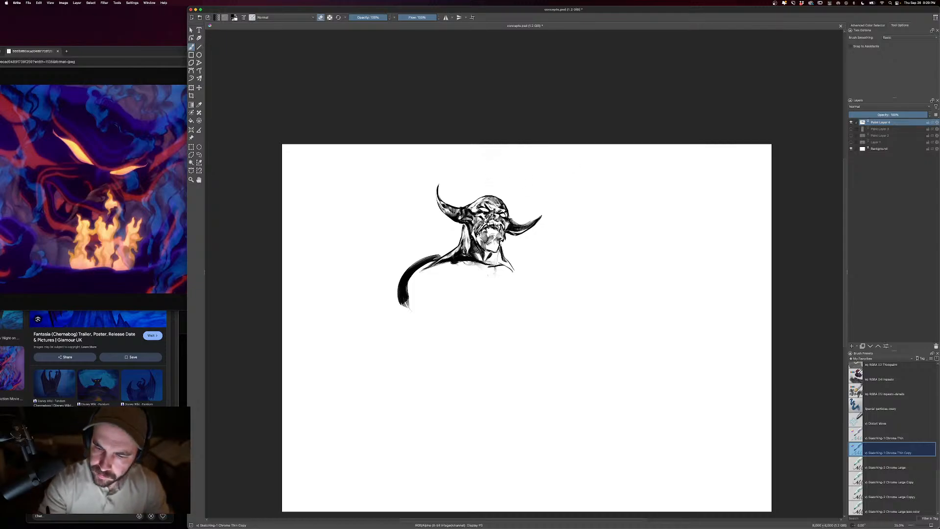
pyautogui.press('e')
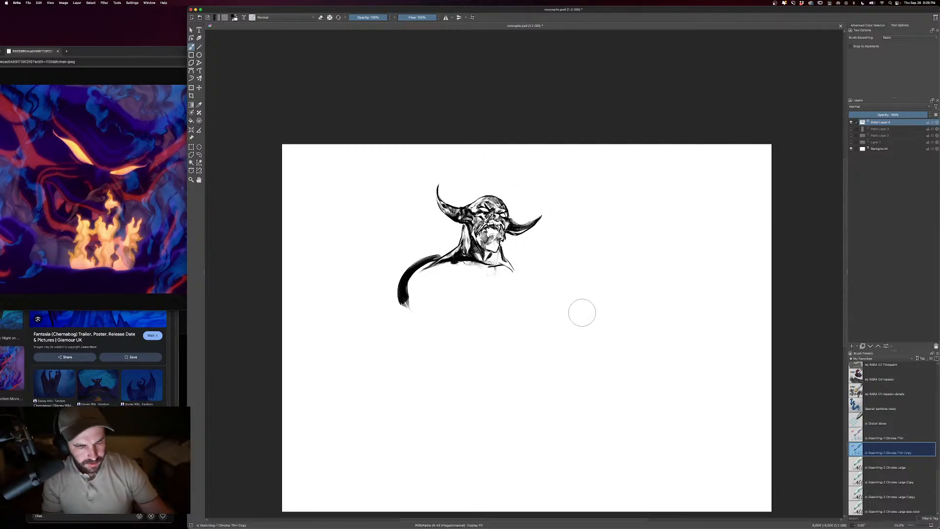
# - Erase part of the thick left shoulder stroke to reshape it into a thinner, more angular contour
pyautogui.moveTo(583, 300); pyautogui.dragTo(602, 302)
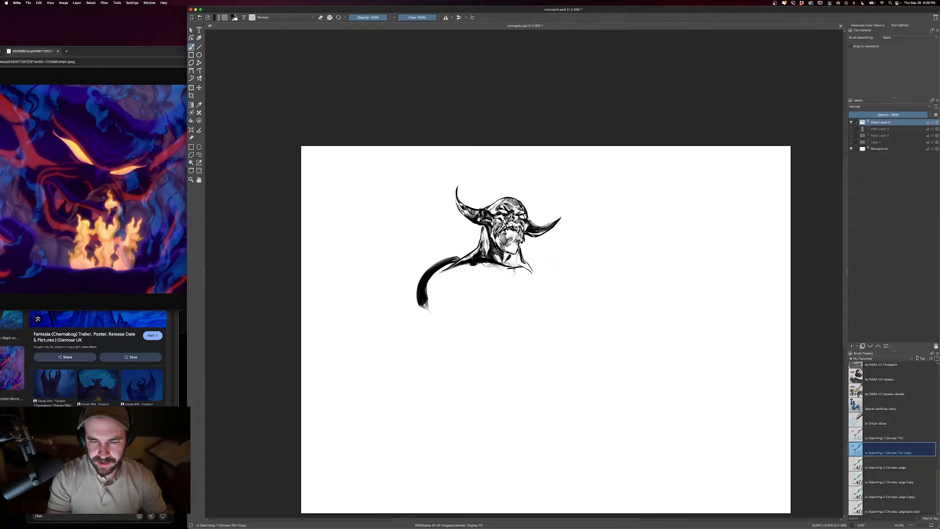
pyautogui.press('e')
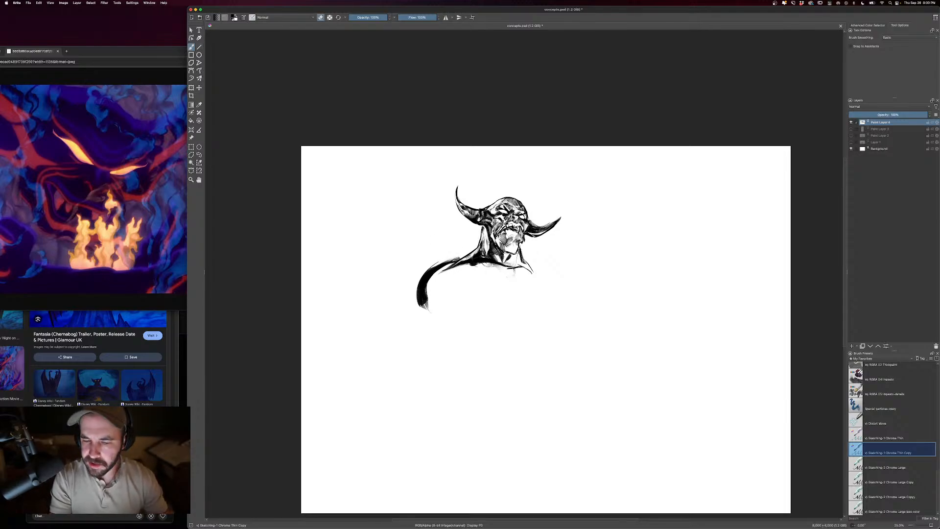
pyautogui.moveTo(463, 257)
pyautogui.mouseDown()
pyautogui.moveTo(413, 287)
pyautogui.moveTo(458, 263)
pyautogui.mouseUp()
pyautogui.press('e')
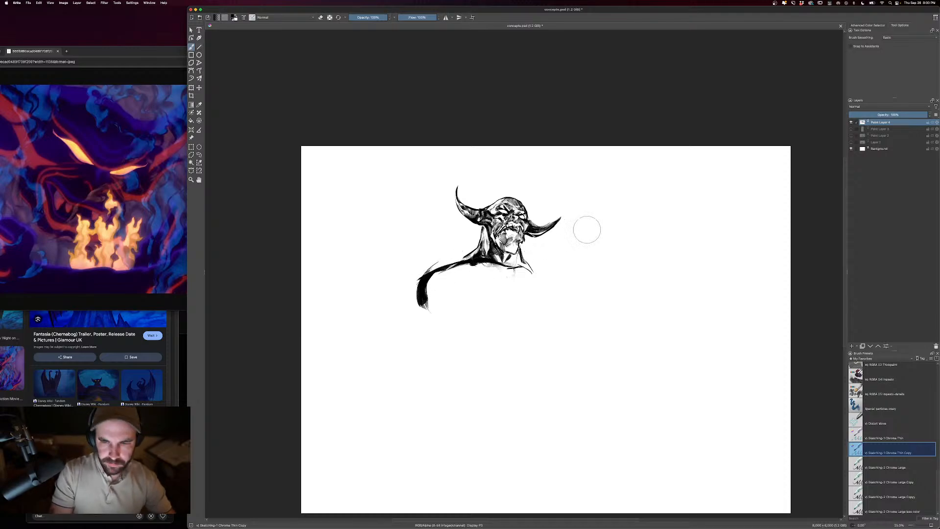
# - Extend the left arm downward from the shoulder with black strokes, carving its shape with the eraser
pyautogui.moveTo(419, 292); pyautogui.dragTo(427, 337)
pyautogui.press('e')
pyautogui.moveTo(446, 257)
pyautogui.mouseDown()
pyautogui.moveTo(420, 275)
pyautogui.moveTo(423, 357)
pyautogui.moveTo(441, 405)
pyautogui.mouseUp()
pyautogui.press('e')
pyautogui.moveTo(425, 327)
pyautogui.mouseDown()
pyautogui.moveTo(405, 441)
pyautogui.moveTo(418, 384)
pyautogui.mouseUp()
# - Paint the right shoulder and block in the first shadows on the left side of the chest
pyautogui.press('-')
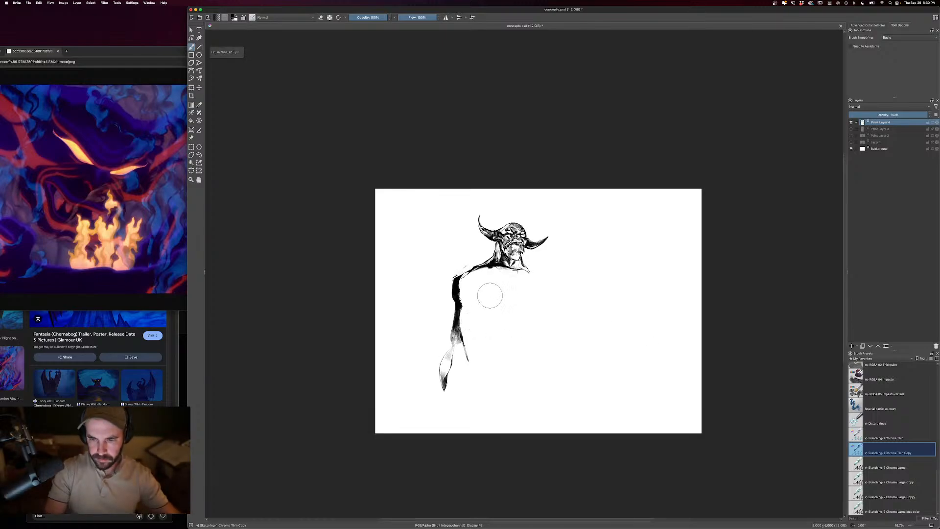
pyautogui.moveTo(466, 298); pyautogui.dragTo(475, 298)
pyautogui.moveTo(498, 268)
pyautogui.mouseDown()
pyautogui.moveTo(460, 285)
pyautogui.moveTo(502, 274)
pyautogui.moveTo(493, 279)
pyautogui.moveTo(540, 282)
pyautogui.moveTo(562, 306)
pyautogui.mouseUp()
pyautogui.moveTo(470, 292); pyautogui.dragTo(490, 324)
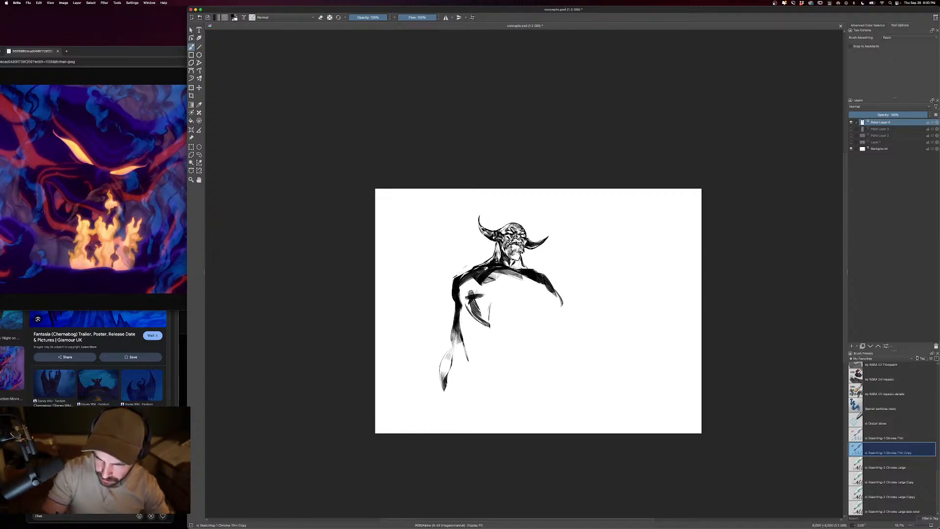
# - Shade the chest and ribcage with broad black strokes, and draw a long contour down the torso's right side
pyautogui.moveTo(511, 275)
pyautogui.mouseDown()
pyautogui.moveTo(475, 316)
pyautogui.moveTo(482, 326)
pyautogui.moveTo(489, 290)
pyautogui.mouseUp()
pyautogui.moveTo(508, 273); pyautogui.dragTo(479, 289)
pyautogui.moveTo(536, 279); pyautogui.dragTo(520, 289)
pyautogui.moveTo(515, 283); pyautogui.dragTo(561, 298)
pyautogui.moveTo(549, 288); pyautogui.dragTo(555, 308)
pyautogui.moveTo(516, 295)
pyautogui.mouseDown()
pyautogui.moveTo(496, 302)
pyautogui.moveTo(494, 315)
pyautogui.mouseUp()
pyautogui.moveTo(513, 294); pyautogui.dragTo(497, 311)
pyautogui.moveTo(505, 307); pyautogui.dragTo(488, 361)
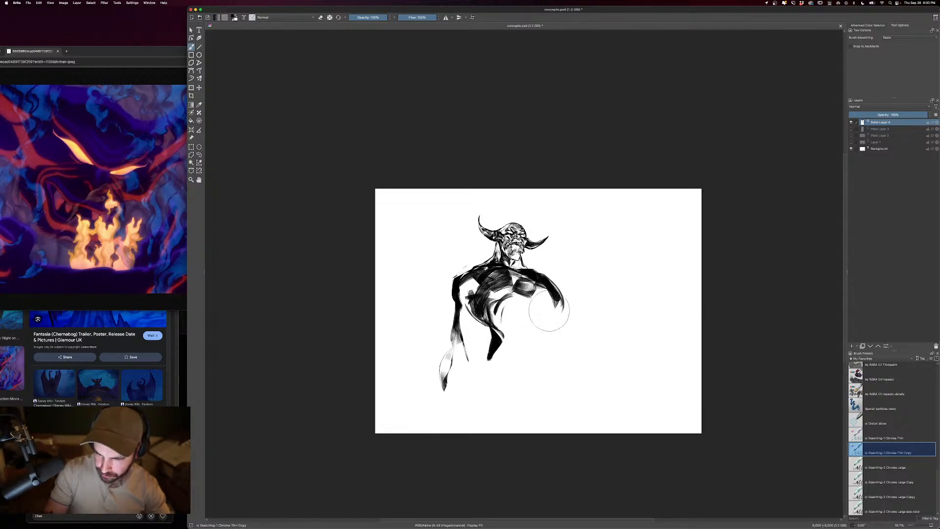
pyautogui.moveTo(554, 295); pyautogui.dragTo(546, 401)
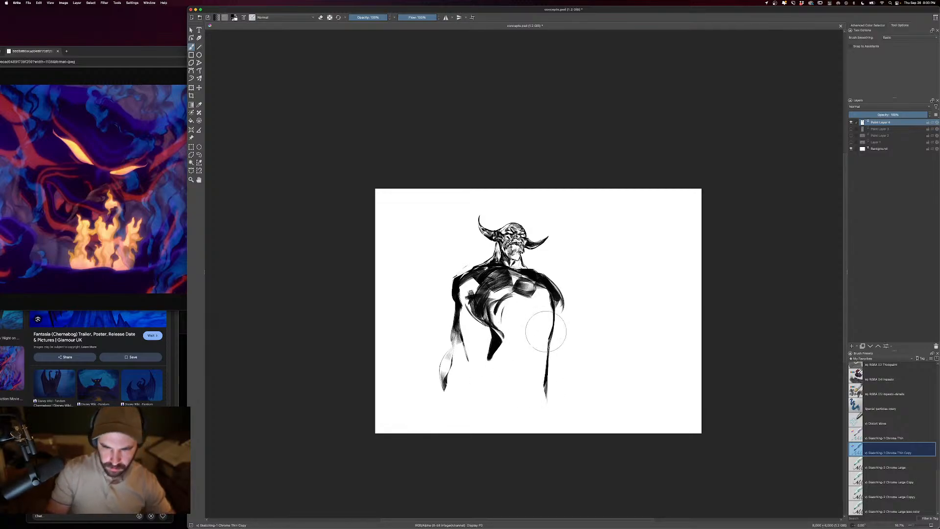
# - Erase light areas across the upper chest and left shoulder to break up the solid black shading
pyautogui.press('e')
pyautogui.moveTo(487, 293)
pyautogui.mouseDown()
pyautogui.moveTo(511, 284)
pyautogui.moveTo(479, 279)
pyautogui.moveTo(489, 274)
pyautogui.moveTo(546, 285)
pyautogui.mouseUp()
pyautogui.moveTo(519, 284)
pyautogui.mouseDown()
pyautogui.moveTo(546, 282)
pyautogui.moveTo(550, 294)
pyautogui.moveTo(528, 277)
pyautogui.mouseUp()
pyautogui.moveTo(453, 294)
pyautogui.mouseDown()
pyautogui.moveTo(463, 285)
pyautogui.moveTo(443, 385)
pyautogui.moveTo(457, 282)
pyautogui.mouseUp()
pyautogui.moveTo(455, 286); pyautogui.dragTo(482, 274)
# - Repaint the left arm reaching outward from the shoulder, and rough in the right arm spreading the opposite way
pyautogui.press('e')
pyautogui.moveTo(494, 240)
pyautogui.mouseDown()
pyautogui.moveTo(453, 280)
pyautogui.moveTo(450, 309)
pyautogui.mouseUp()
pyautogui.press('super+z')
pyautogui.moveTo(450, 297)
pyautogui.mouseDown()
pyautogui.moveTo(433, 324)
pyautogui.moveTo(465, 313)
pyautogui.moveTo(470, 329)
pyautogui.mouseUp()
pyautogui.moveTo(471, 320)
pyautogui.mouseDown()
pyautogui.moveTo(443, 351)
pyautogui.moveTo(430, 334)
pyautogui.mouseUp()
pyautogui.moveTo(439, 321)
pyautogui.mouseDown()
pyautogui.moveTo(393, 379)
pyautogui.moveTo(415, 379)
pyautogui.mouseUp()
pyautogui.moveTo(456, 336); pyautogui.dragTo(405, 379)
pyautogui.moveTo(455, 334); pyautogui.dragTo(410, 375)
pyautogui.moveTo(436, 356)
pyautogui.mouseDown()
pyautogui.moveTo(408, 381)
pyautogui.moveTo(418, 366)
pyautogui.mouseUp()
pyautogui.moveTo(563, 301)
pyautogui.mouseDown()
pyautogui.moveTo(570, 330)
pyautogui.moveTo(592, 362)
pyautogui.moveTo(572, 365)
pyautogui.moveTo(580, 378)
pyautogui.moveTo(629, 395)
pyautogui.mouseUp()
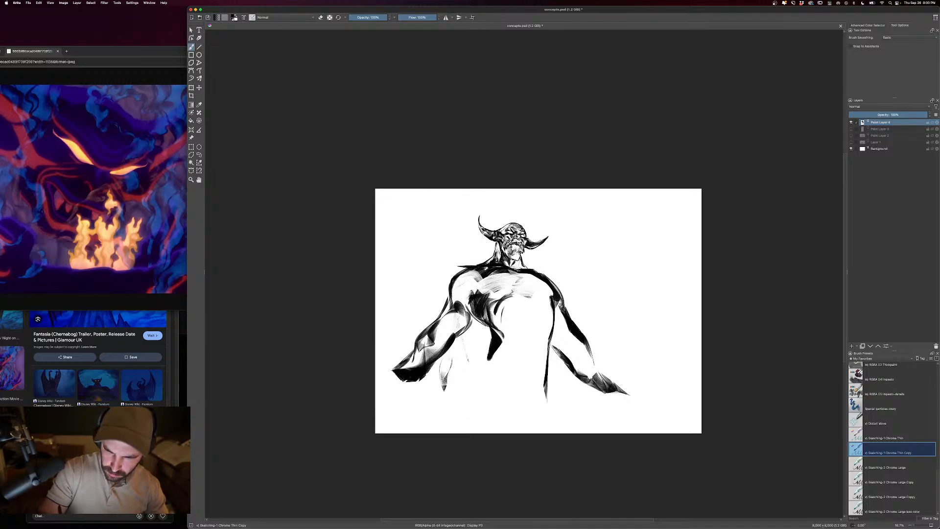
# - Draw the left wing's curved leading edge and outer ribs, sweeping from behind the shoulder to the canvas edge
pyautogui.moveTo(435, 247); pyautogui.dragTo(457, 190)
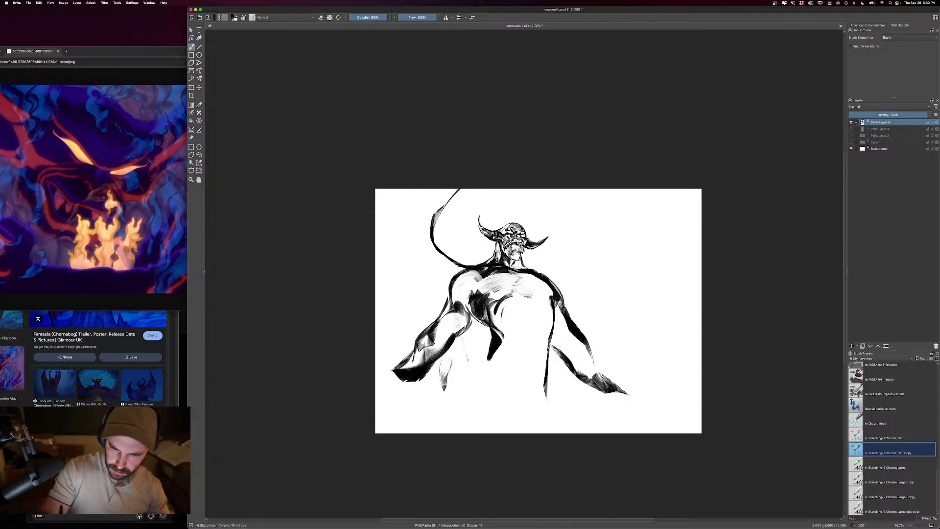
pyautogui.moveTo(431, 234)
pyautogui.mouseDown()
pyautogui.moveTo(459, 189)
pyautogui.moveTo(408, 220)
pyautogui.mouseUp()
pyautogui.hotkey('ctrl', 'z')
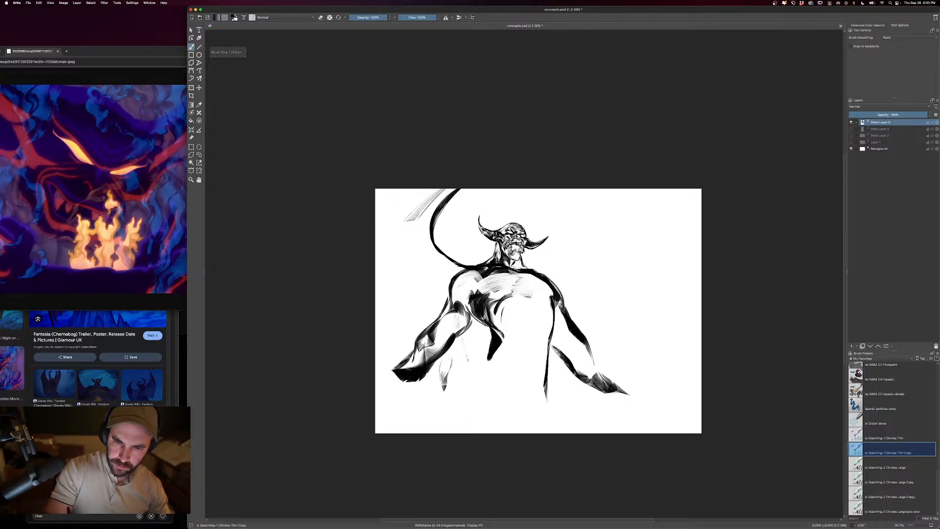
pyautogui.moveTo(437, 189); pyautogui.dragTo(376, 244)
pyautogui.moveTo(418, 212); pyautogui.dragTo(376, 268)
pyautogui.moveTo(436, 203)
pyautogui.mouseDown()
pyautogui.moveTo(408, 228)
pyautogui.moveTo(420, 241)
pyautogui.mouseUp()
pyautogui.moveTo(452, 189); pyautogui.dragTo(405, 318)
pyautogui.moveTo(421, 234)
pyautogui.mouseDown()
pyautogui.moveTo(399, 333)
pyautogui.moveTo(375, 292)
pyautogui.mouseUp()
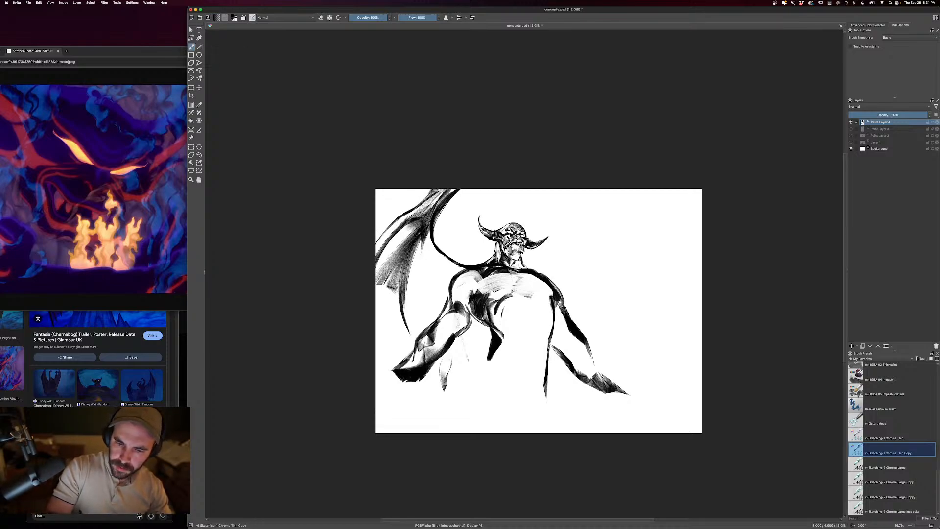
# - Fill the left wing's membrane with dark strokes and pointed folds down behind the left arm
pyautogui.moveTo(426, 213)
pyautogui.mouseDown()
pyautogui.moveTo(376, 284)
pyautogui.moveTo(376, 312)
pyautogui.mouseUp()
pyautogui.moveTo(404, 276); pyautogui.dragTo(375, 342)
pyautogui.moveTo(432, 257)
pyautogui.mouseDown()
pyautogui.moveTo(402, 316)
pyautogui.moveTo(409, 300)
pyautogui.mouseUp()
pyautogui.moveTo(460, 269); pyautogui.dragTo(427, 306)
pyautogui.moveTo(459, 253); pyautogui.dragTo(412, 288)
pyautogui.moveTo(440, 232); pyautogui.dragTo(400, 312)
pyautogui.moveTo(422, 282); pyautogui.dragTo(411, 328)
pyautogui.moveTo(457, 280); pyautogui.dragTo(452, 297)
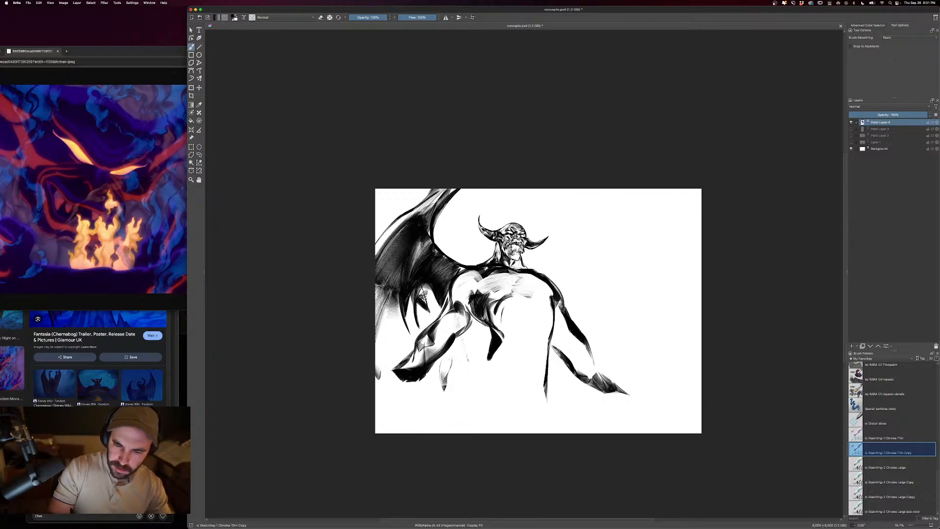
pyautogui.moveTo(441, 283)
pyautogui.mouseDown()
pyautogui.moveTo(421, 312)
pyautogui.moveTo(430, 320)
pyautogui.mouseUp()
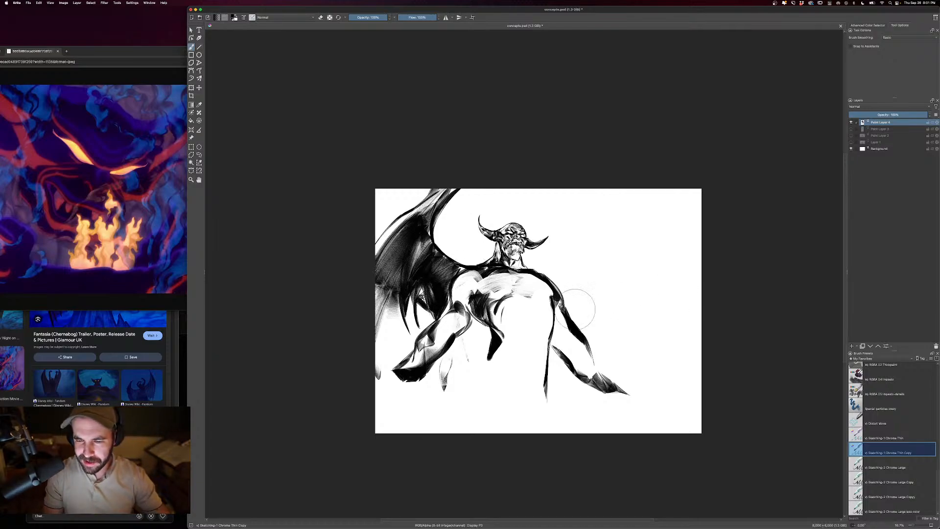
# - Shade the left side of the chest and armpit, and erase highlights along the left shoulder
pyautogui.moveTo(481, 277); pyautogui.dragTo(458, 305)
pyautogui.moveTo(511, 292)
pyautogui.mouseDown()
pyautogui.moveTo(492, 301)
pyautogui.moveTo(485, 273)
pyautogui.moveTo(504, 270)
pyautogui.moveTo(480, 281)
pyautogui.mouseUp()
pyautogui.press('e')
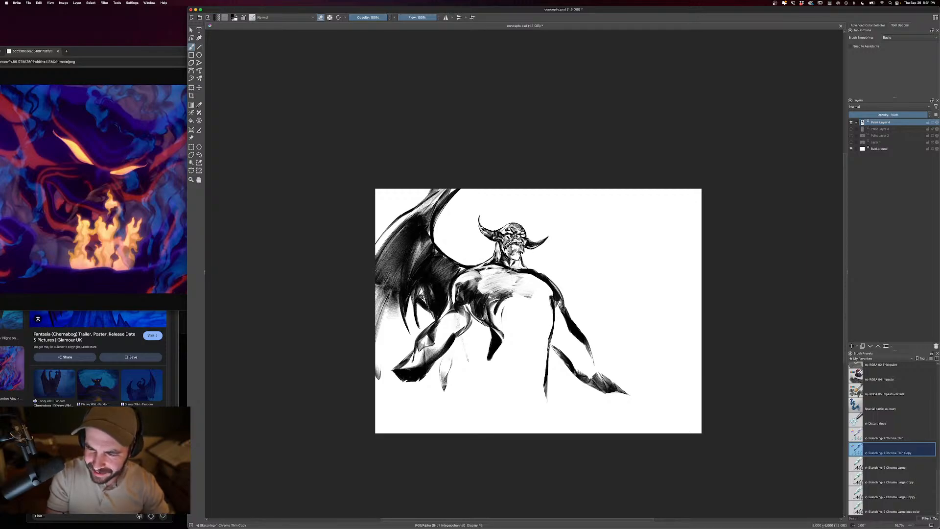
pyautogui.moveTo(476, 273)
pyautogui.mouseDown()
pyautogui.moveTo(461, 277)
pyautogui.moveTo(452, 303)
pyautogui.mouseUp()
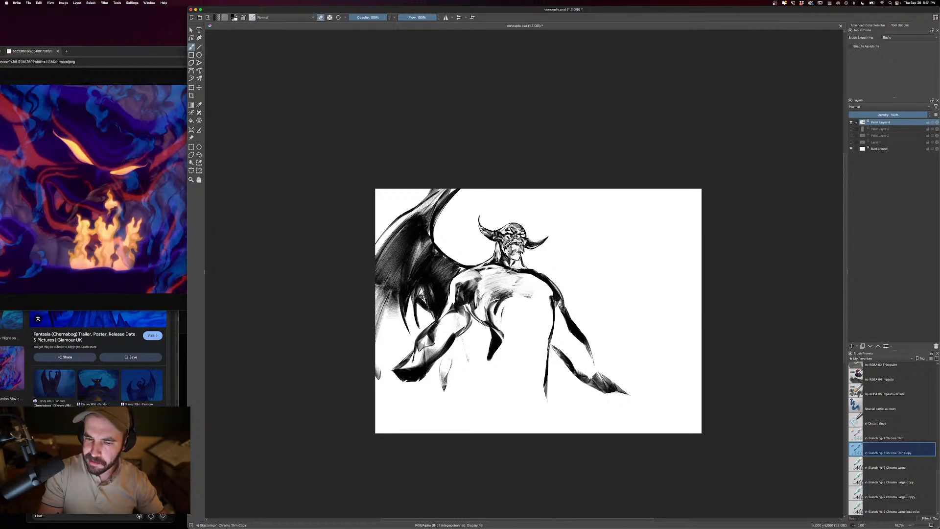
pyautogui.press('e')
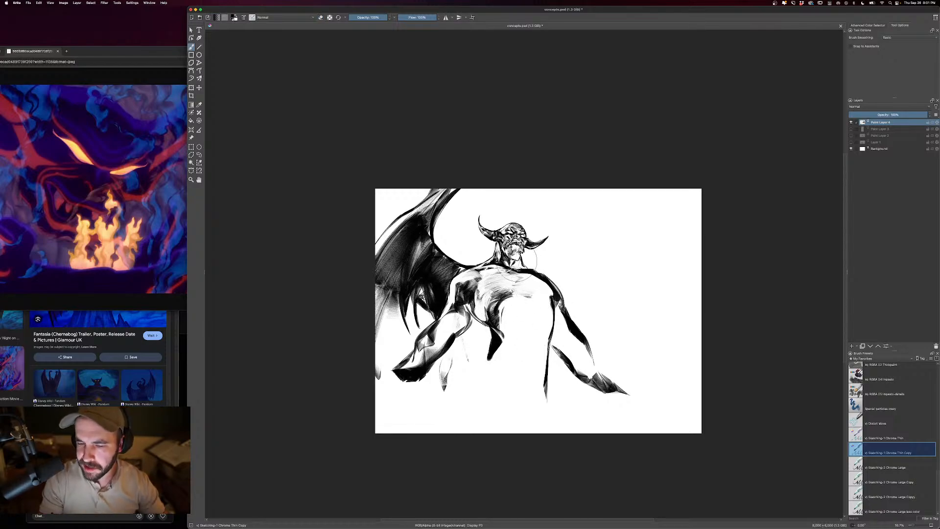
# - Paint the right shoulder edge and arm with dark strokes, ending in a spread clawed hand
pyautogui.moveTo(514, 261)
pyautogui.mouseDown()
pyautogui.moveTo(528, 268)
pyautogui.moveTo(506, 299)
pyautogui.moveTo(539, 292)
pyautogui.moveTo(566, 327)
pyautogui.moveTo(554, 338)
pyautogui.moveTo(588, 347)
pyautogui.mouseUp()
pyautogui.press('e')
pyautogui.press('e')
pyautogui.moveTo(591, 350)
pyautogui.mouseDown()
pyautogui.moveTo(612, 377)
pyautogui.moveTo(605, 370)
pyautogui.mouseUp()
pyautogui.moveTo(603, 366)
pyautogui.mouseDown()
pyautogui.moveTo(631, 376)
pyautogui.moveTo(660, 349)
pyautogui.moveTo(638, 391)
pyautogui.mouseUp()
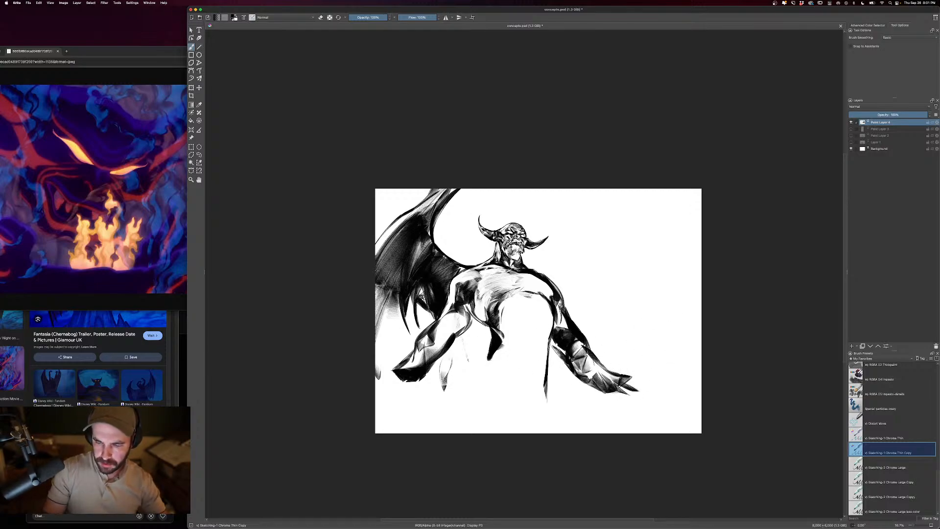
# - Paint the lower body with dark tapering strokes down both legs and along the outer left thigh
pyautogui.moveTo(501, 347)
pyautogui.mouseDown()
pyautogui.moveTo(513, 406)
pyautogui.moveTo(471, 397)
pyautogui.moveTo(468, 375)
pyautogui.moveTo(484, 378)
pyautogui.moveTo(488, 416)
pyautogui.mouseUp()
pyautogui.press('super+z')
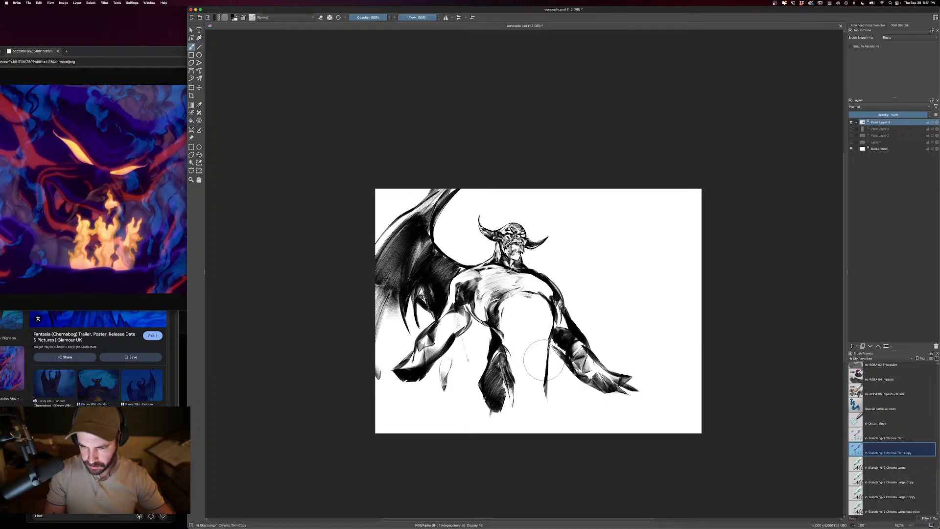
pyautogui.moveTo(553, 355); pyautogui.dragTo(551, 420)
pyautogui.moveTo(551, 382); pyautogui.dragTo(544, 416)
pyautogui.moveTo(550, 381); pyautogui.dragTo(524, 414)
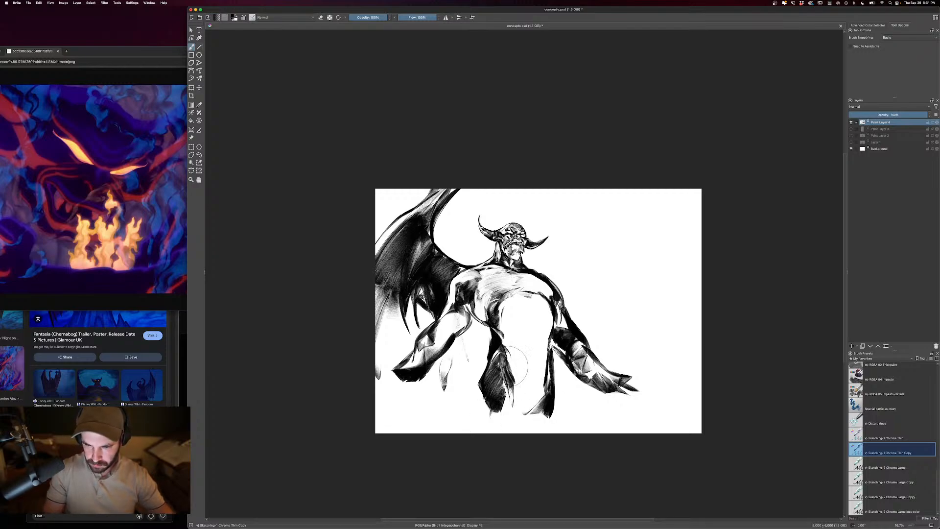
pyautogui.moveTo(476, 323)
pyautogui.mouseDown()
pyautogui.moveTo(490, 348)
pyautogui.moveTo(476, 394)
pyautogui.mouseUp()
# - Shade the abdomen beneath the chest with dark curved strokes across the ribs and belly
pyautogui.moveTo(501, 328)
pyautogui.mouseDown()
pyautogui.moveTo(526, 369)
pyautogui.moveTo(503, 345)
pyautogui.mouseUp()
pyautogui.hotkey('ctrl', 'z')
pyautogui.moveTo(507, 311); pyautogui.dragTo(499, 333)
pyautogui.moveTo(524, 292)
pyautogui.mouseDown()
pyautogui.moveTo(501, 327)
pyautogui.moveTo(535, 332)
pyautogui.moveTo(521, 338)
pyautogui.mouseUp()
pyautogui.moveTo(546, 319)
pyautogui.mouseDown()
pyautogui.moveTo(501, 338)
pyautogui.moveTo(504, 348)
pyautogui.mouseUp()
# - Sketch a wide curved ground band behind the legs and hands, spanning the lower canvas from edge to edge
pyautogui.press(']')
pyautogui.moveTo(657, 416); pyautogui.dragTo(519, 380)
pyautogui.moveTo(621, 397); pyautogui.dragTo(515, 379)
pyautogui.moveTo(544, 380); pyautogui.dragTo(447, 378)
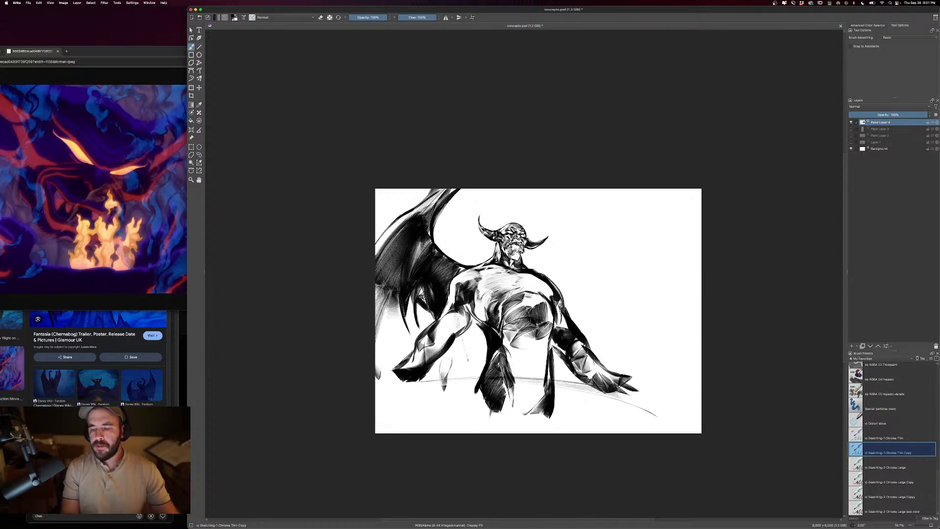
pyautogui.moveTo(667, 414); pyautogui.dragTo(514, 381)
pyautogui.moveTo(602, 391); pyautogui.dragTo(420, 382)
pyautogui.moveTo(649, 408); pyautogui.dragTo(412, 392)
pyautogui.moveTo(674, 414); pyautogui.dragTo(416, 399)
pyautogui.moveTo(701, 422); pyautogui.dragTo(576, 387)
pyautogui.moveTo(549, 387)
pyautogui.mouseDown()
pyautogui.moveTo(376, 405)
pyautogui.moveTo(701, 395)
pyautogui.mouseUp()
pyautogui.moveTo(478, 380); pyautogui.dragTo(376, 406)
pyautogui.moveTo(615, 386); pyautogui.dragTo(677, 403)
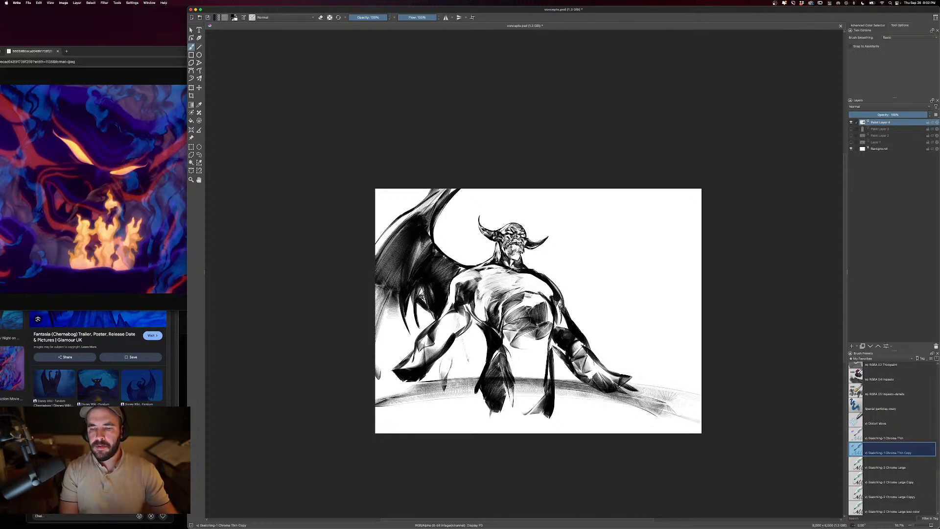
pyautogui.moveTo(478, 381); pyautogui.dragTo(376, 403)
# - Darken the left forearm and extend the left hand's claws over the curved ground
pyautogui.moveTo(422, 346); pyautogui.dragTo(403, 370)
pyautogui.moveTo(408, 361); pyautogui.dragTo(384, 382)
pyautogui.moveTo(384, 381); pyautogui.dragTo(410, 393)
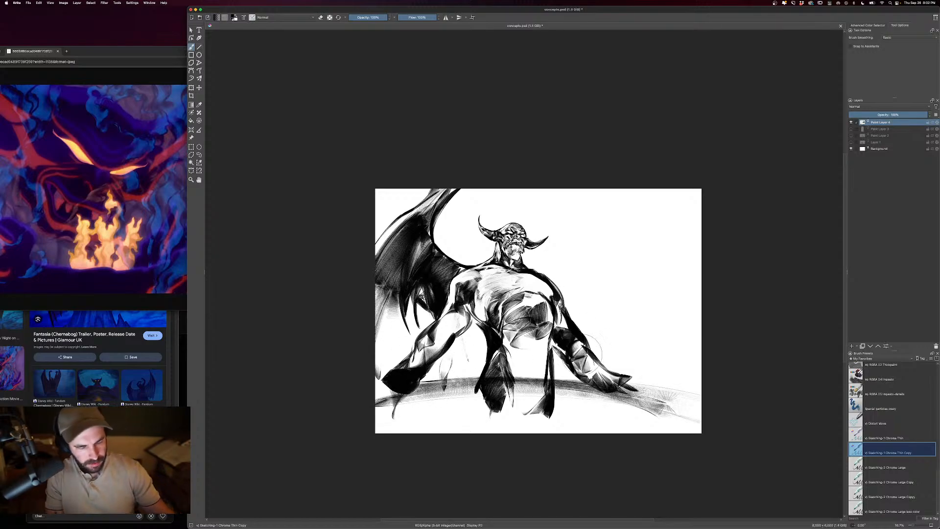
# - Draw the right wing's inner edge, curving from behind the shoulder up to the top of the canvas
pyautogui.moveTo(760, 363); pyautogui.dragTo(719, 347)
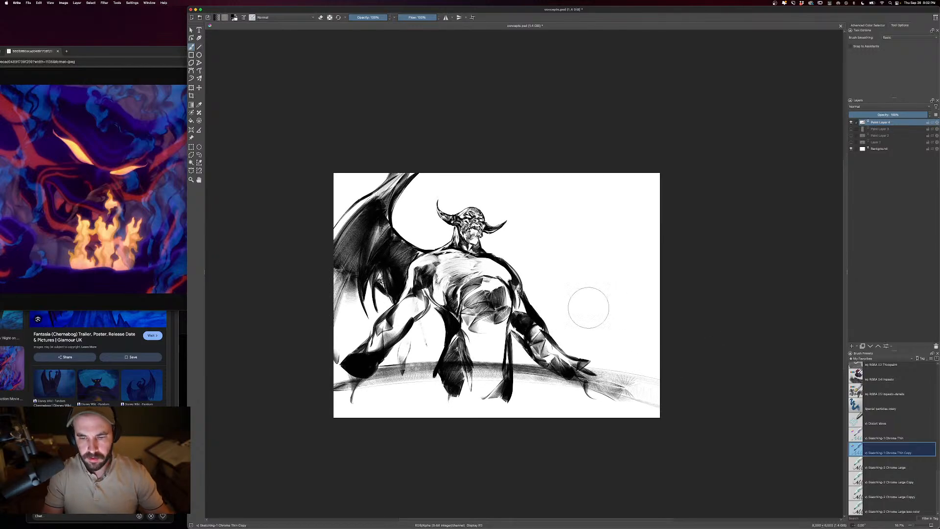
pyautogui.moveTo(508, 250); pyautogui.dragTo(498, 257)
pyautogui.moveTo(506, 249); pyautogui.dragTo(491, 258)
pyautogui.moveTo(500, 260); pyautogui.dragTo(528, 261)
pyautogui.moveTo(508, 263); pyautogui.dragTo(531, 265)
pyautogui.moveTo(514, 271); pyautogui.dragTo(543, 253)
pyautogui.moveTo(533, 261); pyautogui.dragTo(551, 196)
pyautogui.moveTo(552, 197)
pyautogui.mouseDown()
pyautogui.moveTo(546, 246)
pyautogui.moveTo(544, 173)
pyautogui.mouseUp()
# - Draw the right wing's ribs and outer edge, sweeping from its peak down to the canvas's right edge
pyautogui.moveTo(545, 173)
pyautogui.mouseDown()
pyautogui.moveTo(562, 239)
pyautogui.moveTo(588, 273)
pyautogui.mouseUp()
pyautogui.moveTo(547, 174); pyautogui.dragTo(578, 249)
pyautogui.press('super+z')
pyautogui.moveTo(542, 202)
pyautogui.mouseDown()
pyautogui.moveTo(548, 175)
pyautogui.moveTo(578, 210)
pyautogui.mouseUp()
pyautogui.moveTo(556, 174); pyautogui.dragTo(651, 304)
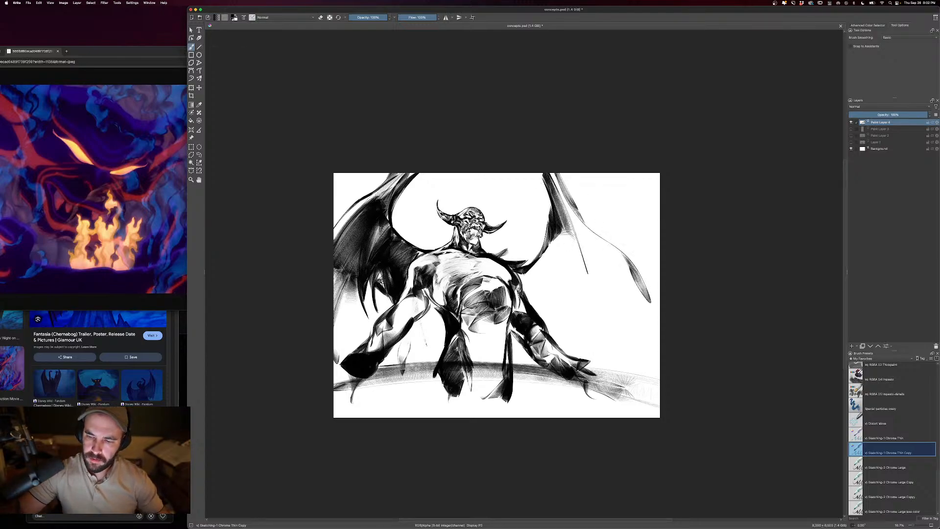
pyautogui.moveTo(590, 224); pyautogui.dragTo(659, 335)
pyautogui.moveTo(557, 173); pyautogui.dragTo(659, 334)
pyautogui.moveTo(557, 173); pyautogui.dragTo(660, 333)
pyautogui.moveTo(622, 301)
pyautogui.mouseDown()
pyautogui.moveTo(660, 345)
pyautogui.moveTo(629, 308)
pyautogui.mouseUp()
# - Add the right wing's scalloped lower edge and shade the membrane folds beside the right shoulder
pyautogui.moveTo(660, 340)
pyautogui.mouseDown()
pyautogui.moveTo(577, 350)
pyautogui.moveTo(571, 198)
pyautogui.moveTo(573, 355)
pyautogui.mouseUp()
pyautogui.moveTo(557, 242); pyautogui.dragTo(546, 314)
pyautogui.moveTo(548, 265); pyautogui.dragTo(546, 319)
pyautogui.moveTo(520, 273); pyautogui.dragTo(545, 316)
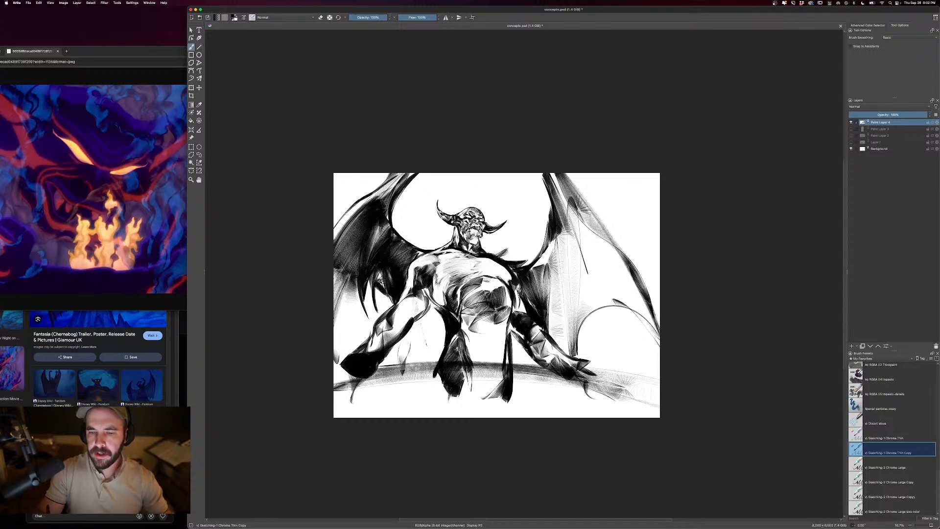
pyautogui.press('super+minus')
pyautogui.press('super+minus')
pyautogui.press('super+equal')
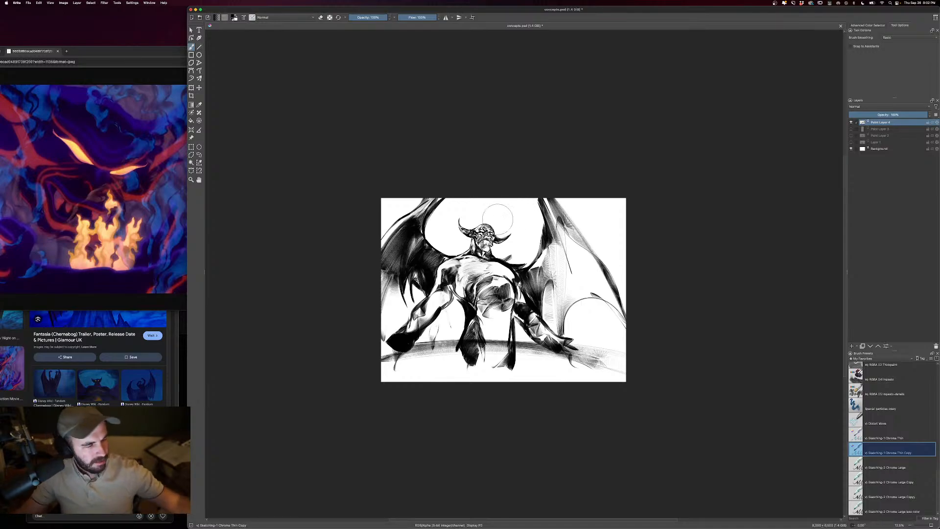
pyautogui.press('super+equal')
pyautogui.press('super+equal')
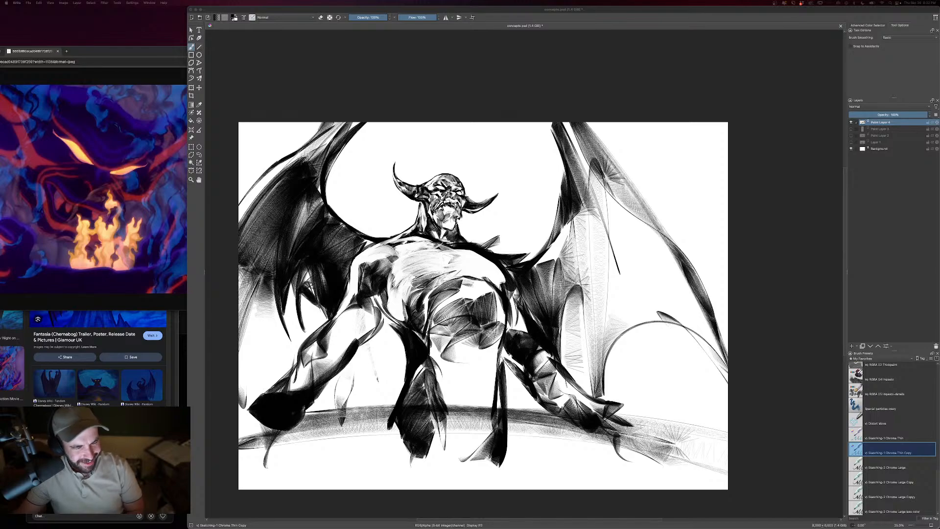
# - Switch to the YouTube live chat window, then create and start a viewer poll for the next drawing subject
pyautogui.click(99, 475)
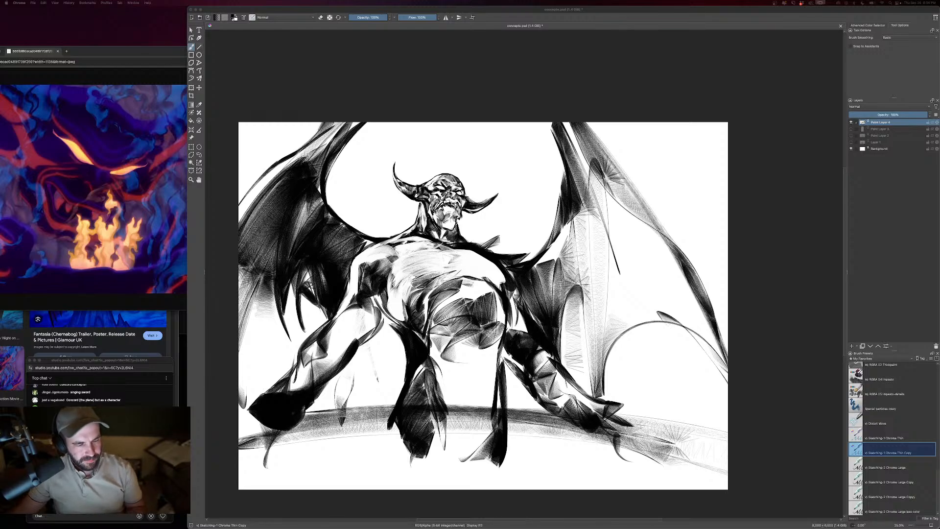
pyautogui.click(110, 517)
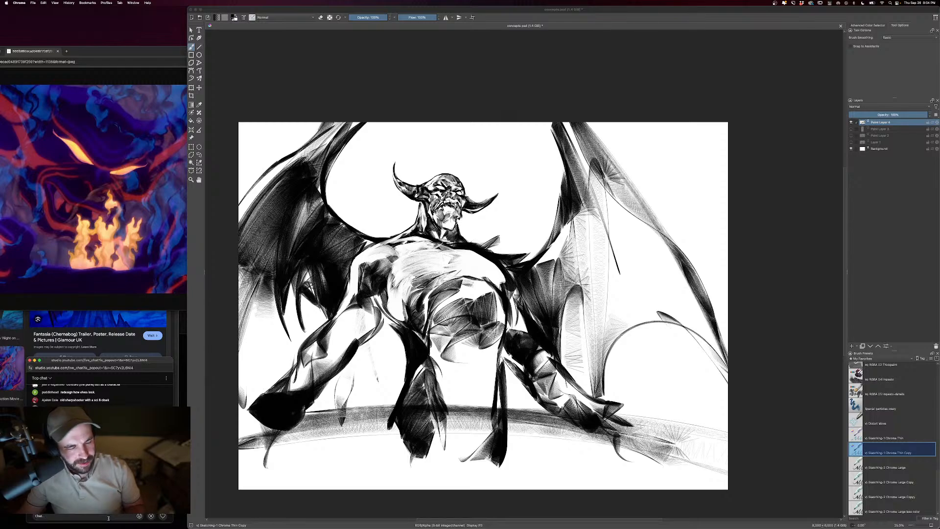
pyautogui.click(152, 516)
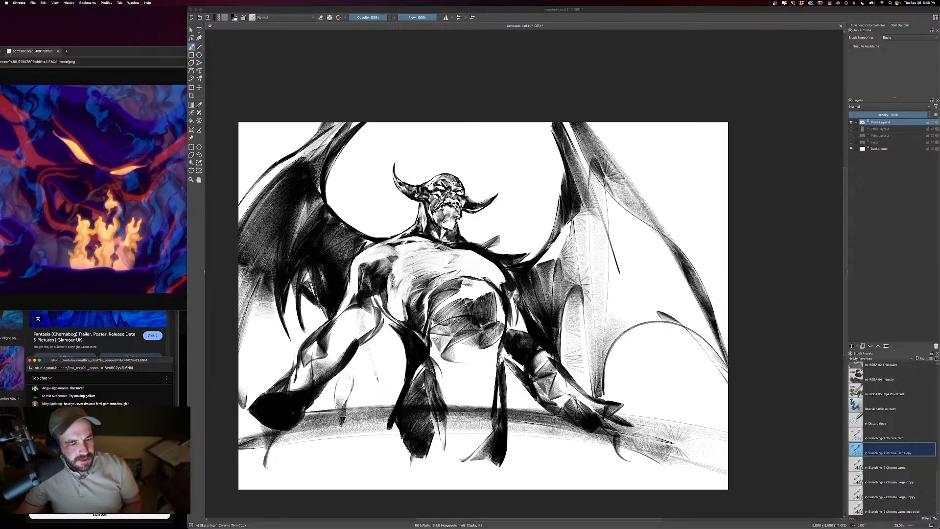
pyautogui.click(111, 515)
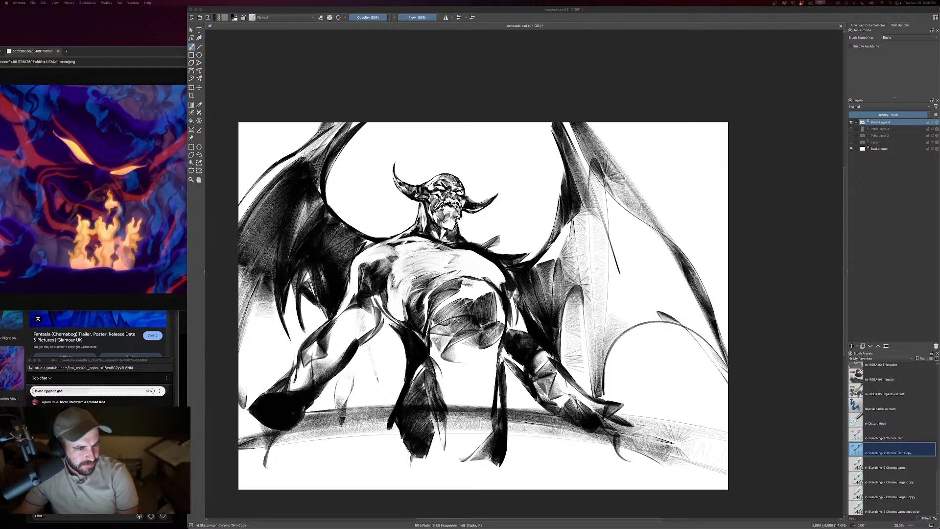
# - End the running poll in the live chat
pyautogui.click(161, 391)
pyautogui.click(160, 391)
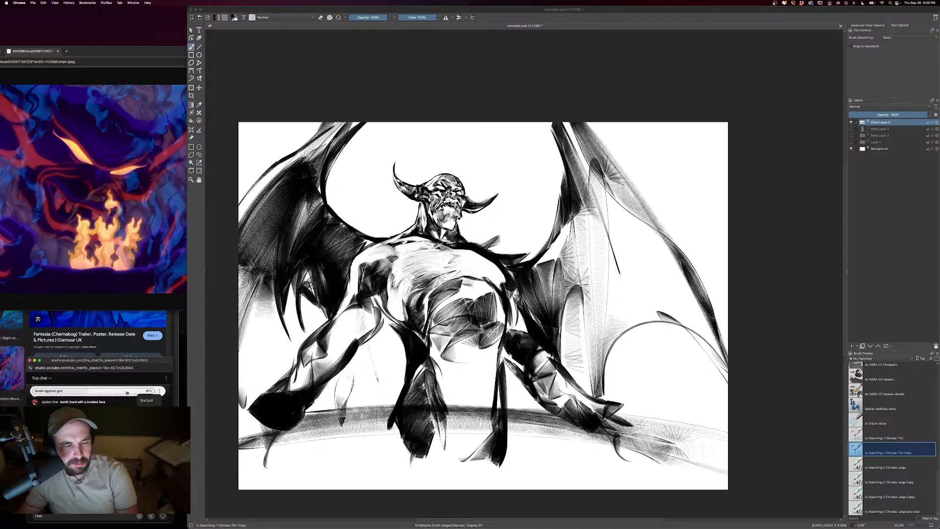
pyautogui.click(148, 401)
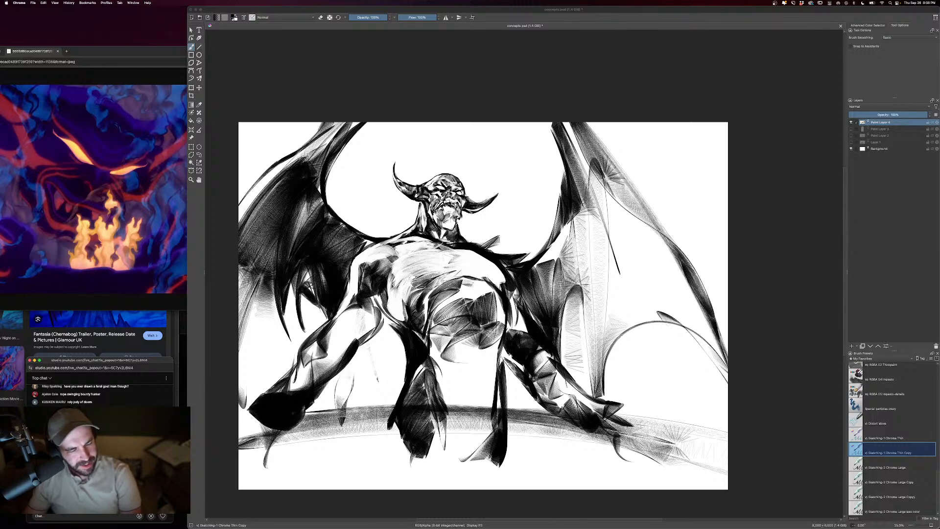
# - Switch back to Krita, hide the demon's layer, add a new paint layer and reduce the brush size
pyautogui.click(851, 123)
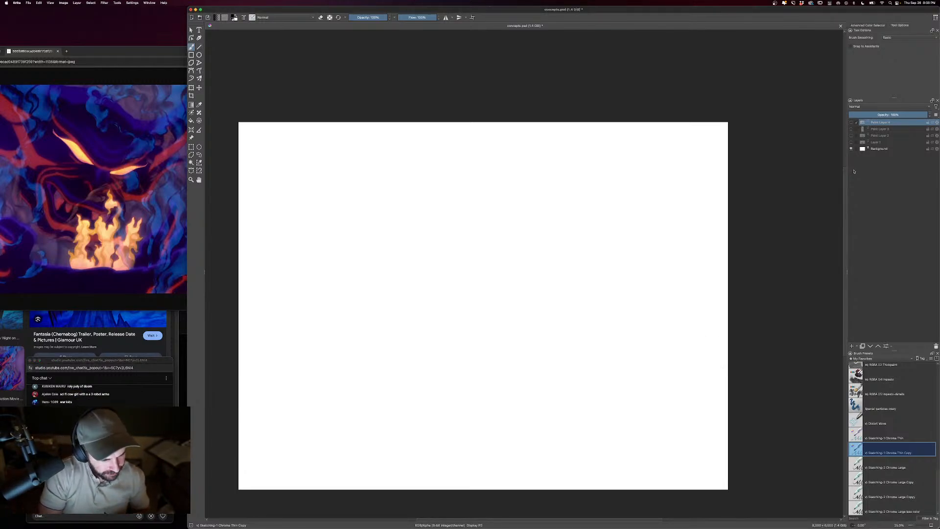
pyautogui.click(851, 345)
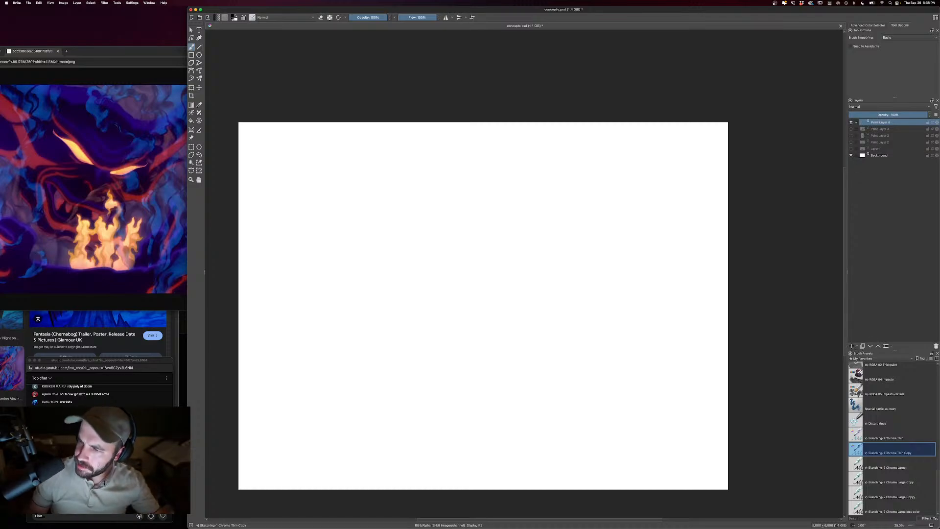
pyautogui.press('[')
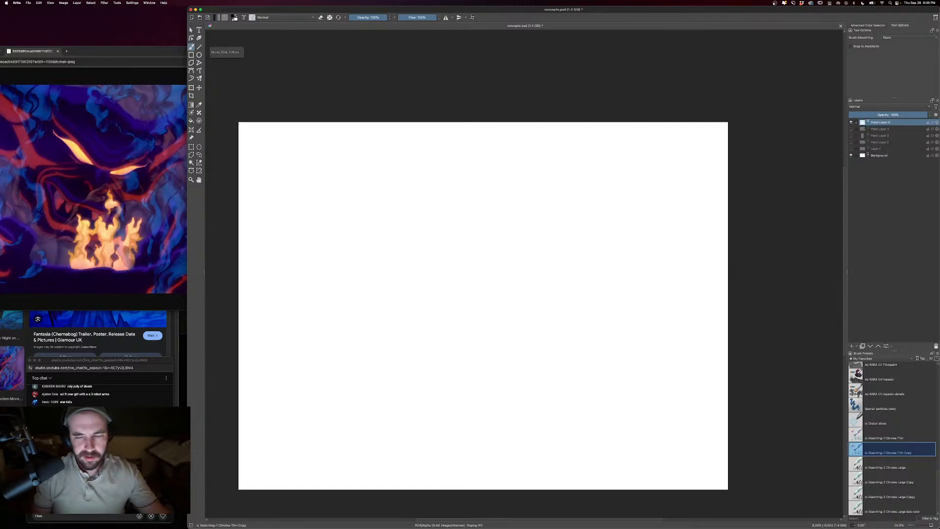
pyautogui.moveTo(585, 257); pyautogui.dragTo(622, 252)
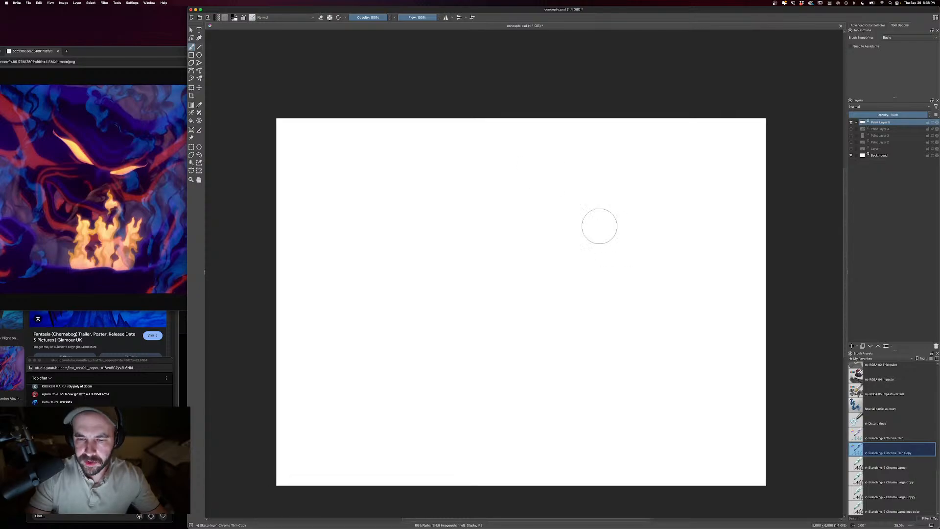
pyautogui.press('[')
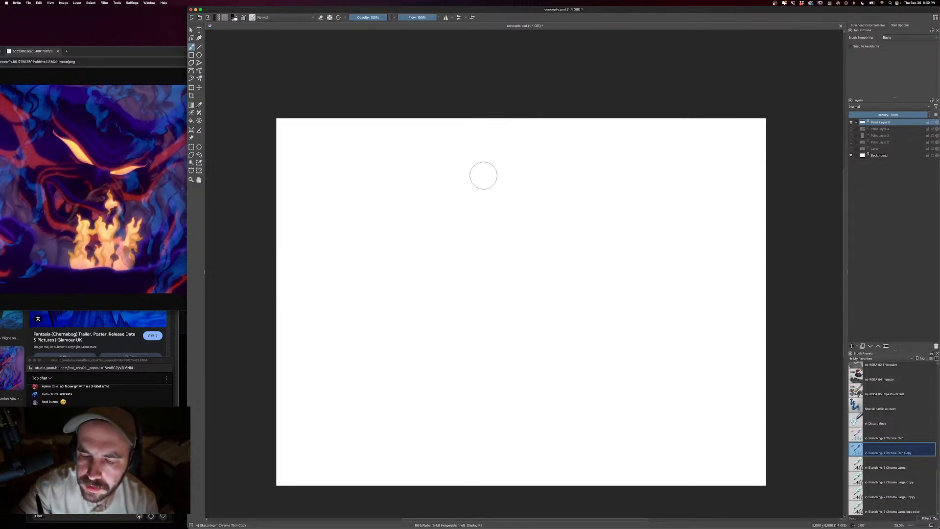
# - Turn on horizontal mirror painting, place the mirror axis near the canvas centre, and reduce the brush size further
pyautogui.click(446, 17)
pyautogui.moveTo(765, 45); pyautogui.dragTo(513, 93)
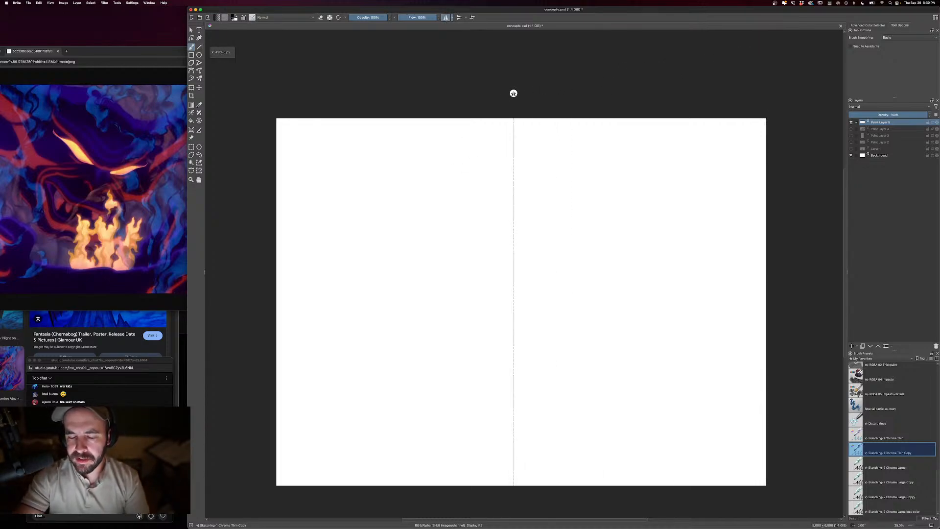
pyautogui.press('[')
pyautogui.press('[')
pyautogui.press('[')
pyautogui.press('[')
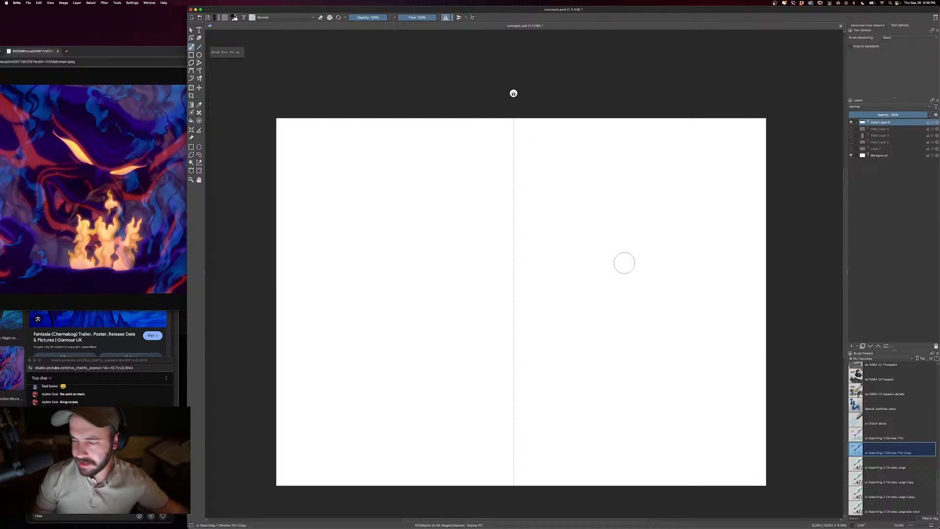
pyautogui.press('super+equal')
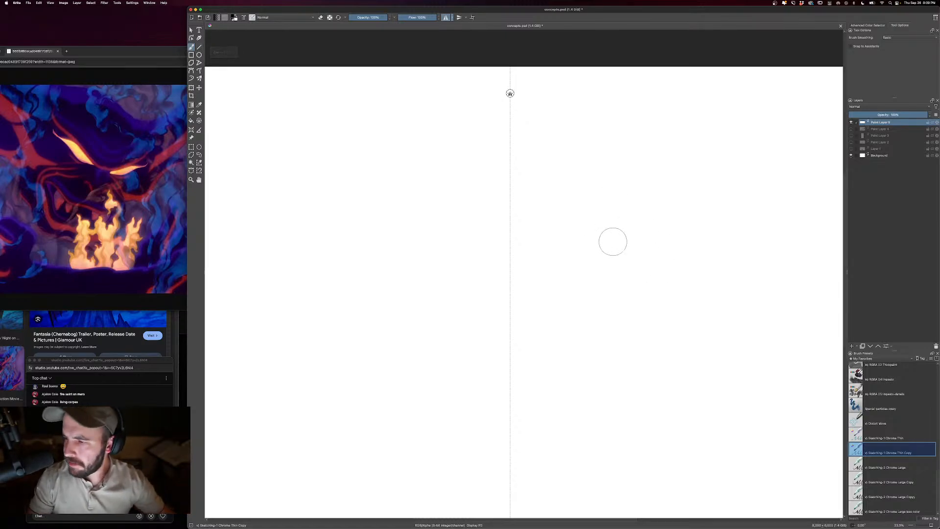
pyautogui.moveTo(620, 243); pyautogui.dragTo(643, 256)
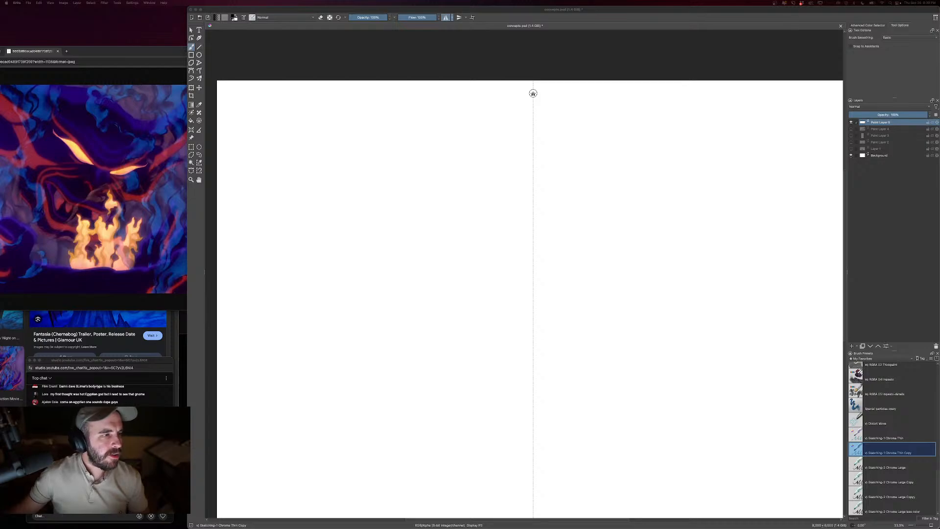
# - Place the browser window with the Horus reference image beside the canvas and return to the drawing
pyautogui.moveTo(0, 33); pyautogui.dragTo(11, 33)
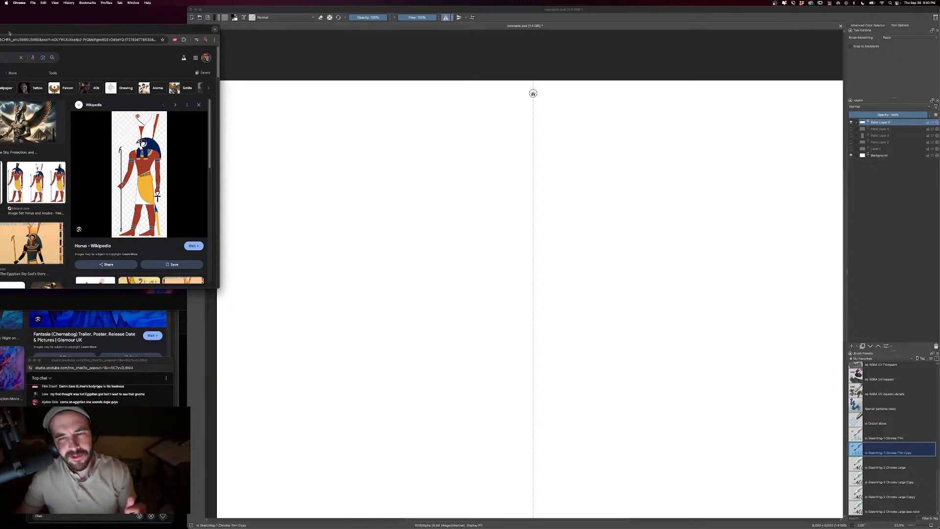
pyautogui.click(608, 157)
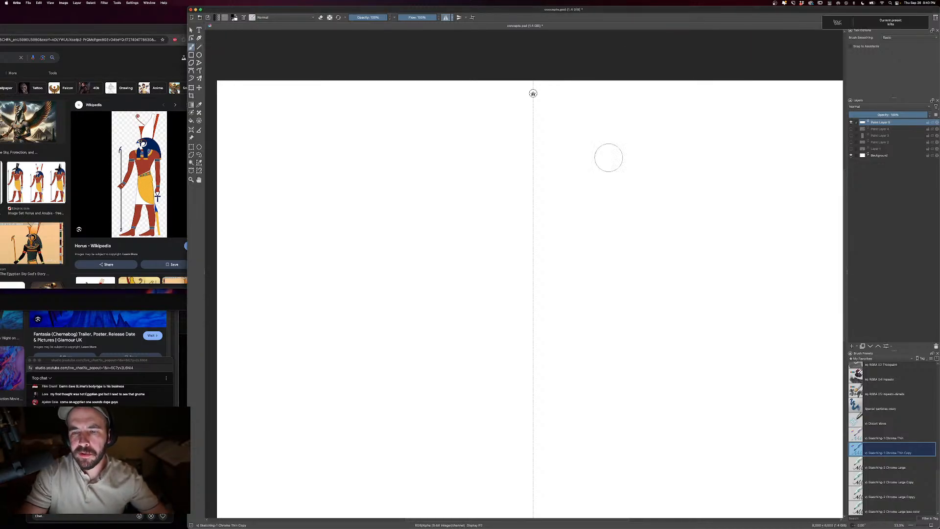
# - Draw a symmetrical rounded headdress outline across the mirror axis, flaring outward and tapering into two hanging lappets
pyautogui.press(']')
pyautogui.press('-')
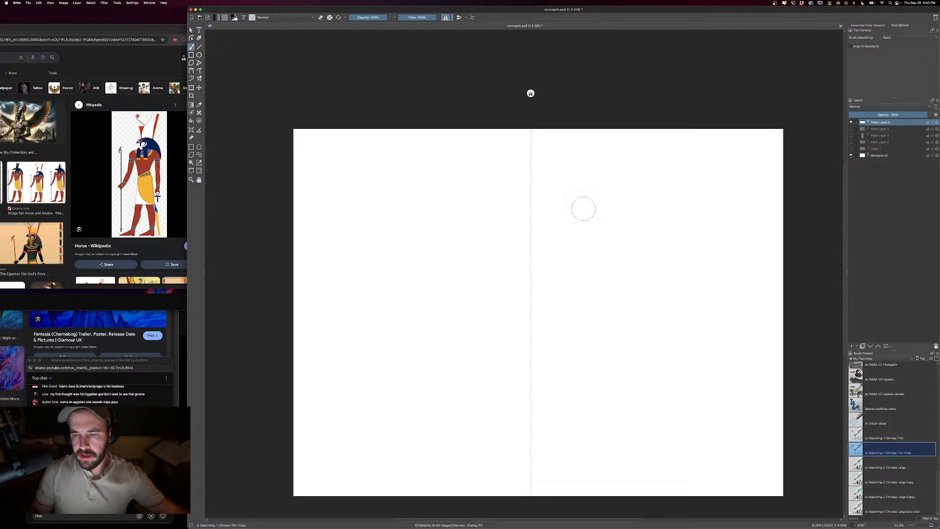
pyautogui.press('+')
pyautogui.press('[')
pyautogui.press('[')
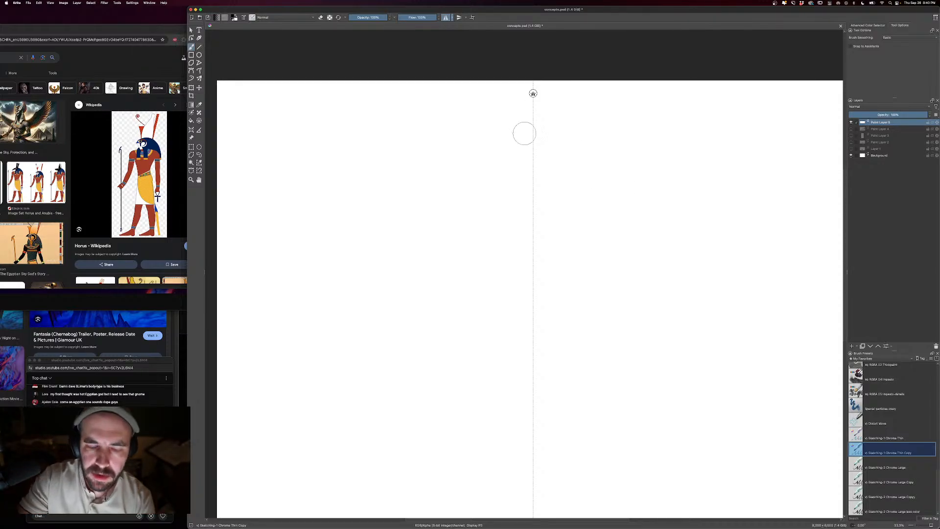
pyautogui.moveTo(533, 152)
pyautogui.mouseDown()
pyautogui.moveTo(515, 159)
pyautogui.moveTo(498, 215)
pyautogui.moveTo(517, 280)
pyautogui.moveTo(520, 214)
pyautogui.mouseUp()
# - Draw a shaded diamond-shaped beak on the mirror axis inside the headdress and clean up its upper tip with the eraser
pyautogui.press('[')
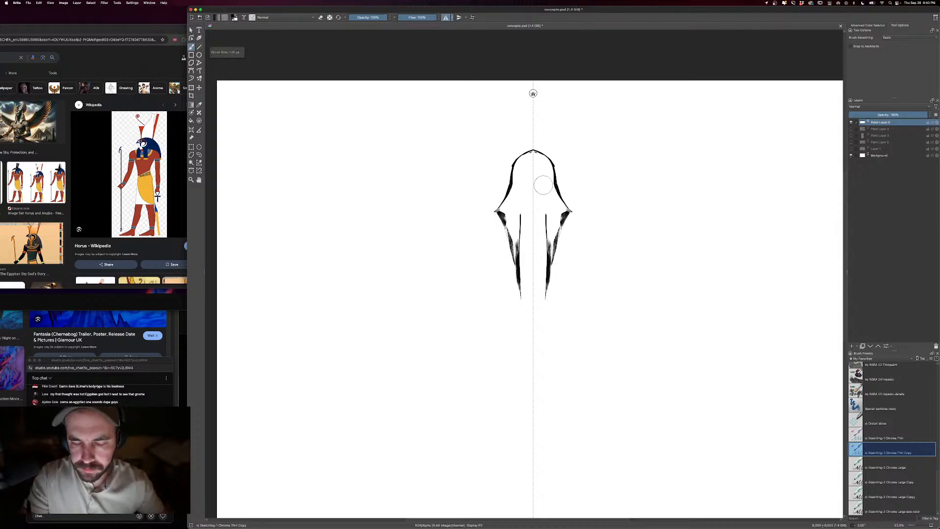
pyautogui.moveTo(533, 178)
pyautogui.mouseDown()
pyautogui.moveTo(522, 202)
pyautogui.moveTo(534, 223)
pyautogui.moveTo(530, 194)
pyautogui.mouseUp()
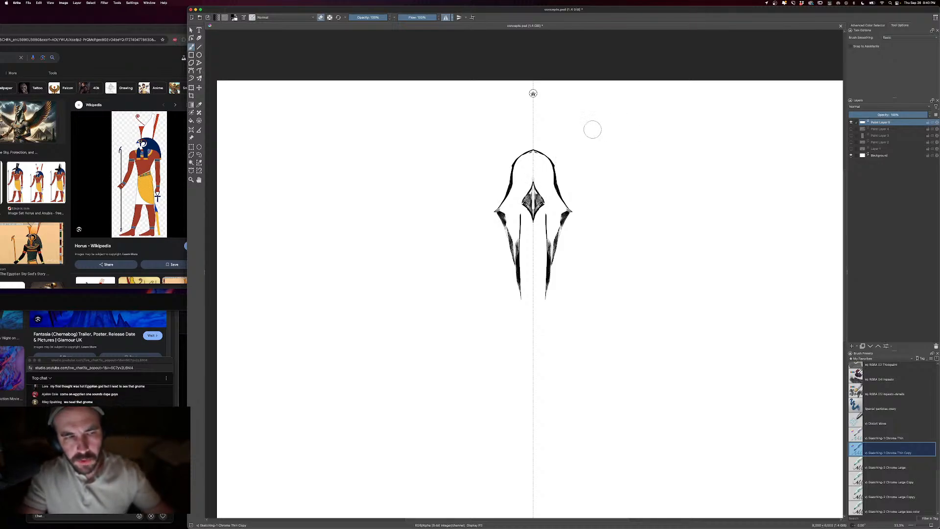
pyautogui.press('e')
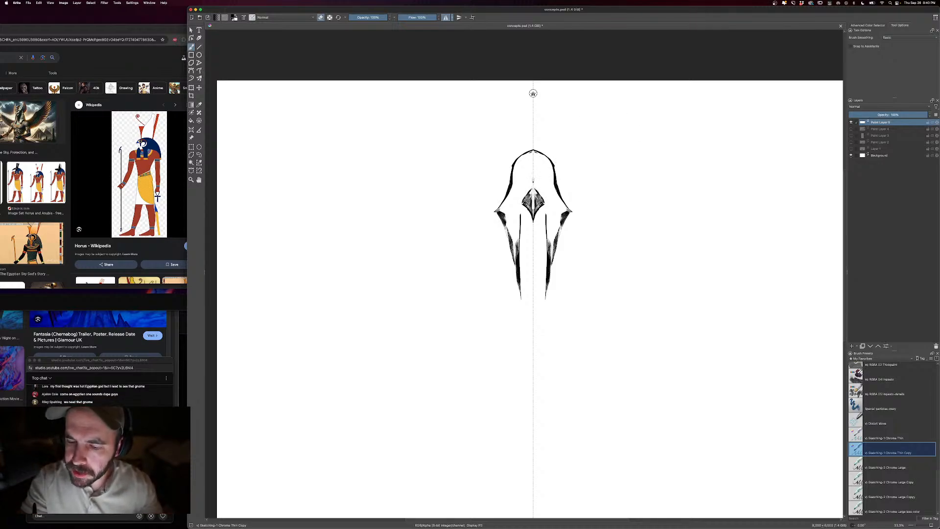
pyautogui.press('e')
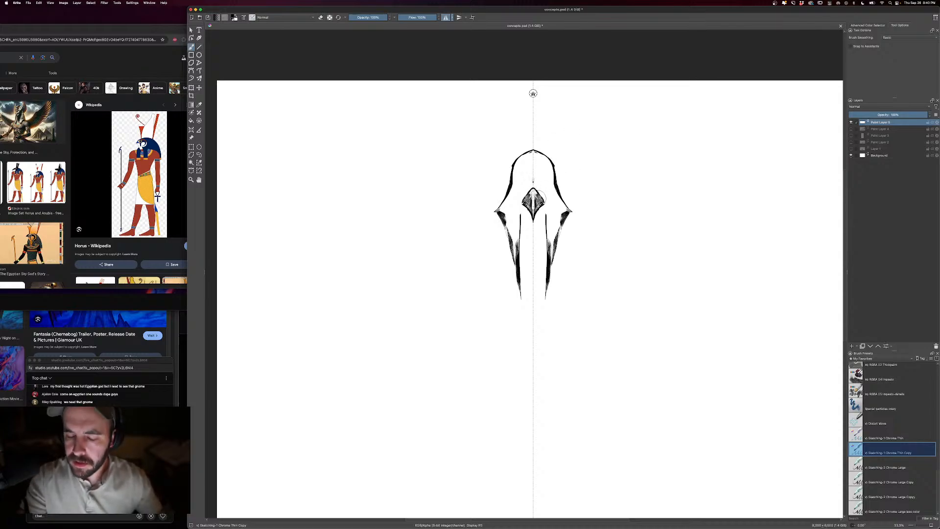
pyautogui.press('e')
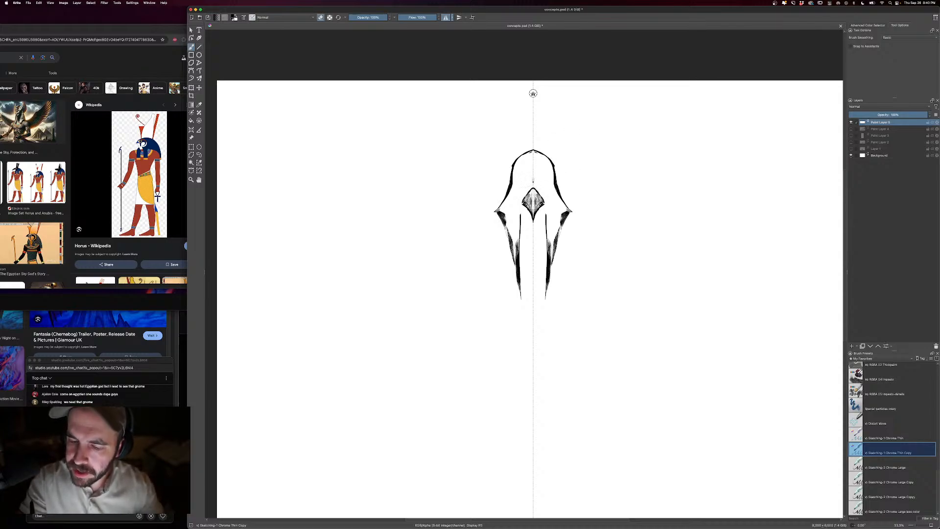
pyautogui.press('e')
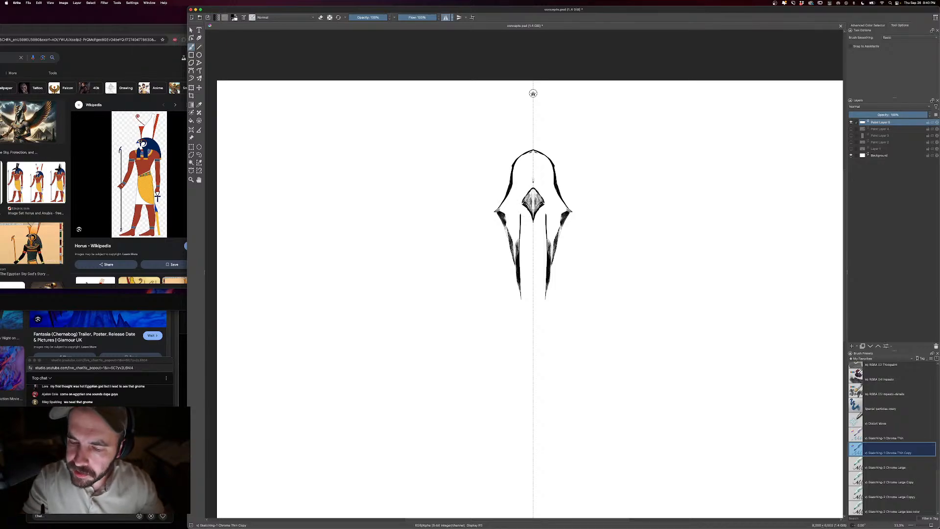
# - Draw mirrored slanted eyes above the beak and curved lines sweeping outward from its sides, refining them with the eraser
pyautogui.moveTo(520, 198)
pyautogui.mouseDown()
pyautogui.moveTo(509, 204)
pyautogui.moveTo(525, 203)
pyautogui.moveTo(518, 189)
pyautogui.mouseUp()
pyautogui.press('[')
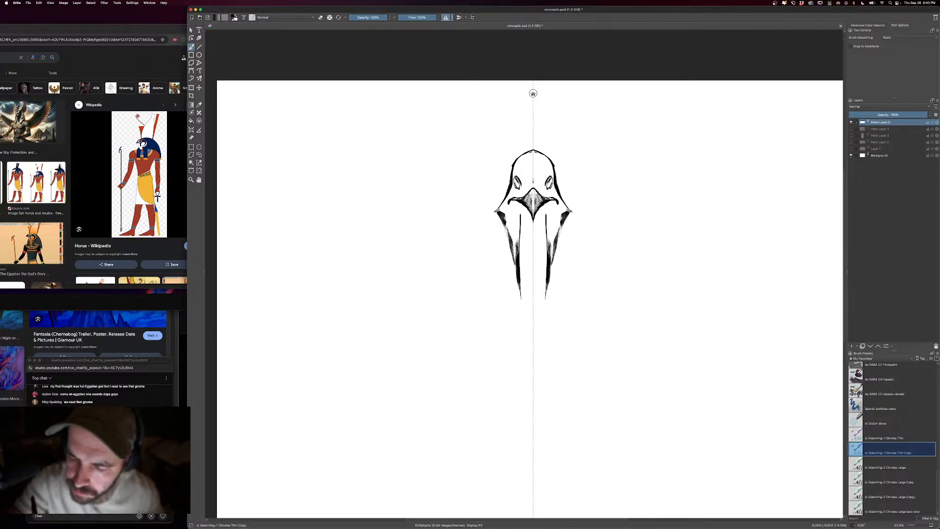
pyautogui.press('e')
pyautogui.press('e')
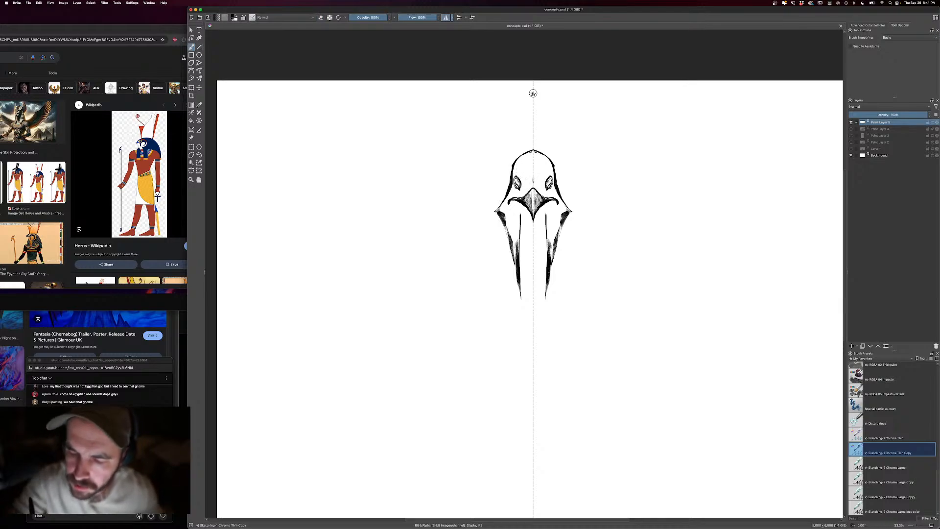
# - Draw an oval forehead ornament with two thin upright horns and darken the areas around the eyes
pyautogui.moveTo(521, 181)
pyautogui.mouseDown()
pyautogui.moveTo(524, 194)
pyautogui.moveTo(519, 157)
pyautogui.moveTo(514, 169)
pyautogui.moveTo(522, 131)
pyautogui.moveTo(531, 191)
pyautogui.mouseUp()
pyautogui.press('e')
pyautogui.press('e')
pyautogui.press('[')
pyautogui.press('[')
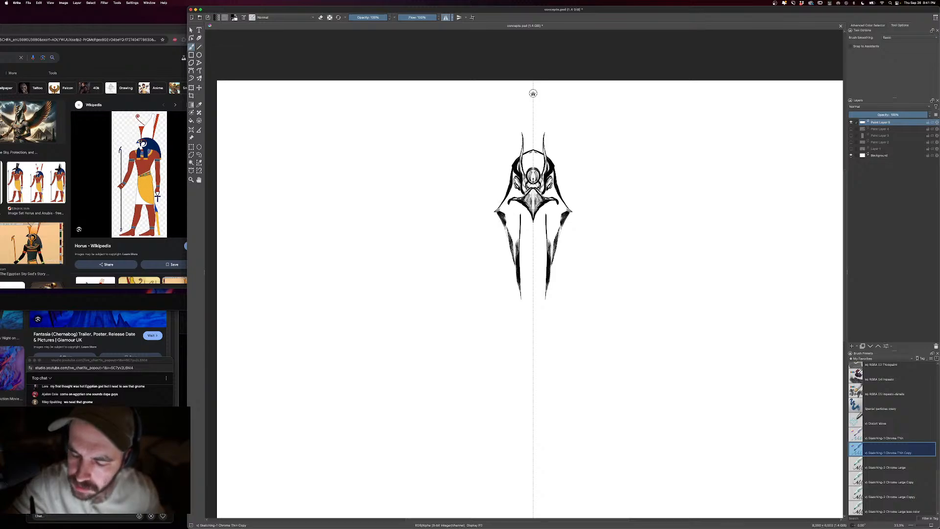
# - Trim the headdress's outer edges with the eraser and shade its flaring sides beside the eyes
pyautogui.press('e')
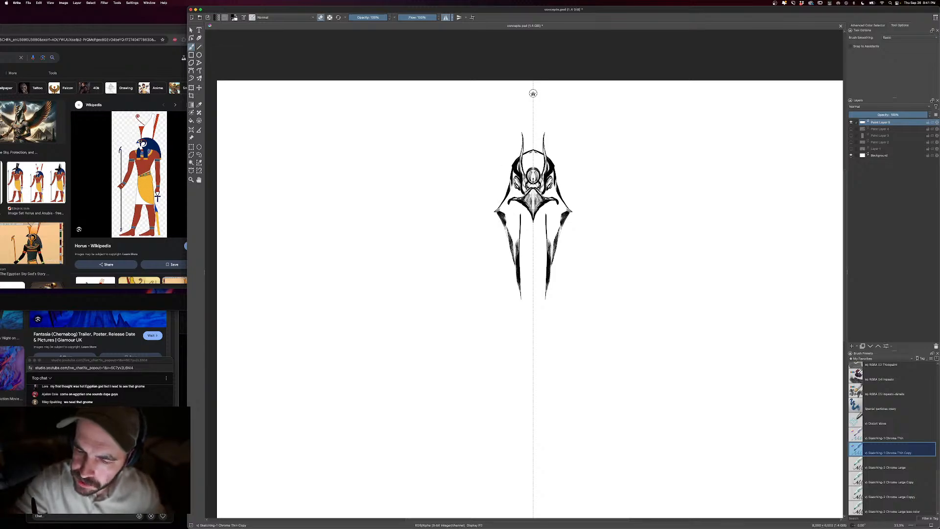
pyautogui.moveTo(511, 182)
pyautogui.mouseDown()
pyautogui.moveTo(508, 193)
pyautogui.moveTo(510, 166)
pyautogui.moveTo(495, 212)
pyautogui.mouseUp()
pyautogui.press('e')
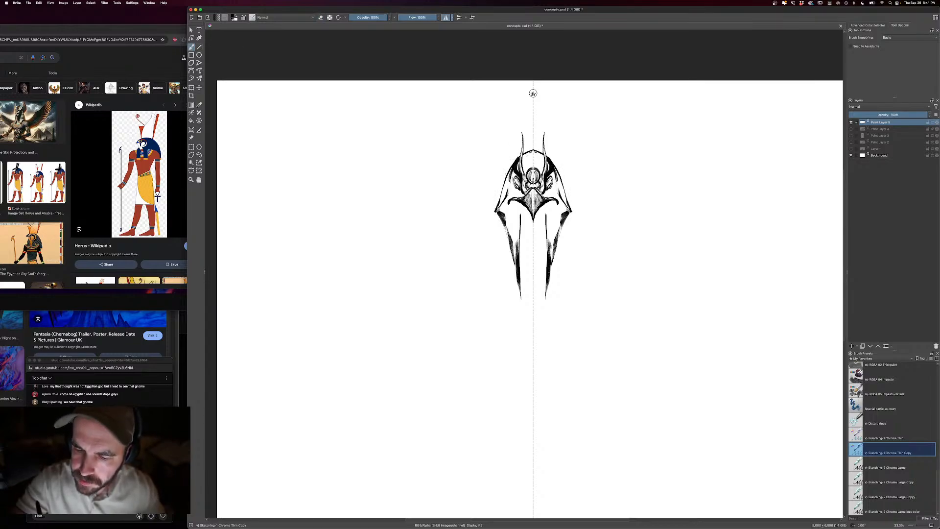
pyautogui.moveTo(510, 170)
pyautogui.mouseDown()
pyautogui.moveTo(499, 202)
pyautogui.moveTo(522, 195)
pyautogui.mouseUp()
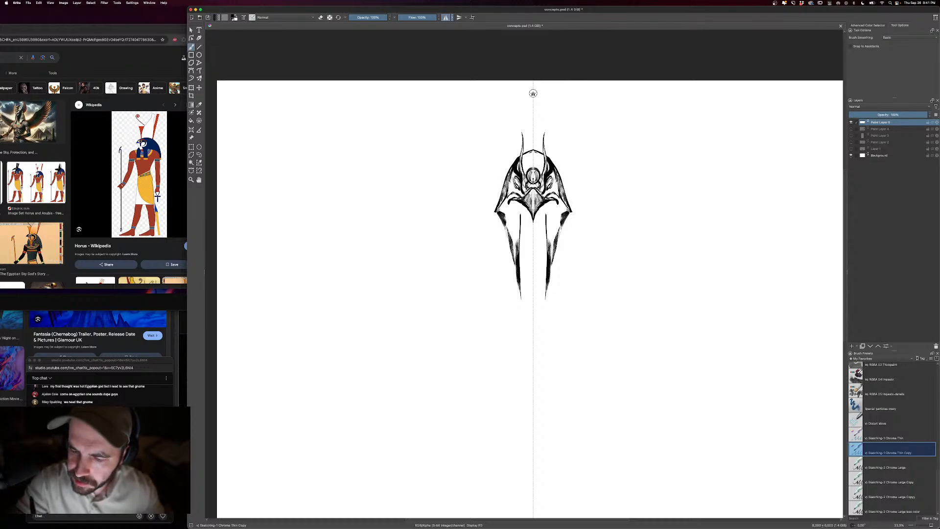
# - Draw a dark lower face with a pointed chin beneath the beak, adding heavy shading between the lappets
pyautogui.press(']')
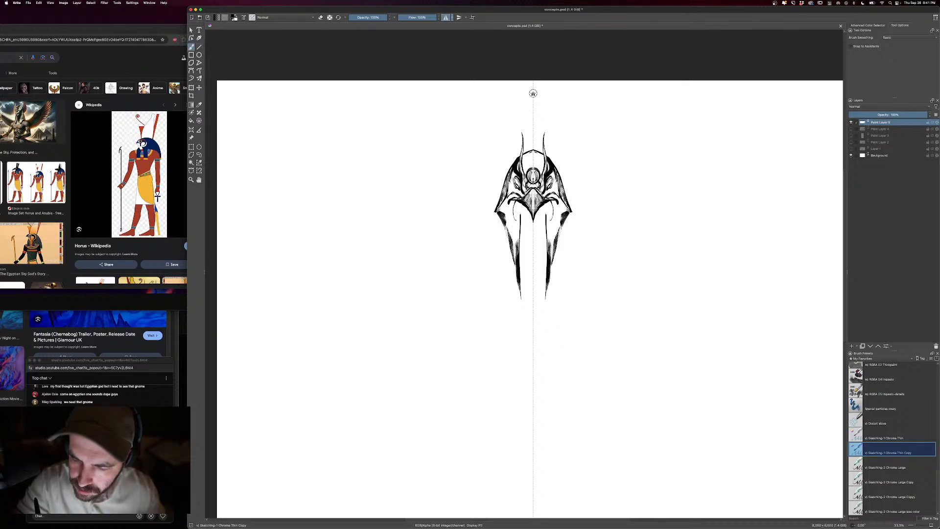
pyautogui.moveTo(551, 210)
pyautogui.mouseDown()
pyautogui.moveTo(549, 252)
pyautogui.moveTo(550, 223)
pyautogui.mouseUp()
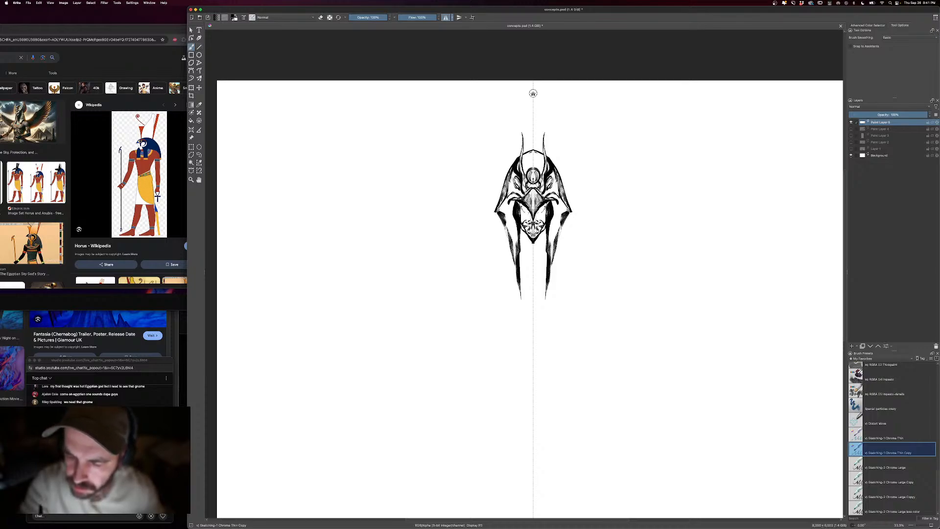
pyautogui.press(']')
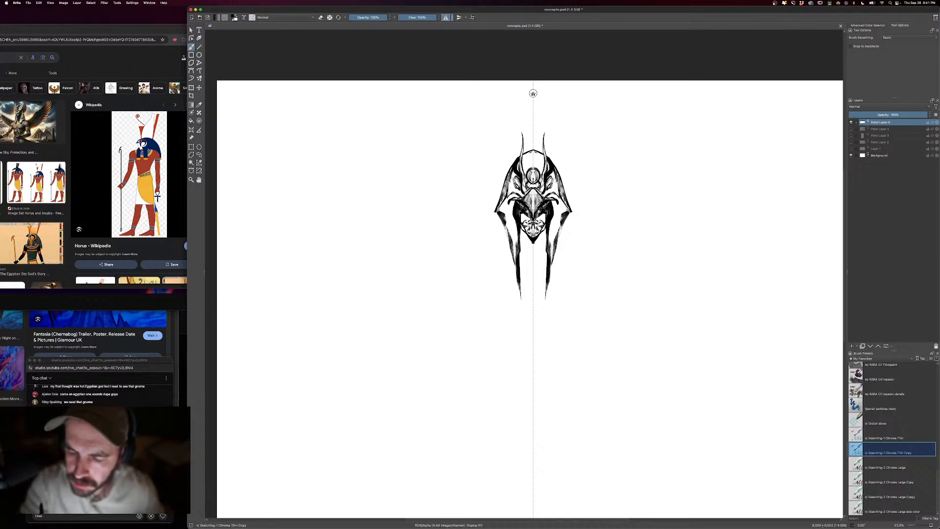
pyautogui.moveTo(545, 224); pyautogui.dragTo(535, 249)
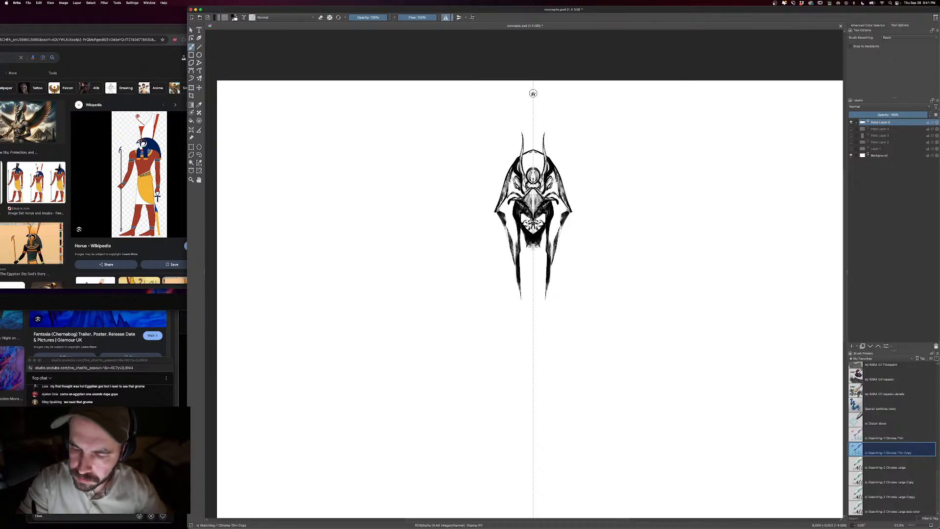
# - Erase light streaks along the headdress's upper sides and outer edges to break up the black shading
pyautogui.press('e')
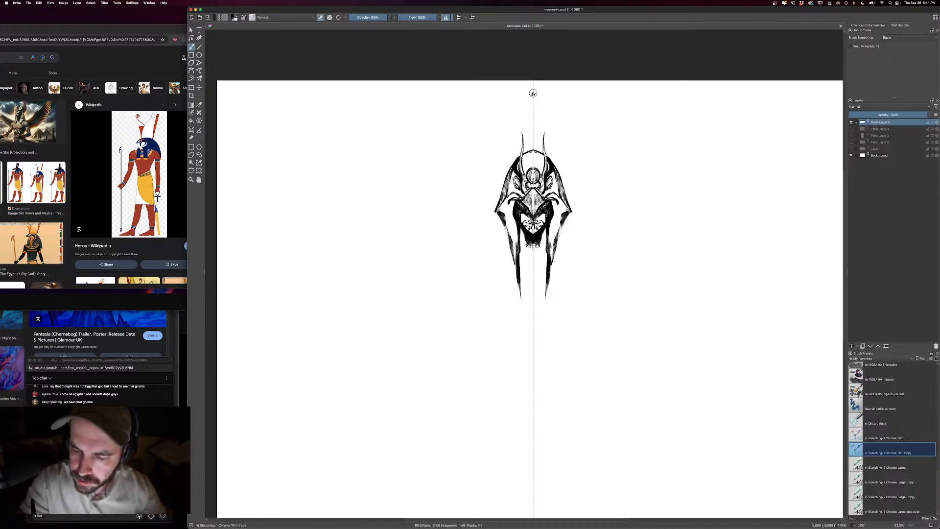
pyautogui.press('e')
pyautogui.moveTo(519, 179); pyautogui.dragTo(510, 188)
pyautogui.moveTo(512, 176); pyautogui.dragTo(504, 193)
pyautogui.moveTo(509, 178); pyautogui.dragTo(504, 197)
pyautogui.press('e')
pyautogui.moveTo(508, 183); pyautogui.dragTo(502, 200)
pyautogui.moveTo(512, 164); pyautogui.dragTo(507, 182)
pyautogui.moveTo(525, 152); pyautogui.dragTo(511, 168)
pyautogui.moveTo(519, 158); pyautogui.dragTo(509, 173)
pyautogui.moveTo(517, 159); pyautogui.dragTo(503, 186)
pyautogui.moveTo(511, 161); pyautogui.dragTo(504, 187)
pyautogui.press('e')
pyautogui.press(']')
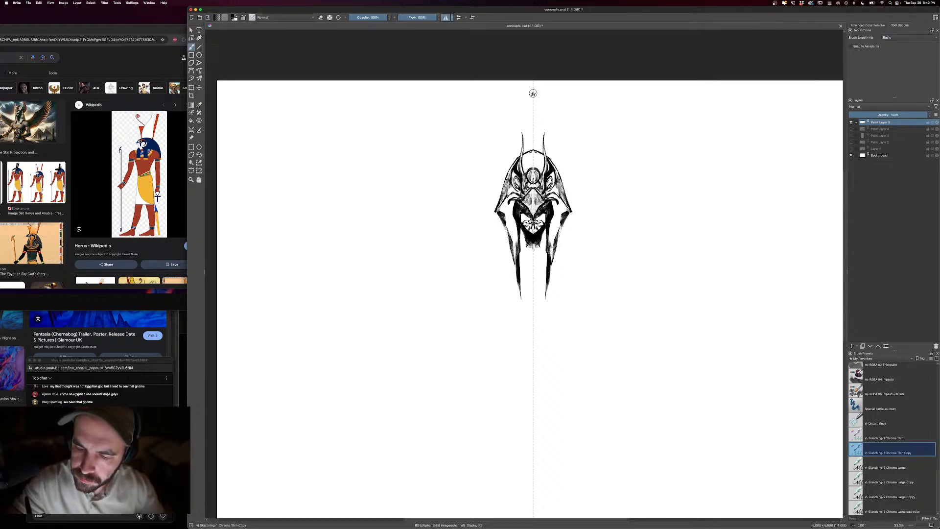
# - Shade the flared lower corners of the headdress and the hanging lappets with mirrored vertical strokes
pyautogui.press('[')
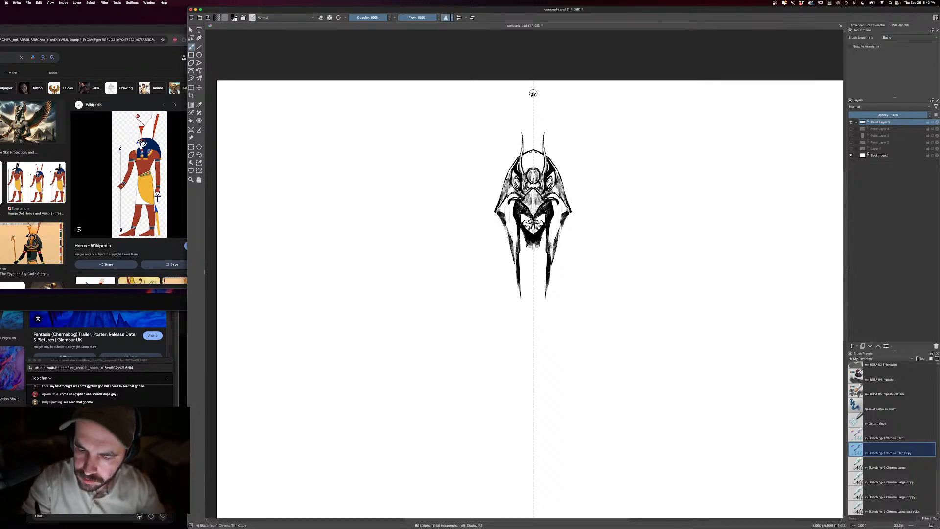
pyautogui.moveTo(509, 204); pyautogui.dragTo(509, 227)
pyautogui.moveTo(509, 206)
pyautogui.mouseDown()
pyautogui.moveTo(507, 233)
pyautogui.moveTo(498, 201)
pyautogui.moveTo(517, 263)
pyautogui.mouseUp()
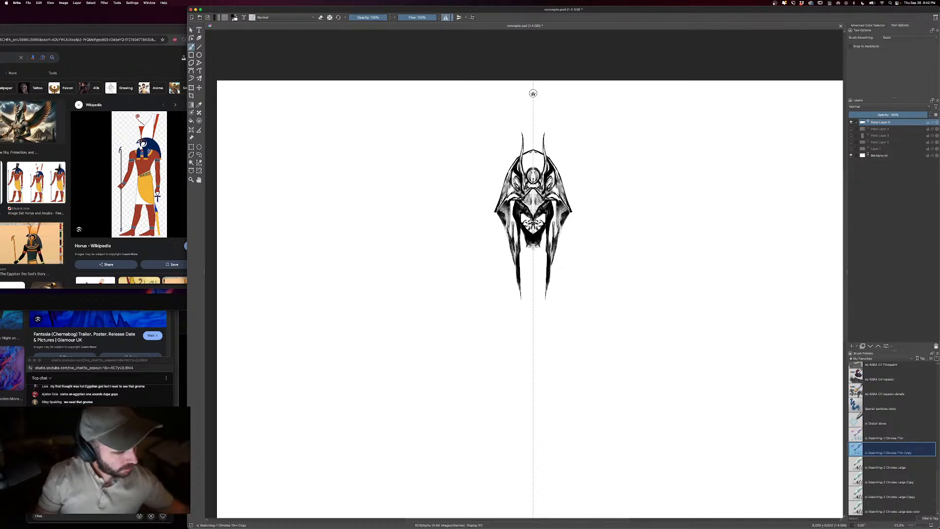
# - Draw mirrored pointed spikes extending outward and down from the headdress's lower corners
pyautogui.press('-')
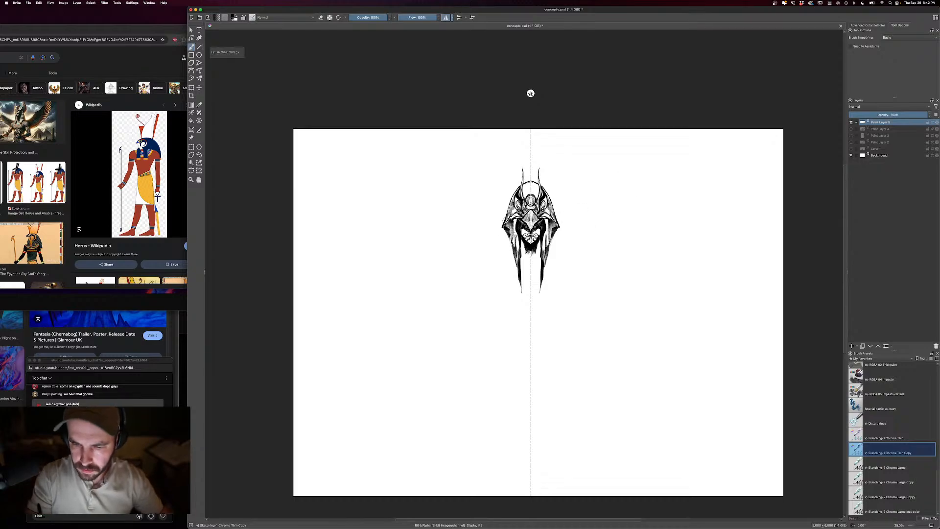
pyautogui.moveTo(501, 228); pyautogui.dragTo(487, 243)
pyautogui.moveTo(488, 243); pyautogui.dragTo(504, 256)
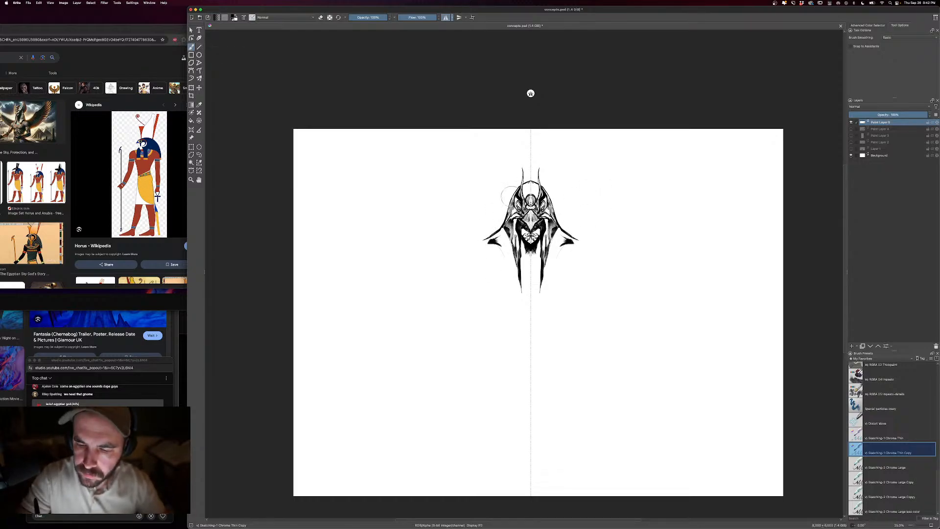
# - Draw a tall crown with pointed sides and a notched top around a circular disc, cleaning up the disc with the eraser
pyautogui.moveTo(508, 207)
pyautogui.mouseDown()
pyautogui.moveTo(502, 169)
pyautogui.moveTo(520, 140)
pyautogui.moveTo(531, 146)
pyautogui.moveTo(519, 155)
pyautogui.moveTo(526, 176)
pyautogui.mouseUp()
pyautogui.press('[')
pyautogui.press('e')
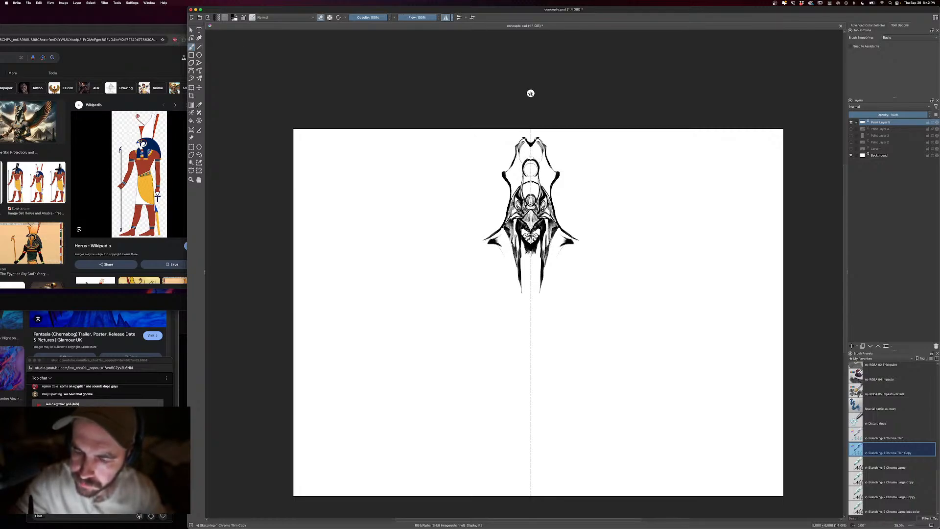
pyautogui.press('e')
pyautogui.press('e')
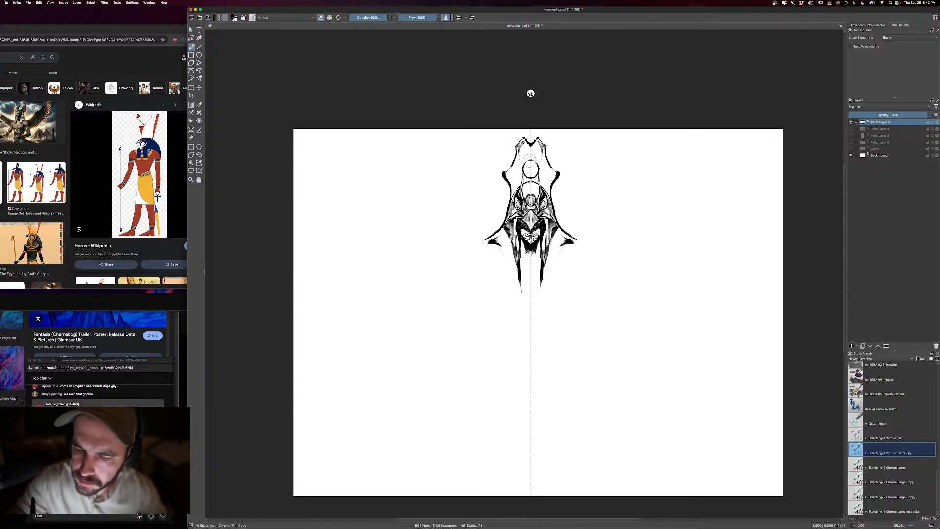
pyautogui.press('e')
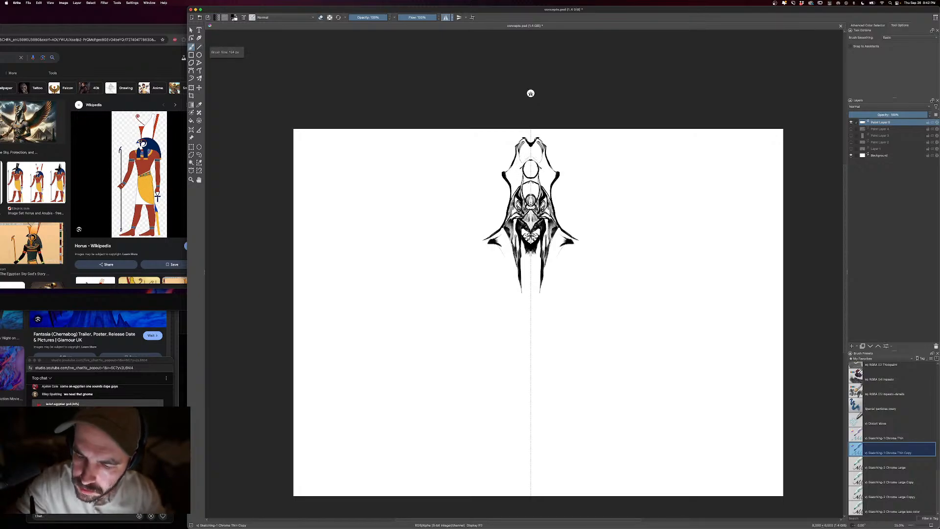
# - Add inner contour lines along the crown's sides with a larger brush and thin its outer lines with the eraser
pyautogui.press(']')
pyautogui.press(']')
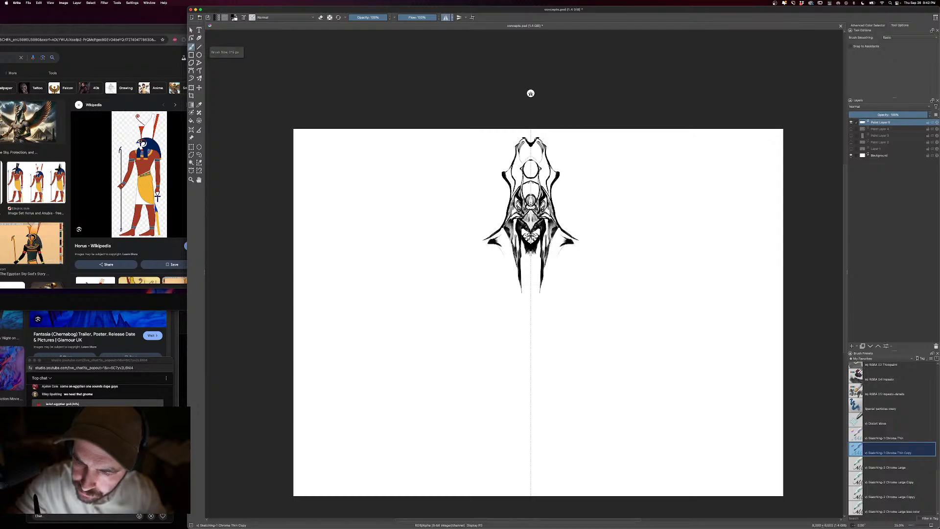
pyautogui.press('e')
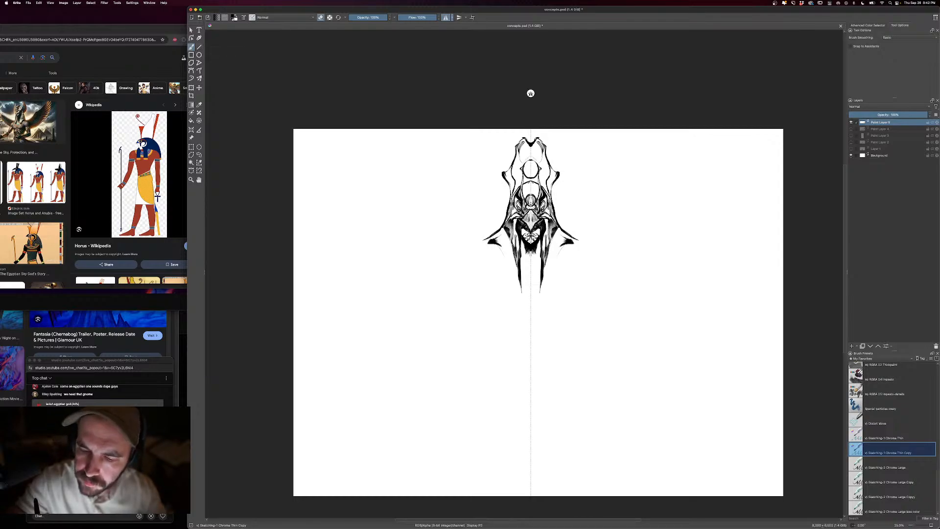
pyautogui.press('e')
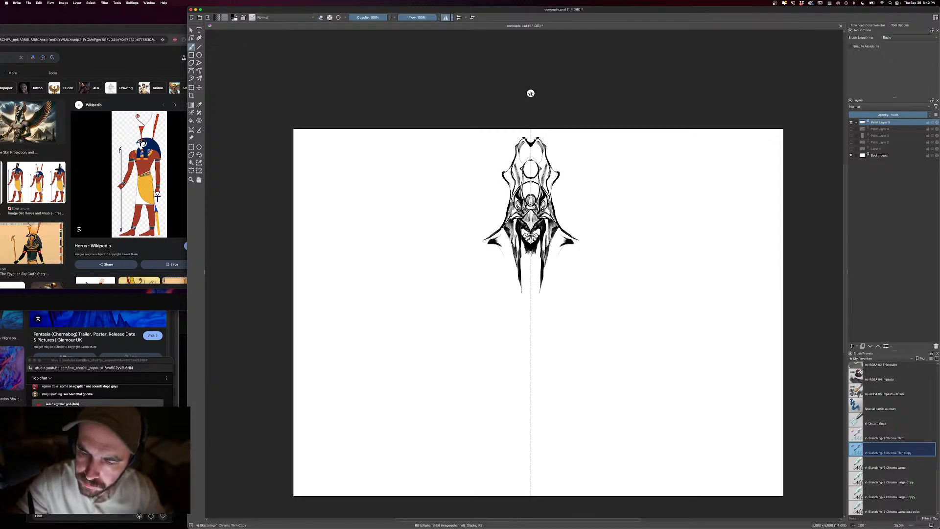
# - Paint ornamental details inside the crown's disc and darken the lower face, undoing unwanted strokes
pyautogui.moveTo(516, 165)
pyautogui.mouseDown()
pyautogui.moveTo(532, 144)
pyautogui.moveTo(530, 173)
pyautogui.mouseUp()
pyautogui.hotkey('ctrl', 'z')
pyautogui.hotkey('ctrl', 'z')
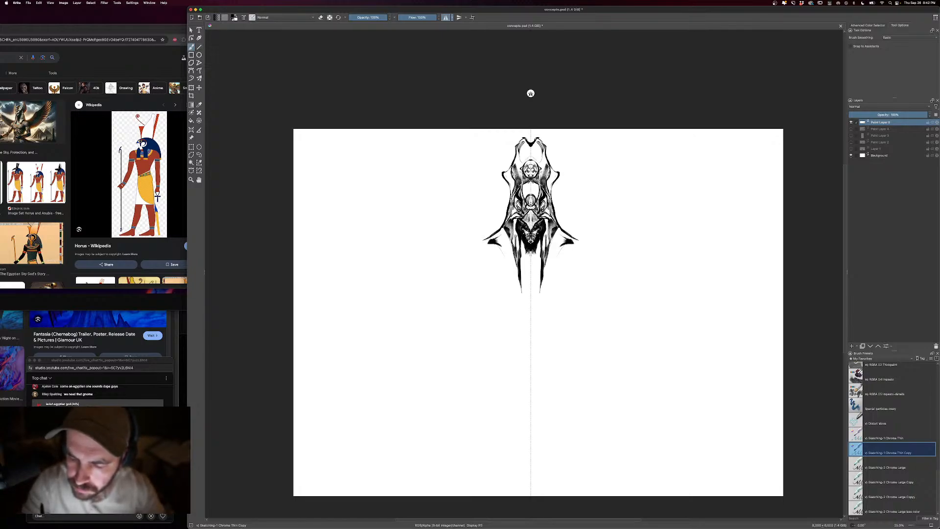
# - Rework the lower face with alternating eraser and brush strokes into light cheeks, a mouth and a narrow chin
pyautogui.press('e')
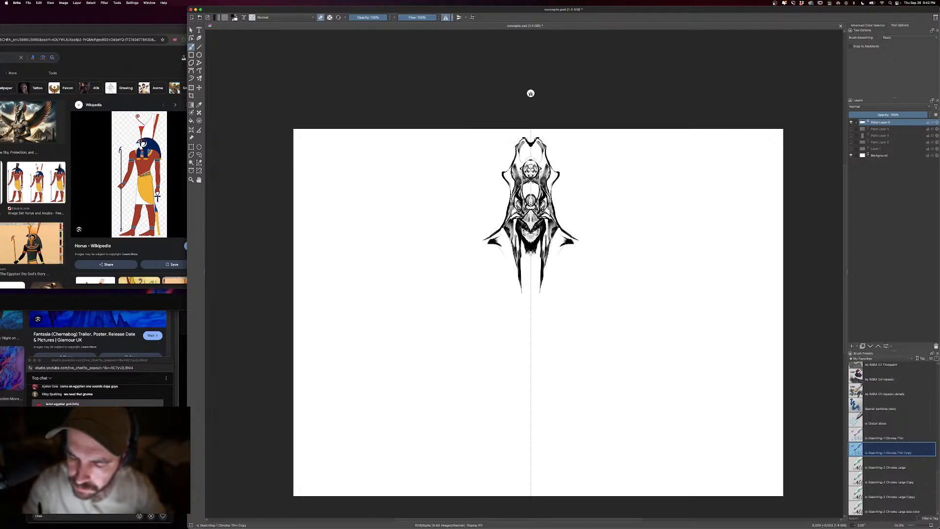
pyautogui.press('e')
pyautogui.press('e')
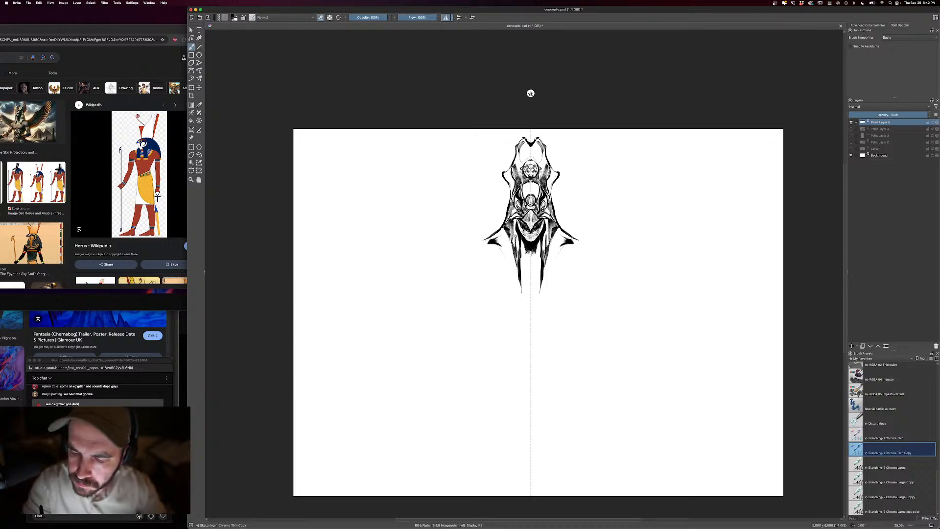
pyautogui.press('e')
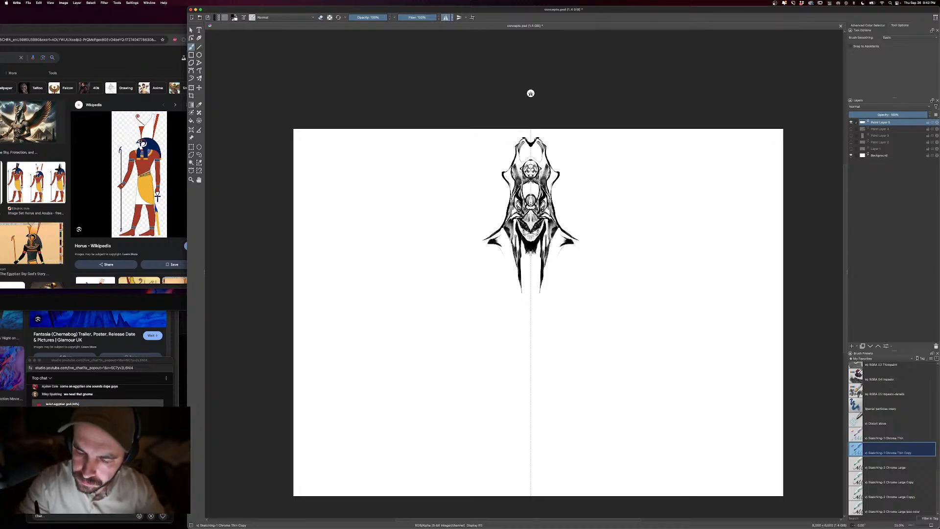
pyautogui.press('e')
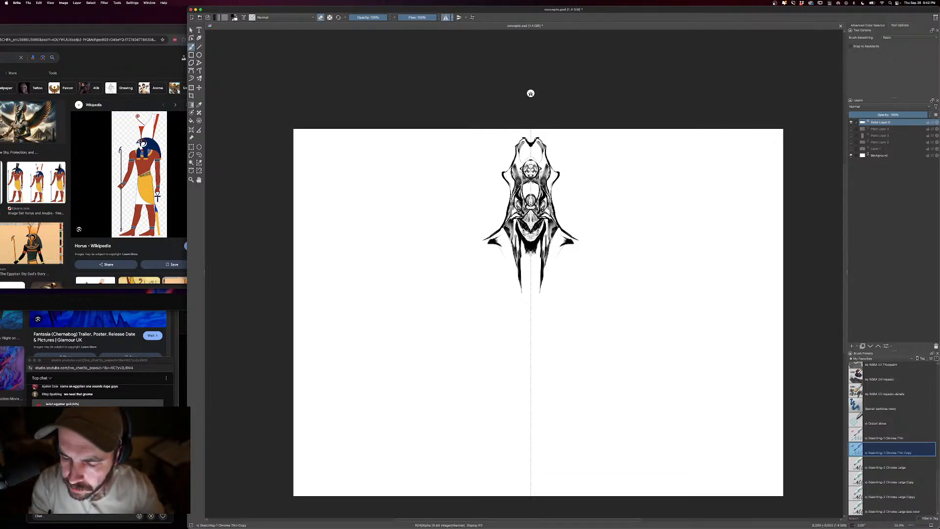
pyautogui.press('e')
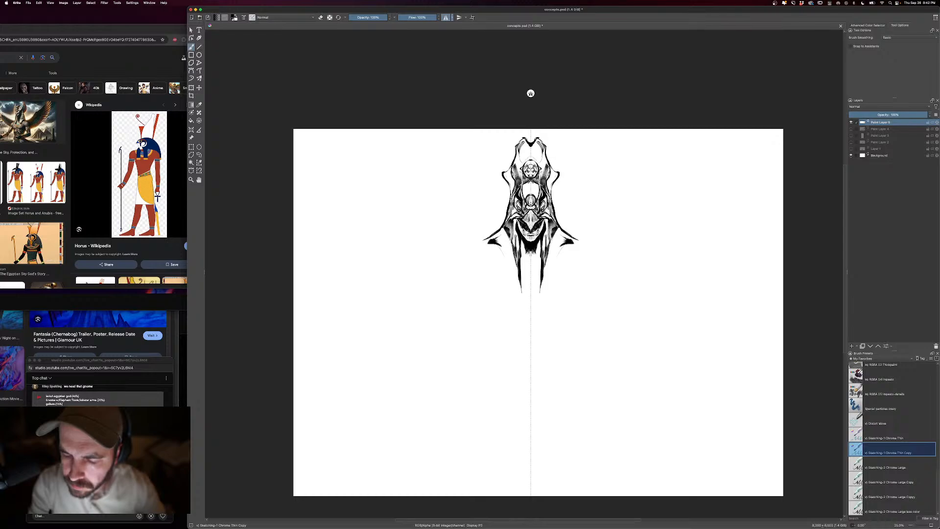
pyautogui.press('e')
pyautogui.press('e')
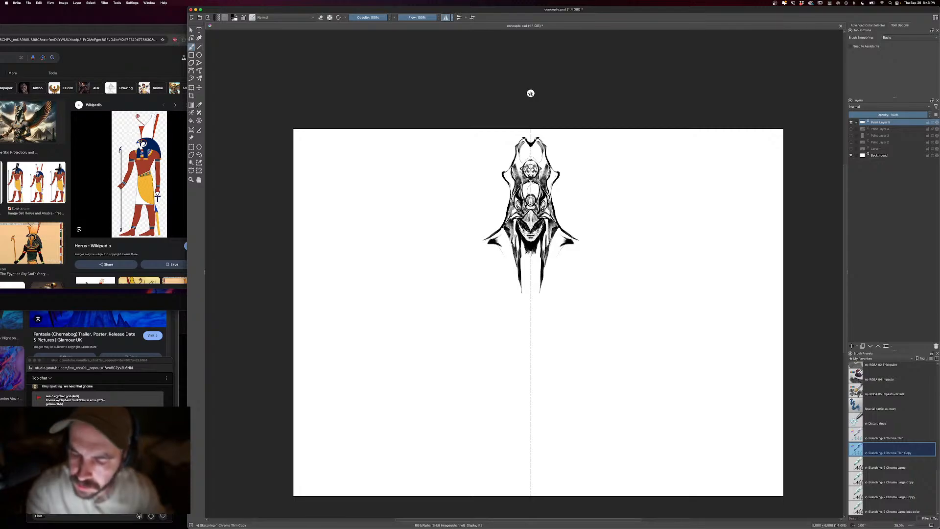
# - Draw hanging side ornaments with round medallions below the headdress, using a larger then smaller brush and cleaning them up with the eraser
pyautogui.press(']')
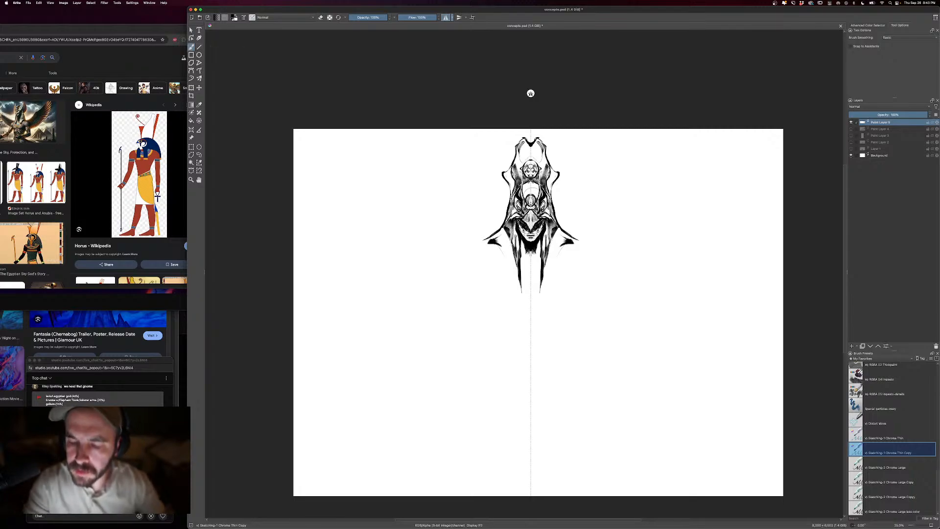
pyautogui.press(']')
pyautogui.moveTo(496, 241)
pyautogui.mouseDown()
pyautogui.moveTo(499, 268)
pyautogui.moveTo(514, 272)
pyautogui.moveTo(510, 294)
pyautogui.mouseUp()
pyautogui.press('[')
pyautogui.moveTo(502, 261); pyautogui.dragTo(512, 292)
pyautogui.press('e')
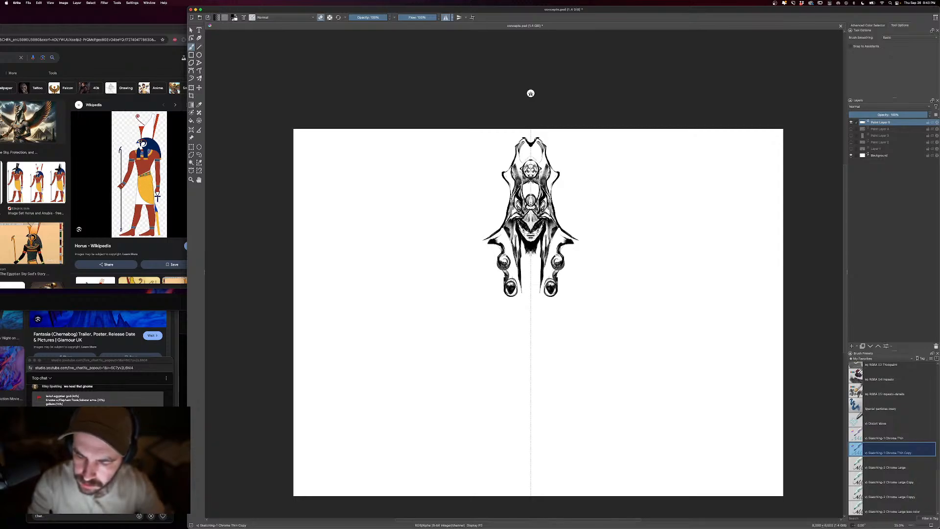
pyautogui.press('e')
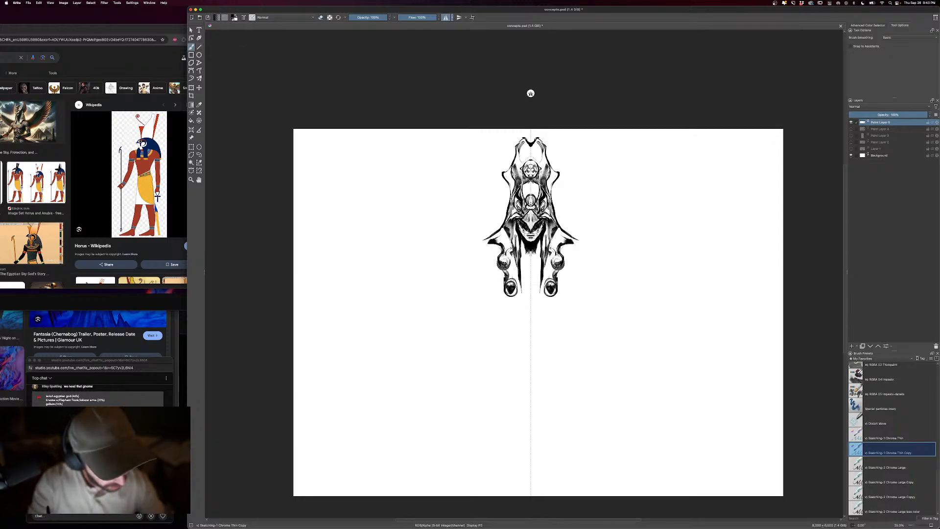
# - Fill the neck and chest below the chin with a dark pointed ornament, refining it with brush and eraser
pyautogui.moveTo(513, 256)
pyautogui.mouseDown()
pyautogui.moveTo(511, 274)
pyautogui.moveTo(529, 276)
pyautogui.mouseUp()
pyautogui.moveTo(521, 271); pyautogui.dragTo(529, 290)
pyautogui.moveTo(526, 278)
pyautogui.mouseDown()
pyautogui.moveTo(531, 297)
pyautogui.moveTo(529, 281)
pyautogui.mouseUp()
pyautogui.moveTo(523, 267); pyautogui.dragTo(526, 280)
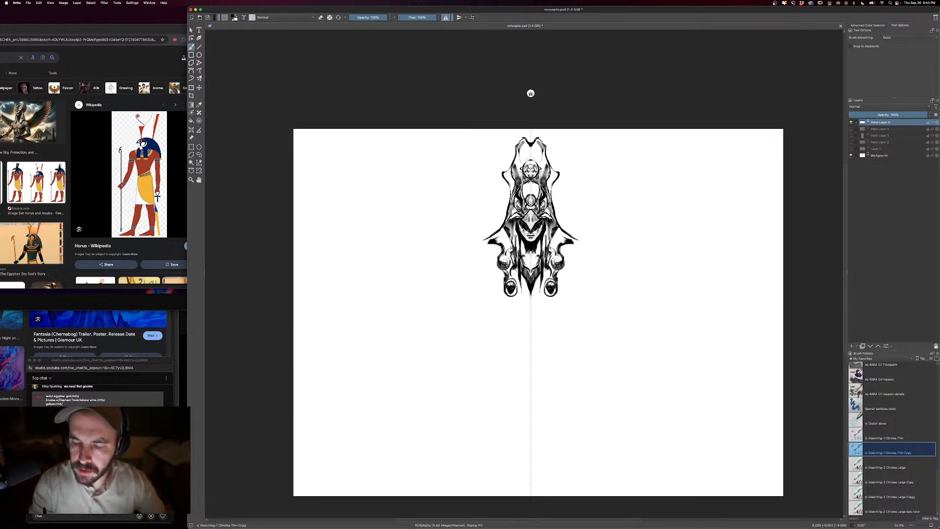
pyautogui.moveTo(523, 242); pyautogui.dragTo(529, 267)
pyautogui.moveTo(524, 258); pyautogui.dragTo(529, 267)
pyautogui.press('e')
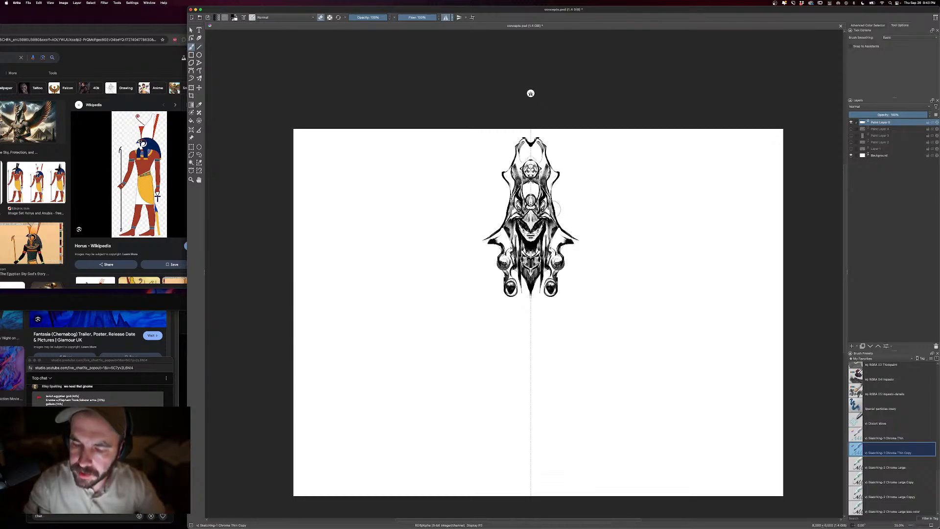
pyautogui.press('e')
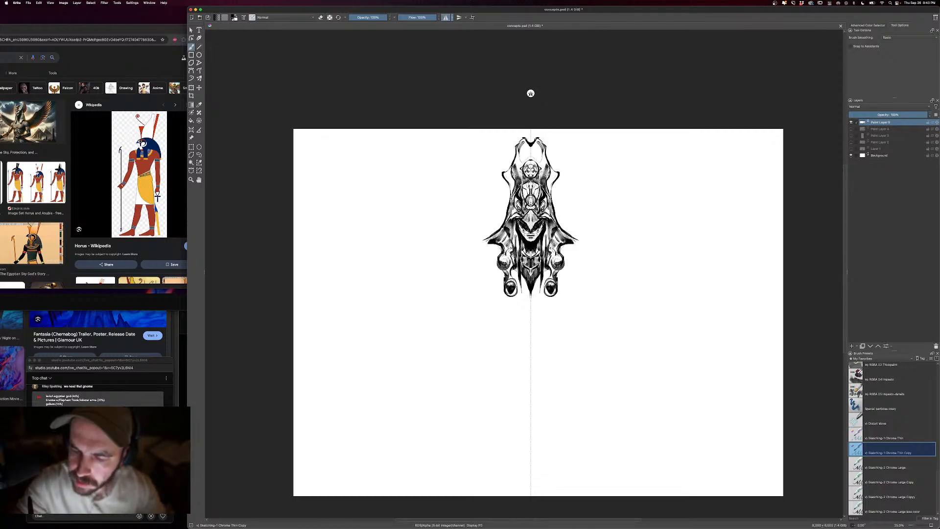
# - Outline wide pointed sleeve panels spreading outward from the shoulders with a larger brush, undoing an unwanted stroke
pyautogui.press('-')
pyautogui.press(']')
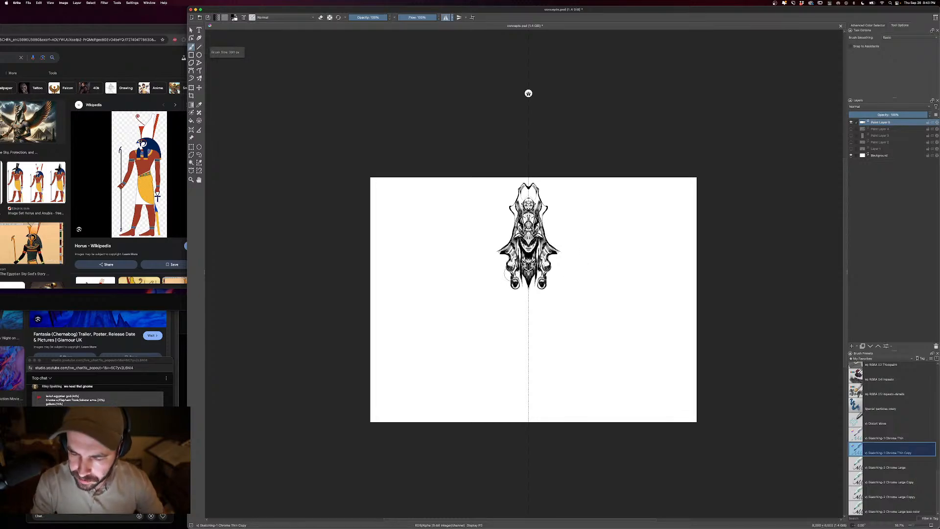
pyautogui.moveTo(510, 277)
pyautogui.mouseDown()
pyautogui.moveTo(479, 289)
pyautogui.moveTo(459, 279)
pyautogui.moveTo(506, 238)
pyautogui.moveTo(464, 263)
pyautogui.moveTo(412, 266)
pyautogui.moveTo(615, 268)
pyautogui.moveTo(601, 277)
pyautogui.moveTo(448, 273)
pyautogui.moveTo(468, 297)
pyautogui.moveTo(491, 298)
pyautogui.moveTo(509, 337)
pyautogui.mouseUp()
pyautogui.press('super+z')
pyautogui.moveTo(510, 337)
pyautogui.mouseDown()
pyautogui.moveTo(508, 273)
pyautogui.moveTo(504, 314)
pyautogui.moveTo(493, 287)
pyautogui.moveTo(471, 282)
pyautogui.mouseUp()
pyautogui.press('e')
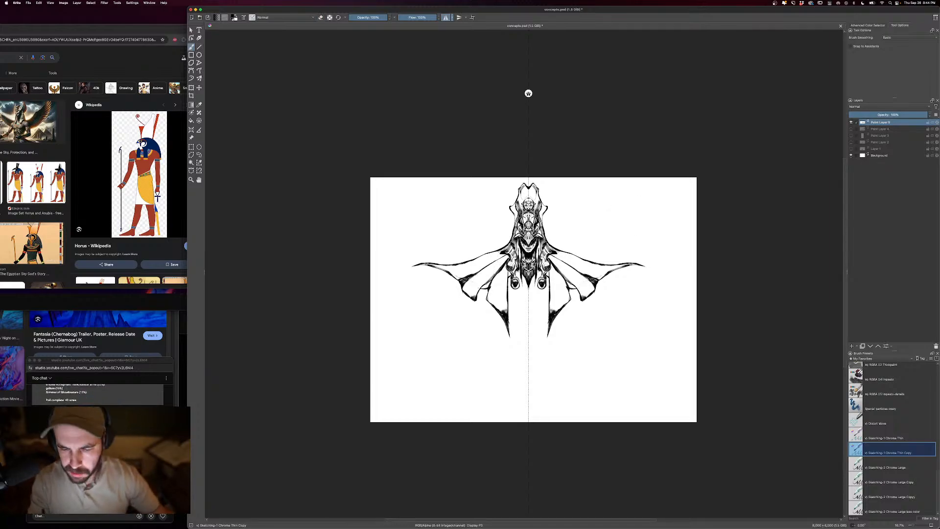
# - Extend the pointed chest ornament downward and shade the inner sleeve panels with brush strokes
pyautogui.press('e')
pyautogui.moveTo(502, 268)
pyautogui.mouseDown()
pyautogui.moveTo(520, 278)
pyautogui.moveTo(528, 300)
pyautogui.mouseUp()
pyautogui.press('[')
pyautogui.moveTo(524, 283); pyautogui.dragTo(525, 290)
pyautogui.moveTo(521, 278); pyautogui.dragTo(509, 299)
pyautogui.moveTo(519, 288); pyautogui.dragTo(511, 298)
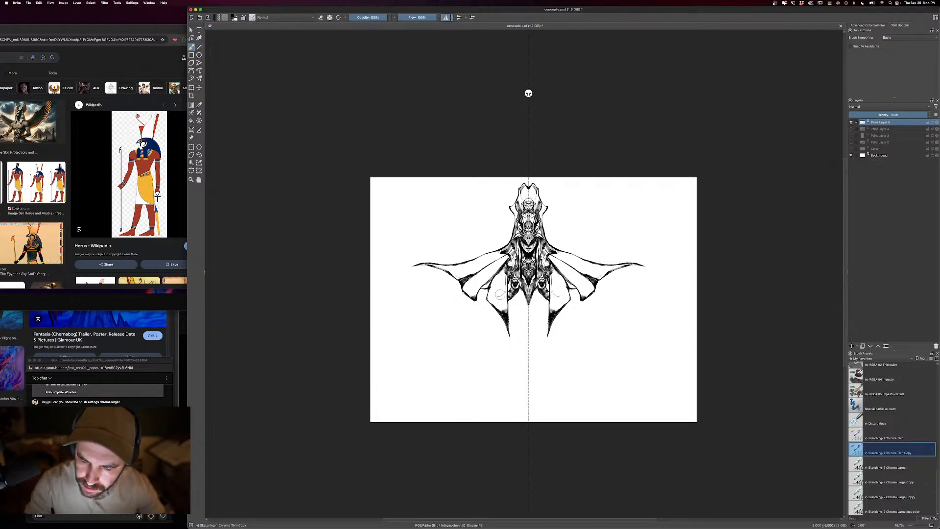
pyautogui.moveTo(499, 298)
pyautogui.mouseDown()
pyautogui.moveTo(501, 307)
pyautogui.moveTo(492, 302)
pyautogui.mouseUp()
pyautogui.moveTo(489, 299); pyautogui.dragTo(497, 306)
pyautogui.press('[')
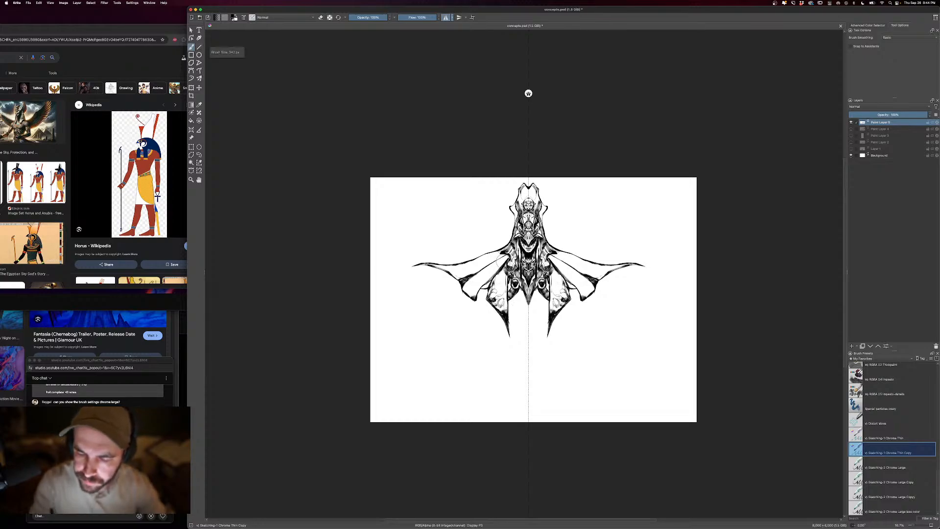
# - Shade the folds of the middle sleeve panels and reshape their lower points
pyautogui.moveTo(505, 259); pyautogui.dragTo(478, 305)
pyautogui.press('e')
pyautogui.press('e')
pyautogui.moveTo(477, 291)
pyautogui.mouseDown()
pyautogui.moveTo(479, 308)
pyautogui.moveTo(476, 291)
pyautogui.mouseUp()
pyautogui.moveTo(479, 277)
pyautogui.mouseDown()
pyautogui.moveTo(466, 286)
pyautogui.moveTo(474, 280)
pyautogui.mouseUp()
pyautogui.moveTo(486, 272)
pyautogui.mouseDown()
pyautogui.moveTo(466, 283)
pyautogui.moveTo(485, 278)
pyautogui.moveTo(480, 260)
pyautogui.moveTo(463, 265)
pyautogui.mouseUp()
# - Shade the outer sleeves with a smaller brush and extend the thin arms outward toward the canvas edges
pyautogui.press('[')
pyautogui.press('[')
pyautogui.moveTo(486, 261); pyautogui.dragTo(471, 267)
pyautogui.moveTo(462, 267); pyautogui.dragTo(441, 266)
pyautogui.moveTo(453, 271)
pyautogui.mouseDown()
pyautogui.moveTo(407, 266)
pyautogui.moveTo(417, 263)
pyautogui.mouseUp()
pyautogui.press('[')
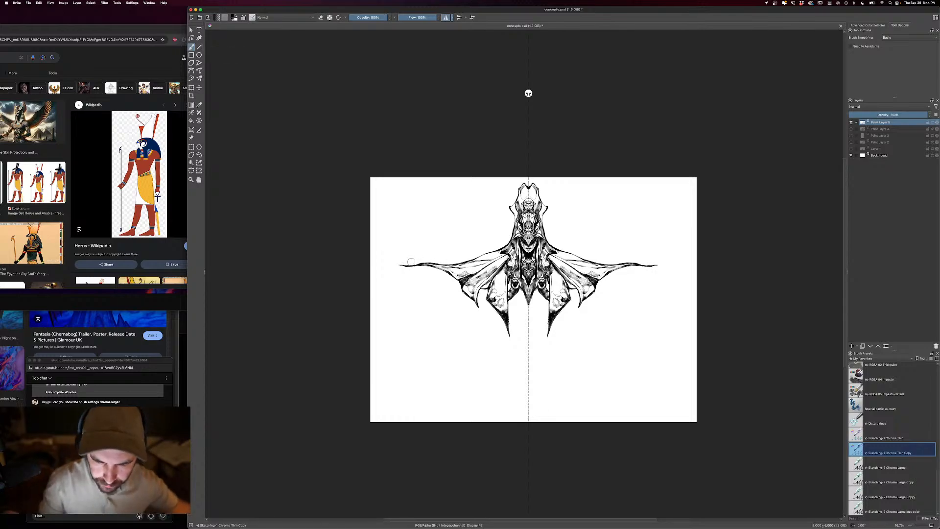
# - Draw clenched hands and wrists at the ends of the outstretched arms, undoing misplaced strokes
pyautogui.press('super+z')
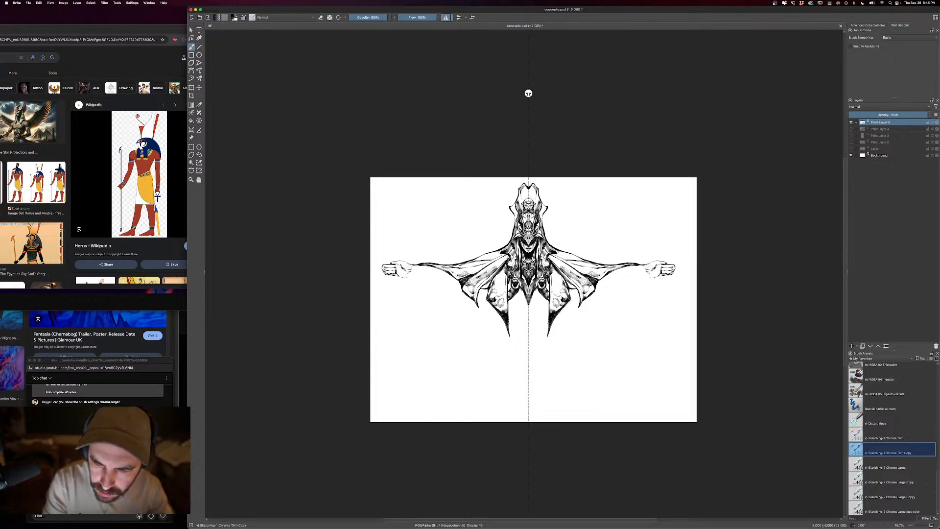
pyautogui.press('super+z')
pyautogui.moveTo(411, 274)
pyautogui.mouseDown()
pyautogui.moveTo(419, 266)
pyautogui.moveTo(414, 273)
pyautogui.mouseUp()
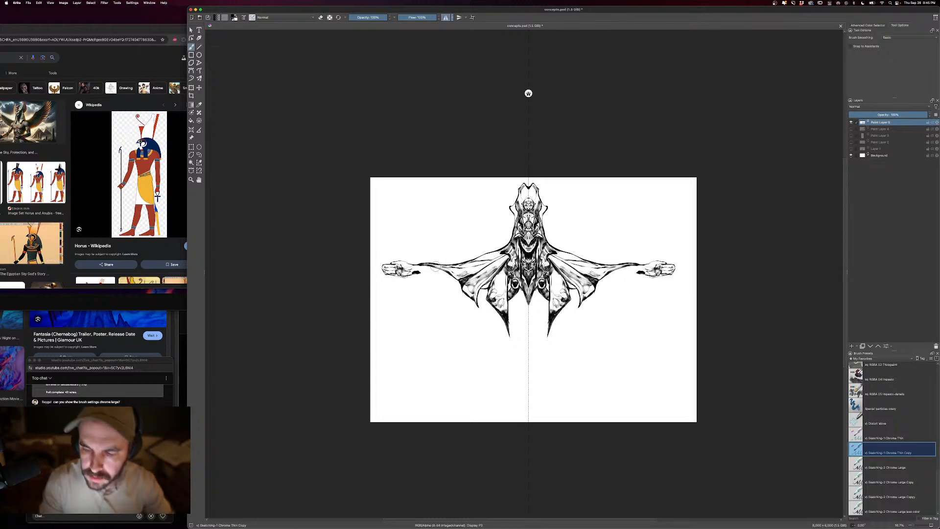
pyautogui.moveTo(739, 287); pyautogui.dragTo(753, 262)
pyautogui.press(']')
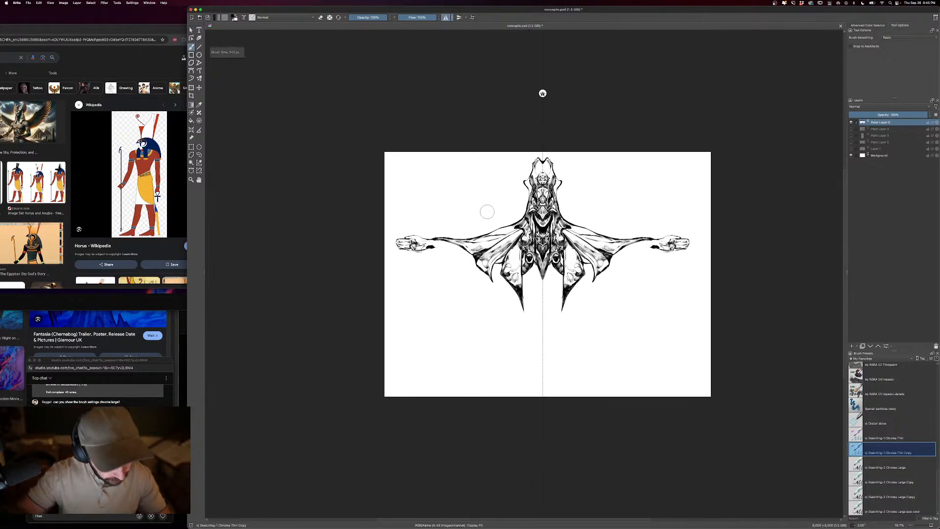
pyautogui.press(']')
pyautogui.moveTo(441, 248); pyautogui.dragTo(430, 246)
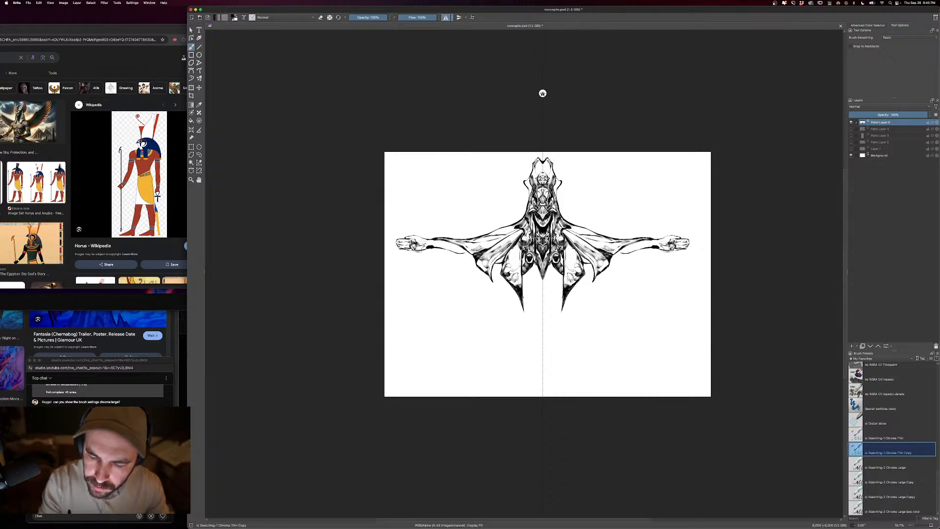
pyautogui.press('super+z')
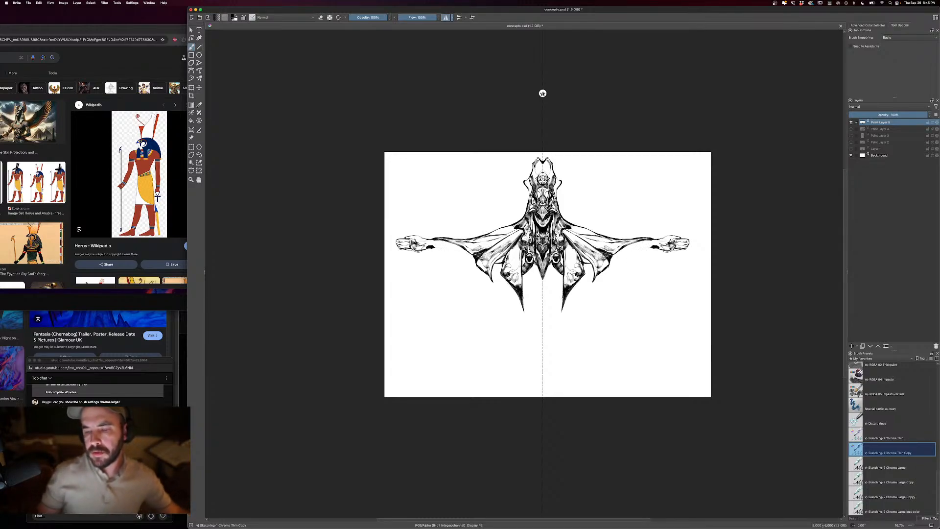
# - Draw beads, hanging tassels and rounded ornaments along the lower sleeve edges with a smaller brush, undoing the stray shape below the chest
pyautogui.press('[')
pyautogui.moveTo(441, 240); pyautogui.dragTo(474, 277)
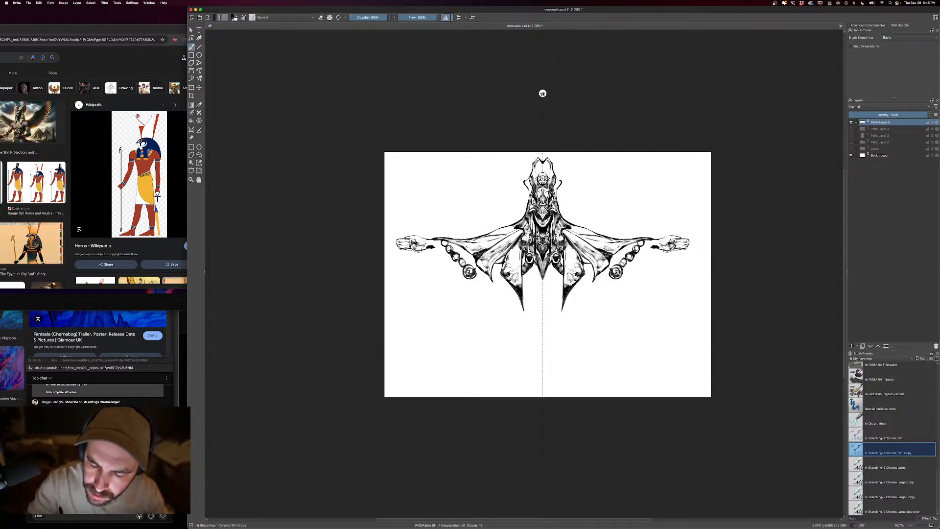
pyautogui.moveTo(439, 246); pyautogui.dragTo(450, 269)
pyautogui.moveTo(450, 255)
pyautogui.mouseDown()
pyautogui.moveTo(464, 287)
pyautogui.moveTo(480, 288)
pyautogui.mouseUp()
pyautogui.moveTo(475, 270); pyautogui.dragTo(485, 283)
pyautogui.moveTo(483, 283); pyautogui.dragTo(494, 295)
pyautogui.moveTo(494, 295)
pyautogui.mouseDown()
pyautogui.moveTo(480, 289)
pyautogui.moveTo(495, 294)
pyautogui.mouseUp()
pyautogui.moveTo(497, 289); pyautogui.dragTo(480, 288)
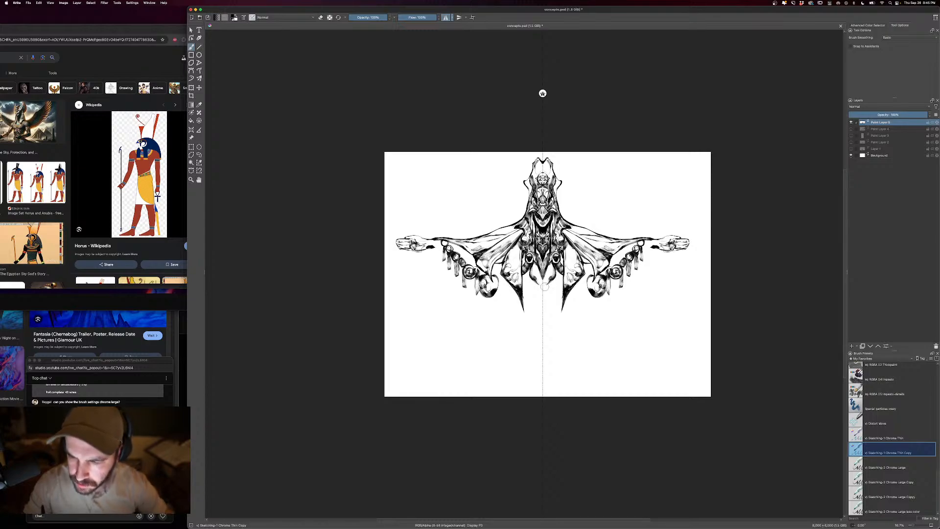
pyautogui.press('super+z')
pyautogui.press('super+z')
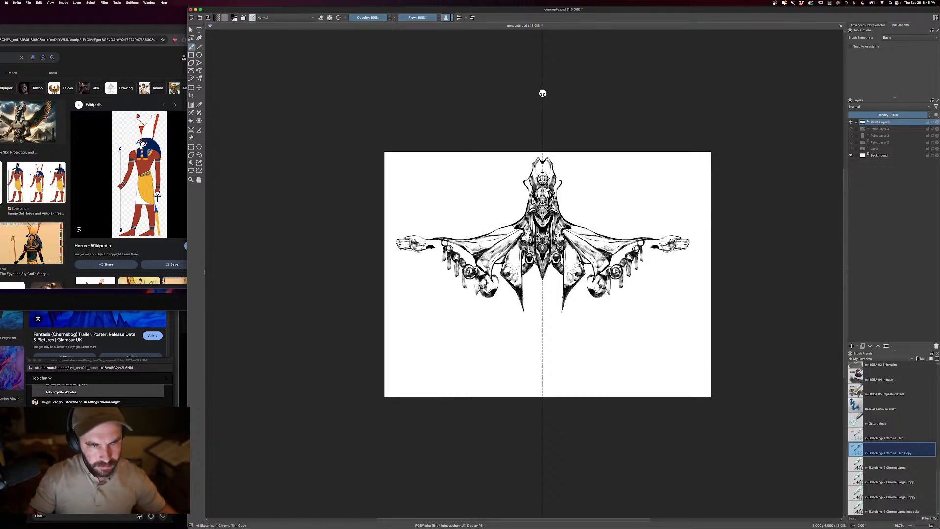
# - Paint the waist and a solid black skirt with pointed lower ends beneath the chest, using a larger brush
pyautogui.press(']')
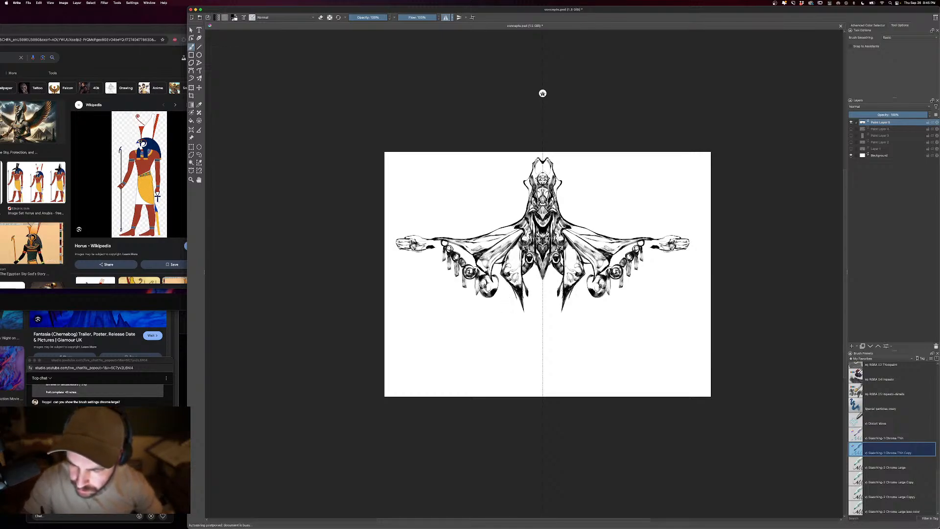
pyautogui.moveTo(527, 280); pyautogui.dragTo(540, 276)
pyautogui.moveTo(528, 279); pyautogui.dragTo(536, 275)
pyautogui.moveTo(536, 268); pyautogui.dragTo(531, 287)
pyautogui.moveTo(525, 280); pyautogui.dragTo(536, 286)
pyautogui.moveTo(536, 286); pyautogui.dragTo(537, 303)
pyautogui.moveTo(536, 296)
pyautogui.mouseDown()
pyautogui.moveTo(541, 328)
pyautogui.moveTo(529, 304)
pyautogui.moveTo(517, 308)
pyautogui.mouseUp()
pyautogui.press(']')
pyautogui.moveTo(518, 308); pyautogui.dragTo(535, 330)
pyautogui.moveTo(520, 310); pyautogui.dragTo(541, 333)
pyautogui.moveTo(534, 329)
pyautogui.mouseDown()
pyautogui.moveTo(541, 341)
pyautogui.moveTo(516, 330)
pyautogui.moveTo(503, 349)
pyautogui.mouseUp()
# - Carve light V-shaped bands into the black skirt, alternating eraser and brush
pyautogui.press('e')
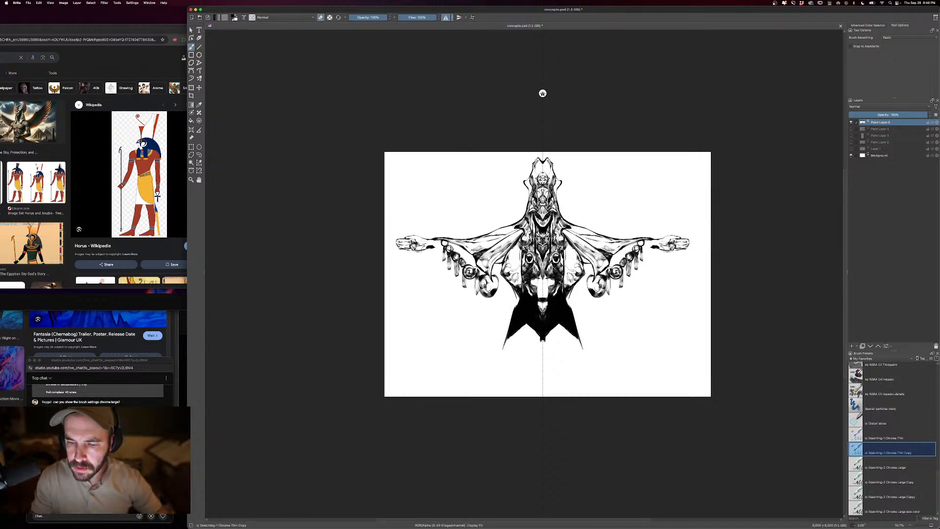
pyautogui.moveTo(532, 308)
pyautogui.mouseDown()
pyautogui.moveTo(513, 333)
pyautogui.moveTo(509, 321)
pyautogui.mouseUp()
pyautogui.press('e')
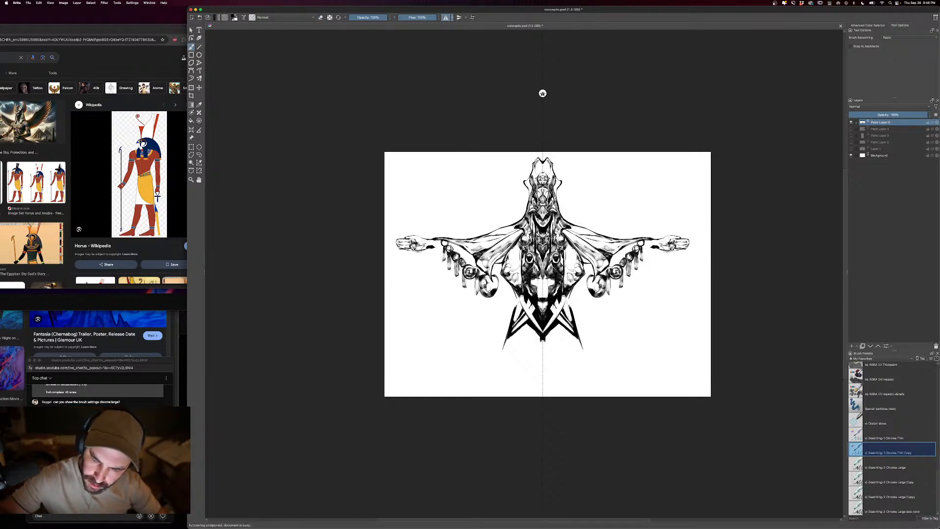
pyautogui.press('e')
pyautogui.press('e')
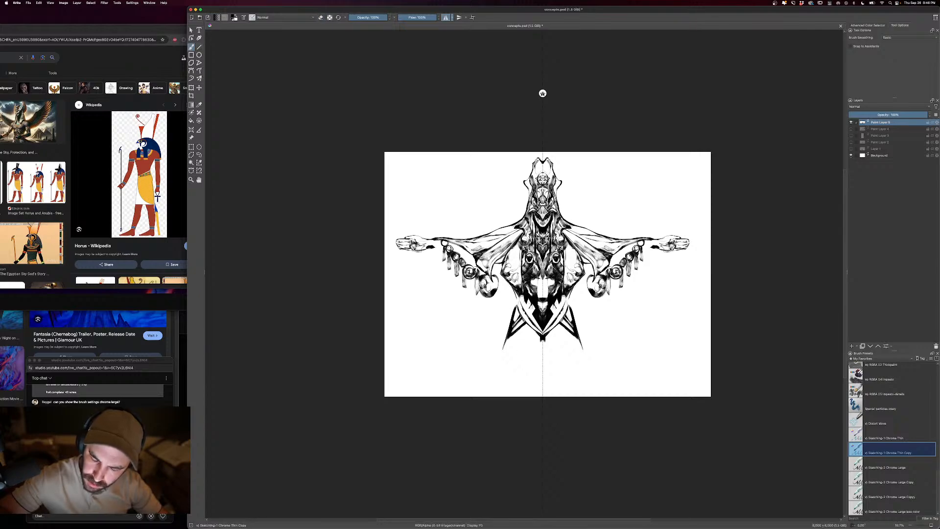
pyautogui.press('e')
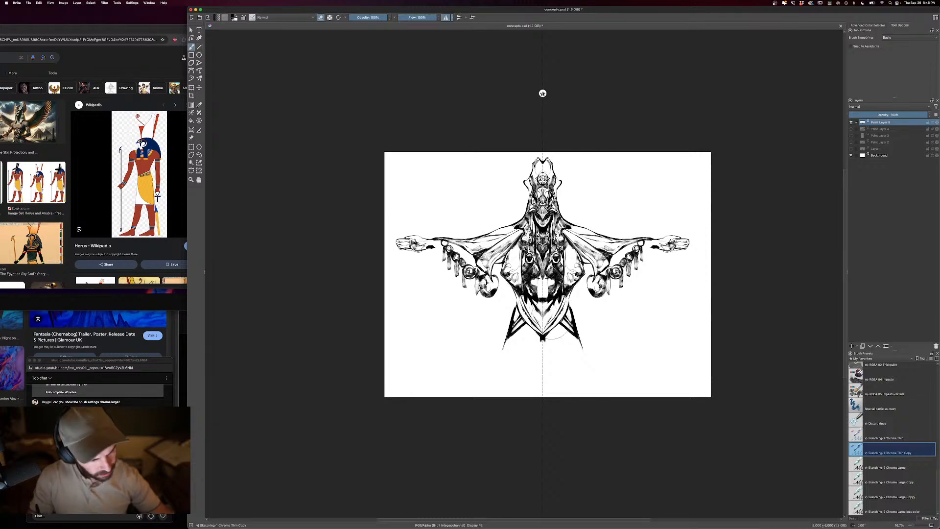
# - Define a curved belt line below the waist and refine the torso's side edges with brush and eraser
pyautogui.press('e')
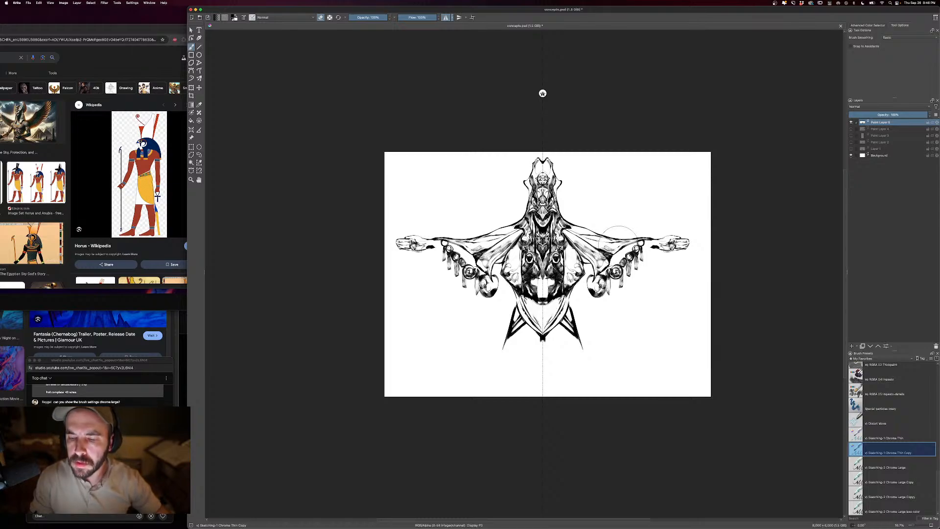
pyautogui.press('e')
pyautogui.moveTo(525, 297)
pyautogui.mouseDown()
pyautogui.moveTo(537, 311)
pyautogui.moveTo(523, 309)
pyautogui.moveTo(528, 316)
pyautogui.mouseUp()
pyautogui.press('e')
pyautogui.moveTo(516, 284); pyautogui.dragTo(521, 299)
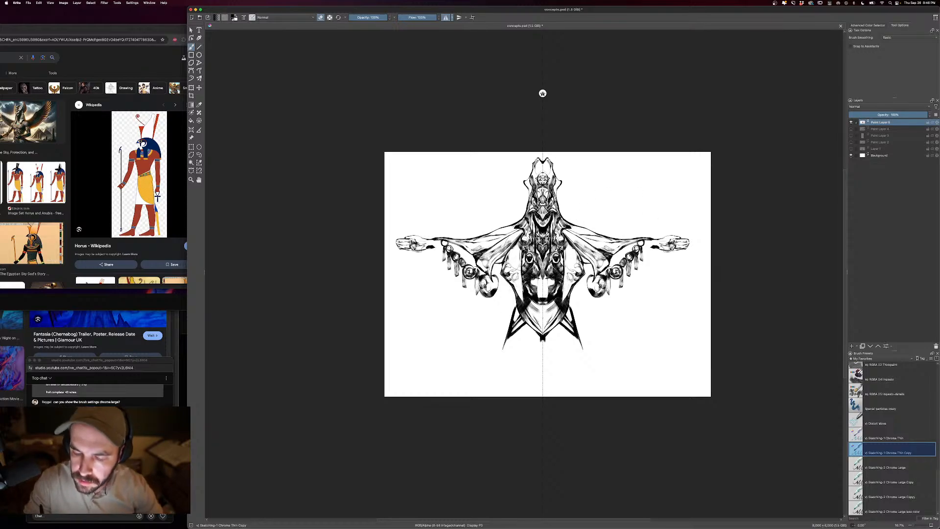
# - Draw clusters of dark ornaments beside the torso under the sleeves
pyautogui.press('e')
pyautogui.moveTo(523, 258); pyautogui.dragTo(524, 270)
pyautogui.moveTo(524, 253)
pyautogui.mouseDown()
pyautogui.moveTo(525, 269)
pyautogui.moveTo(499, 263)
pyautogui.moveTo(499, 284)
pyautogui.mouseUp()
pyautogui.moveTo(506, 279); pyautogui.dragTo(503, 294)
pyautogui.moveTo(510, 285); pyautogui.dragTo(505, 292)
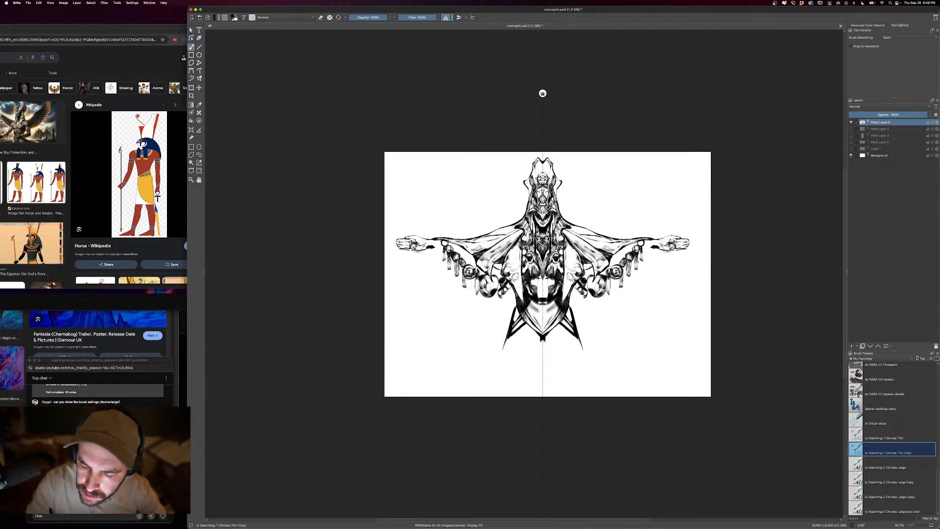
pyautogui.moveTo(501, 263)
pyautogui.mouseDown()
pyautogui.moveTo(493, 266)
pyautogui.moveTo(497, 286)
pyautogui.moveTo(493, 271)
pyautogui.mouseUp()
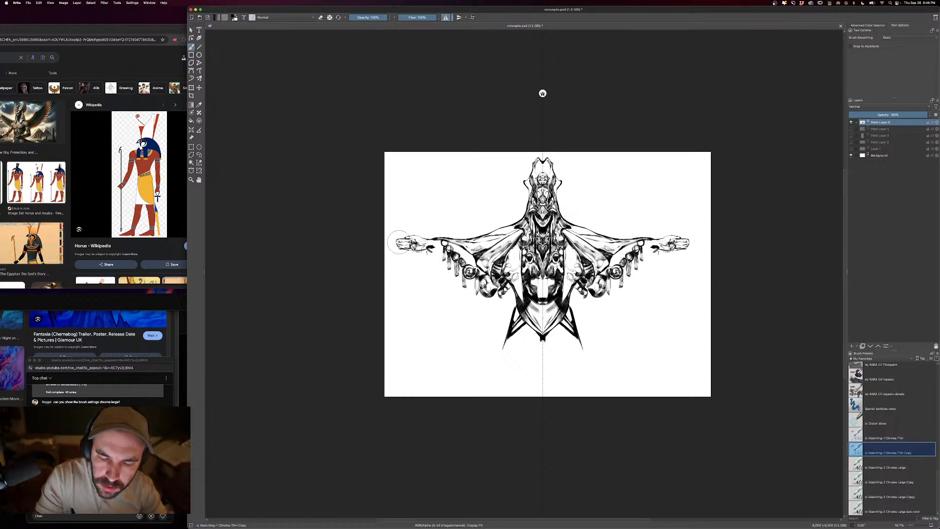
# - Outline curved wing panels hanging below the arms and add shading lines beneath the hands and forearms
pyautogui.moveTo(406, 250)
pyautogui.mouseDown()
pyautogui.moveTo(441, 277)
pyautogui.moveTo(422, 277)
pyautogui.moveTo(448, 266)
pyautogui.moveTo(452, 280)
pyautogui.moveTo(438, 292)
pyautogui.moveTo(468, 326)
pyautogui.mouseUp()
pyautogui.moveTo(473, 292)
pyautogui.mouseDown()
pyautogui.moveTo(469, 330)
pyautogui.moveTo(470, 309)
pyautogui.mouseUp()
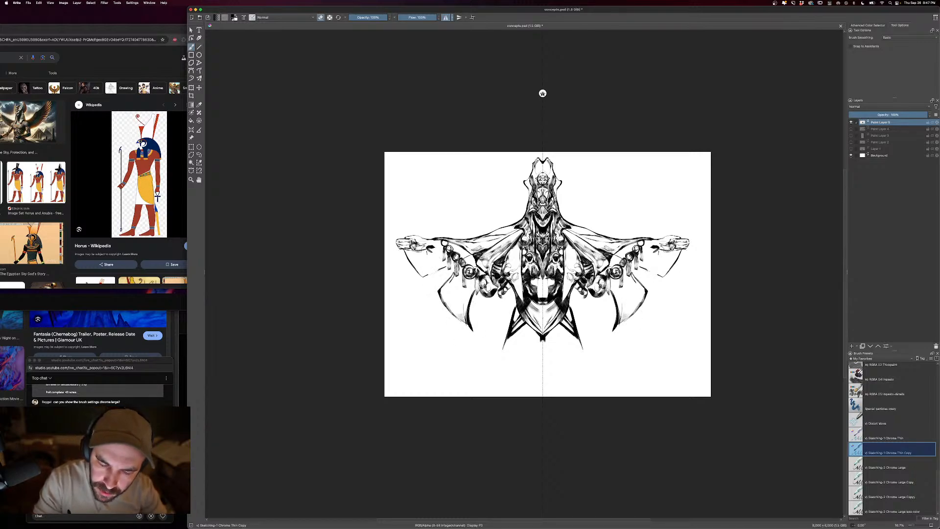
pyautogui.press('e')
pyautogui.moveTo(412, 261)
pyautogui.mouseDown()
pyautogui.moveTo(432, 293)
pyautogui.moveTo(418, 272)
pyautogui.mouseUp()
pyautogui.moveTo(441, 259); pyautogui.dragTo(415, 259)
pyautogui.moveTo(441, 255)
pyautogui.mouseDown()
pyautogui.moveTo(405, 251)
pyautogui.moveTo(435, 255)
pyautogui.mouseUp()
pyautogui.moveTo(443, 249)
pyautogui.mouseDown()
pyautogui.moveTo(432, 253)
pyautogui.moveTo(459, 250)
pyautogui.moveTo(435, 248)
pyautogui.mouseUp()
pyautogui.moveTo(438, 241); pyautogui.dragTo(434, 248)
# - Draw long pointed inner wing panels beside the skirt and fill them with hatching, undoing an unwanted stroke
pyautogui.moveTo(484, 295); pyautogui.dragTo(478, 332)
pyautogui.moveTo(477, 296)
pyautogui.mouseDown()
pyautogui.moveTo(492, 363)
pyautogui.moveTo(508, 369)
pyautogui.mouseUp()
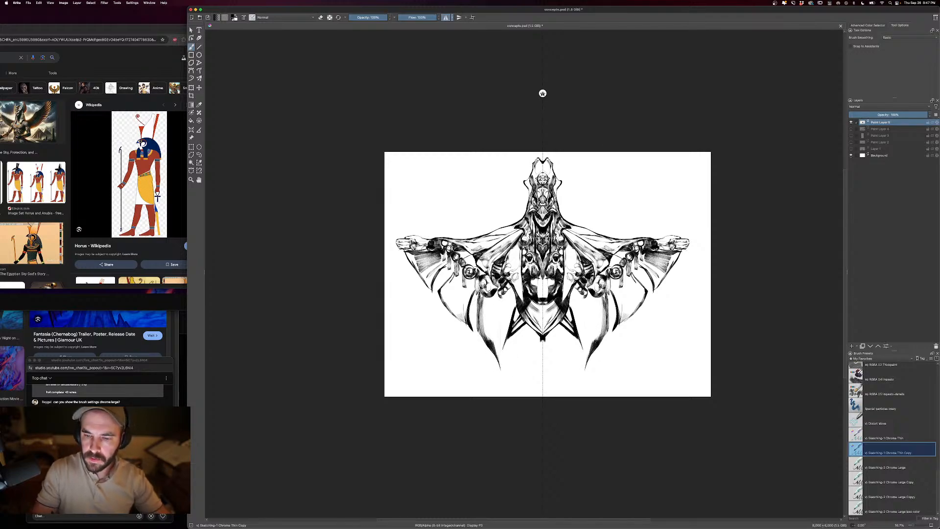
pyautogui.moveTo(501, 313); pyautogui.dragTo(501, 365)
pyautogui.moveTo(502, 296)
pyautogui.mouseDown()
pyautogui.moveTo(504, 372)
pyautogui.moveTo(495, 358)
pyautogui.mouseUp()
pyautogui.moveTo(502, 316); pyautogui.dragTo(489, 346)
pyautogui.moveTo(503, 304); pyautogui.dragTo(483, 338)
pyautogui.moveTo(499, 294)
pyautogui.mouseDown()
pyautogui.moveTo(481, 332)
pyautogui.moveTo(483, 320)
pyautogui.mouseUp()
pyautogui.press('[')
pyautogui.hotkey('ctrl', 'z')
# - Hatch the middle wing panels and darken the outer panels beneath the hands
pyautogui.moveTo(466, 273)
pyautogui.mouseDown()
pyautogui.moveTo(456, 303)
pyautogui.moveTo(469, 303)
pyautogui.mouseUp()
pyautogui.moveTo(472, 280); pyautogui.dragTo(461, 322)
pyautogui.moveTo(465, 278); pyautogui.dragTo(454, 316)
pyautogui.moveTo(458, 273); pyautogui.dragTo(449, 310)
pyautogui.moveTo(454, 275); pyautogui.dragTo(440, 301)
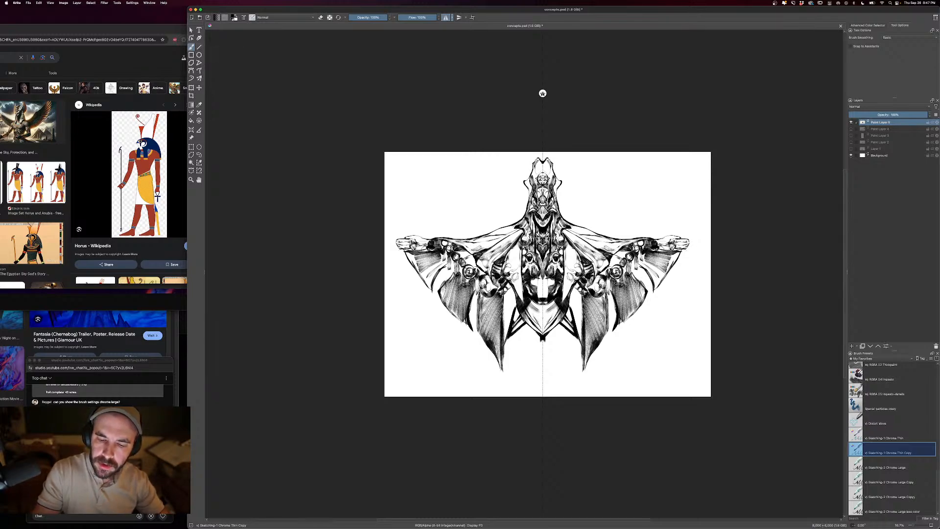
pyautogui.moveTo(466, 256); pyautogui.dragTo(475, 263)
pyautogui.moveTo(467, 259)
pyautogui.mouseDown()
pyautogui.moveTo(475, 269)
pyautogui.moveTo(467, 256)
pyautogui.moveTo(432, 280)
pyautogui.mouseUp()
pyautogui.moveTo(434, 259); pyautogui.dragTo(417, 278)
pyautogui.moveTo(406, 251); pyautogui.dragTo(430, 284)
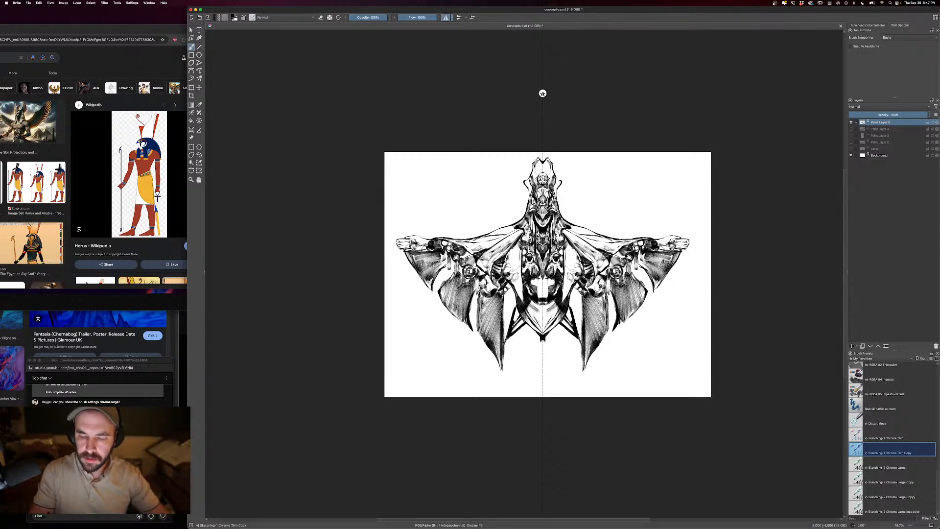
# - Darken the gaps beside the skirt and draw a tapering lower body ending in a point near the canvas's bottom edge
pyautogui.moveTo(504, 293); pyautogui.dragTo(511, 319)
pyautogui.moveTo(517, 302); pyautogui.dragTo(510, 315)
pyautogui.moveTo(508, 290)
pyautogui.mouseDown()
pyautogui.moveTo(514, 314)
pyautogui.moveTo(507, 303)
pyautogui.mouseUp()
pyautogui.moveTo(510, 287); pyautogui.dragTo(506, 324)
pyautogui.moveTo(508, 299)
pyautogui.mouseDown()
pyautogui.moveTo(505, 333)
pyautogui.moveTo(525, 336)
pyautogui.mouseUp()
pyautogui.moveTo(521, 327)
pyautogui.mouseDown()
pyautogui.moveTo(530, 356)
pyautogui.moveTo(537, 346)
pyautogui.moveTo(542, 395)
pyautogui.mouseUp()
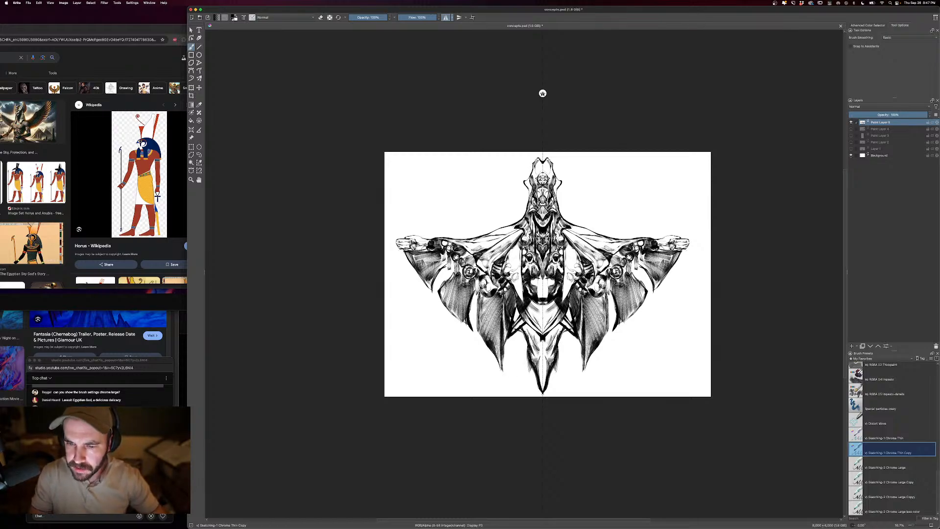
pyautogui.moveTo(536, 343); pyautogui.dragTo(541, 375)
# - Draw curved rings beside the headdress and round discs above the shoulders with a larger brush
pyautogui.press(']')
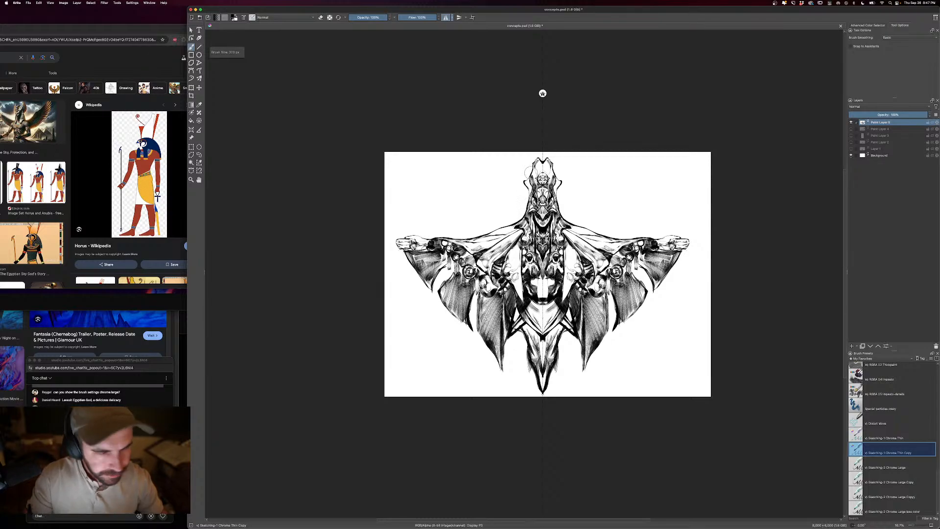
pyautogui.moveTo(513, 214)
pyautogui.mouseDown()
pyautogui.moveTo(503, 214)
pyautogui.moveTo(508, 220)
pyautogui.mouseUp()
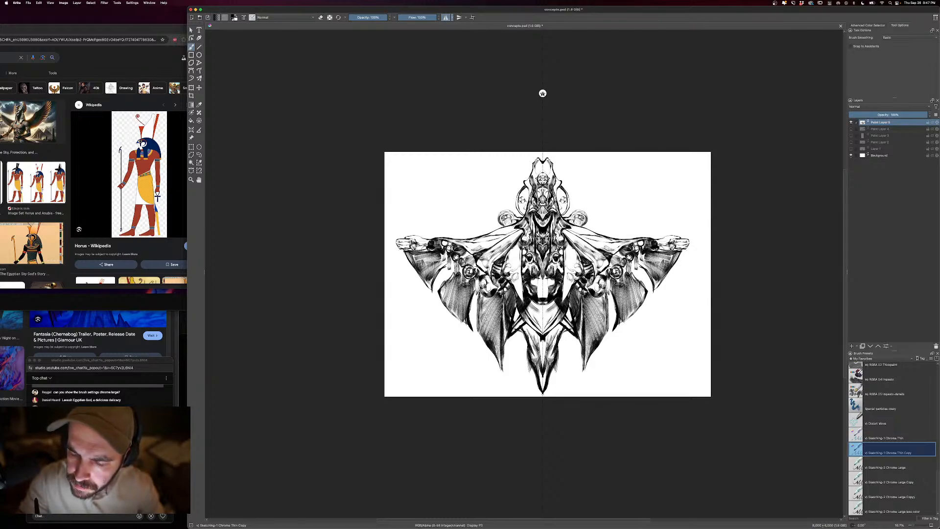
# - Shade inside the headdress rings and scale the whole figure down proportionally, placing it against the canvas's top edge
pyautogui.moveTo(521, 202)
pyautogui.mouseDown()
pyautogui.moveTo(523, 212)
pyautogui.moveTo(527, 203)
pyautogui.mouseUp()
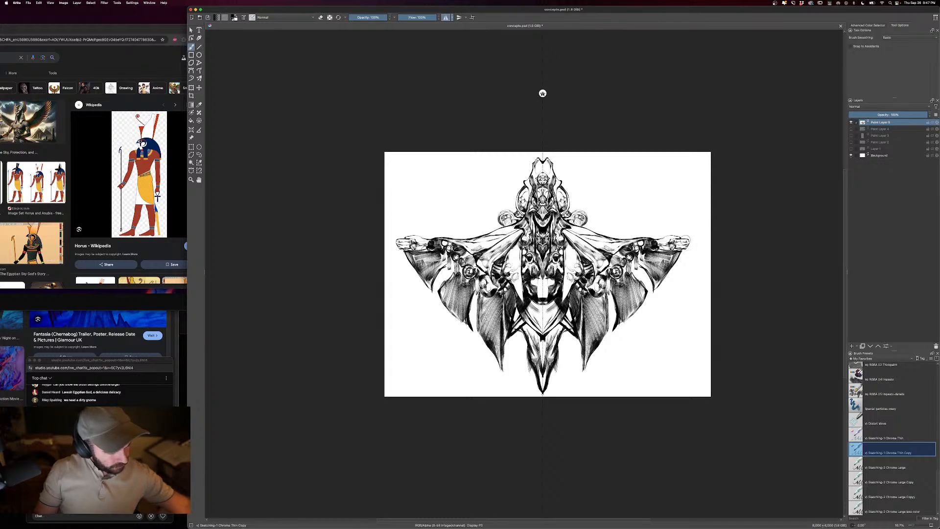
pyautogui.hotkey('ctrl', 't')
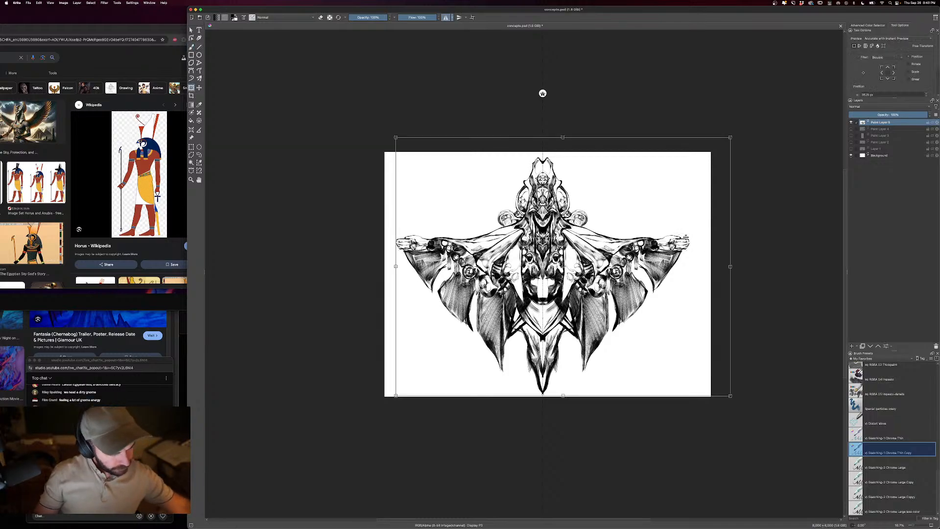
pyautogui.moveTo(731, 137); pyautogui.dragTo(613, 200)
pyautogui.moveTo(614, 200); pyautogui.dragTo(615, 193)
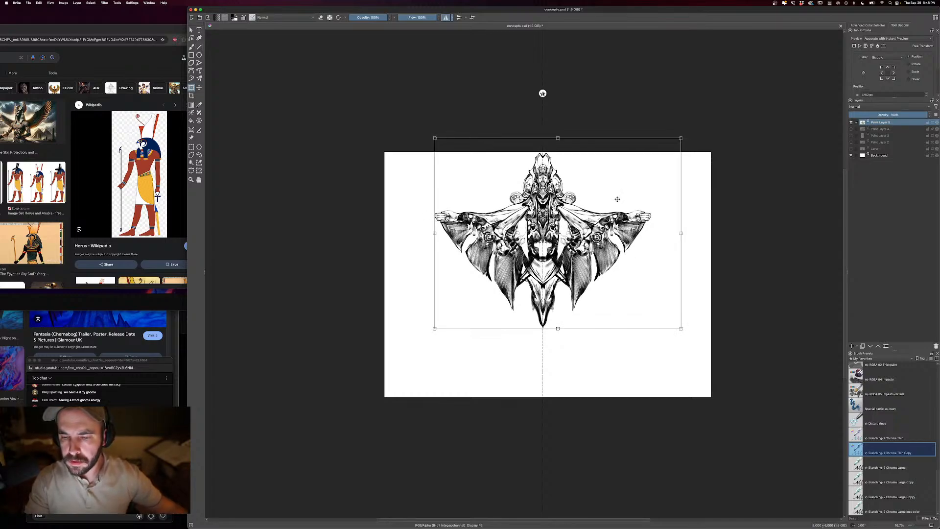
pyautogui.press('super+equal')
pyautogui.press('super+equal')
pyautogui.press('Return')
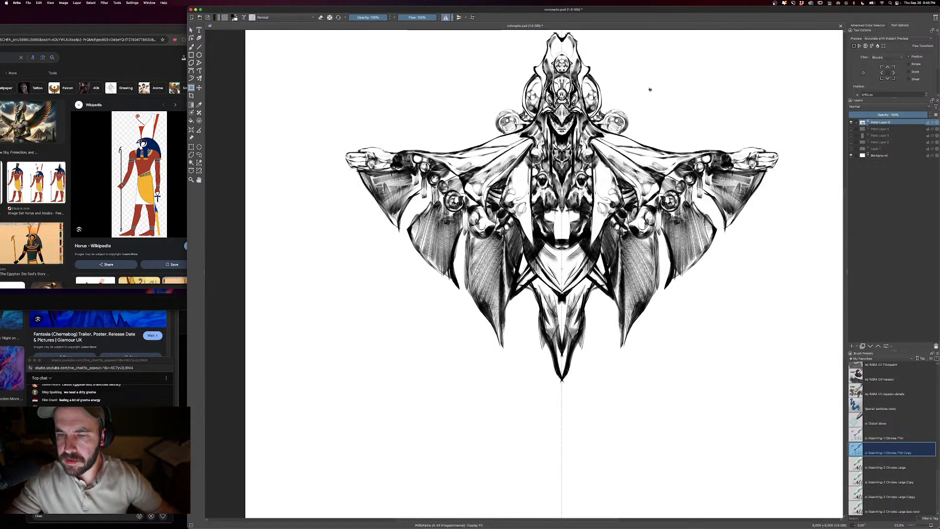
# - Align the vertical mirror axis with the centre of the scaled figure
pyautogui.moveTo(660, 89); pyautogui.dragTo(642, 176)
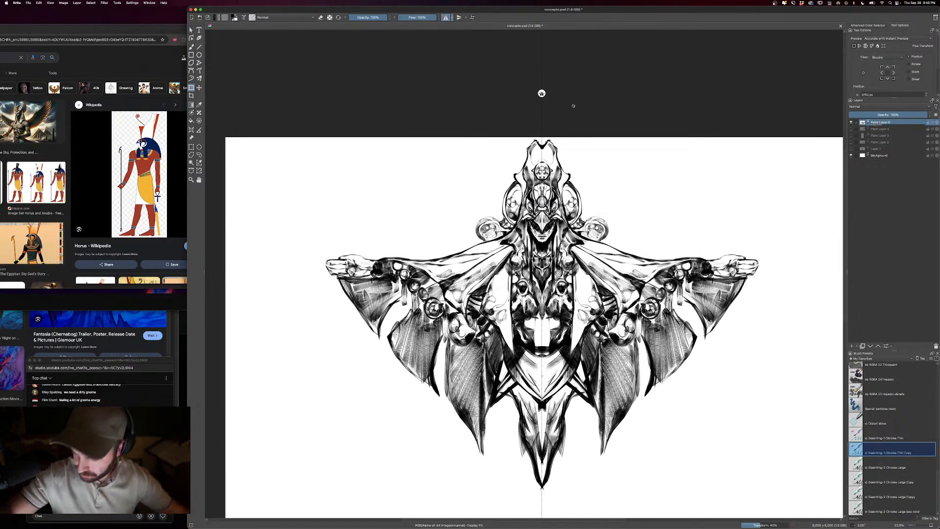
pyautogui.moveTo(542, 93); pyautogui.dragTo(542, 95)
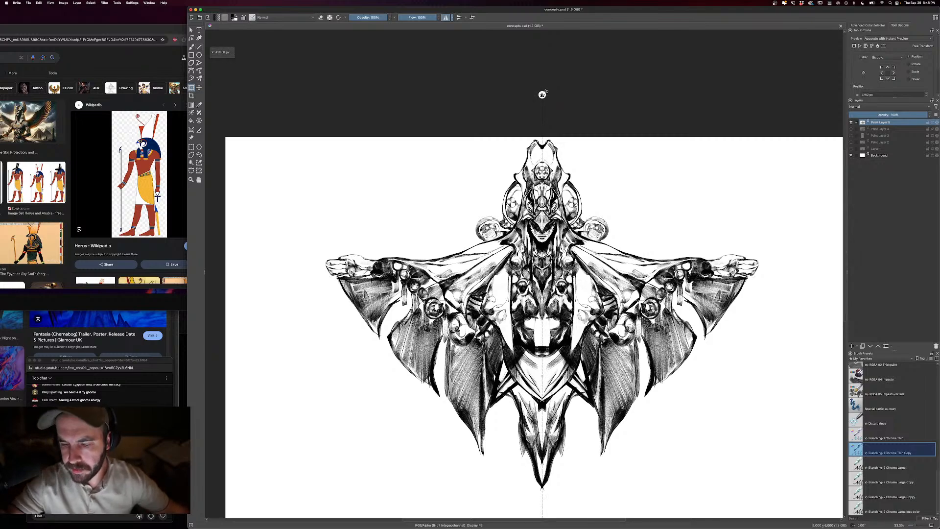
pyautogui.press('-')
pyautogui.press('-')
# - Draw long curved outlines from the inner wing tips to a central point below the figure and shade the enclosed legs
pyautogui.press('b')
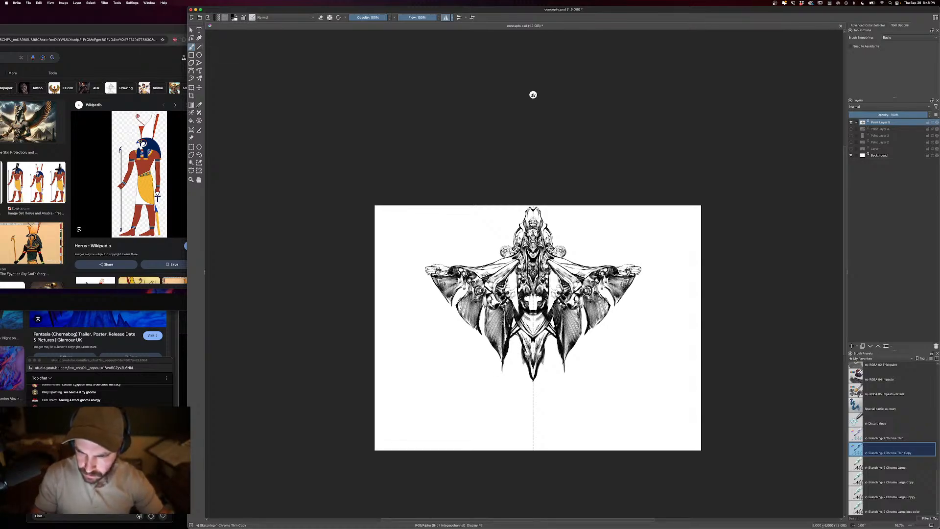
pyautogui.moveTo(503, 367); pyautogui.dragTo(531, 416)
pyautogui.moveTo(532, 380)
pyautogui.mouseDown()
pyautogui.moveTo(533, 421)
pyautogui.moveTo(532, 412)
pyautogui.mouseUp()
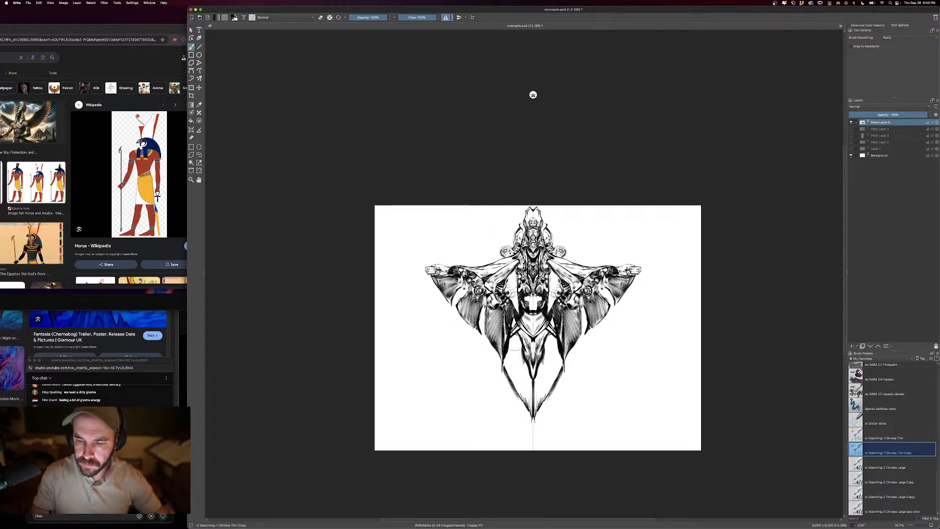
pyautogui.moveTo(517, 338); pyautogui.dragTo(519, 390)
pyautogui.moveTo(509, 361); pyautogui.dragTo(534, 412)
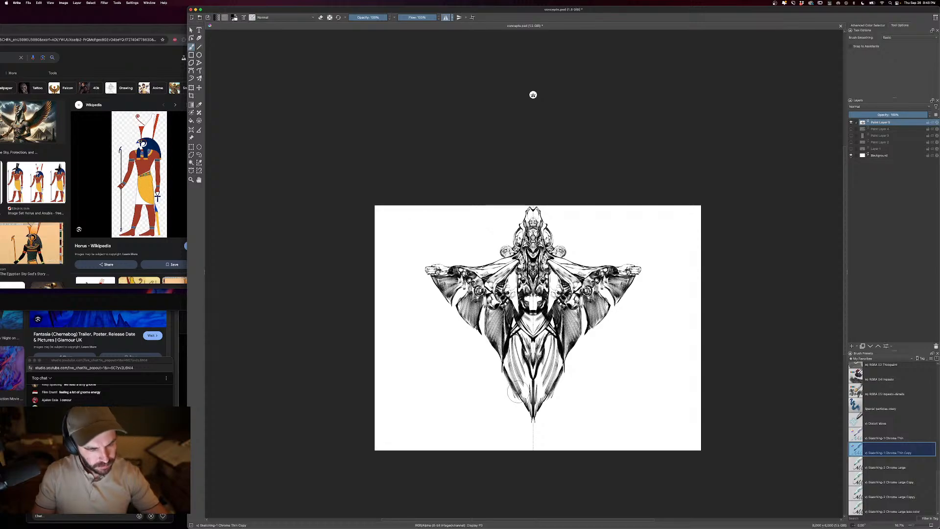
pyautogui.moveTo(514, 387)
pyautogui.mouseDown()
pyautogui.moveTo(528, 447)
pyautogui.moveTo(527, 437)
pyautogui.mouseUp()
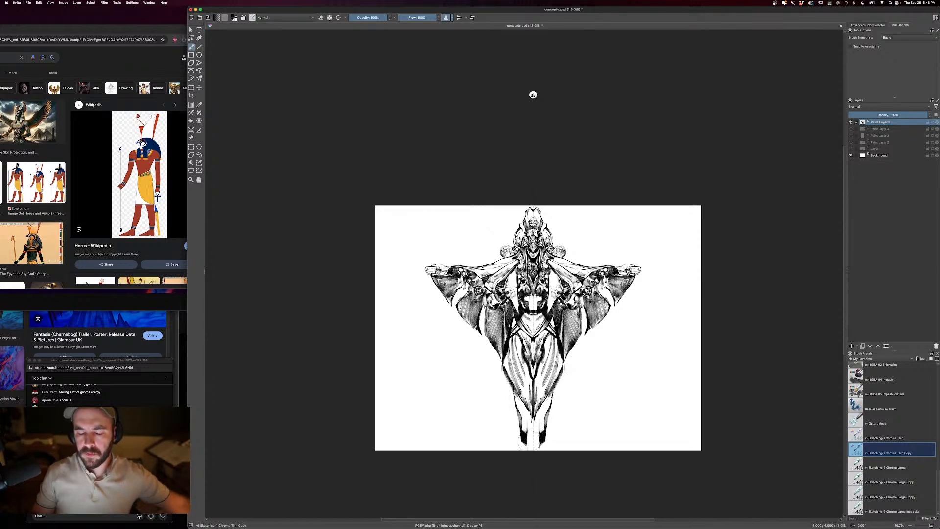
pyautogui.press('super+z')
pyautogui.press('super+z')
pyautogui.press('super+z')
# - Draw narrow, dark-shaded lower legs ending in small feet just above the canvas's bottom edge
pyautogui.moveTo(518, 398); pyautogui.dragTo(523, 420)
pyautogui.moveTo(519, 400); pyautogui.dragTo(526, 433)
pyautogui.moveTo(524, 415); pyautogui.dragTo(530, 440)
pyautogui.moveTo(529, 417); pyautogui.dragTo(528, 440)
pyautogui.moveTo(524, 423); pyautogui.dragTo(527, 445)
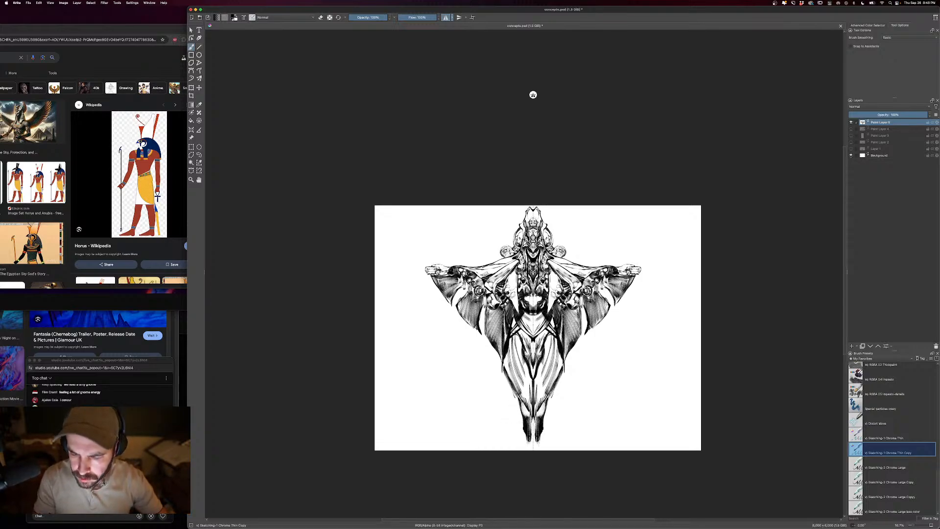
# - Fill the white cross-shaped gap at the waist with dark ornamental detail and small erased highlights
pyautogui.moveTo(526, 296); pyautogui.dragTo(531, 308)
pyautogui.moveTo(527, 295); pyautogui.dragTo(533, 298)
pyautogui.moveTo(525, 292)
pyautogui.mouseDown()
pyautogui.moveTo(532, 309)
pyautogui.moveTo(533, 296)
pyautogui.mouseUp()
pyautogui.press('e')
pyautogui.moveTo(528, 295); pyautogui.dragTo(533, 300)
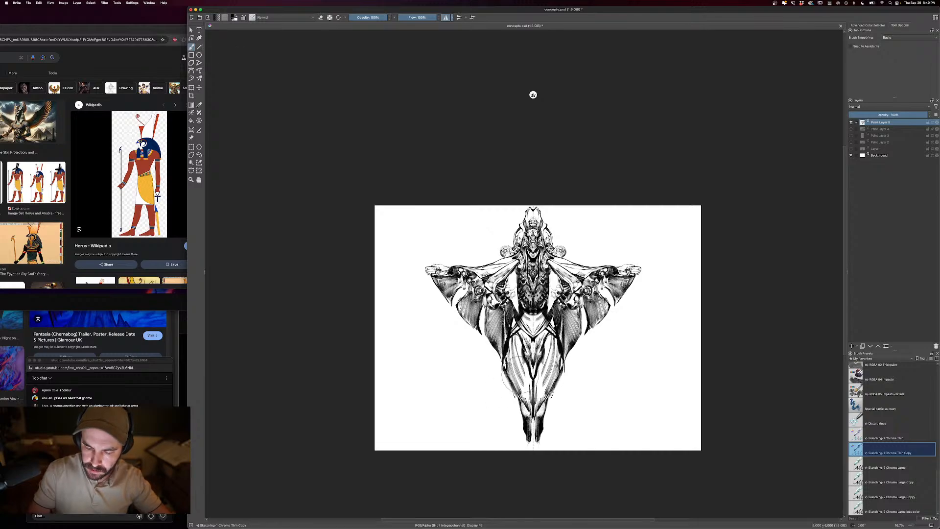
# - Draw dark pointed panels beside the lower legs and carve diagonal highlights from the hips outward with a smaller brush and eraser
pyautogui.moveTo(503, 359)
pyautogui.mouseDown()
pyautogui.moveTo(500, 397)
pyautogui.moveTo(520, 394)
pyautogui.moveTo(522, 412)
pyautogui.mouseUp()
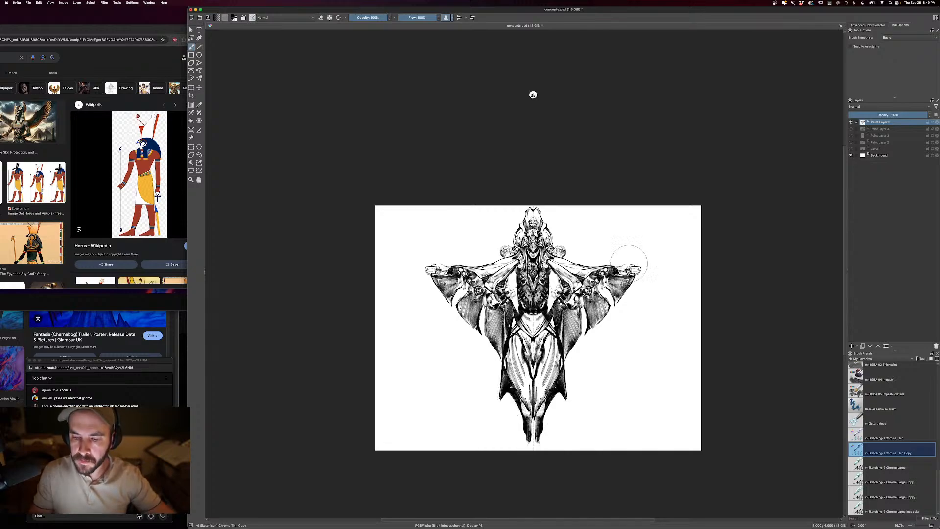
pyautogui.press('[')
pyautogui.press('[')
pyautogui.moveTo(518, 340)
pyautogui.mouseDown()
pyautogui.moveTo(523, 361)
pyautogui.moveTo(513, 358)
pyautogui.moveTo(508, 373)
pyautogui.mouseUp()
pyautogui.moveTo(520, 349); pyautogui.dragTo(510, 379)
pyautogui.moveTo(518, 365); pyautogui.dragTo(507, 380)
pyautogui.press('e')
pyautogui.moveTo(517, 351); pyautogui.dragTo(502, 386)
pyautogui.moveTo(510, 370); pyautogui.dragTo(502, 395)
pyautogui.moveTo(519, 350); pyautogui.dragTo(505, 389)
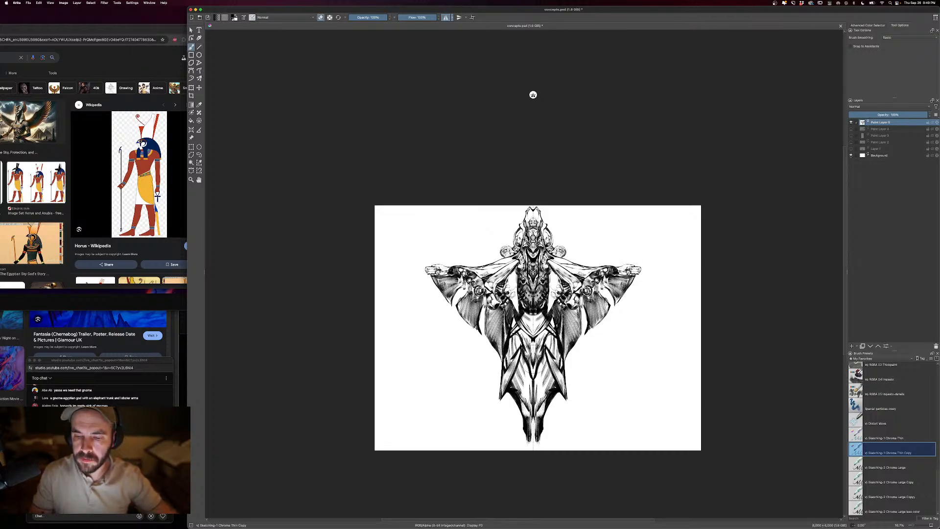
# - Redraw the hands as long outward spikes and add pointed horns around the shoulder discs
pyautogui.press('e')
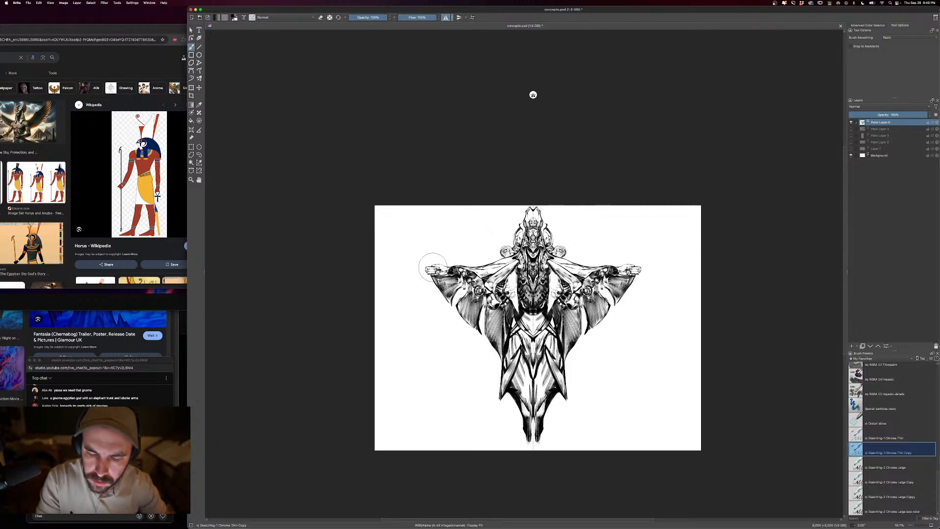
pyautogui.moveTo(433, 267)
pyautogui.mouseDown()
pyautogui.moveTo(410, 270)
pyautogui.moveTo(429, 274)
pyautogui.mouseUp()
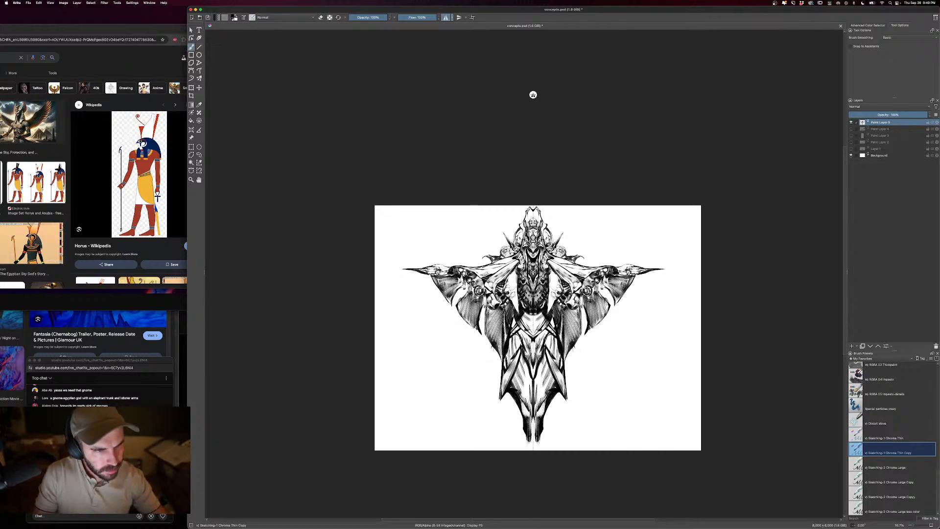
# - Draw curling tendrils and long ribbons sweeping outward from the inner wing tips, undoing the first stroke
pyautogui.moveTo(488, 350)
pyautogui.mouseDown()
pyautogui.moveTo(466, 372)
pyautogui.moveTo(462, 400)
pyautogui.moveTo(463, 381)
pyautogui.moveTo(500, 373)
pyautogui.moveTo(485, 368)
pyautogui.moveTo(491, 384)
pyautogui.moveTo(471, 415)
pyautogui.mouseUp()
pyautogui.hotkey('ctrl', 'z')
pyautogui.moveTo(493, 383); pyautogui.dragTo(470, 415)
pyautogui.moveTo(471, 415); pyautogui.dragTo(427, 440)
pyautogui.moveTo(427, 440); pyautogui.dragTo(482, 413)
pyautogui.moveTo(470, 420); pyautogui.dragTo(495, 399)
pyautogui.moveTo(499, 384); pyautogui.dragTo(492, 402)
pyautogui.moveTo(496, 374); pyautogui.dragTo(467, 425)
pyautogui.moveTo(480, 407); pyautogui.dragTo(454, 431)
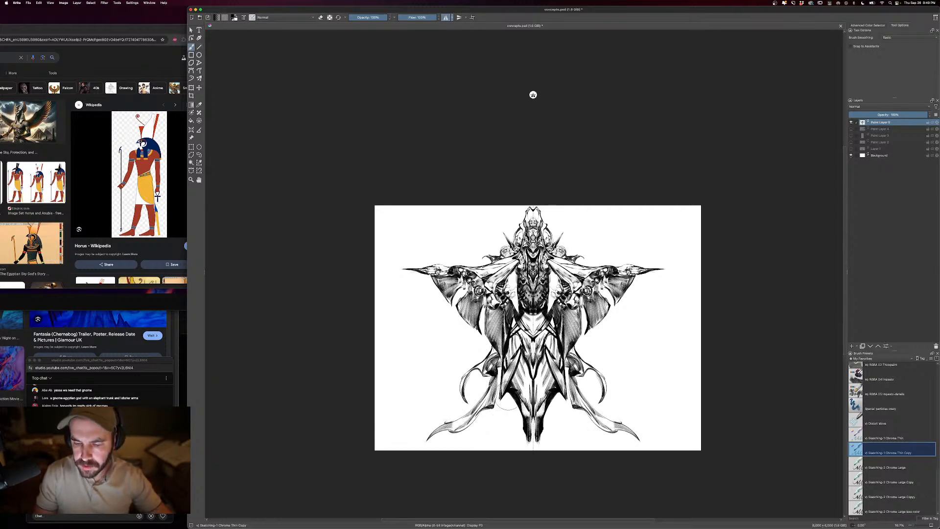
# - Draw thick dark horns curving outward from the lower legs near the canvas's bottom edge and fill their inner gaps
pyautogui.moveTo(510, 393)
pyautogui.mouseDown()
pyautogui.moveTo(509, 422)
pyautogui.moveTo(495, 435)
pyautogui.mouseUp()
pyautogui.moveTo(508, 422); pyautogui.dragTo(486, 439)
pyautogui.moveTo(511, 412)
pyautogui.mouseDown()
pyautogui.moveTo(483, 438)
pyautogui.moveTo(509, 417)
pyautogui.mouseUp()
pyautogui.moveTo(520, 406); pyautogui.dragTo(509, 430)
pyautogui.moveTo(521, 414)
pyautogui.mouseDown()
pyautogui.moveTo(500, 435)
pyautogui.moveTo(510, 429)
pyautogui.mouseUp()
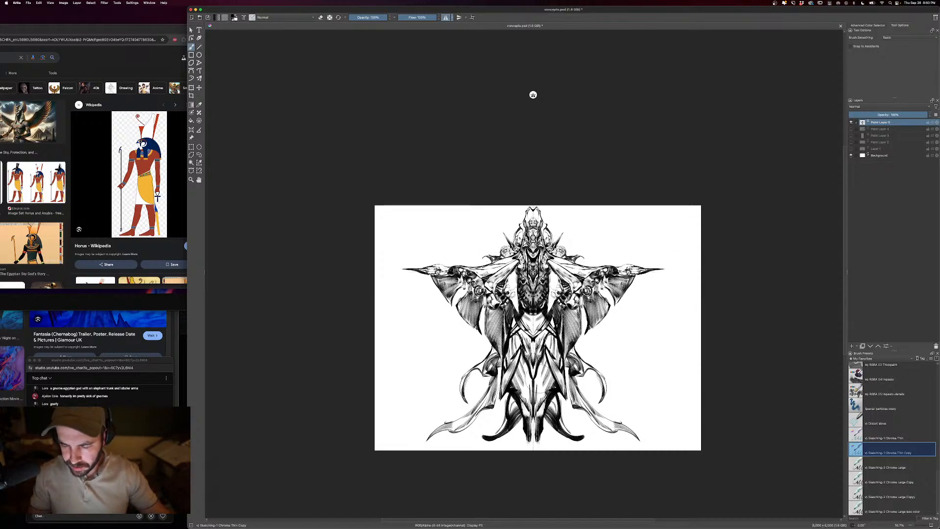
# - Erase highlights along the centre of the lower body and at the hips, and restore dark accents beside the waist
pyautogui.press('e')
pyautogui.moveTo(533, 374); pyautogui.dragTo(534, 407)
pyautogui.moveTo(534, 383); pyautogui.dragTo(534, 366)
pyautogui.moveTo(538, 339)
pyautogui.mouseDown()
pyautogui.moveTo(537, 361)
pyautogui.moveTo(533, 338)
pyautogui.moveTo(554, 320)
pyautogui.mouseUp()
pyautogui.press('e')
pyautogui.moveTo(551, 333); pyautogui.dragTo(556, 315)
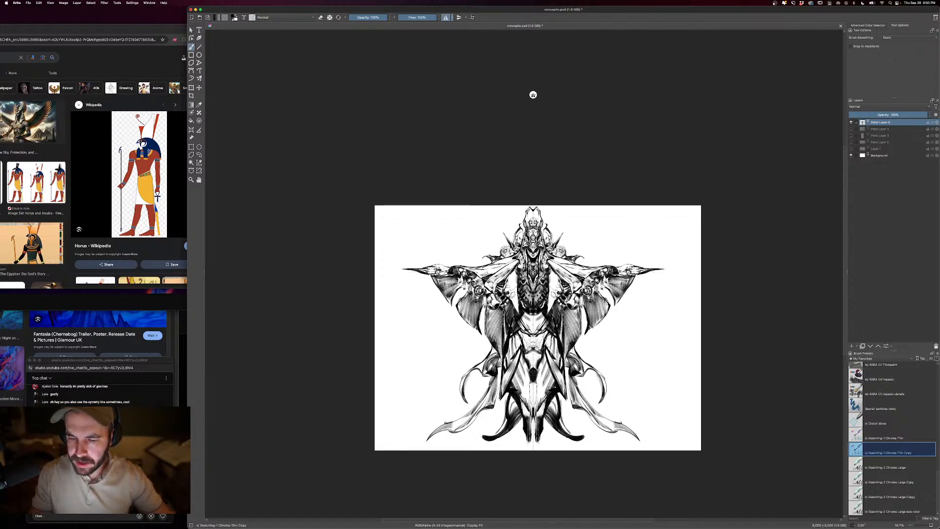
# - Erase bright tapering bands down both sides of the torso and refine them with a smaller brush
pyautogui.press('e')
pyautogui.press(']')
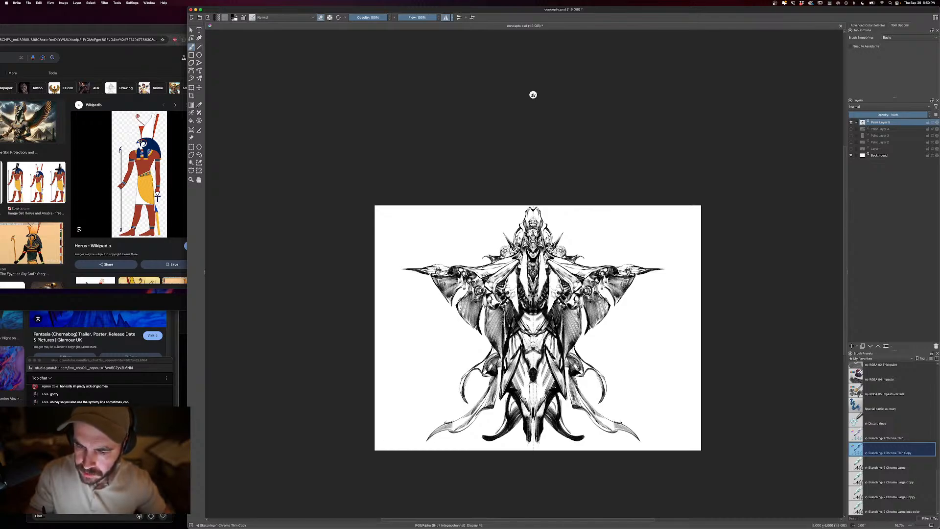
pyautogui.press('[')
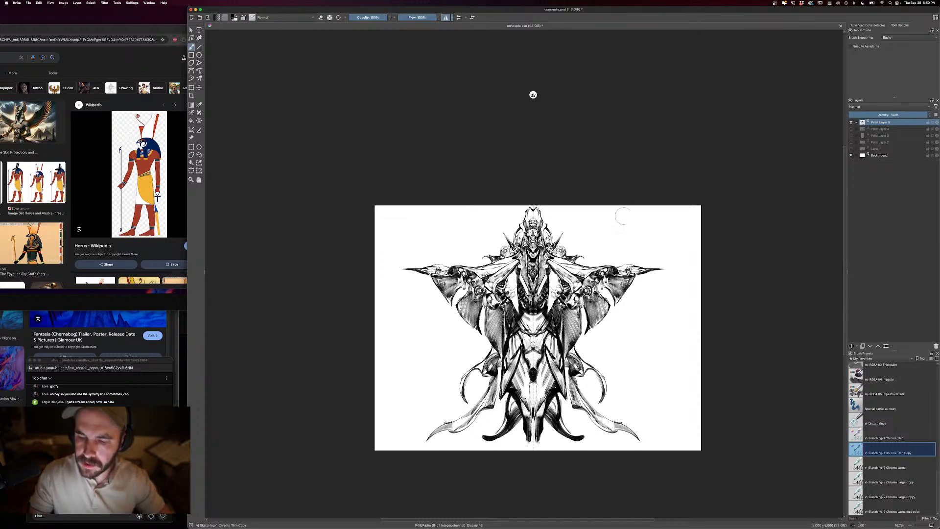
pyautogui.press('super+plus')
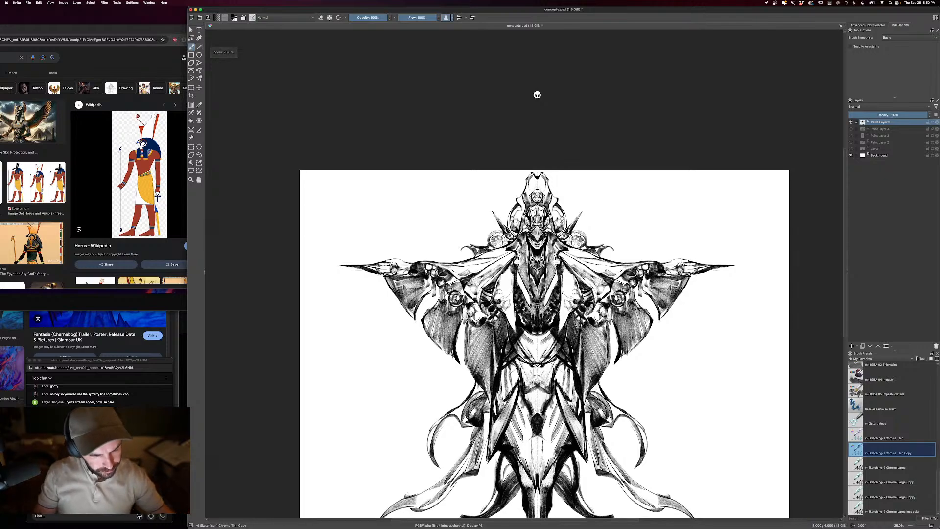
pyautogui.moveTo(653, 241); pyautogui.dragTo(642, 211)
pyautogui.press('[')
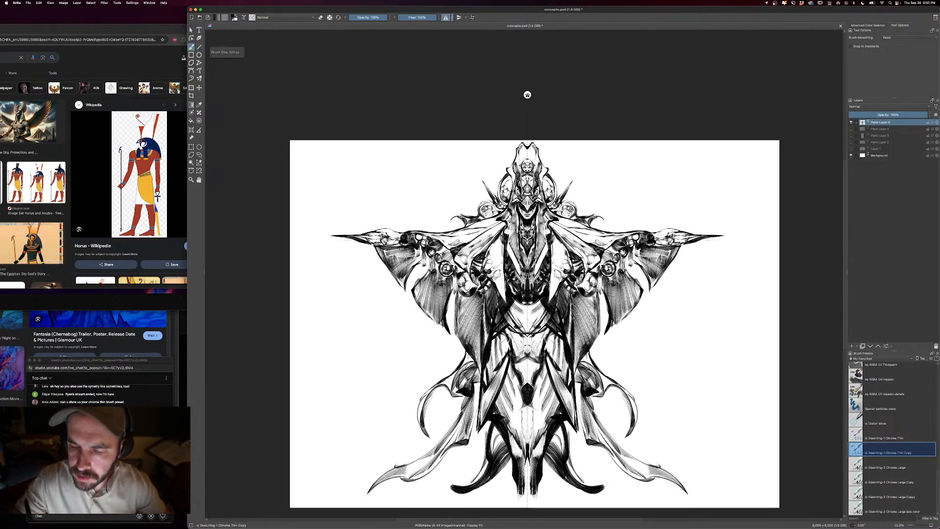
pyautogui.click(446, 18)
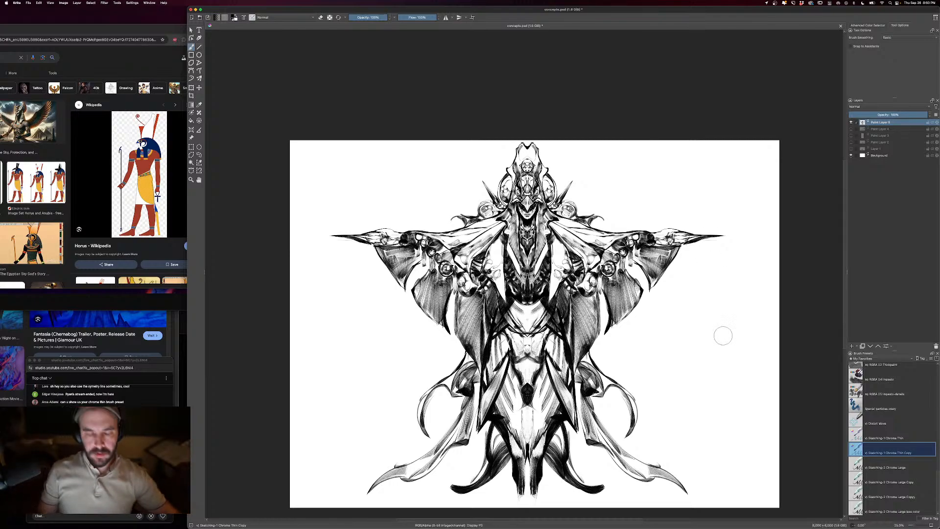
pyautogui.moveTo(721, 333); pyautogui.dragTo(722, 307)
pyautogui.press(']')
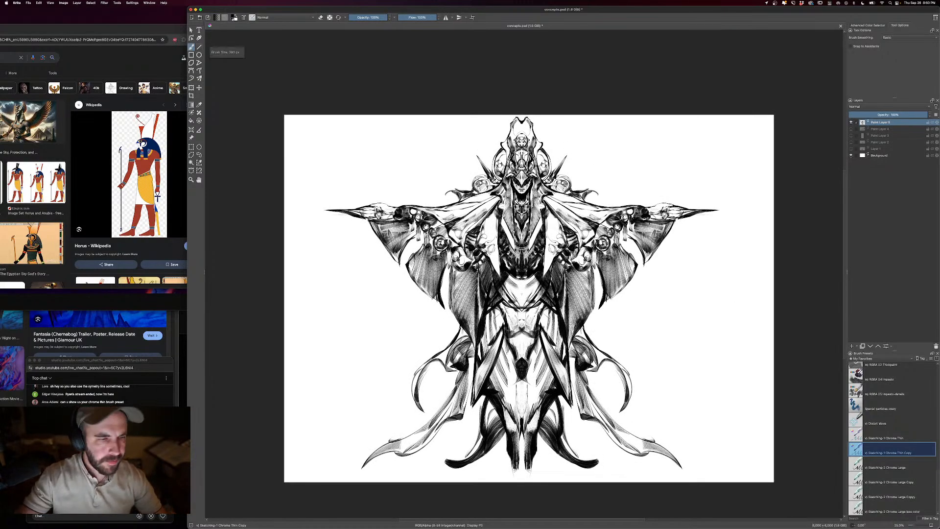
pyautogui.press('e')
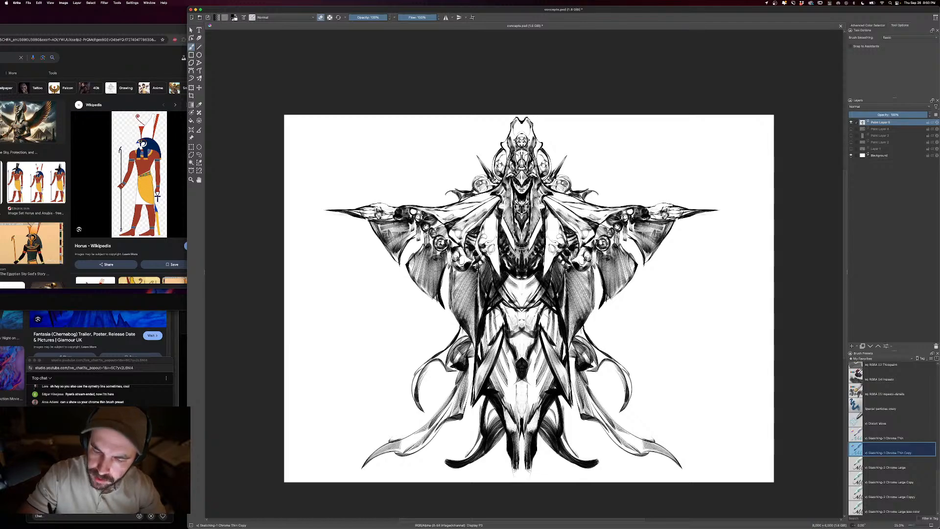
pyautogui.moveTo(479, 245); pyautogui.dragTo(501, 313)
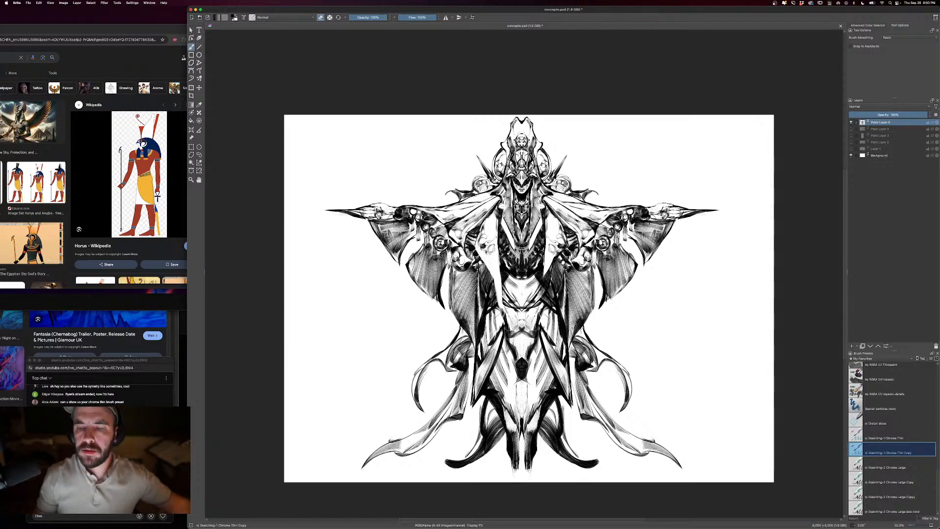
pyautogui.press('super+z')
pyautogui.click(446, 18)
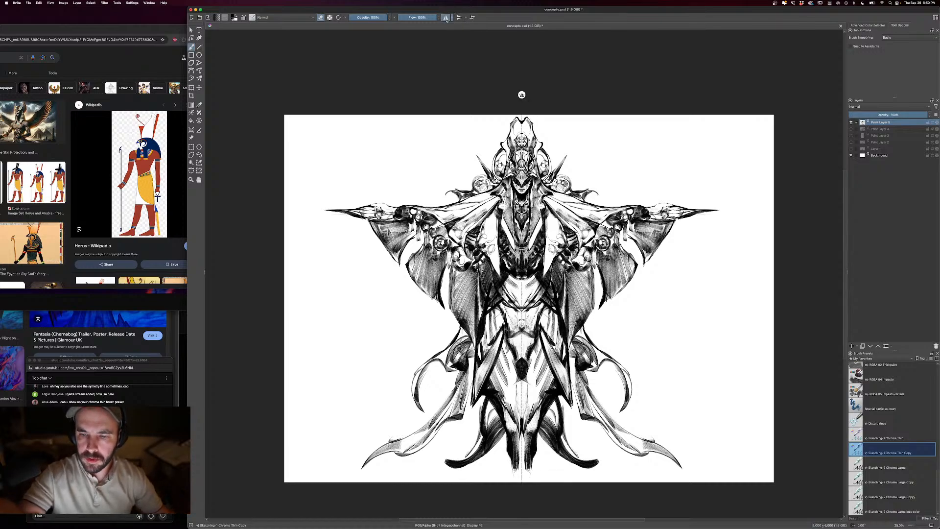
# - Erase long pointed white panels beside the torso and beneath the arms, clearing the round ornaments there
pyautogui.moveTo(492, 269)
pyautogui.mouseDown()
pyautogui.moveTo(482, 249)
pyautogui.moveTo(502, 313)
pyautogui.mouseUp()
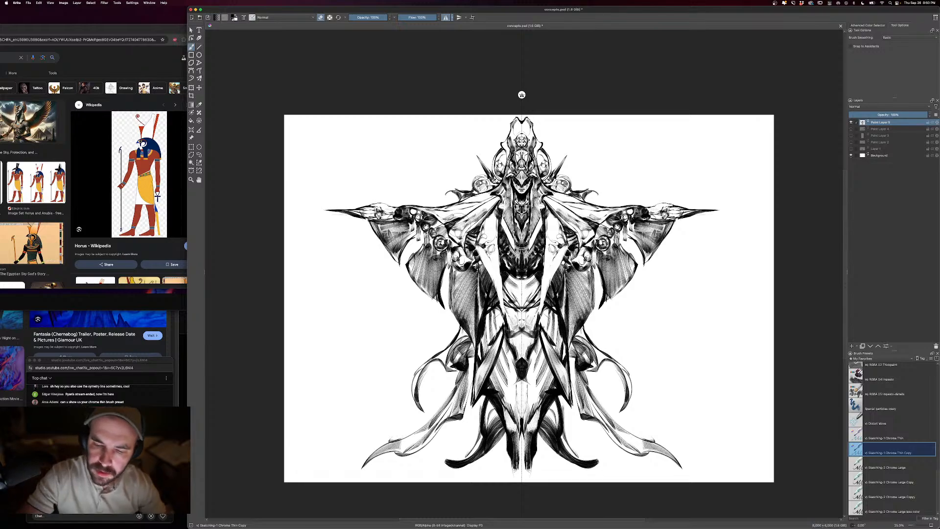
pyautogui.moveTo(448, 243)
pyautogui.mouseDown()
pyautogui.moveTo(461, 249)
pyautogui.moveTo(476, 231)
pyautogui.moveTo(466, 279)
pyautogui.mouseUp()
pyautogui.moveTo(476, 223)
pyautogui.mouseDown()
pyautogui.moveTo(448, 226)
pyautogui.moveTo(466, 279)
pyautogui.mouseUp()
pyautogui.moveTo(453, 253); pyautogui.dragTo(464, 275)
pyautogui.moveTo(445, 235)
pyautogui.mouseDown()
pyautogui.moveTo(451, 248)
pyautogui.moveTo(442, 224)
pyautogui.moveTo(435, 235)
pyautogui.moveTo(430, 215)
pyautogui.moveTo(416, 220)
pyautogui.moveTo(435, 237)
pyautogui.moveTo(447, 227)
pyautogui.moveTo(426, 232)
pyautogui.moveTo(432, 241)
pyautogui.moveTo(448, 226)
pyautogui.moveTo(490, 253)
pyautogui.moveTo(496, 283)
pyautogui.mouseUp()
# - Add fine dark fold lines to the white torso panels and along the underside of the arms
pyautogui.press('e')
pyautogui.press('e')
pyautogui.moveTo(487, 249)
pyautogui.mouseDown()
pyautogui.moveTo(482, 233)
pyautogui.moveTo(496, 228)
pyautogui.moveTo(492, 248)
pyautogui.mouseUp()
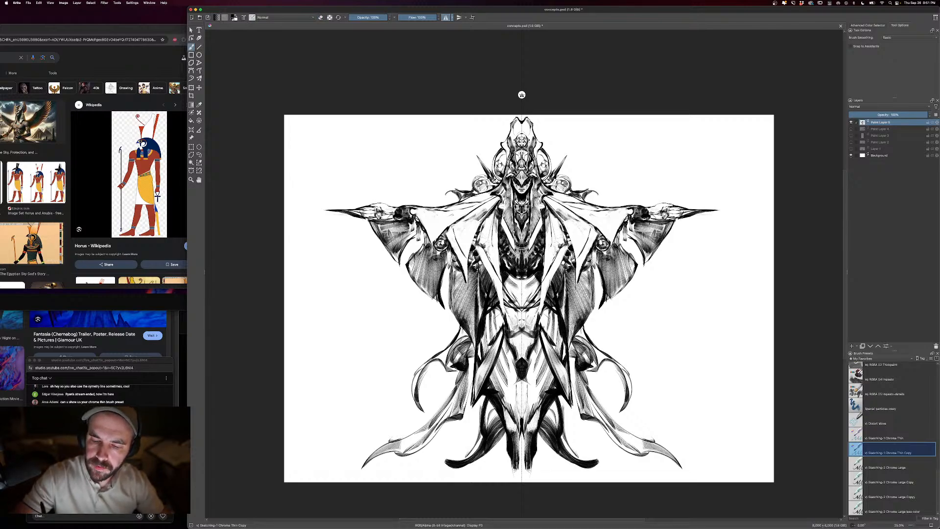
pyautogui.moveTo(494, 214)
pyautogui.mouseDown()
pyautogui.moveTo(485, 244)
pyautogui.moveTo(499, 278)
pyautogui.mouseUp()
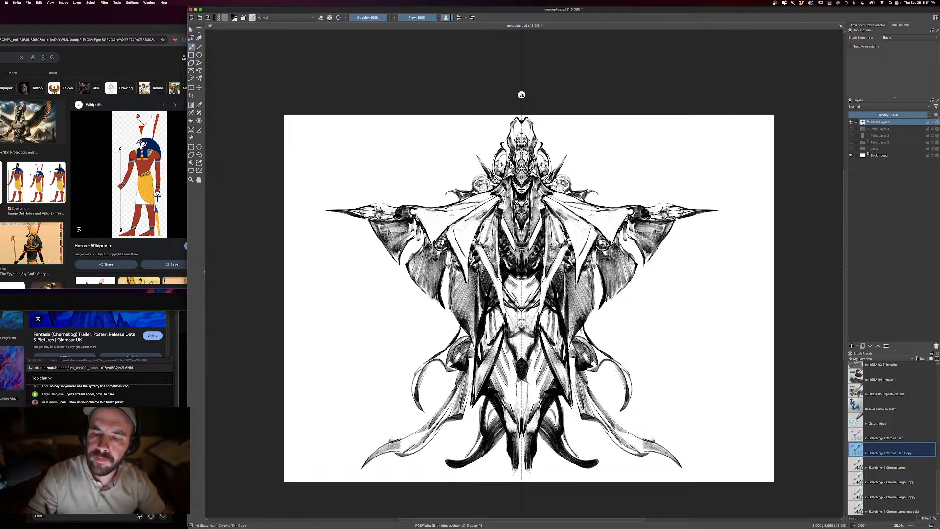
pyautogui.moveTo(486, 208); pyautogui.dragTo(464, 247)
pyautogui.moveTo(475, 229); pyautogui.dragTo(463, 252)
pyautogui.moveTo(495, 199)
pyautogui.mouseDown()
pyautogui.moveTo(458, 225)
pyautogui.moveTo(431, 220)
pyautogui.mouseUp()
pyautogui.moveTo(449, 212)
pyautogui.mouseDown()
pyautogui.moveTo(427, 219)
pyautogui.moveTo(440, 229)
pyautogui.mouseUp()
pyautogui.moveTo(491, 197); pyautogui.dragTo(472, 202)
# - Rework the hip panels with diagonal strokes and erase highlights around the centre of the waist
pyautogui.press('-')
pyautogui.press('-')
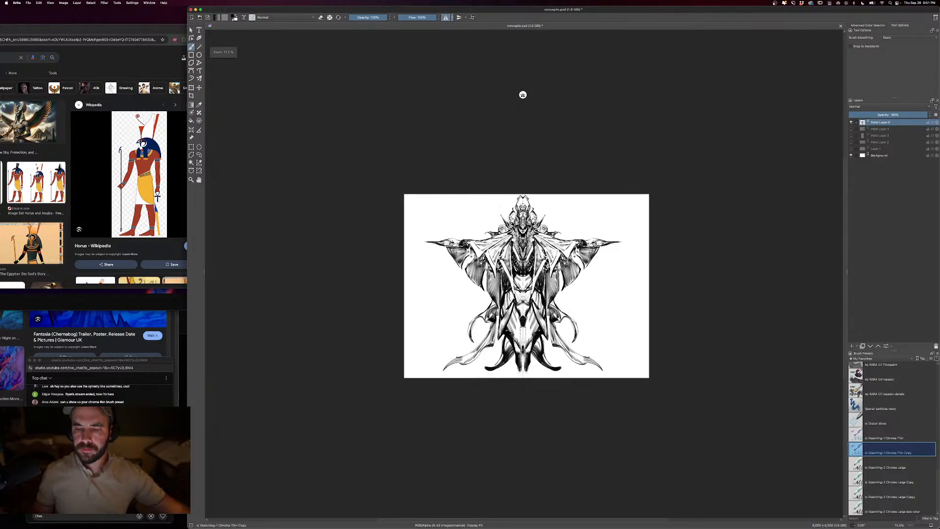
pyautogui.press('+')
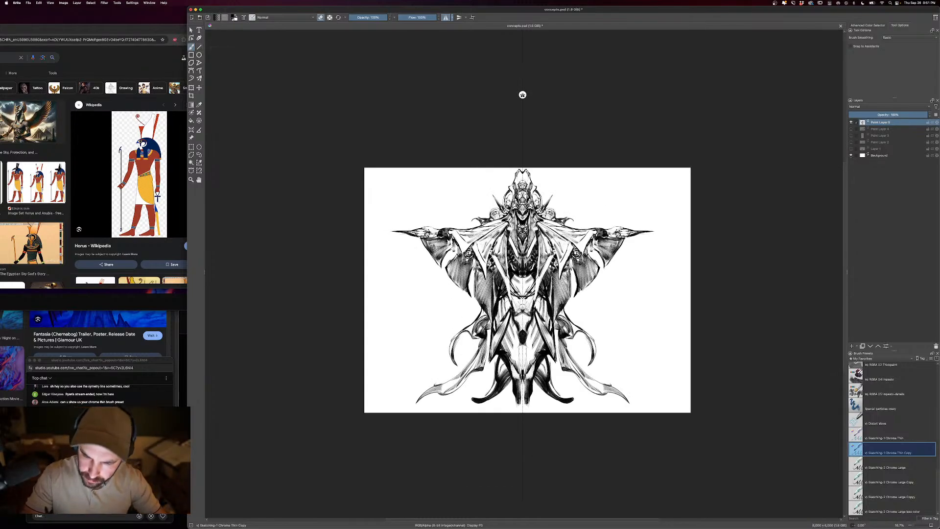
pyautogui.moveTo(510, 297); pyautogui.dragTo(506, 311)
pyautogui.moveTo(509, 298); pyautogui.dragTo(503, 313)
pyautogui.moveTo(507, 298); pyautogui.dragTo(499, 318)
pyautogui.moveTo(503, 305); pyautogui.dragTo(495, 327)
pyautogui.moveTo(499, 316); pyautogui.dragTo(494, 330)
pyautogui.moveTo(511, 274); pyautogui.dragTo(517, 292)
pyautogui.moveTo(518, 279); pyautogui.dragTo(521, 295)
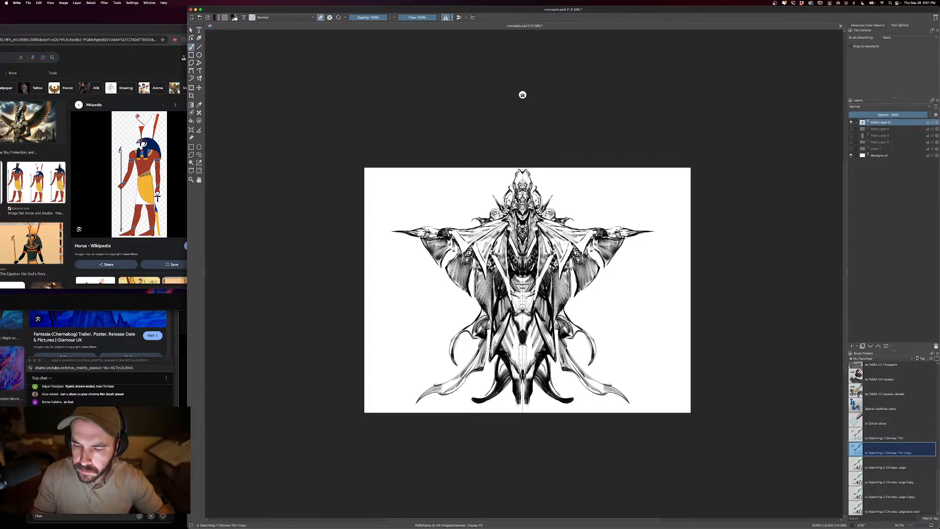
pyautogui.press('e')
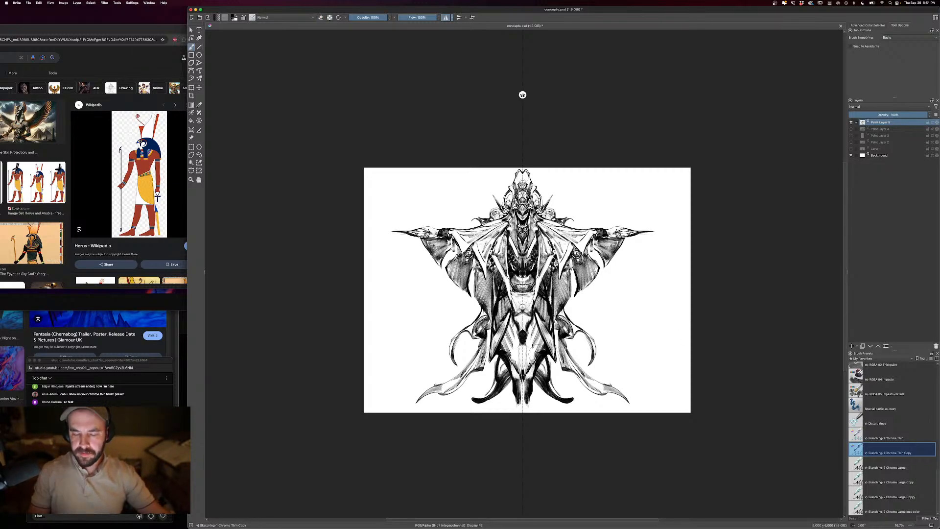
# - Erase a bright vertical highlight down the centre of the hips, just below the waist
pyautogui.press('e')
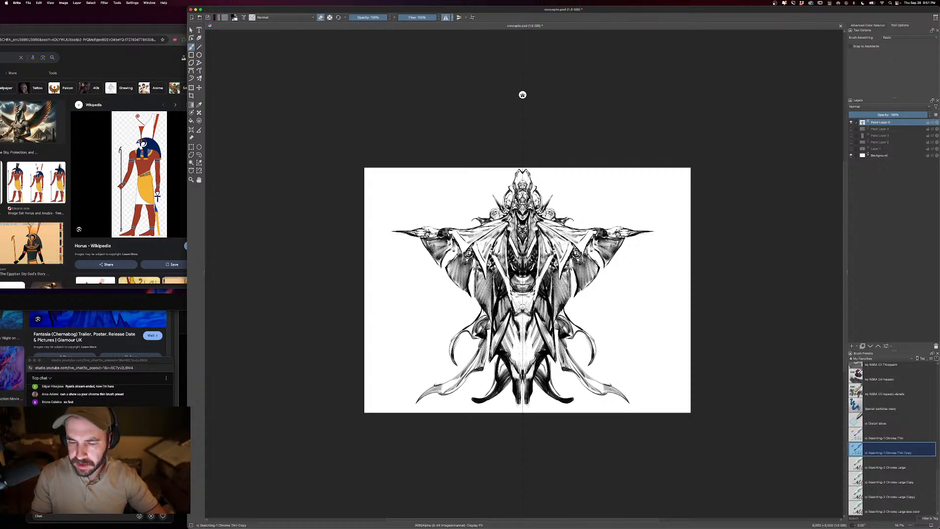
pyautogui.moveTo(529, 300); pyautogui.dragTo(526, 316)
pyautogui.press('e')
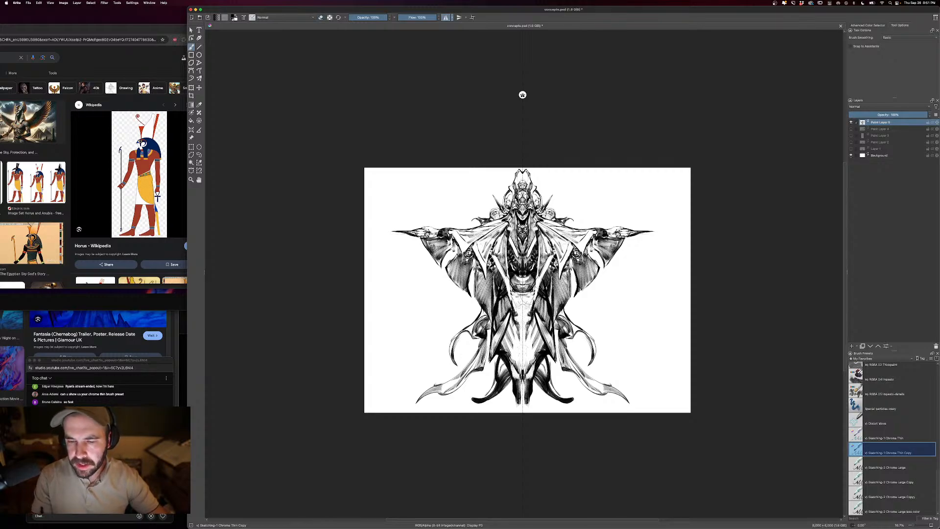
# - Turn off horizontal mirroring and paint a diagonal cloth fold from the centre of the waist across one hip with a larger brush
pyautogui.press('[')
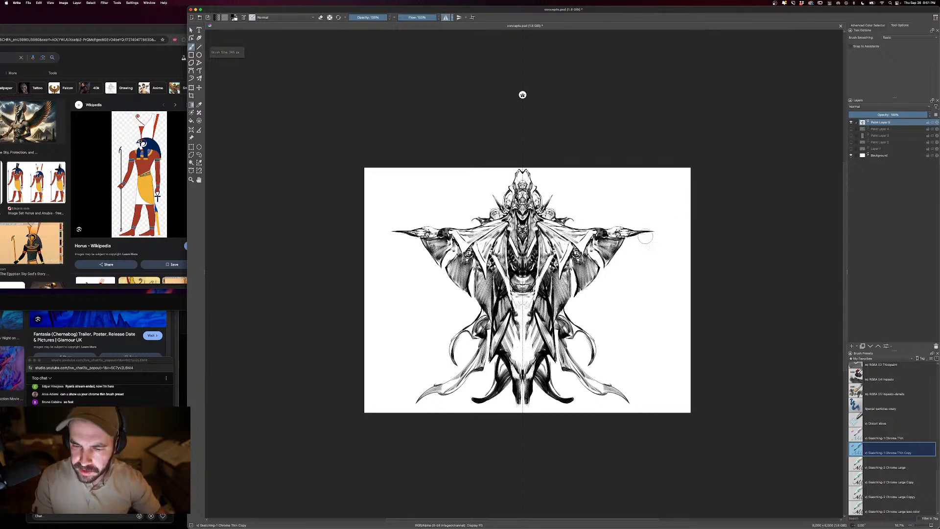
pyautogui.click(446, 18)
pyautogui.press(']')
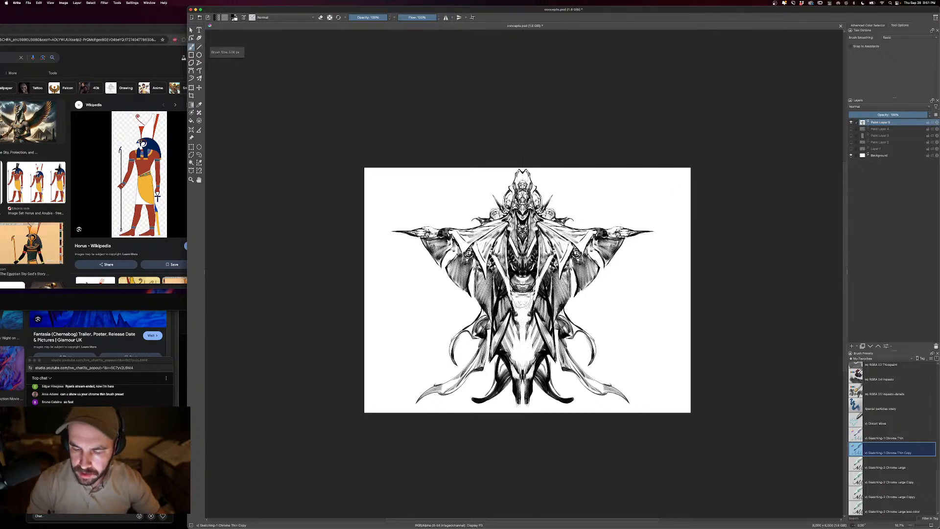
pyautogui.press(']')
pyautogui.moveTo(525, 306)
pyautogui.mouseDown()
pyautogui.moveTo(505, 335)
pyautogui.moveTo(512, 304)
pyautogui.moveTo(498, 324)
pyautogui.mouseUp()
pyautogui.press('e')
pyautogui.press('e')
pyautogui.press('e')
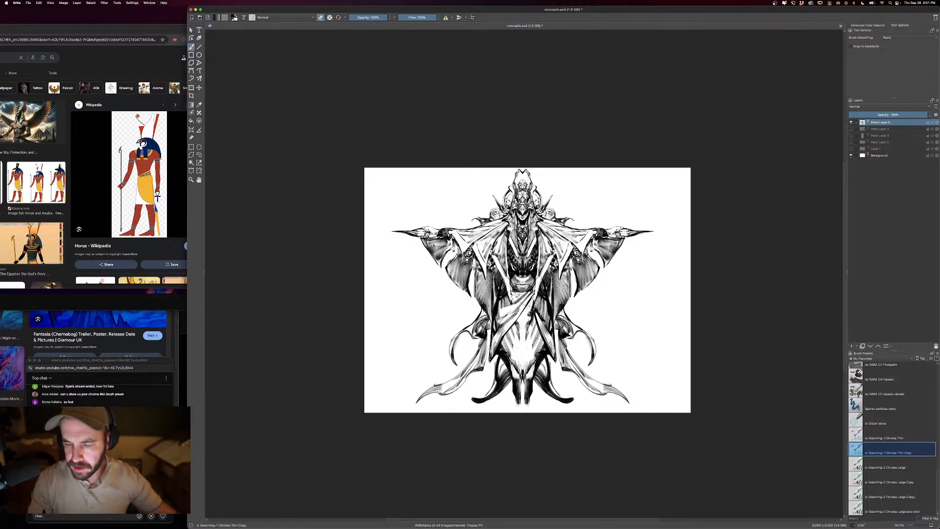
# - Erase a bright band along the diagonal waist fold and add short dark crease strokes at its lower end
pyautogui.press('e')
pyautogui.moveTo(533, 292); pyautogui.dragTo(503, 321)
pyautogui.press('e')
pyautogui.press('e')
pyautogui.press(']')
pyautogui.moveTo(507, 307); pyautogui.dragTo(498, 324)
pyautogui.moveTo(512, 314); pyautogui.dragTo(502, 326)
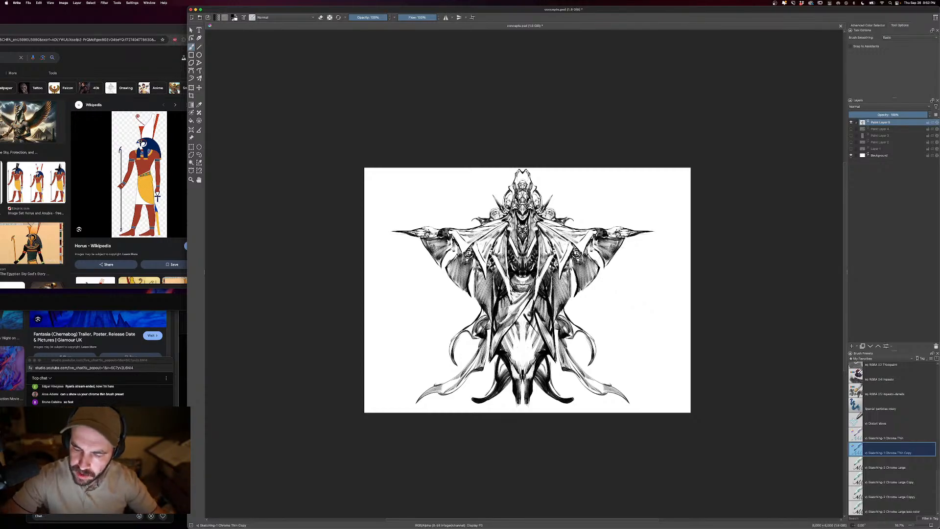
# - Shape an opposing cloth fold over the other hip with alternating erased highlights and dark diagonal strokes
pyautogui.press('e')
pyautogui.moveTo(529, 311); pyautogui.dragTo(540, 329)
pyautogui.moveTo(536, 317)
pyautogui.mouseDown()
pyautogui.moveTo(546, 339)
pyautogui.moveTo(538, 322)
pyautogui.mouseUp()
pyautogui.moveTo(532, 304); pyautogui.dragTo(547, 334)
pyautogui.moveTo(538, 305)
pyautogui.mouseDown()
pyautogui.moveTo(550, 338)
pyautogui.moveTo(530, 319)
pyautogui.mouseUp()
pyautogui.press('e')
pyautogui.moveTo(538, 329); pyautogui.dragTo(547, 338)
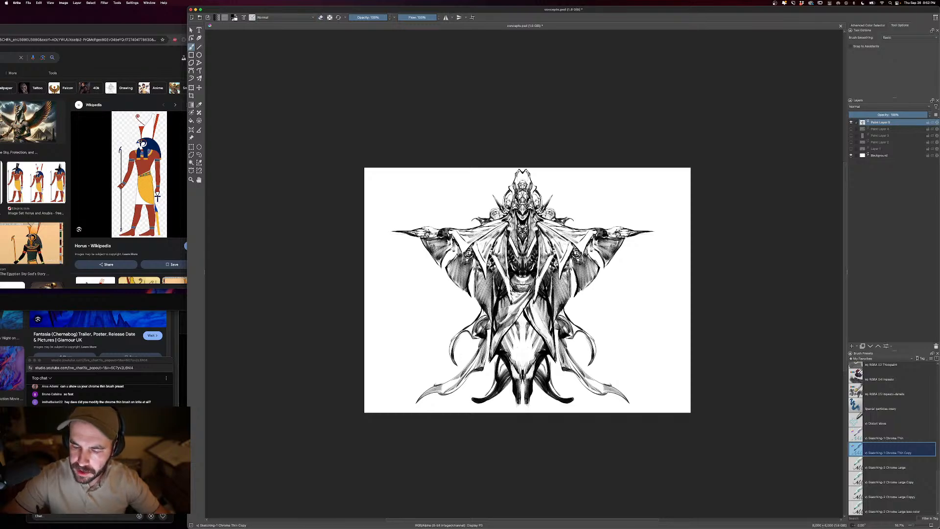
pyautogui.moveTo(533, 305); pyautogui.dragTo(552, 343)
pyautogui.moveTo(568, 345)
pyautogui.mouseDown()
pyautogui.moveTo(576, 369)
pyautogui.moveTo(576, 354)
pyautogui.mouseUp()
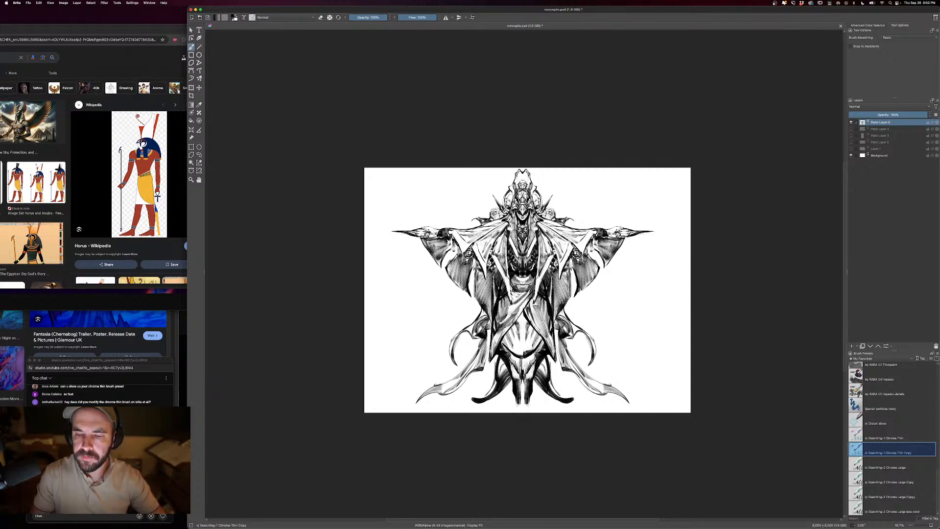
# - Extend the narrow central leg shapes down to the lower edge of the canvas, undoing and redrawing the strokes
pyautogui.moveTo(521, 359)
pyautogui.mouseDown()
pyautogui.moveTo(508, 412)
pyautogui.moveTo(517, 412)
pyautogui.mouseUp()
pyautogui.press('super+z')
pyautogui.press('super+z')
pyautogui.moveTo(519, 398); pyautogui.dragTo(527, 412)
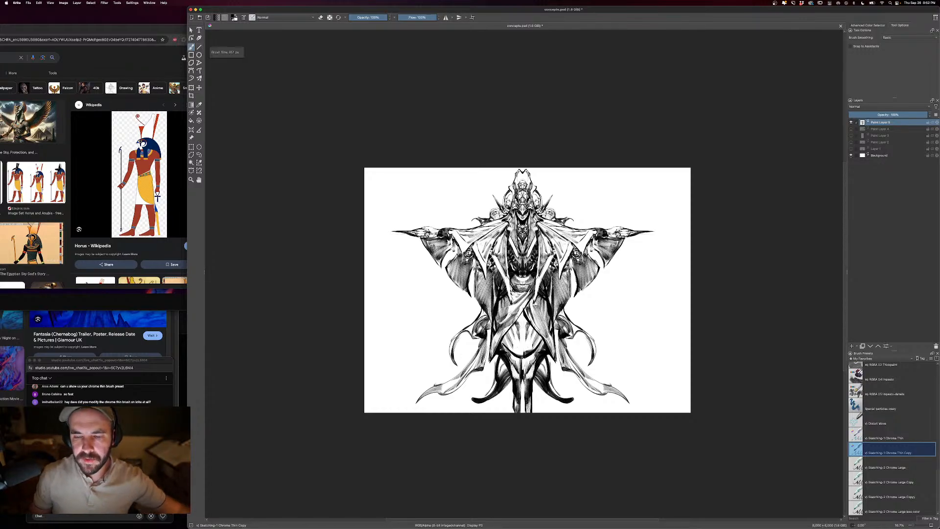
pyautogui.hotkey('ctrl', '+')
pyautogui.hotkey('ctrl', '+')
pyautogui.hotkey('ctrl', '+')
pyautogui.hotkey('ctrl', '+')
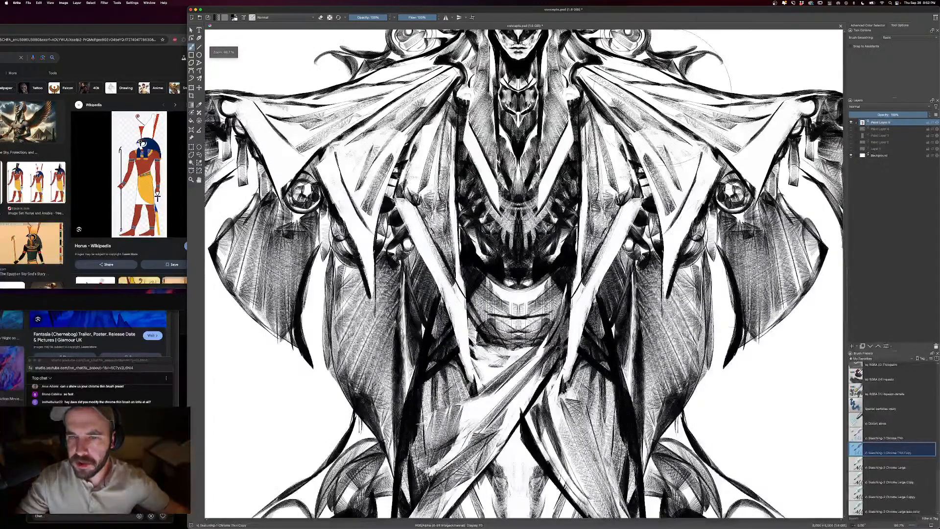
pyautogui.moveTo(670, 59); pyautogui.dragTo(653, 267)
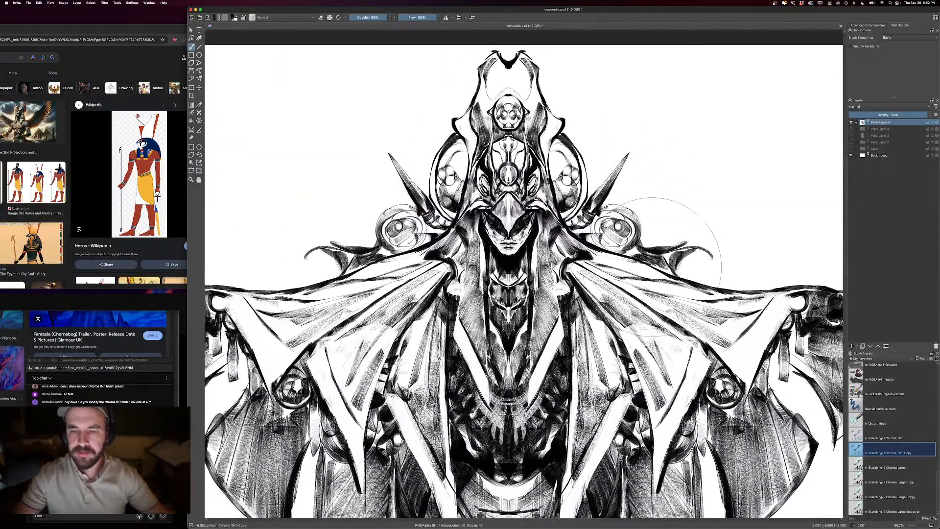
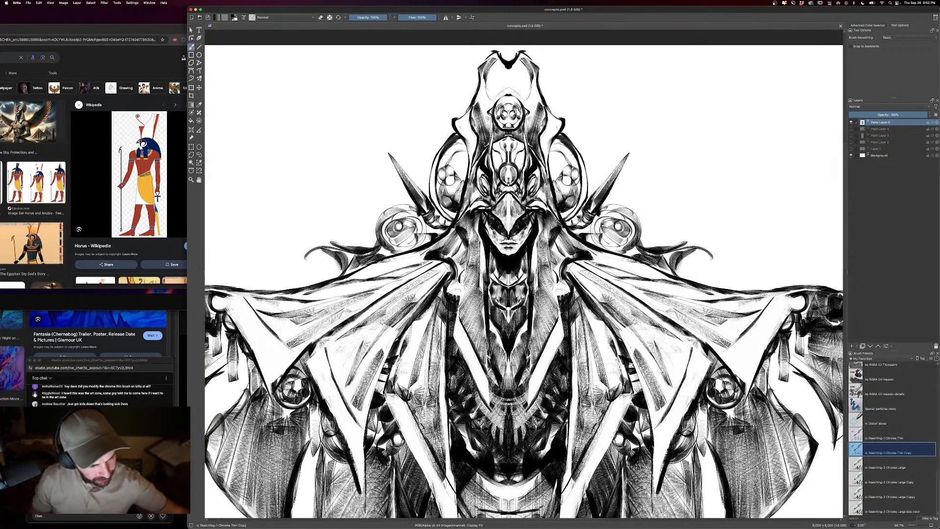
# - Hide the Egyptian god paint layer so only the white background remains for a new concept
pyautogui.press('super+minus')
pyautogui.press('super+minus')
pyautogui.press('super+minus')
pyautogui.press('super+plus')
pyautogui.press('super+plus')
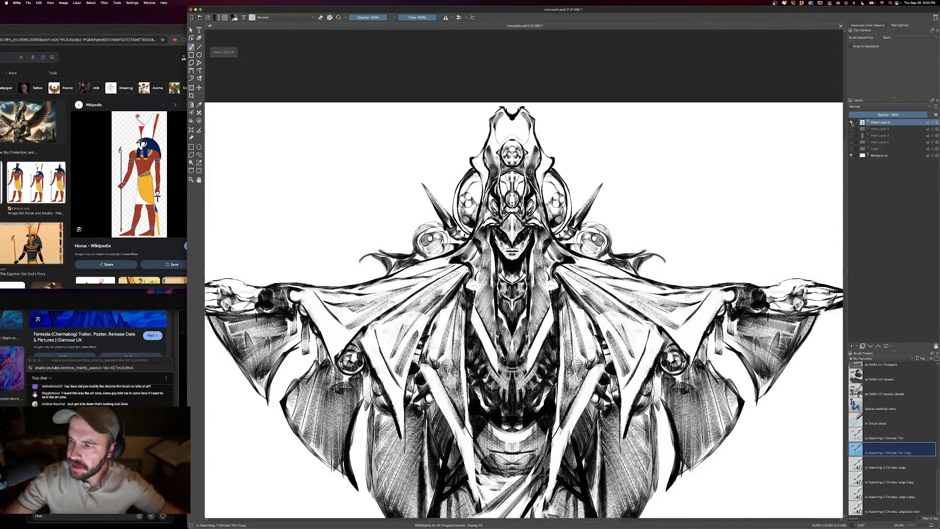
pyautogui.click(851, 122)
pyautogui.press('super+minus')
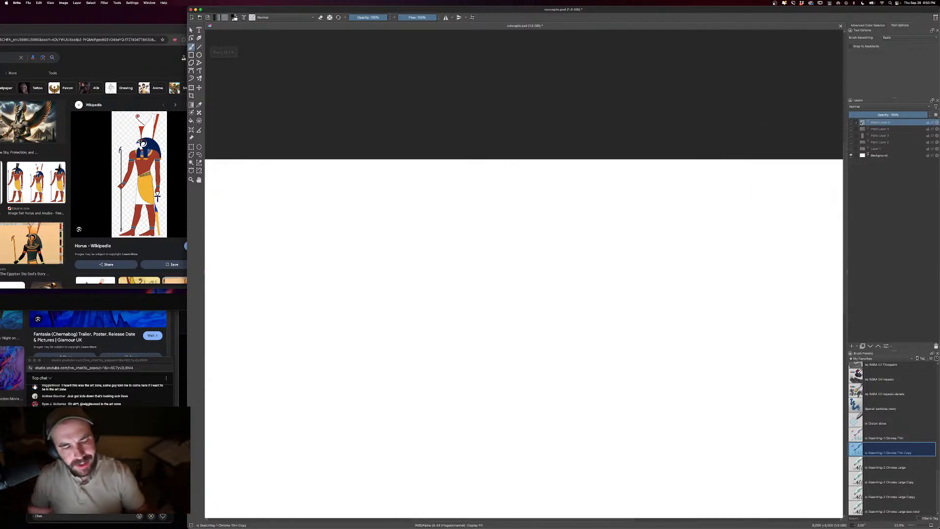
pyautogui.press('super+plus')
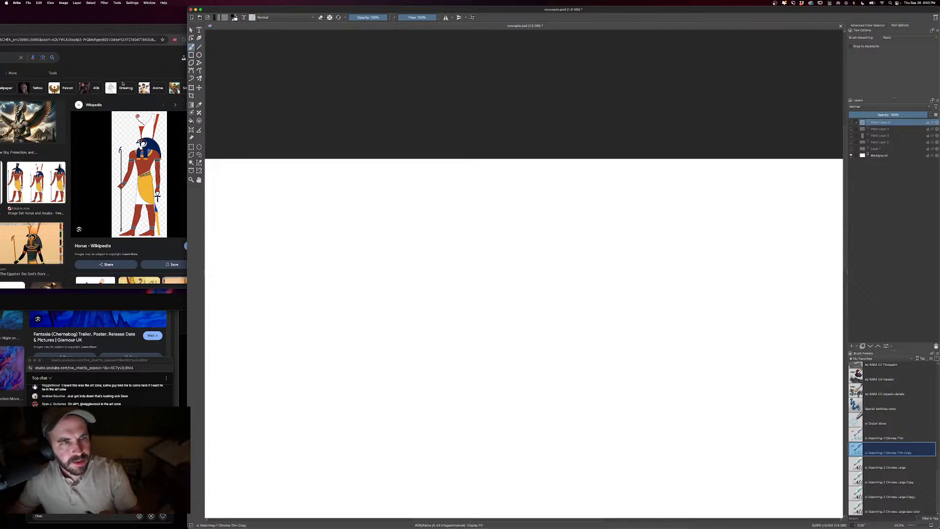
# - Switch to the browser and stack the lobster and elephant reference photos beside the canvas, shrinking the elephant window
pyautogui.click(89, 29)
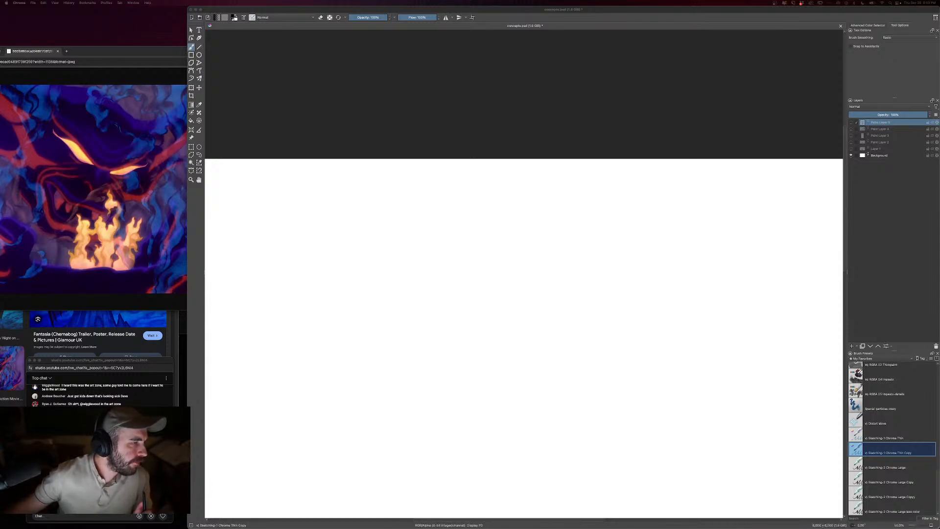
pyautogui.press('super+grave')
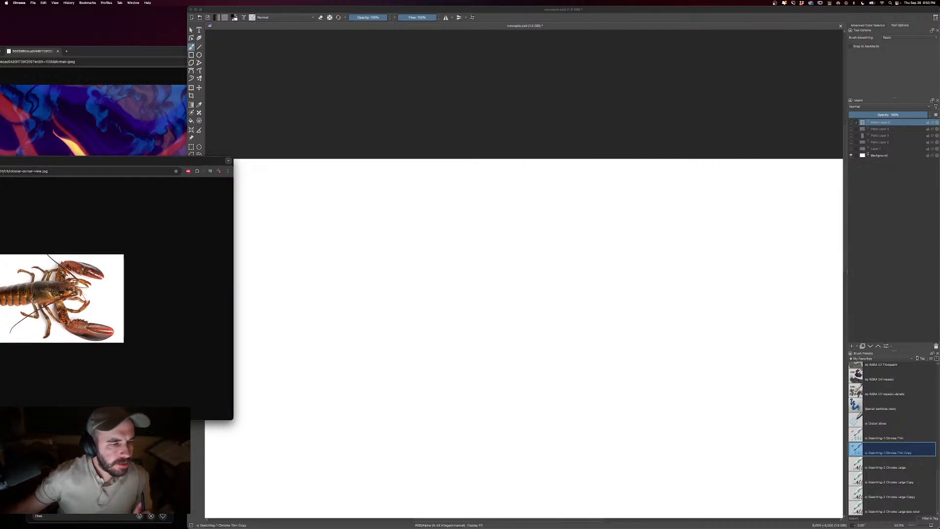
pyautogui.moveTo(39, 164); pyautogui.dragTo(83, 150)
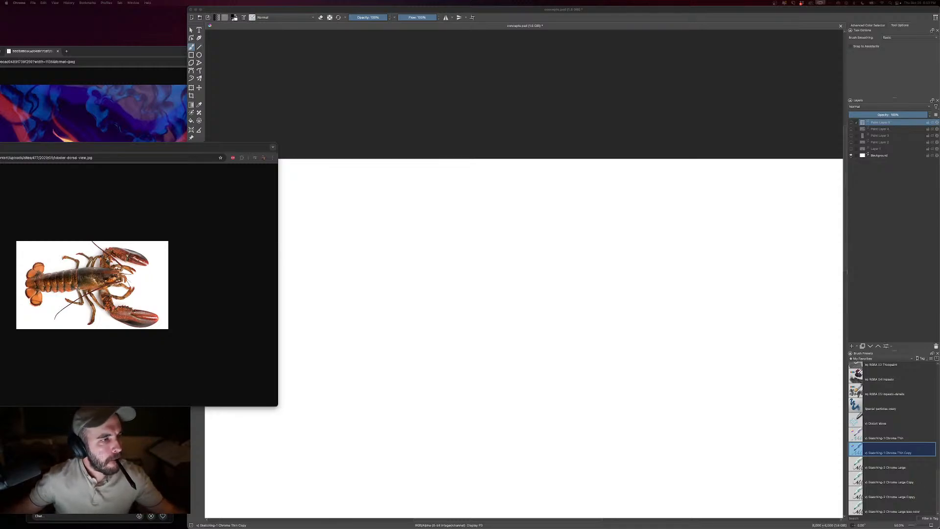
pyautogui.press('super+grave')
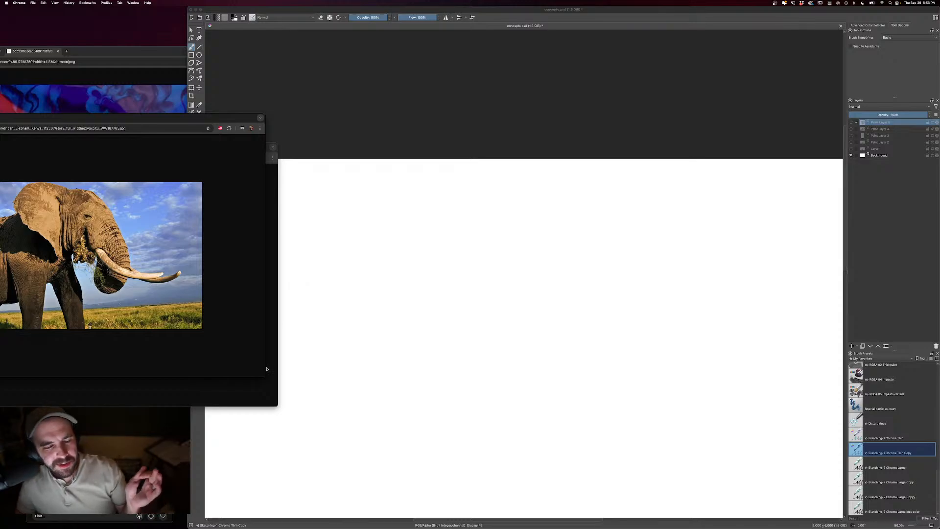
pyautogui.moveTo(264, 376); pyautogui.dragTo(205, 237)
pyautogui.moveTo(139, 119); pyautogui.dragTo(191, 114)
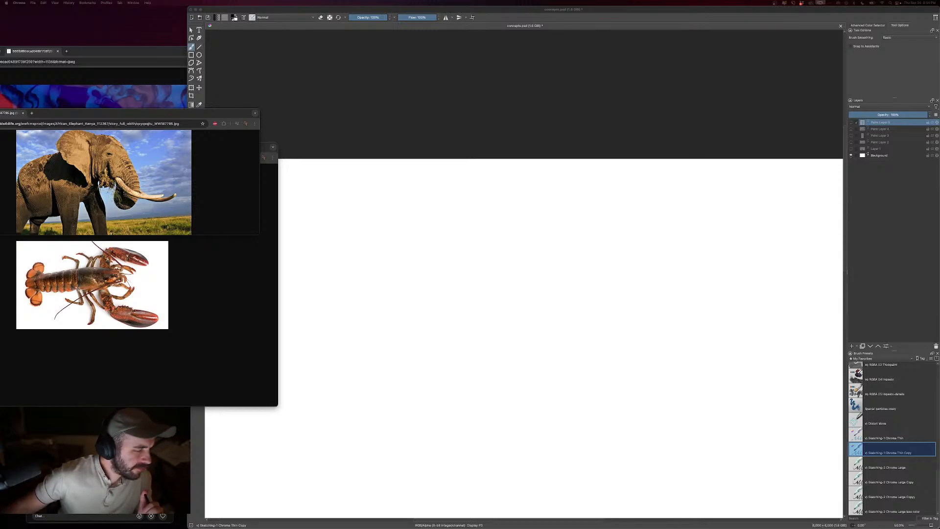
# - Place a shrunken garden gnome reference photo above the elephant and return to the Krita canvas
pyautogui.moveTo(1, 48); pyautogui.dragTo(48, 14)
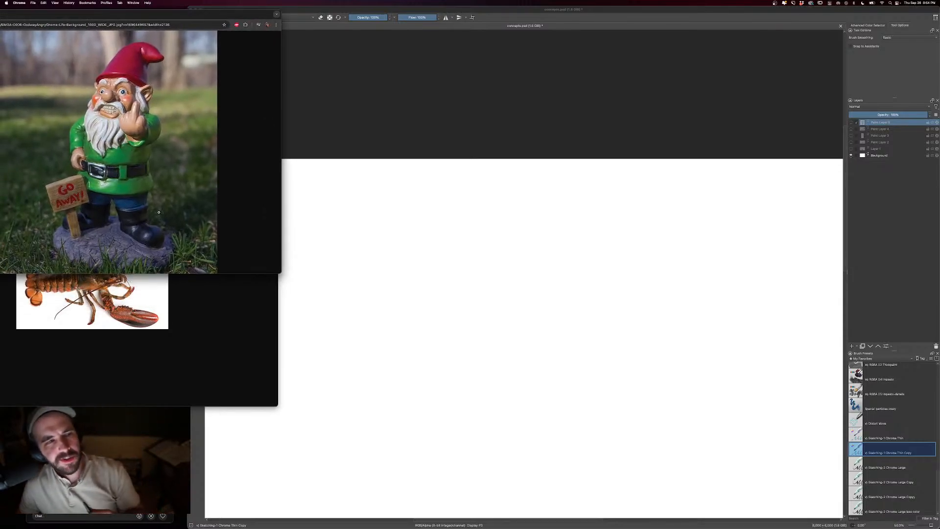
pyautogui.moveTo(279, 271); pyautogui.dragTo(239, 126)
pyautogui.click(230, 336)
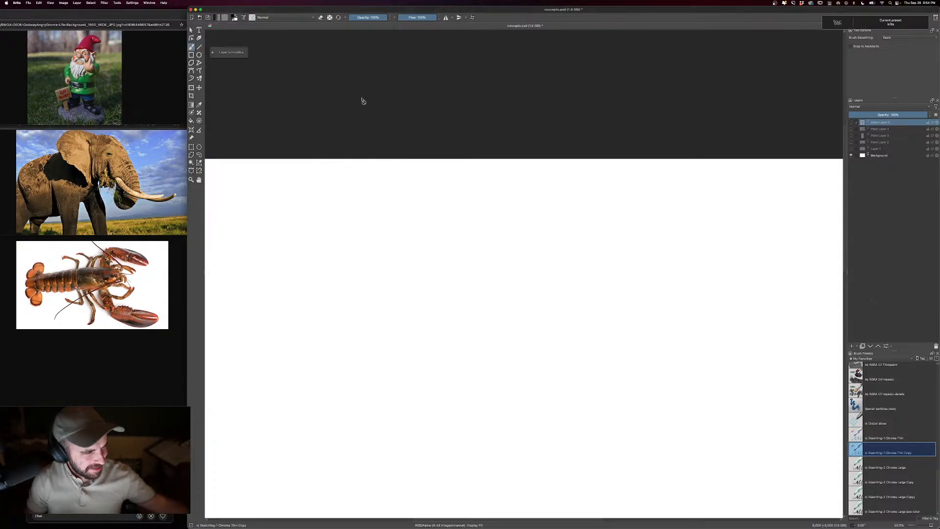
# - Add a new empty paint layer above the hidden concept layers
pyautogui.press('-')
pyautogui.click(853, 346)
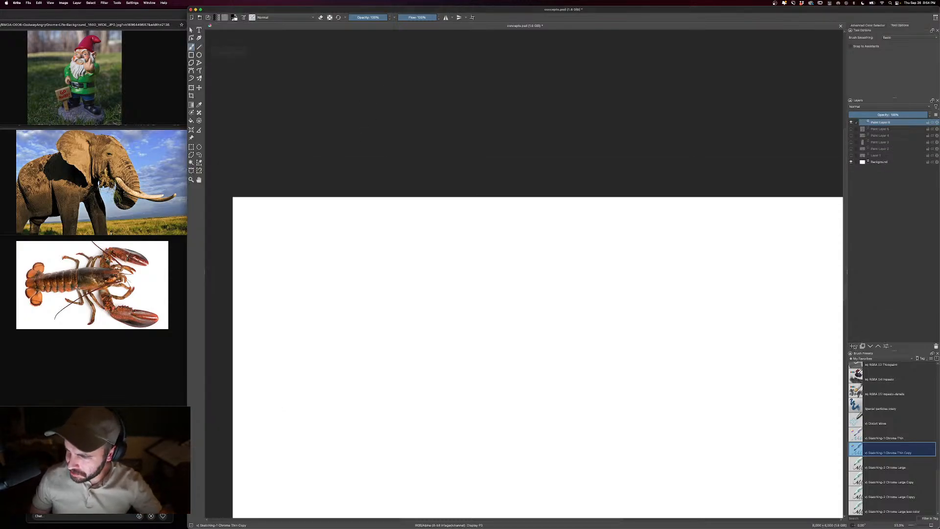
pyautogui.scroll(-5, 726, 345)
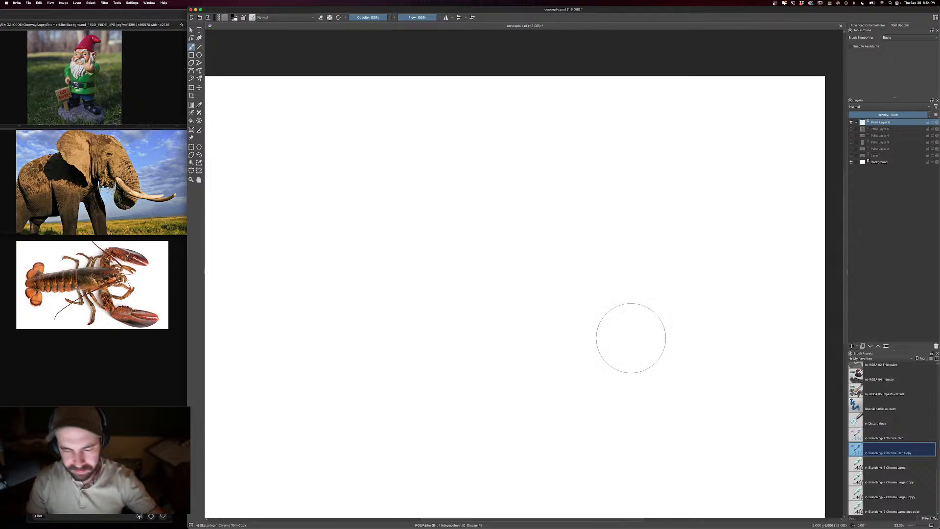
pyautogui.press('[')
pyautogui.press('[')
pyautogui.press('[')
pyautogui.press('[')
pyautogui.press('[')
pyautogui.press('[')
pyautogui.press('[')
pyautogui.press('[')
pyautogui.press('[')
pyautogui.press('[')
pyautogui.press('[')
pyautogui.press('[')
pyautogui.press('[')
pyautogui.press('[')
pyautogui.press('[')
pyautogui.press('[')
pyautogui.press('[')
pyautogui.press('[')
pyautogui.press('[')
pyautogui.press('[')
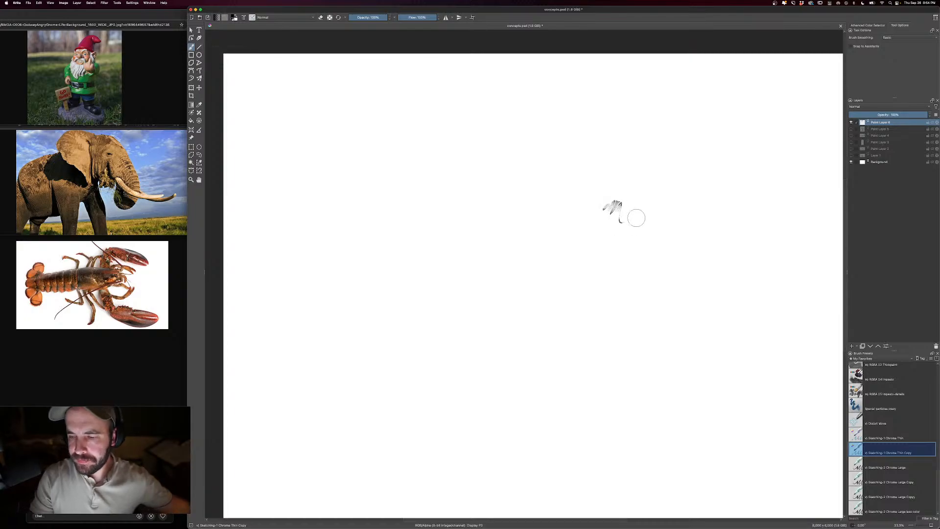
pyautogui.press(']')
pyautogui.press(']')
pyautogui.press(']')
pyautogui.press(']')
pyautogui.press(']')
pyautogui.press(']')
pyautogui.press(']')
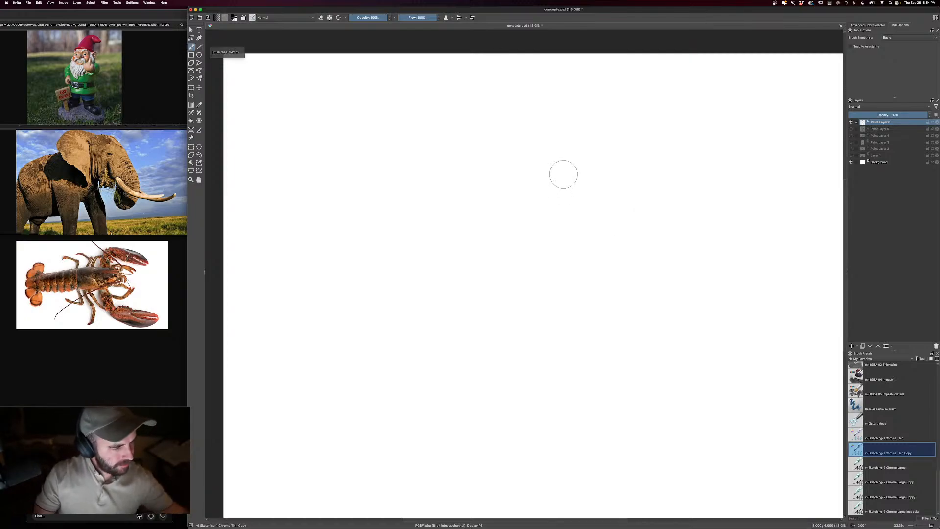
# - Sketch an elephant head in the upper middle of the canvas with a round skull, brow line, curling trunk and two curved tusks
pyautogui.press('super+minus')
pyautogui.press(']')
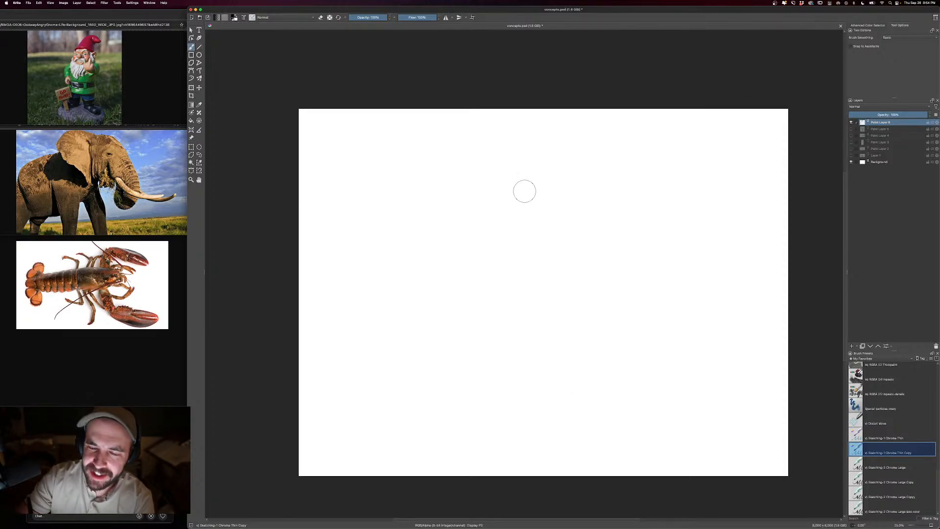
pyautogui.moveTo(509, 179)
pyautogui.mouseDown()
pyautogui.moveTo(506, 214)
pyautogui.moveTo(493, 208)
pyautogui.moveTo(532, 173)
pyautogui.moveTo(545, 177)
pyautogui.moveTo(561, 218)
pyautogui.mouseUp()
pyautogui.moveTo(501, 205)
pyautogui.mouseDown()
pyautogui.moveTo(514, 232)
pyautogui.moveTo(508, 254)
pyautogui.moveTo(500, 241)
pyautogui.moveTo(496, 256)
pyautogui.mouseUp()
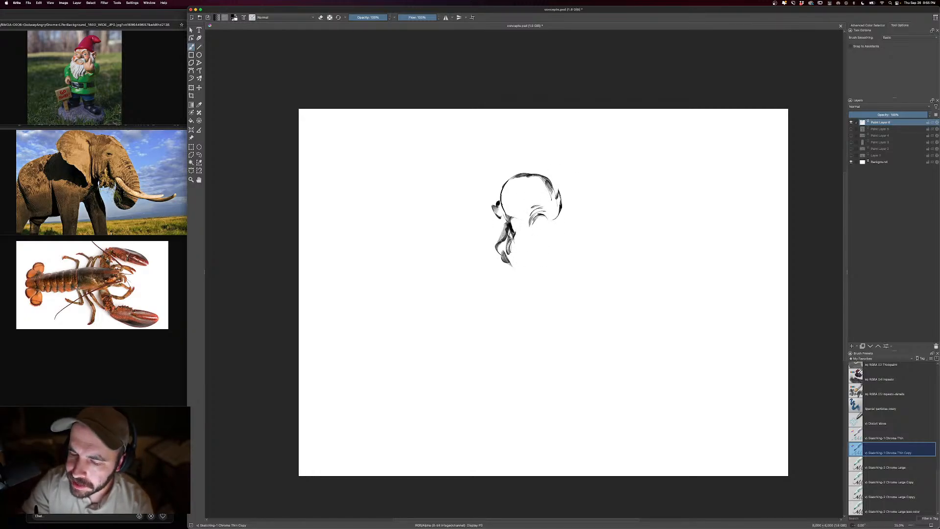
pyautogui.moveTo(549, 210)
pyautogui.mouseDown()
pyautogui.moveTo(559, 248)
pyautogui.moveTo(536, 244)
pyautogui.moveTo(574, 277)
pyautogui.moveTo(546, 273)
pyautogui.moveTo(563, 283)
pyautogui.moveTo(554, 279)
pyautogui.mouseUp()
pyautogui.moveTo(553, 214)
pyautogui.mouseDown()
pyautogui.moveTo(564, 233)
pyautogui.moveTo(525, 252)
pyautogui.moveTo(533, 257)
pyautogui.moveTo(476, 273)
pyautogui.moveTo(510, 289)
pyautogui.moveTo(569, 230)
pyautogui.moveTo(612, 223)
pyautogui.moveTo(564, 251)
pyautogui.mouseUp()
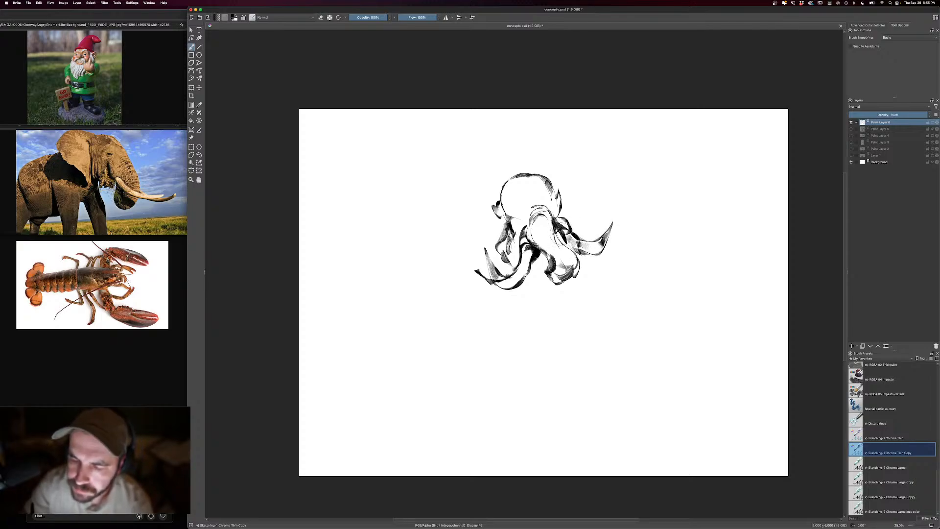
pyautogui.moveTo(531, 179)
pyautogui.mouseDown()
pyautogui.moveTo(537, 215)
pyautogui.moveTo(507, 221)
pyautogui.moveTo(541, 223)
pyautogui.mouseUp()
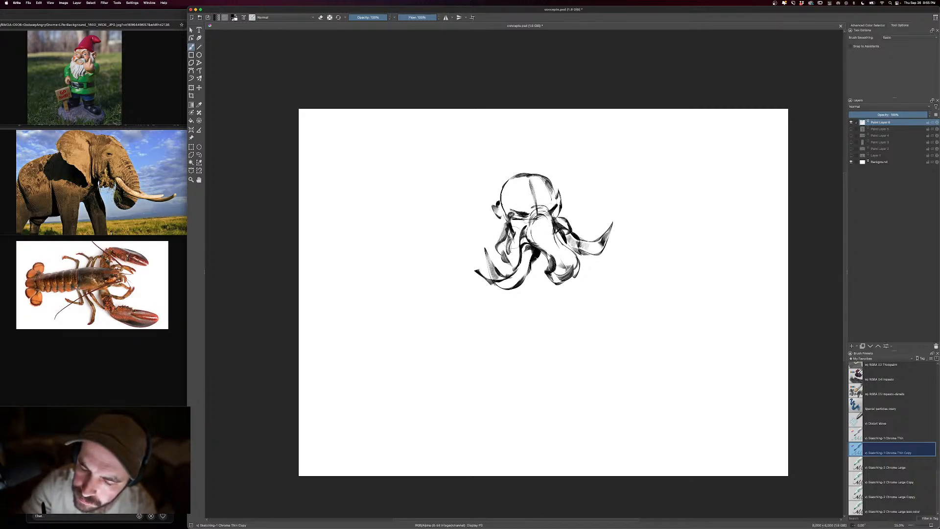
pyautogui.moveTo(516, 220); pyautogui.dragTo(525, 238)
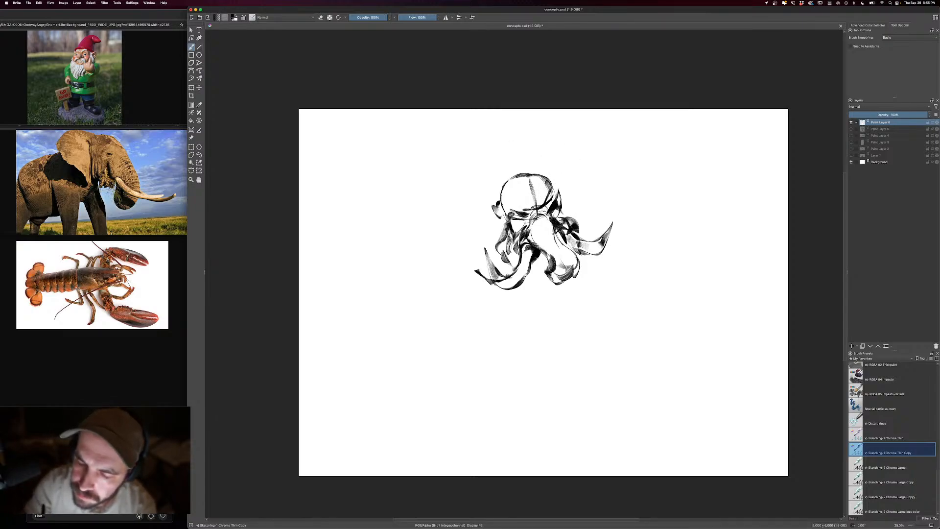
# - Draw a tall gnome hat over the elephant head with a folded tip curling off to one side
pyautogui.moveTo(496, 207)
pyautogui.mouseDown()
pyautogui.moveTo(553, 196)
pyautogui.moveTo(554, 177)
pyautogui.mouseUp()
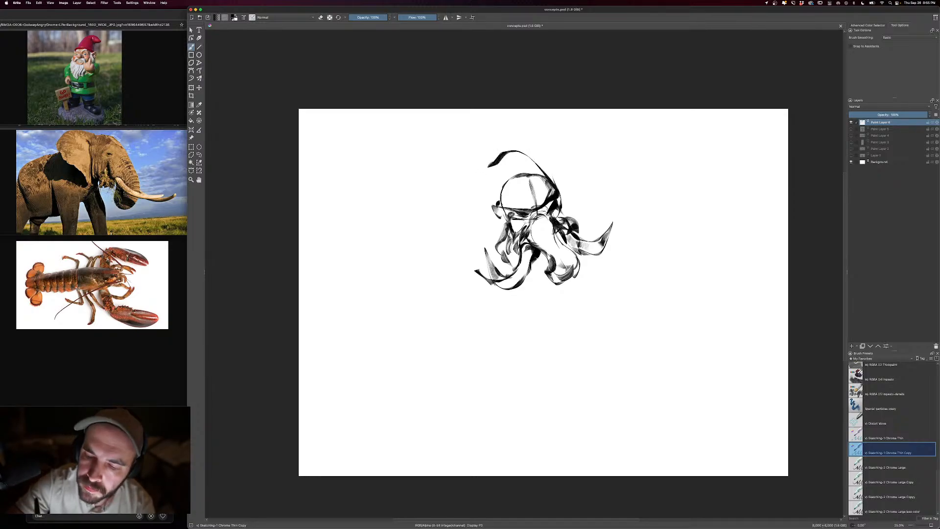
pyautogui.moveTo(531, 157)
pyautogui.mouseDown()
pyautogui.moveTo(512, 145)
pyautogui.moveTo(497, 201)
pyautogui.mouseUp()
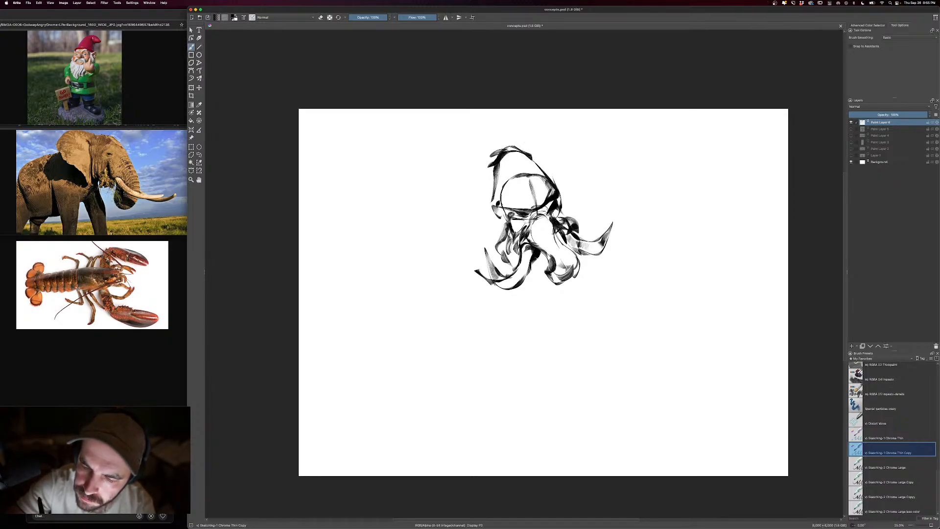
pyautogui.moveTo(509, 142)
pyautogui.mouseDown()
pyautogui.moveTo(536, 153)
pyautogui.moveTo(564, 145)
pyautogui.moveTo(548, 169)
pyautogui.mouseUp()
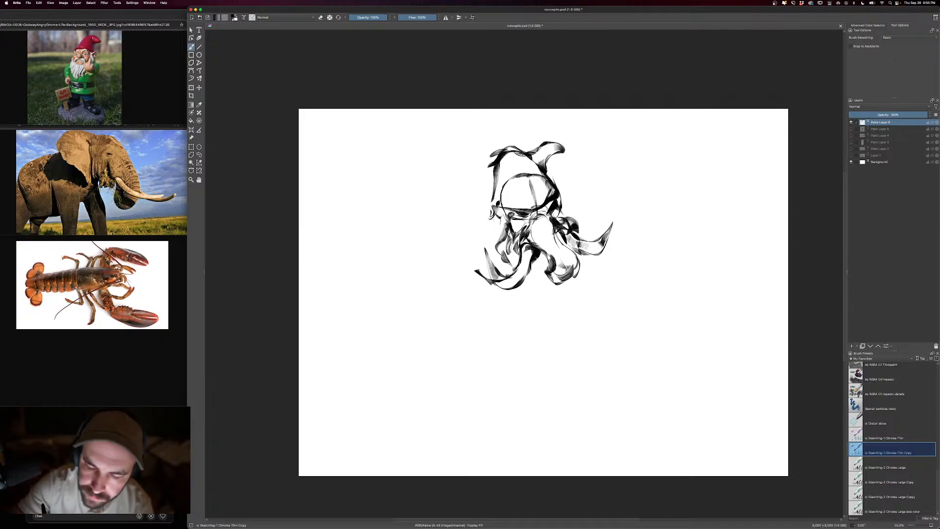
# - Add ear shapes at both sides of the head and paint a dark curled tip on the trunk
pyautogui.moveTo(495, 211)
pyautogui.mouseDown()
pyautogui.moveTo(494, 246)
pyautogui.moveTo(494, 232)
pyautogui.mouseUp()
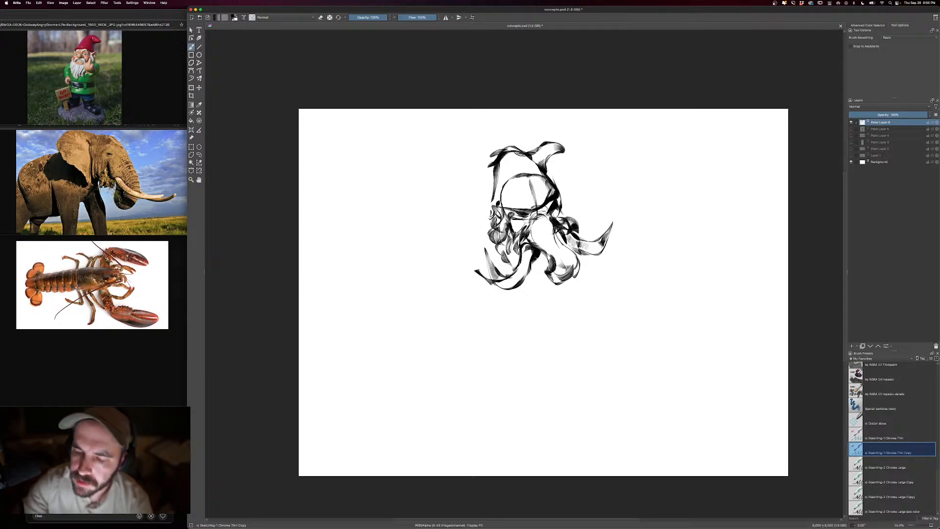
pyautogui.moveTo(576, 211); pyautogui.dragTo(555, 224)
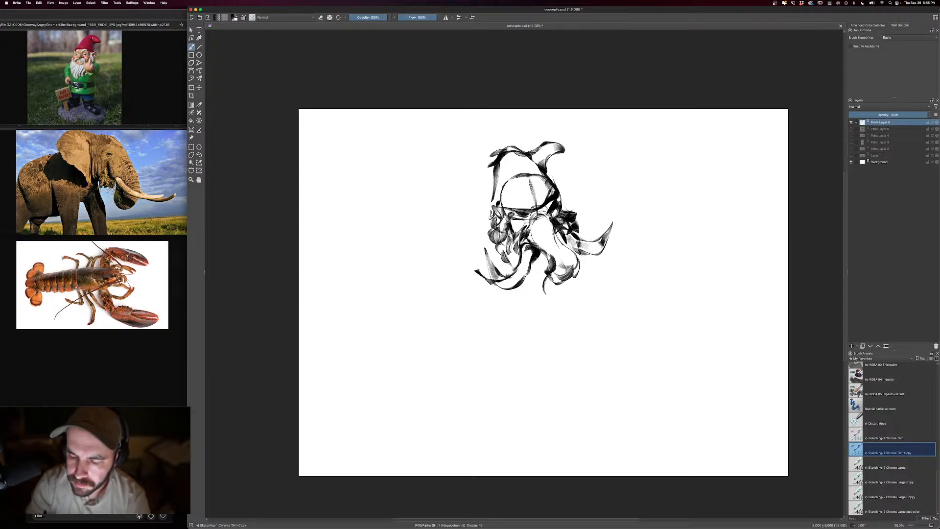
pyautogui.moveTo(545, 294)
pyautogui.mouseDown()
pyautogui.moveTo(564, 290)
pyautogui.moveTo(563, 308)
pyautogui.moveTo(562, 301)
pyautogui.mouseUp()
pyautogui.moveTo(577, 245); pyautogui.dragTo(558, 272)
# - Outline both shoulders and sketch the near arm bending down into a large open lobster claw in front of the body
pyautogui.moveTo(492, 216)
pyautogui.mouseDown()
pyautogui.moveTo(458, 251)
pyautogui.moveTo(461, 272)
pyautogui.mouseUp()
pyautogui.moveTo(563, 191); pyautogui.dragTo(615, 245)
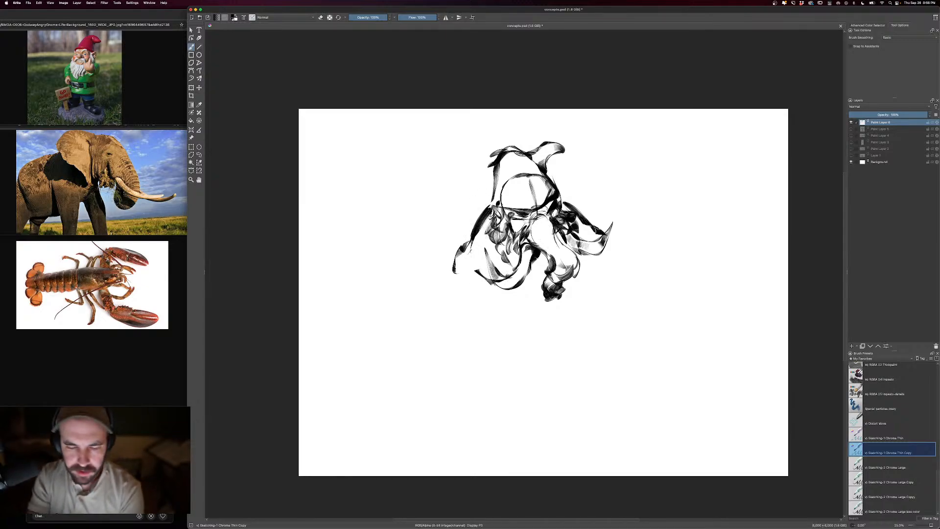
pyautogui.moveTo(468, 294)
pyautogui.mouseDown()
pyautogui.moveTo(458, 267)
pyautogui.moveTo(474, 252)
pyautogui.moveTo(471, 235)
pyautogui.moveTo(488, 277)
pyautogui.moveTo(453, 350)
pyautogui.moveTo(482, 392)
pyautogui.moveTo(504, 392)
pyautogui.mouseUp()
pyautogui.moveTo(459, 323)
pyautogui.mouseDown()
pyautogui.moveTo(455, 355)
pyautogui.moveTo(519, 377)
pyautogui.moveTo(535, 350)
pyautogui.mouseUp()
pyautogui.moveTo(509, 385)
pyautogui.mouseDown()
pyautogui.moveTo(537, 350)
pyautogui.moveTo(490, 355)
pyautogui.moveTo(502, 332)
pyautogui.moveTo(533, 319)
pyautogui.moveTo(510, 348)
pyautogui.moveTo(495, 347)
pyautogui.mouseUp()
pyautogui.moveTo(497, 314)
pyautogui.mouseDown()
pyautogui.moveTo(536, 322)
pyautogui.moveTo(477, 342)
pyautogui.moveTo(462, 306)
pyautogui.moveTo(439, 313)
pyautogui.mouseUp()
pyautogui.moveTo(455, 269)
pyautogui.mouseDown()
pyautogui.moveTo(434, 360)
pyautogui.moveTo(482, 377)
pyautogui.mouseUp()
# - Sketch the other arm reaching outward and hang a shaded lobster claw with a dark pointed pincer from its wrist
pyautogui.moveTo(562, 211)
pyautogui.mouseDown()
pyautogui.moveTo(591, 189)
pyautogui.moveTo(664, 244)
pyautogui.mouseUp()
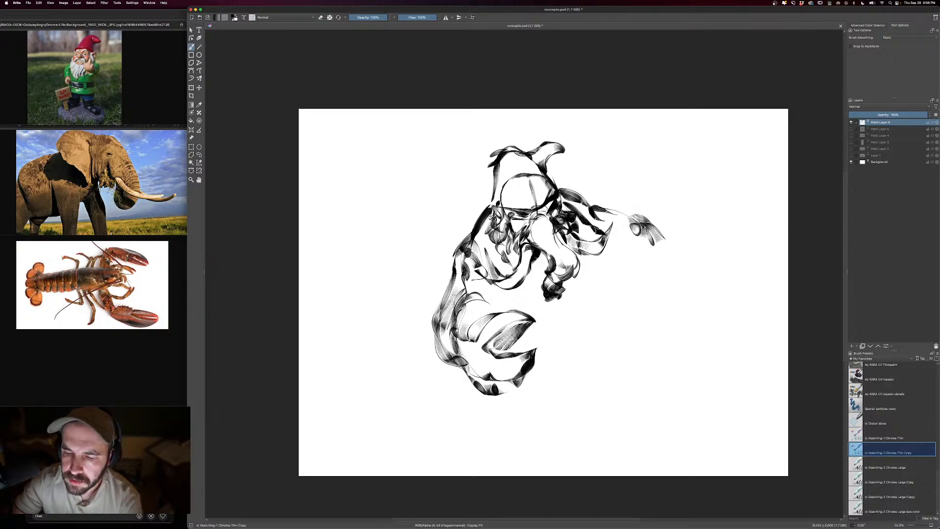
pyautogui.moveTo(634, 218)
pyautogui.mouseDown()
pyautogui.moveTo(669, 250)
pyautogui.moveTo(629, 243)
pyautogui.mouseUp()
pyautogui.moveTo(632, 233); pyautogui.dragTo(651, 278)
pyautogui.moveTo(657, 245)
pyautogui.mouseDown()
pyautogui.moveTo(654, 275)
pyautogui.moveTo(661, 248)
pyautogui.moveTo(686, 282)
pyautogui.mouseUp()
pyautogui.press('super+z')
pyautogui.moveTo(672, 243); pyautogui.dragTo(687, 281)
pyautogui.moveTo(643, 209); pyautogui.dragTo(690, 267)
pyautogui.moveTo(646, 209)
pyautogui.mouseDown()
pyautogui.moveTo(629, 220)
pyautogui.moveTo(645, 278)
pyautogui.moveTo(691, 289)
pyautogui.mouseUp()
pyautogui.moveTo(634, 251)
pyautogui.mouseDown()
pyautogui.moveTo(635, 280)
pyautogui.moveTo(680, 324)
pyautogui.mouseUp()
pyautogui.moveTo(679, 276); pyautogui.dragTo(680, 324)
pyautogui.moveTo(676, 288); pyautogui.dragTo(670, 311)
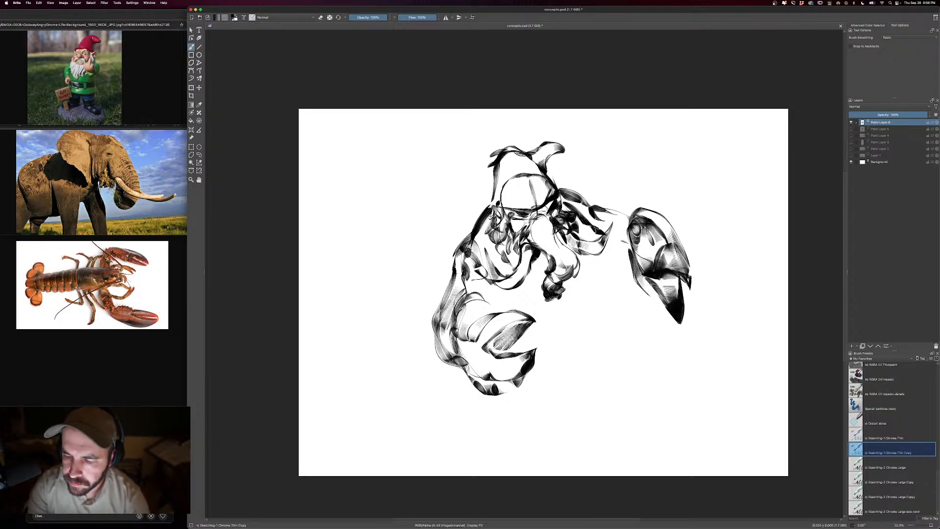
pyautogui.moveTo(619, 242); pyautogui.dragTo(626, 254)
# - Paint the rounded belly below the trunk and a bent, dark-shaded thigh extending to the side, undoing stray strokes
pyautogui.moveTo(579, 278)
pyautogui.mouseDown()
pyautogui.moveTo(584, 294)
pyautogui.moveTo(548, 316)
pyautogui.moveTo(579, 308)
pyautogui.mouseUp()
pyautogui.press('super+z')
pyautogui.moveTo(581, 296); pyautogui.dragTo(546, 339)
pyautogui.moveTo(547, 339); pyautogui.dragTo(514, 316)
pyautogui.press('super+z')
pyautogui.moveTo(542, 279)
pyautogui.mouseDown()
pyautogui.moveTo(532, 305)
pyautogui.moveTo(495, 299)
pyautogui.moveTo(562, 298)
pyautogui.mouseUp()
pyautogui.moveTo(583, 259)
pyautogui.mouseDown()
pyautogui.moveTo(591, 284)
pyautogui.moveTo(581, 308)
pyautogui.moveTo(546, 339)
pyautogui.moveTo(519, 331)
pyautogui.mouseUp()
pyautogui.moveTo(596, 289)
pyautogui.mouseDown()
pyautogui.moveTo(619, 331)
pyautogui.moveTo(597, 340)
pyautogui.moveTo(565, 334)
pyautogui.mouseUp()
pyautogui.moveTo(565, 333)
pyautogui.mouseDown()
pyautogui.moveTo(624, 347)
pyautogui.moveTo(596, 346)
pyautogui.mouseUp()
pyautogui.moveTo(612, 348); pyautogui.dragTo(572, 338)
pyautogui.moveTo(607, 300)
pyautogui.mouseDown()
pyautogui.moveTo(586, 331)
pyautogui.moveTo(552, 331)
pyautogui.moveTo(538, 353)
pyautogui.moveTo(512, 338)
pyautogui.mouseUp()
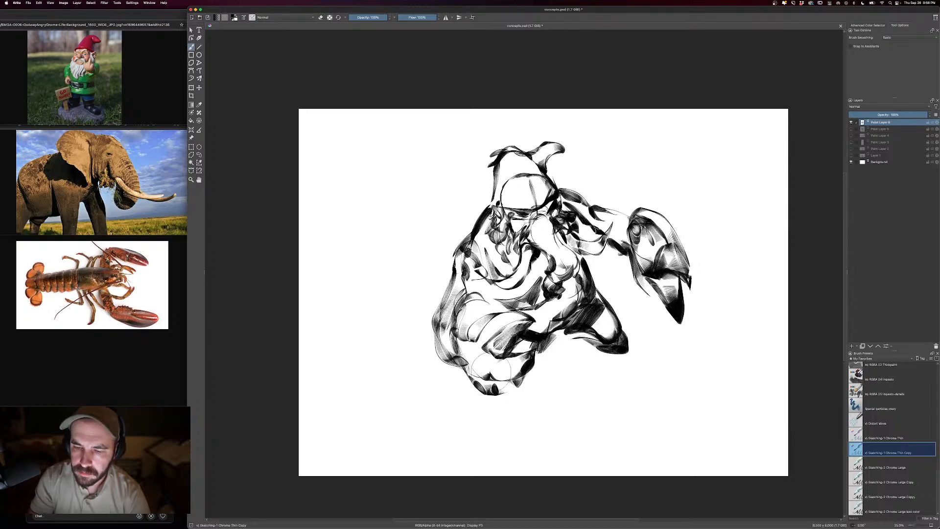
# - Add dark jagged strokes on the near shoulder and beside the far edge of the hat and head
pyautogui.moveTo(474, 222); pyautogui.dragTo(437, 254)
pyautogui.moveTo(454, 241)
pyautogui.mouseDown()
pyautogui.moveTo(447, 268)
pyautogui.moveTo(448, 258)
pyautogui.mouseUp()
pyautogui.moveTo(451, 238); pyautogui.dragTo(477, 248)
pyautogui.moveTo(562, 183); pyautogui.dragTo(567, 204)
pyautogui.moveTo(566, 182)
pyautogui.mouseDown()
pyautogui.moveTo(573, 211)
pyautogui.moveTo(566, 187)
pyautogui.mouseUp()
pyautogui.moveTo(555, 178); pyautogui.dragTo(561, 190)
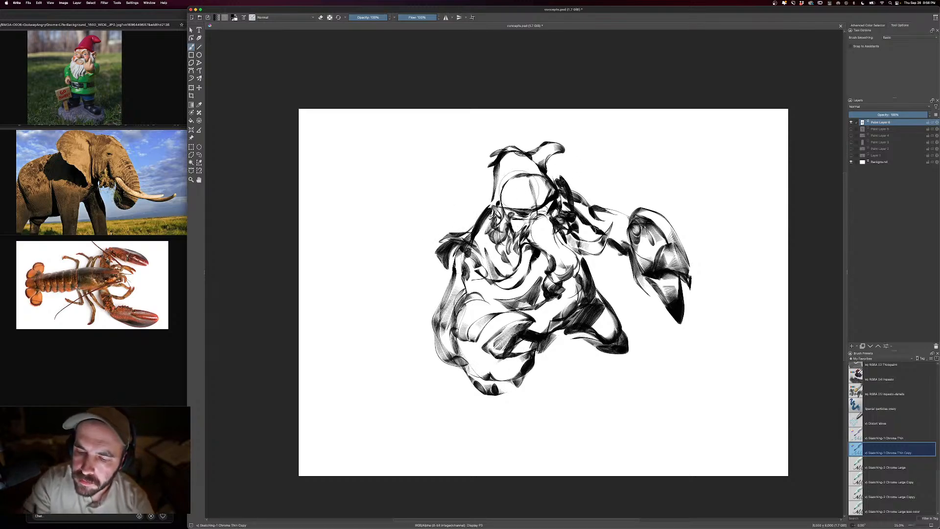
# - Build layered curved shell plates outward from the near shoulder and clean up the forehead lines with the eraser
pyautogui.moveTo(475, 223); pyautogui.dragTo(443, 239)
pyautogui.moveTo(494, 189); pyautogui.dragTo(457, 197)
pyautogui.moveTo(457, 195); pyautogui.dragTo(453, 221)
pyautogui.moveTo(470, 206)
pyautogui.mouseDown()
pyautogui.moveTo(454, 228)
pyautogui.moveTo(465, 230)
pyautogui.moveTo(399, 245)
pyautogui.moveTo(410, 267)
pyautogui.mouseUp()
pyautogui.moveTo(414, 238)
pyautogui.mouseDown()
pyautogui.moveTo(412, 268)
pyautogui.moveTo(434, 266)
pyautogui.mouseUp()
pyautogui.moveTo(420, 262); pyautogui.dragTo(448, 280)
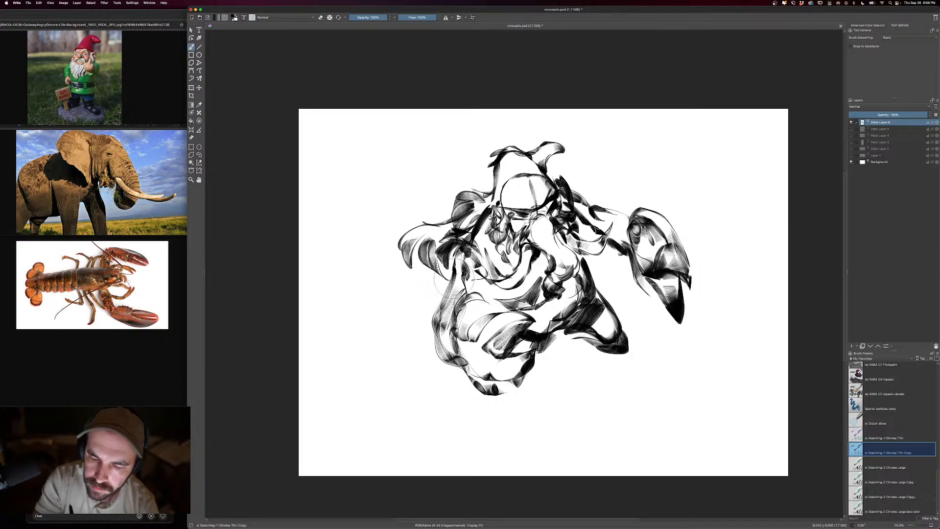
pyautogui.moveTo(469, 182)
pyautogui.mouseDown()
pyautogui.moveTo(483, 191)
pyautogui.moveTo(455, 184)
pyautogui.mouseUp()
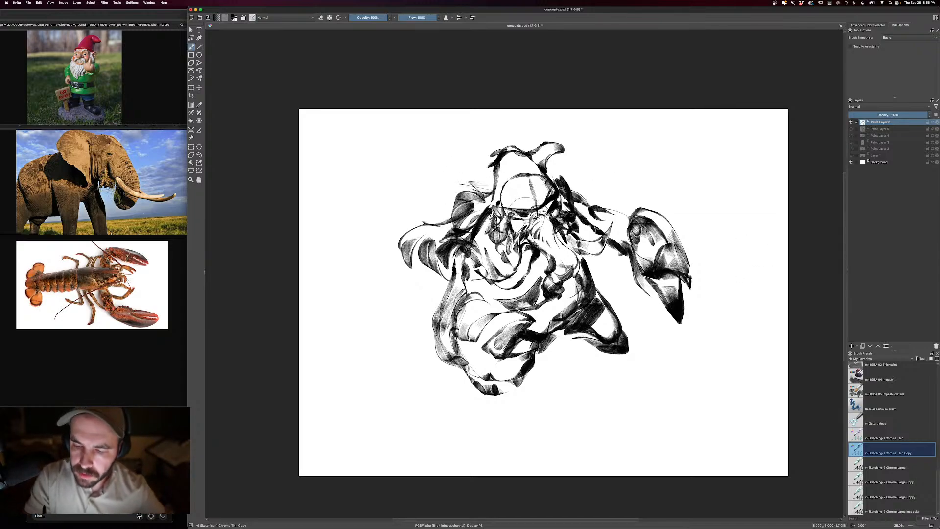
pyautogui.press('e')
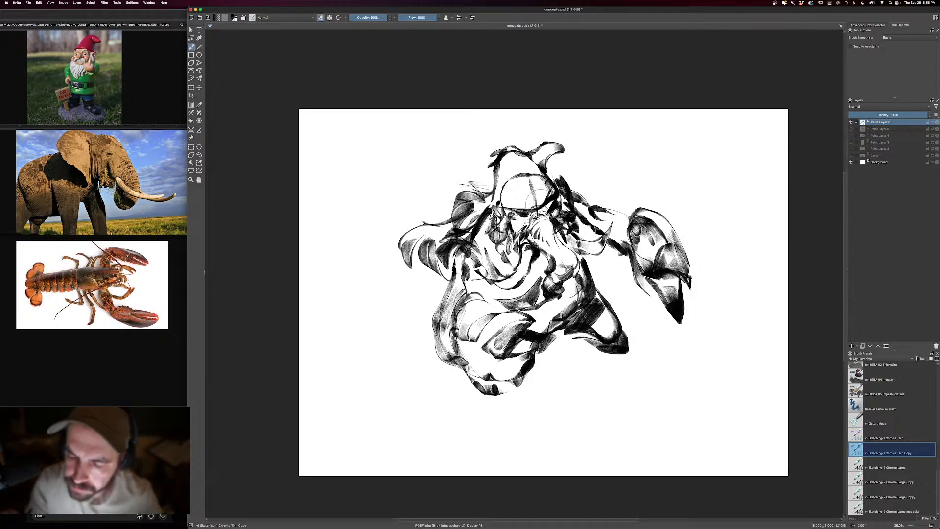
pyautogui.press('e')
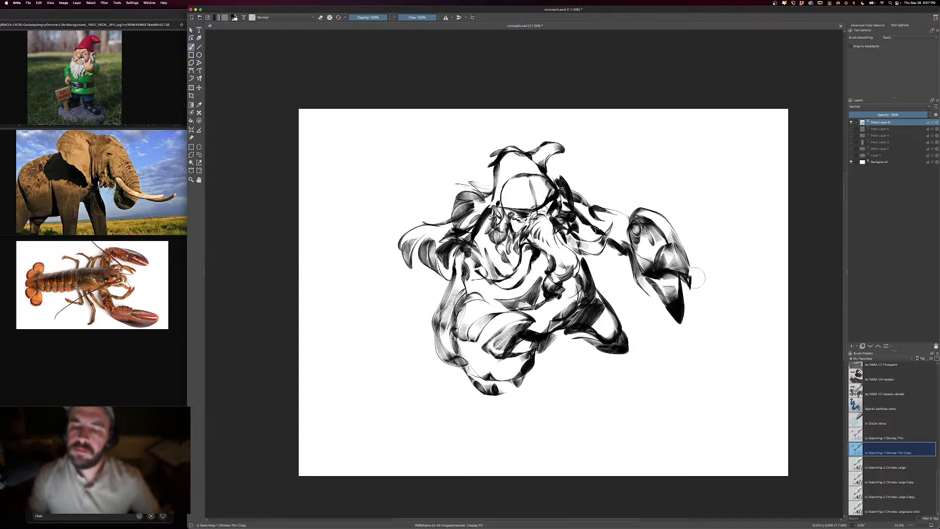
# - Draw both lower legs with a larger brush, ending in a rounded light boot in front and a dark boot behind
pyautogui.press(']')
pyautogui.moveTo(628, 328); pyautogui.dragTo(630, 343)
pyautogui.moveTo(609, 346); pyautogui.dragTo(574, 344)
pyautogui.moveTo(454, 358)
pyautogui.mouseDown()
pyautogui.moveTo(458, 383)
pyautogui.moveTo(462, 367)
pyautogui.moveTo(430, 401)
pyautogui.moveTo(456, 399)
pyautogui.moveTo(458, 406)
pyautogui.moveTo(443, 403)
pyautogui.moveTo(459, 427)
pyautogui.mouseUp()
pyautogui.moveTo(628, 333); pyautogui.dragTo(621, 353)
pyautogui.moveTo(598, 350)
pyautogui.mouseDown()
pyautogui.moveTo(627, 355)
pyautogui.moveTo(577, 364)
pyautogui.moveTo(586, 376)
pyautogui.moveTo(621, 357)
pyautogui.moveTo(605, 357)
pyautogui.moveTo(593, 385)
pyautogui.moveTo(615, 389)
pyautogui.moveTo(572, 378)
pyautogui.mouseUp()
pyautogui.moveTo(632, 350); pyautogui.dragTo(640, 375)
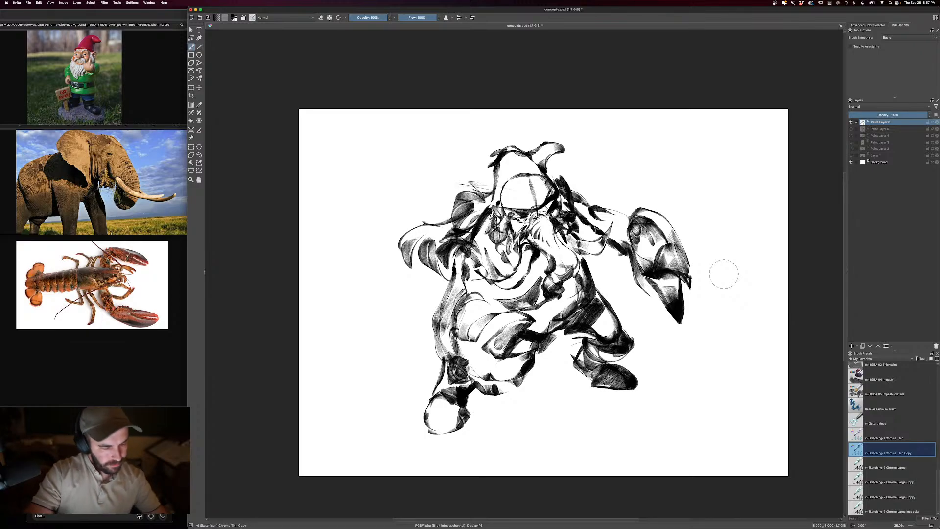
# - Darken the outer edge of the near arm and shoulder with heavy strokes, and erase the stray lines across the hat
pyautogui.moveTo(461, 274); pyautogui.dragTo(438, 287)
pyautogui.moveTo(455, 248); pyautogui.dragTo(441, 312)
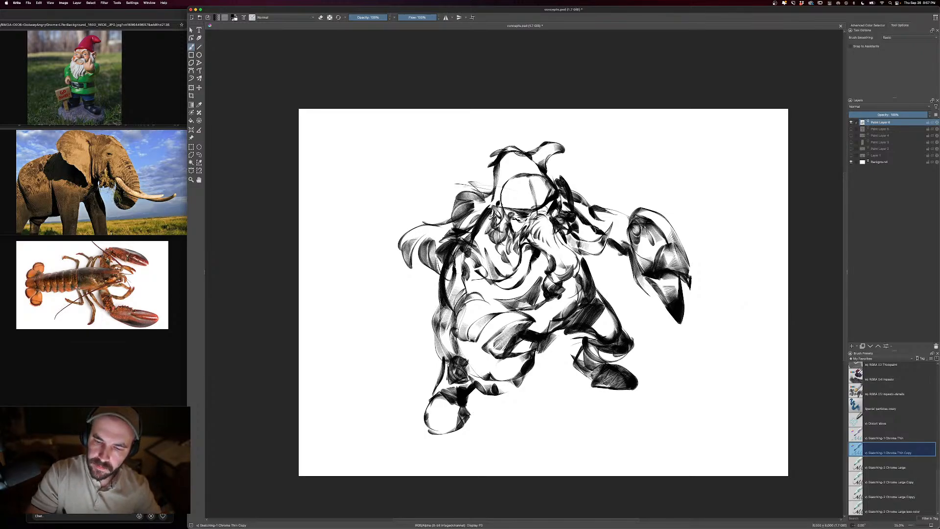
pyautogui.moveTo(467, 225); pyautogui.dragTo(446, 312)
pyautogui.press('e')
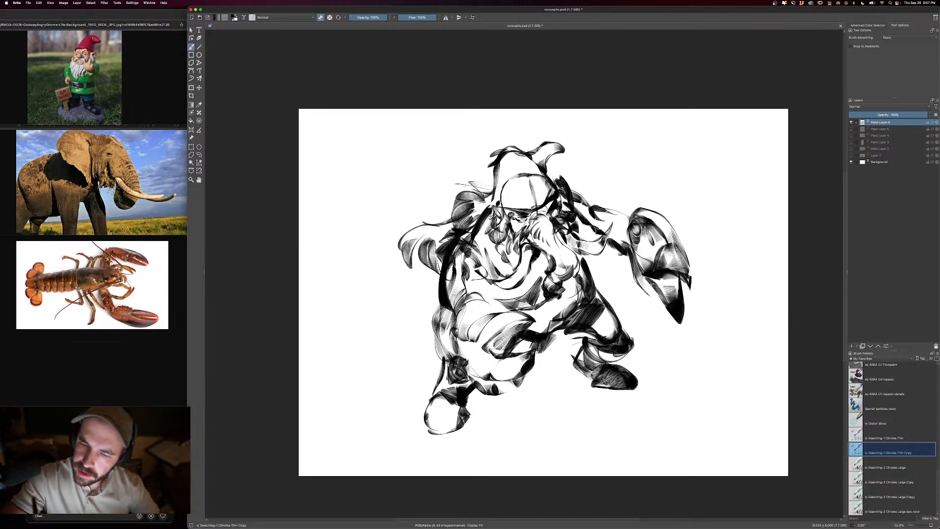
pyautogui.moveTo(532, 169)
pyautogui.mouseDown()
pyautogui.moveTo(551, 196)
pyautogui.moveTo(503, 162)
pyautogui.moveTo(497, 185)
pyautogui.moveTo(528, 180)
pyautogui.mouseUp()
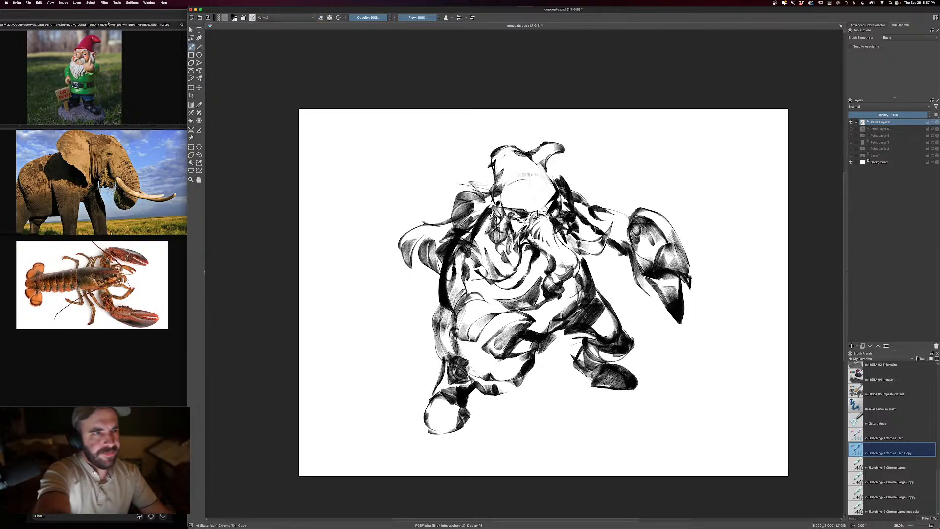
# - Mirror the canvas view horizontally to check the creature from the flipped side
pyautogui.click(50, 3)
pyautogui.click(50, 3)
pyautogui.click(50, 3)
pyautogui.moveTo(73, 56)
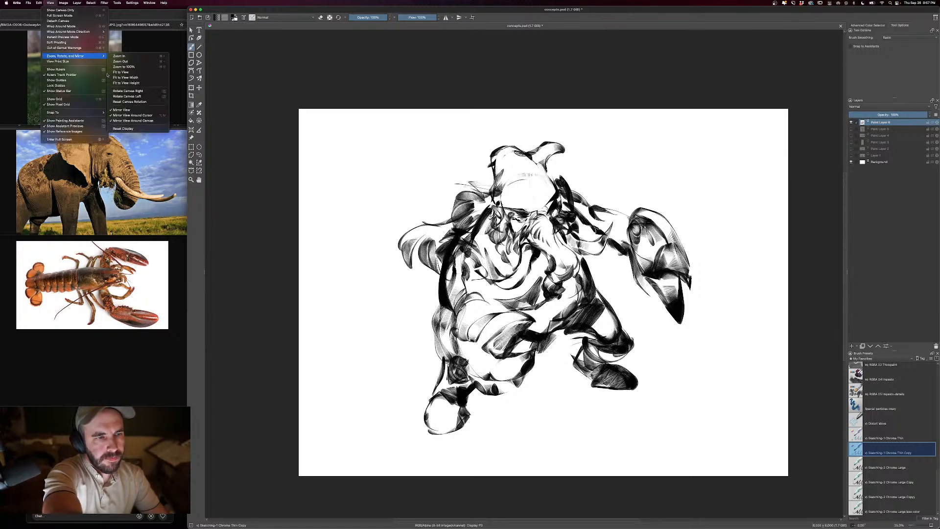
pyautogui.click(134, 110)
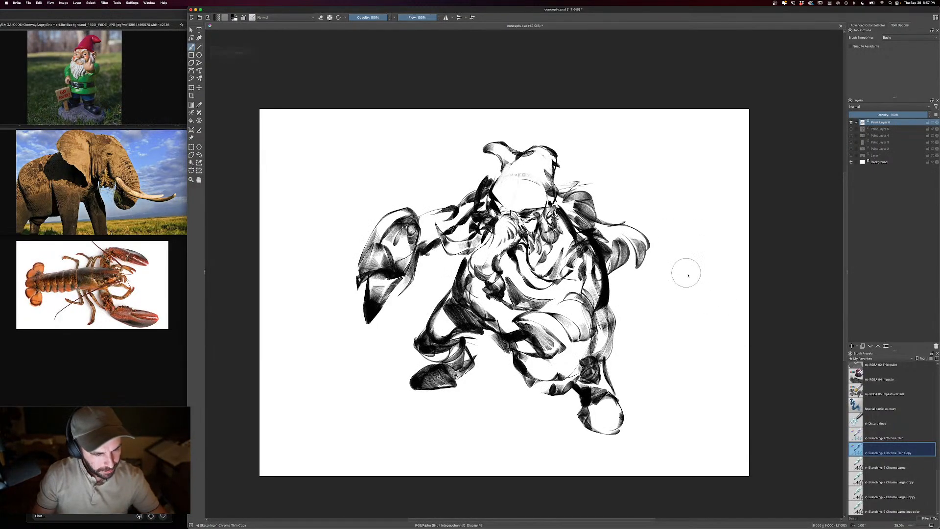
pyautogui.moveTo(702, 243); pyautogui.dragTo(686, 257)
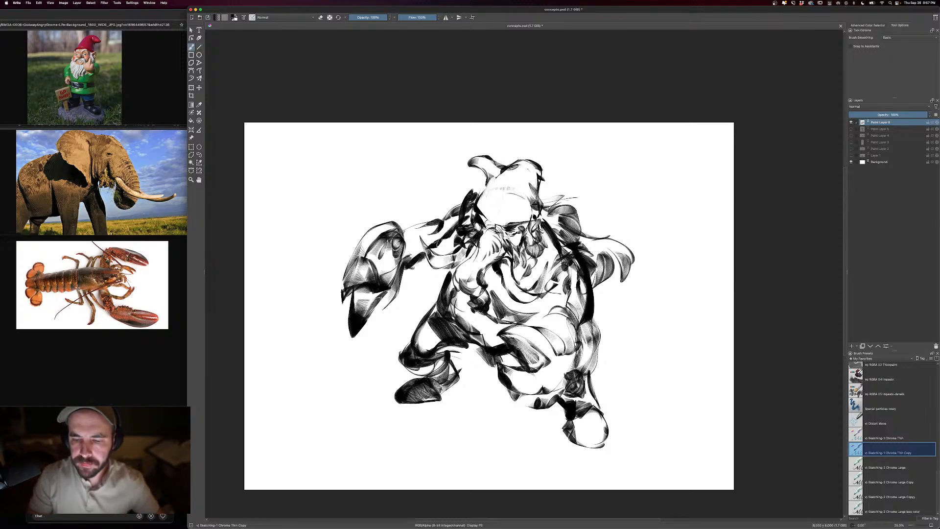
# - Refine the angry brow and eyes and add wrinkle strokes across the upper trunk, alternating between brush and eraser
pyautogui.press('e')
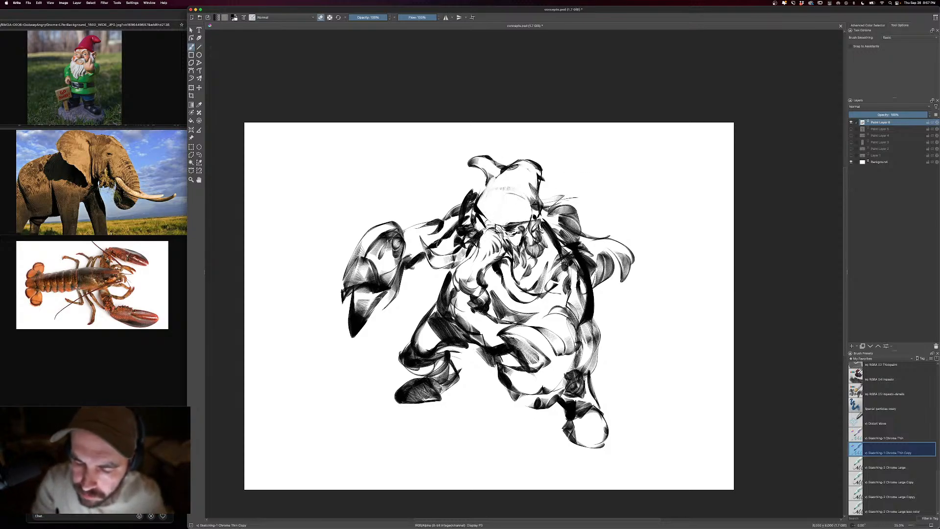
pyautogui.press('e')
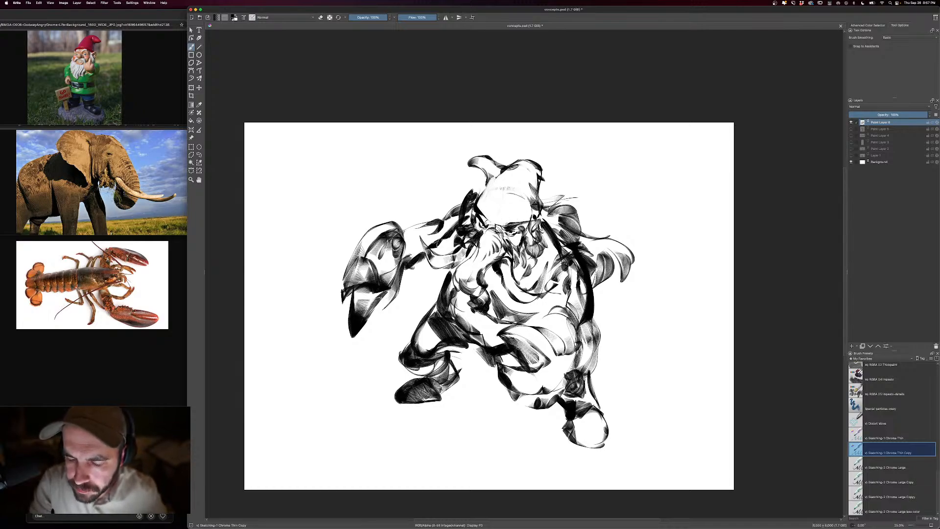
pyautogui.press('e')
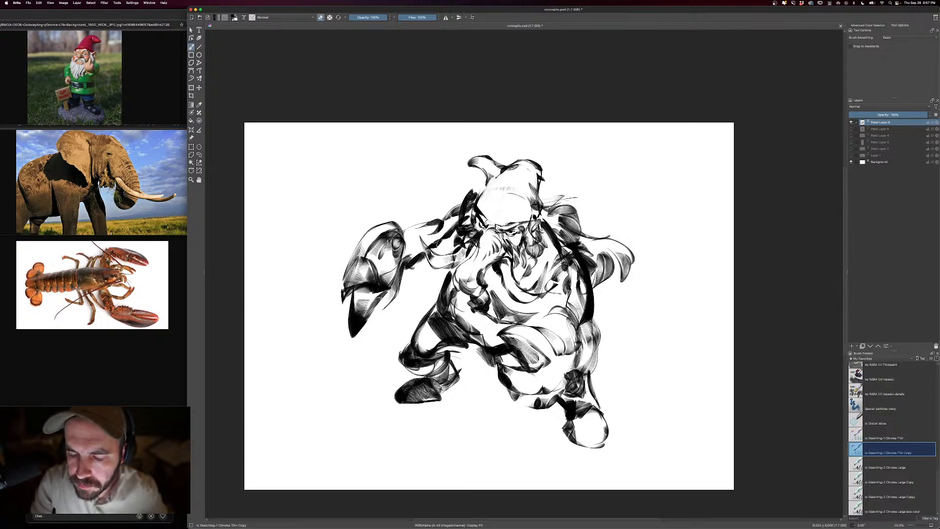
pyautogui.press('e')
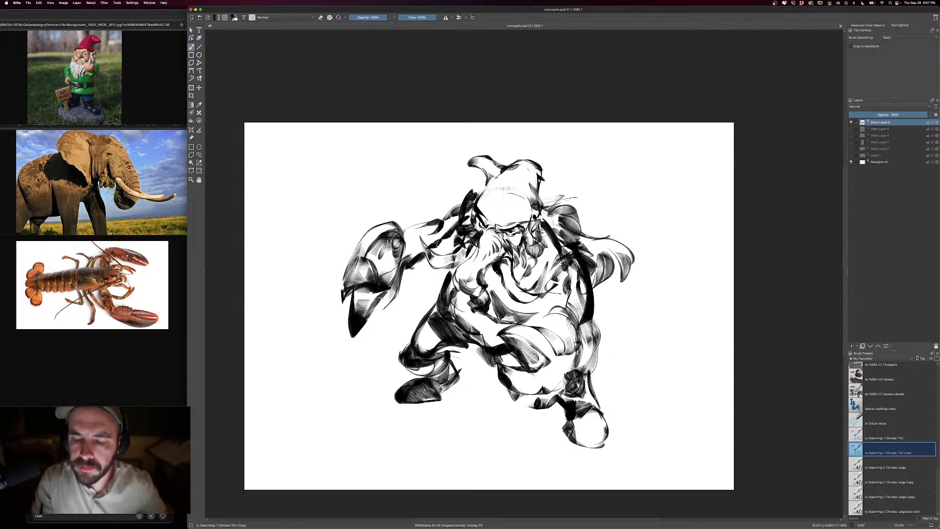
pyautogui.press('e')
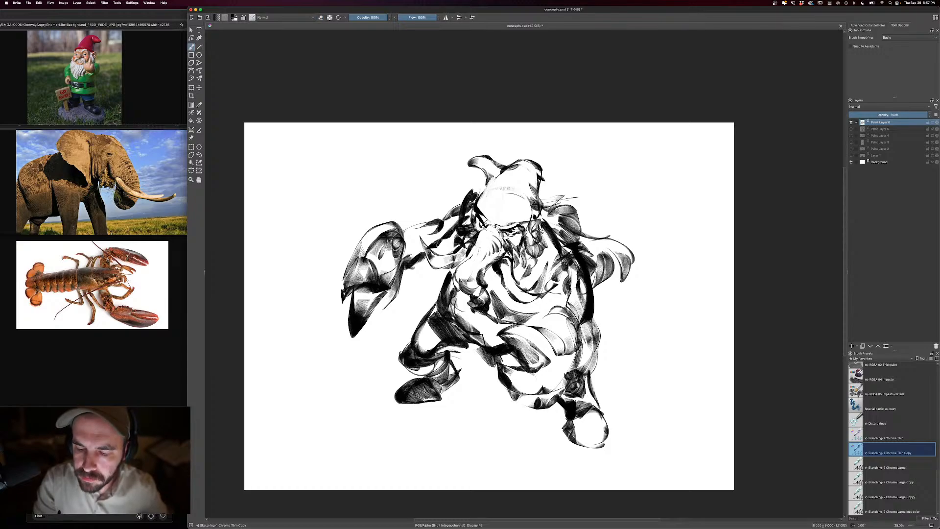
pyautogui.moveTo(484, 241); pyautogui.dragTo(499, 251)
pyautogui.press('e')
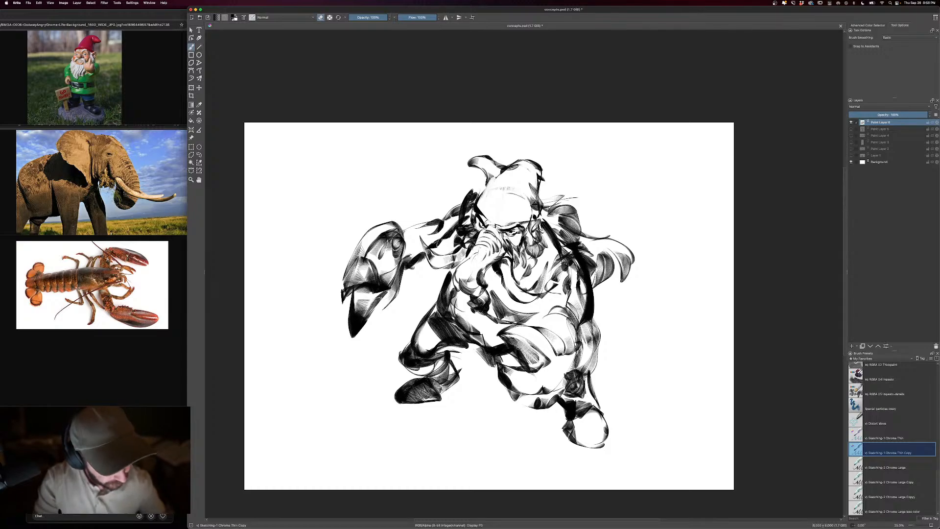
pyautogui.press('e')
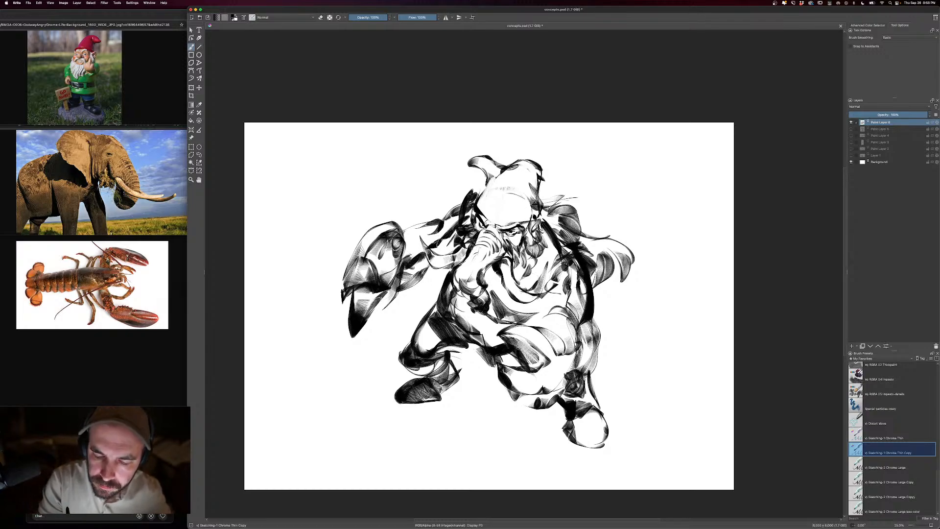
# - Fill the far upper arm between the claw and the shoulder with dark strokes and spiky edges, using a larger brush
pyautogui.moveTo(407, 235); pyautogui.dragTo(424, 244)
pyautogui.moveTo(435, 224); pyautogui.dragTo(432, 232)
pyautogui.moveTo(456, 233); pyautogui.dragTo(441, 259)
pyautogui.press(']')
pyautogui.moveTo(459, 213); pyautogui.dragTo(443, 246)
pyautogui.moveTo(462, 207)
pyautogui.mouseDown()
pyautogui.moveTo(434, 244)
pyautogui.moveTo(442, 234)
pyautogui.mouseUp()
pyautogui.moveTo(463, 201); pyautogui.dragTo(429, 240)
pyautogui.moveTo(435, 227); pyautogui.dragTo(424, 249)
pyautogui.moveTo(447, 204)
pyautogui.mouseDown()
pyautogui.moveTo(455, 213)
pyautogui.moveTo(446, 222)
pyautogui.moveTo(464, 205)
pyautogui.mouseUp()
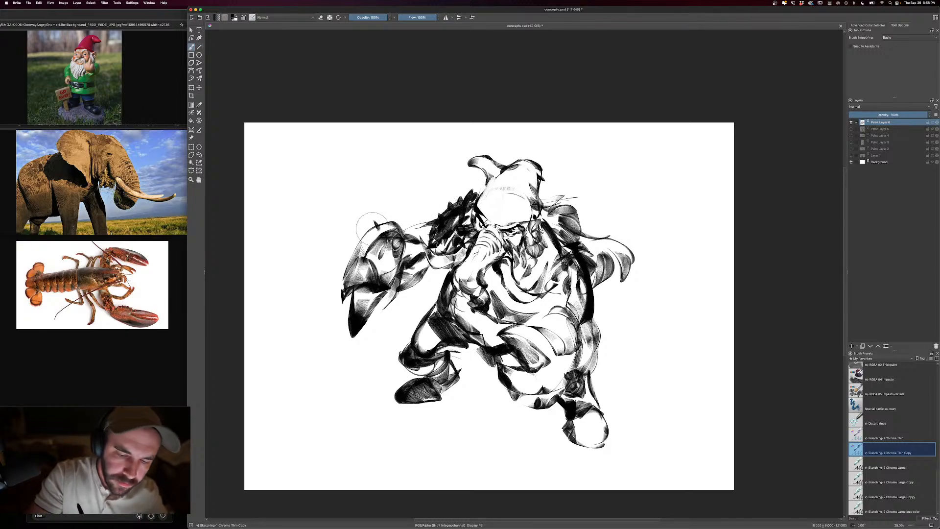
# - Add short spikes along the claw's outer edge and thicken its pincer tip with a dark lower contour
pyautogui.moveTo(374, 221); pyautogui.dragTo(377, 229)
pyautogui.moveTo(361, 232)
pyautogui.mouseDown()
pyautogui.moveTo(367, 240)
pyautogui.moveTo(353, 260)
pyautogui.mouseUp()
pyautogui.moveTo(342, 265); pyautogui.dragTo(349, 273)
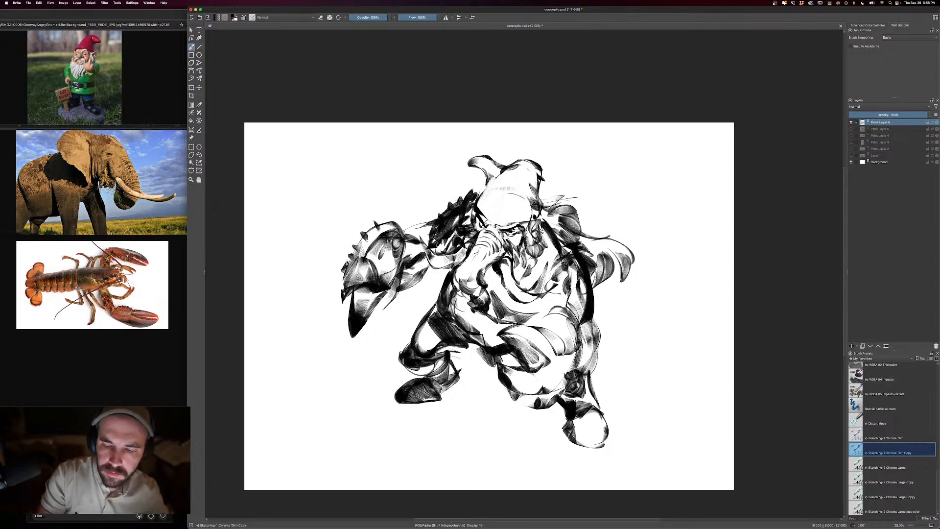
pyautogui.moveTo(385, 311); pyautogui.dragTo(364, 331)
pyautogui.moveTo(378, 323)
pyautogui.mouseDown()
pyautogui.moveTo(356, 336)
pyautogui.moveTo(344, 319)
pyautogui.moveTo(339, 329)
pyautogui.mouseUp()
pyautogui.moveTo(339, 324); pyautogui.dragTo(351, 334)
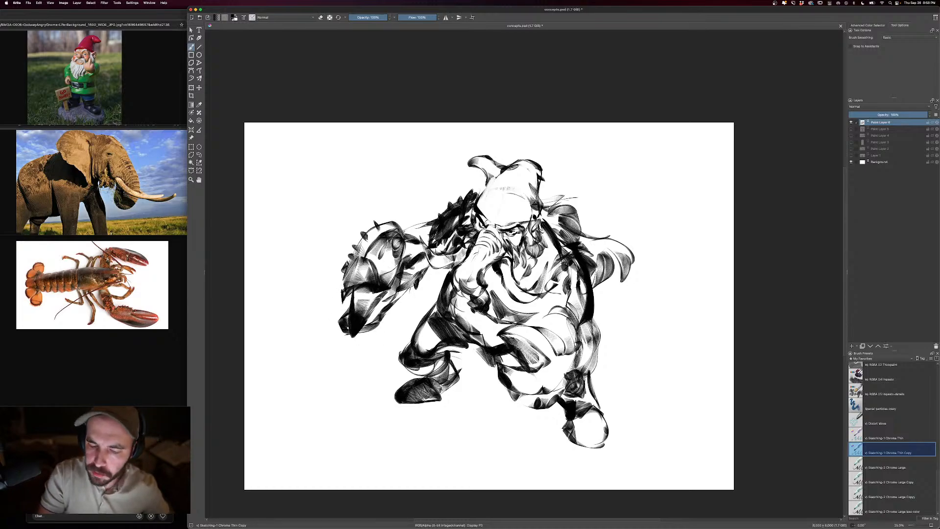
# - Add small spikes on the near arm's outer edge and erase part of the dark shading over the near shoulder and chest
pyautogui.moveTo(607, 337)
pyautogui.mouseDown()
pyautogui.moveTo(601, 300)
pyautogui.moveTo(607, 357)
pyautogui.moveTo(601, 312)
pyautogui.mouseUp()
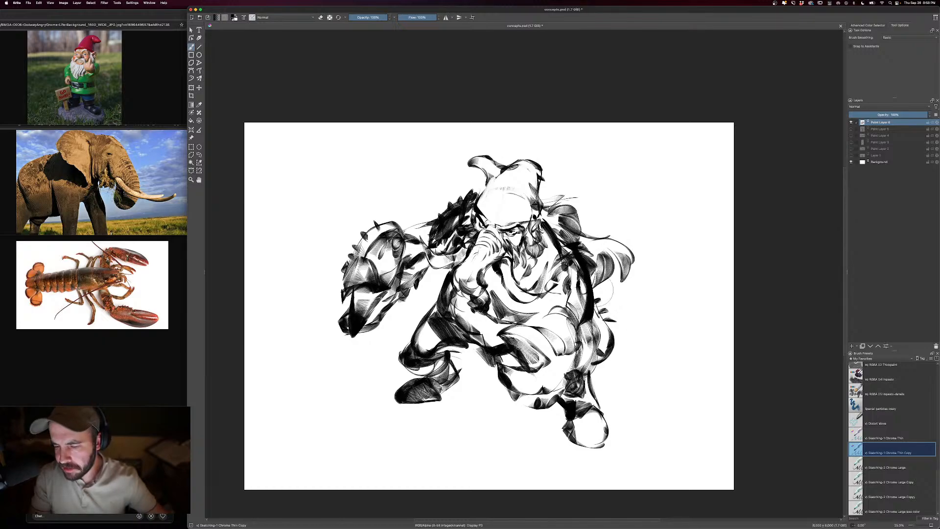
pyautogui.press('e')
pyautogui.moveTo(589, 274)
pyautogui.mouseDown()
pyautogui.moveTo(583, 327)
pyautogui.moveTo(594, 312)
pyautogui.moveTo(577, 262)
pyautogui.moveTo(564, 258)
pyautogui.mouseUp()
pyautogui.moveTo(571, 314)
pyautogui.mouseDown()
pyautogui.moveTo(554, 280)
pyautogui.moveTo(557, 291)
pyautogui.moveTo(524, 295)
pyautogui.mouseUp()
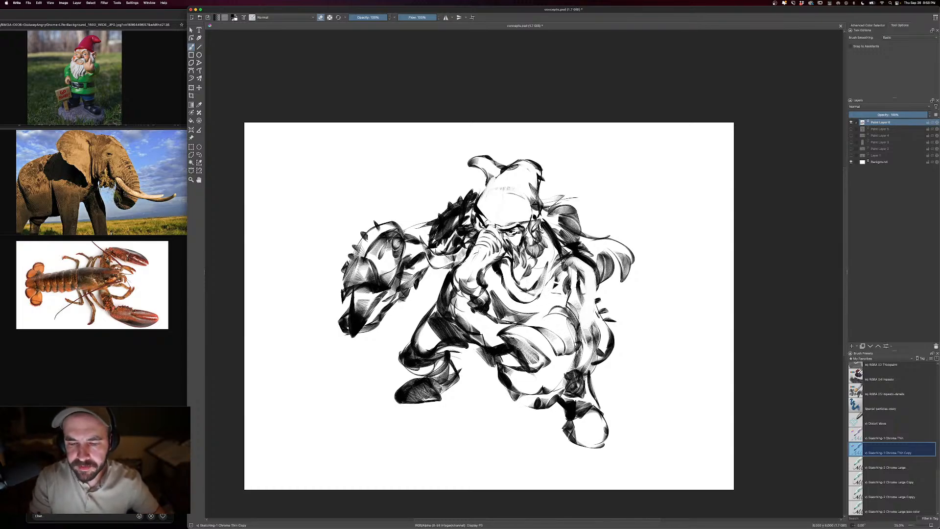
# - Draw an upward-curving tusk on the claw side of the trunk and shade beneath the near tusk
pyautogui.moveTo(450, 261)
pyautogui.mouseDown()
pyautogui.moveTo(427, 249)
pyautogui.moveTo(422, 239)
pyautogui.moveTo(452, 259)
pyautogui.moveTo(420, 216)
pyautogui.mouseUp()
pyautogui.press('e')
pyautogui.moveTo(422, 245); pyautogui.dragTo(432, 264)
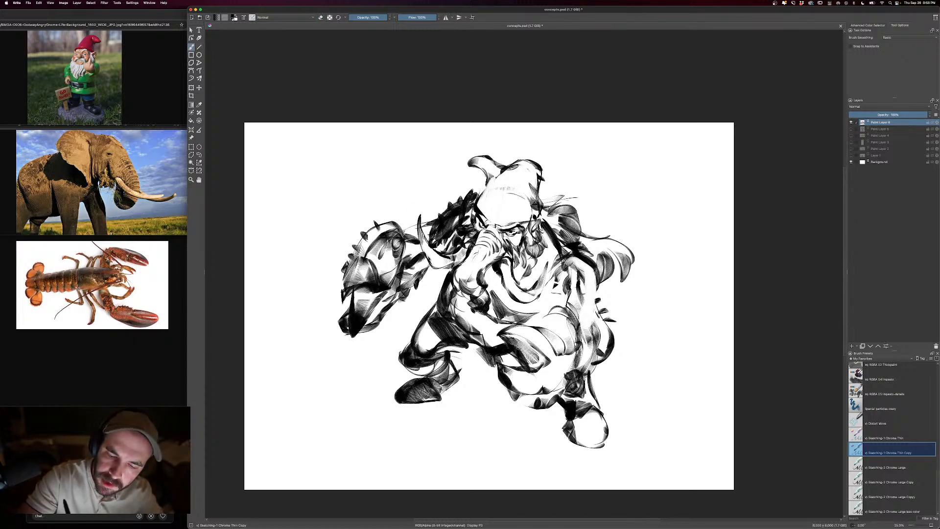
pyautogui.moveTo(527, 289)
pyautogui.mouseDown()
pyautogui.moveTo(548, 264)
pyautogui.moveTo(521, 292)
pyautogui.moveTo(525, 301)
pyautogui.moveTo(543, 287)
pyautogui.moveTo(521, 298)
pyautogui.mouseUp()
# - Shade the lower belly and paint a thick dark curved fold across its upper edge with a larger brush
pyautogui.press('-')
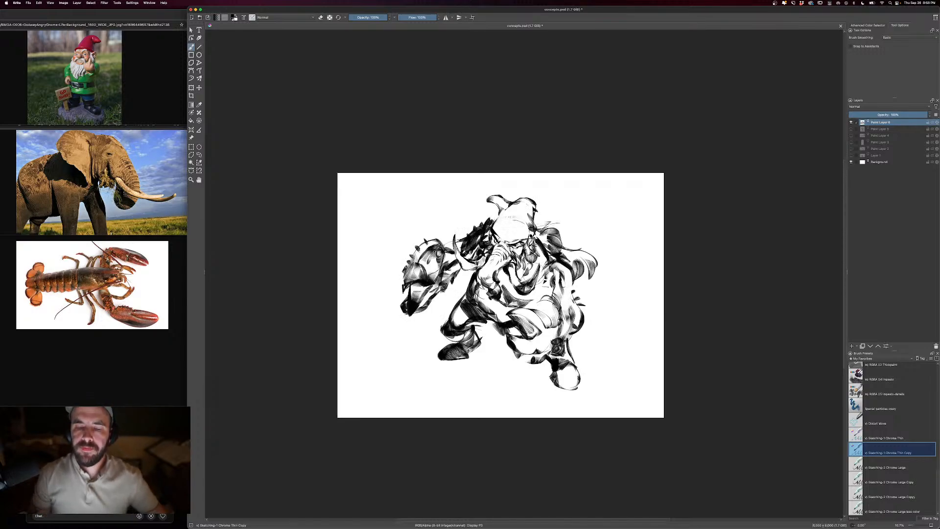
pyautogui.press('+')
pyautogui.press(']')
pyautogui.moveTo(502, 364); pyautogui.dragTo(549, 362)
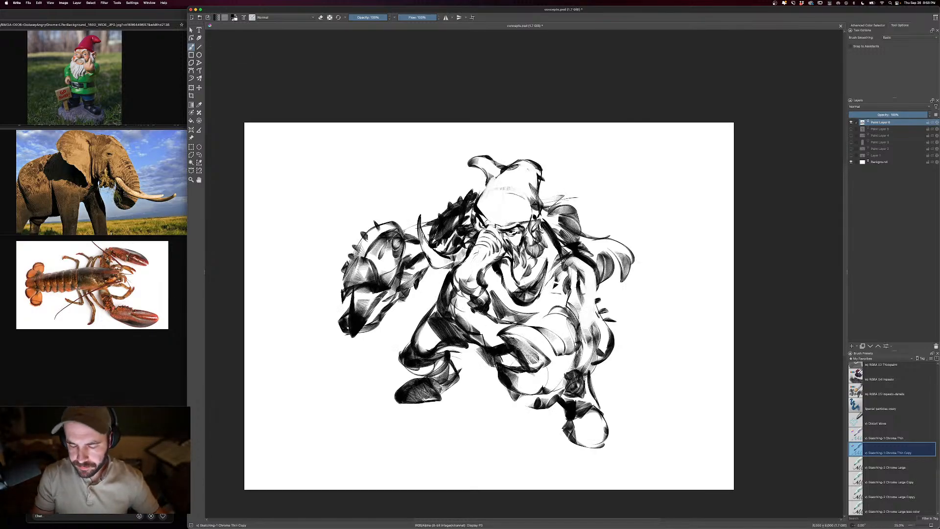
pyautogui.moveTo(507, 335); pyautogui.dragTo(553, 325)
pyautogui.moveTo(497, 320)
pyautogui.mouseDown()
pyautogui.moveTo(553, 319)
pyautogui.moveTo(575, 338)
pyautogui.moveTo(575, 355)
pyautogui.mouseUp()
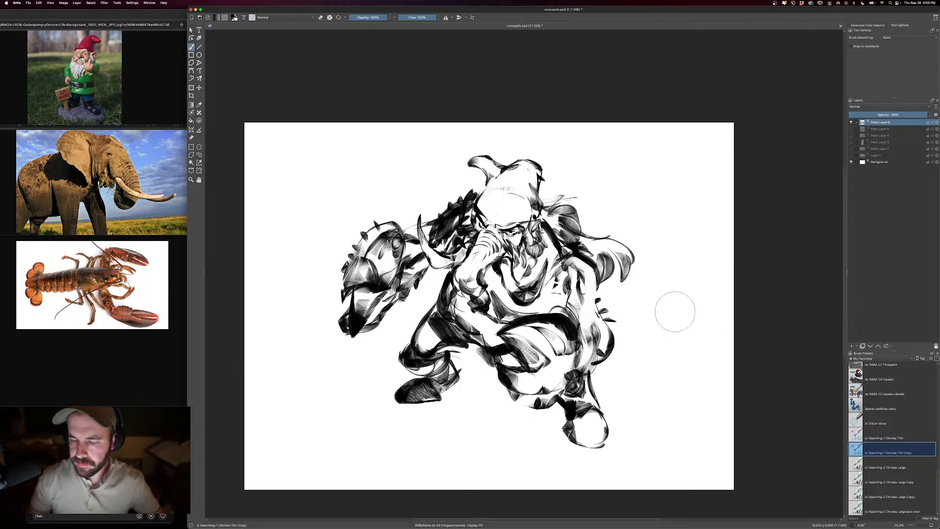
# - Fade the creature sketch layer to about 15% opacity and adjust the brush size
pyautogui.moveTo(870, 115); pyautogui.dragTo(859, 115)
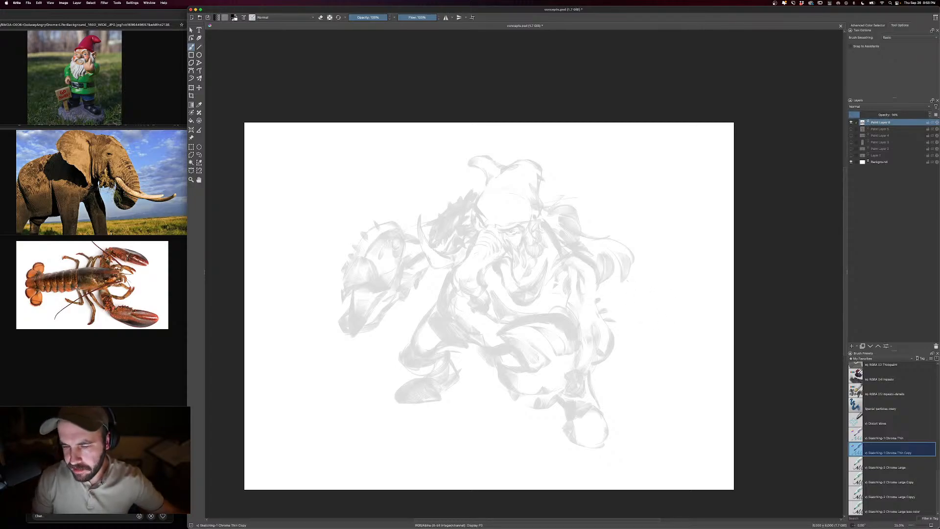
pyautogui.rightClick(608, 294)
pyautogui.click(676, 237)
pyautogui.rightClick(583, 260)
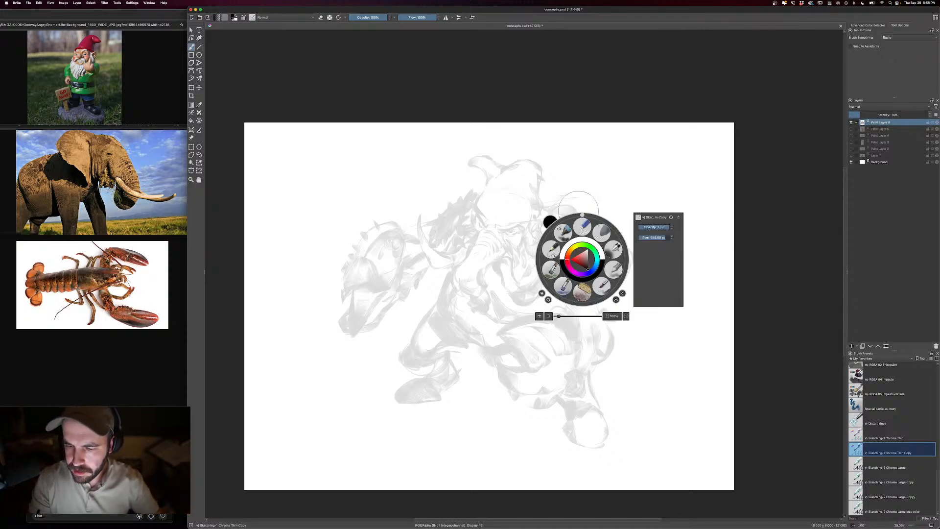
pyautogui.moveTo(582, 216); pyautogui.dragTo(569, 221)
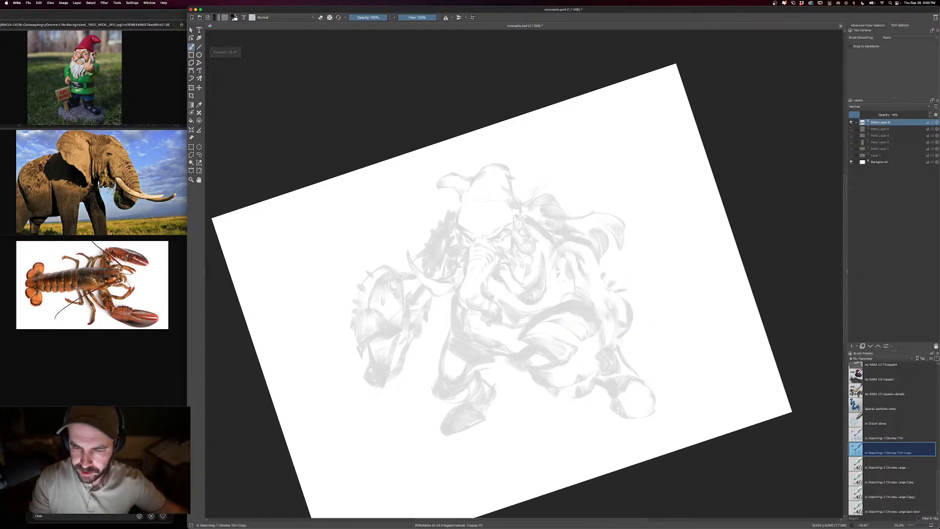
# - Choose the low-color Sketching-2 Chrome Large brush and add a new paint layer above the faded sketch
pyautogui.click(892, 511)
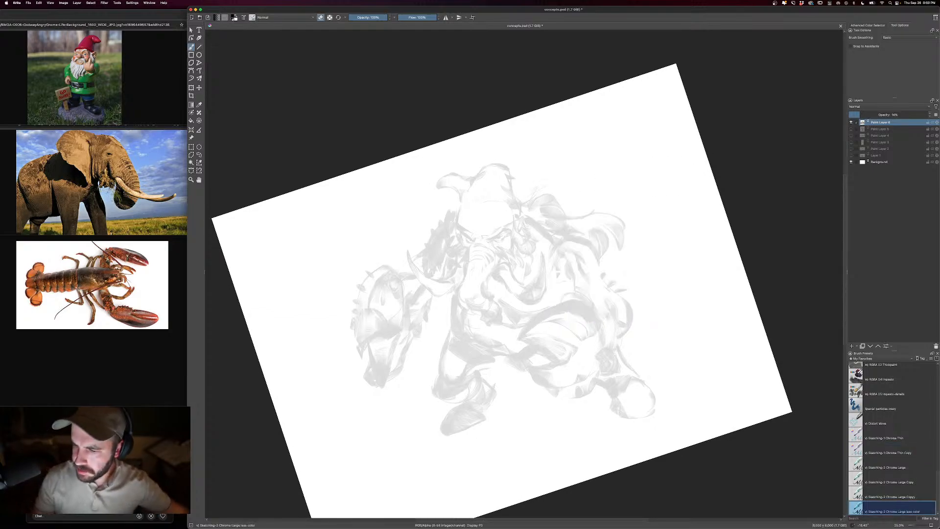
pyautogui.hotkey('ctrl', '+')
pyautogui.hotkey('ctrl', '+')
pyautogui.moveTo(546, 214); pyautogui.dragTo(663, 258)
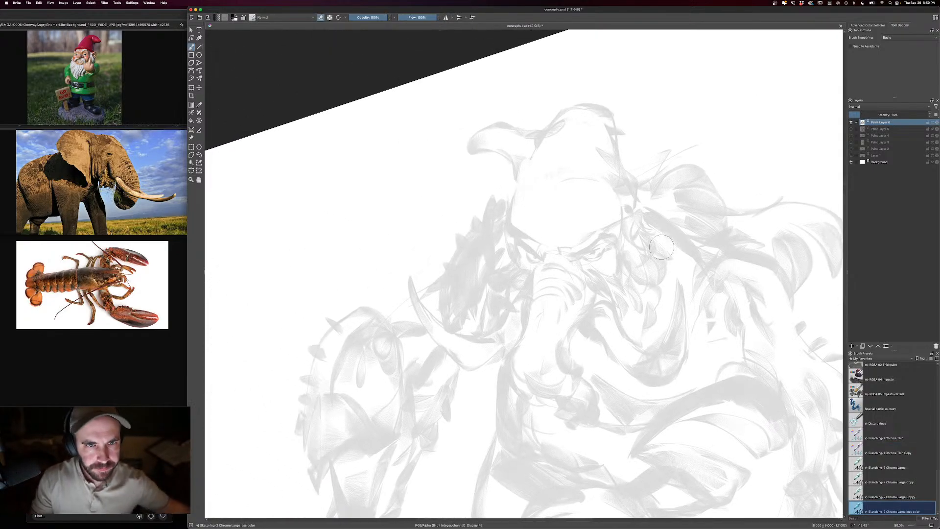
pyautogui.press('e')
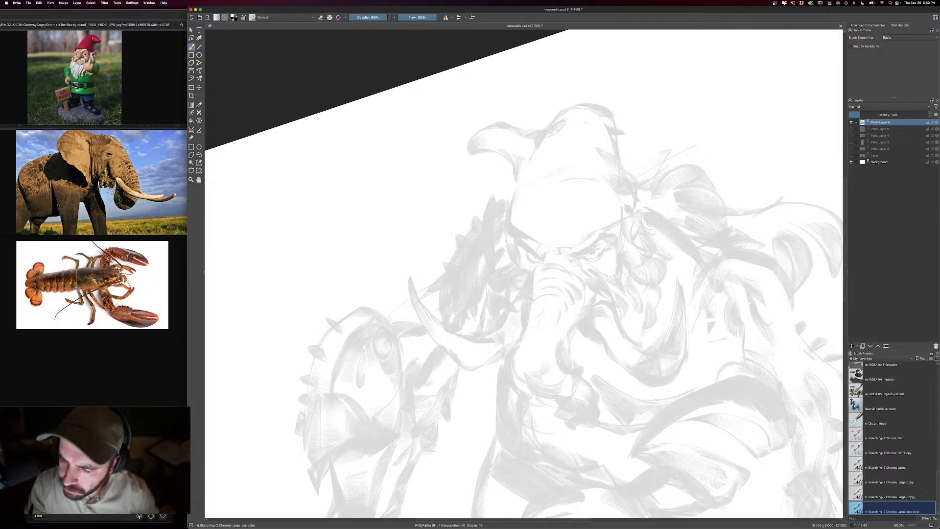
pyautogui.press('e')
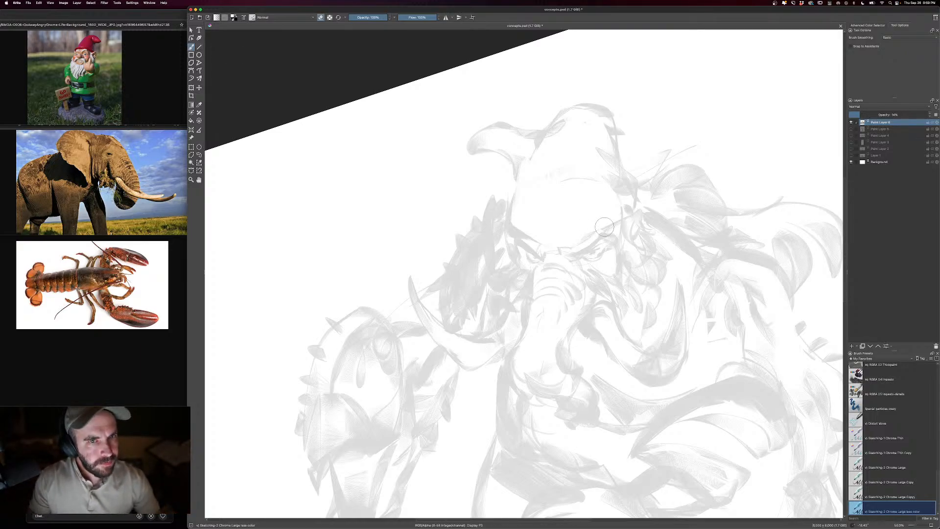
pyautogui.press('e')
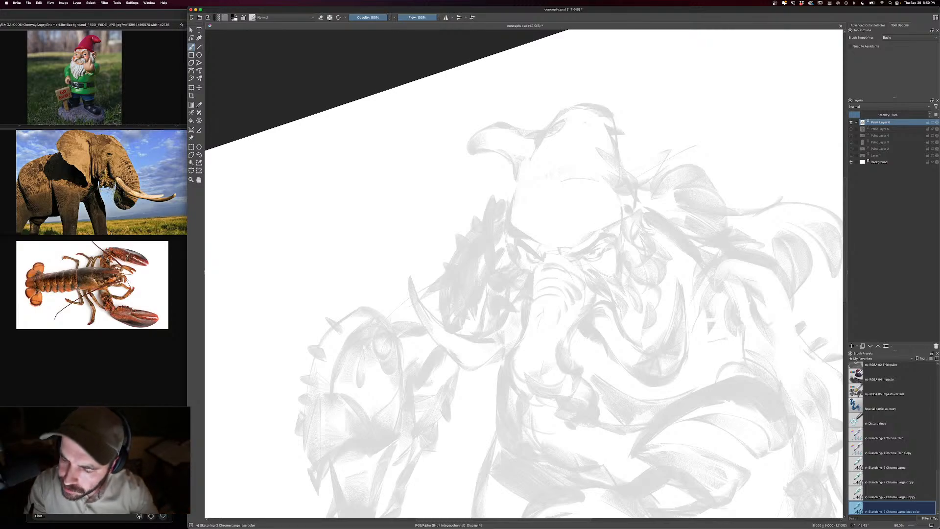
pyautogui.click(852, 346)
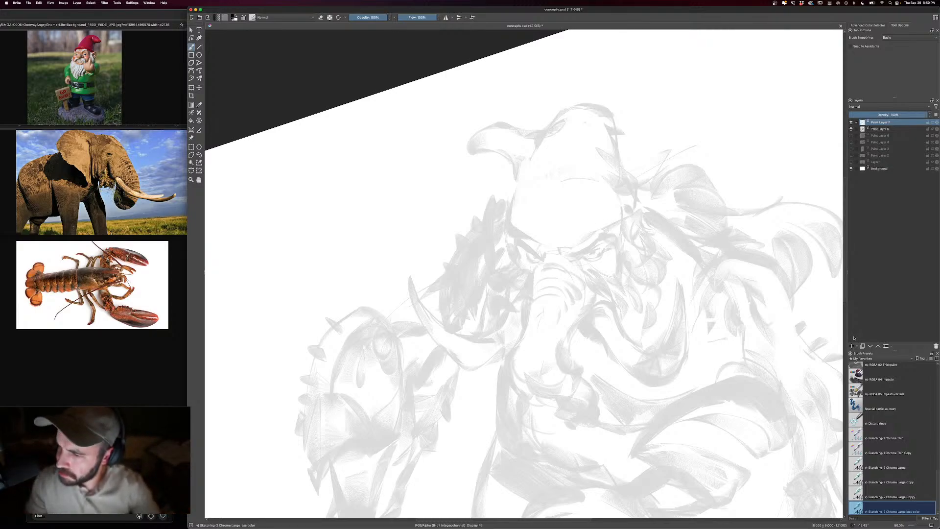
# - Ink the near eye's angry brow with dark strokes slanting down toward the trunk, adding hatching above the upper lid
pyautogui.moveTo(612, 238); pyautogui.dragTo(573, 257)
pyautogui.moveTo(592, 245)
pyautogui.mouseDown()
pyautogui.moveTo(582, 253)
pyautogui.moveTo(597, 240)
pyautogui.mouseUp()
pyautogui.moveTo(598, 235); pyautogui.dragTo(581, 252)
pyautogui.moveTo(584, 245); pyautogui.dragTo(573, 258)
pyautogui.press('e')
pyautogui.press('e')
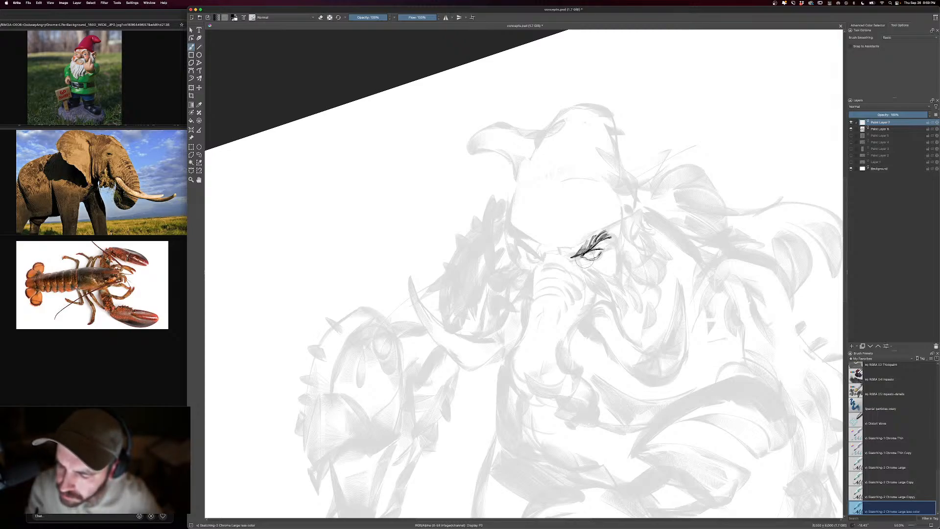
# - Draw the near eye's lower lid with a smaller brush and add the iris and pupil
pyautogui.moveTo(584, 258); pyautogui.dragTo(600, 256)
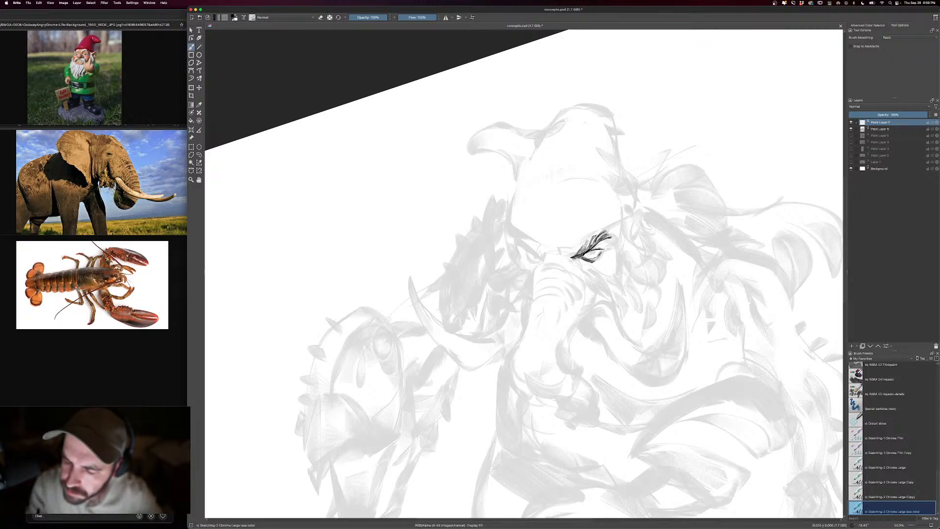
pyautogui.press('[')
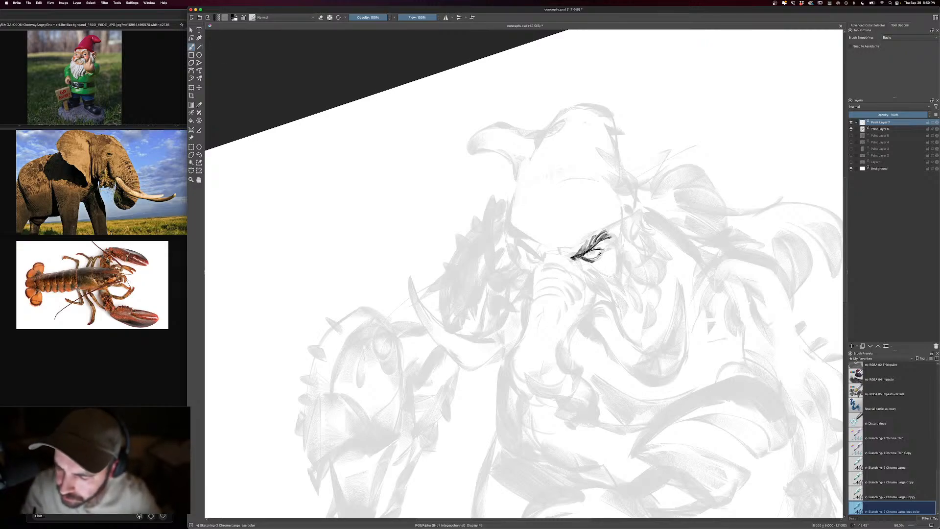
pyautogui.press('e')
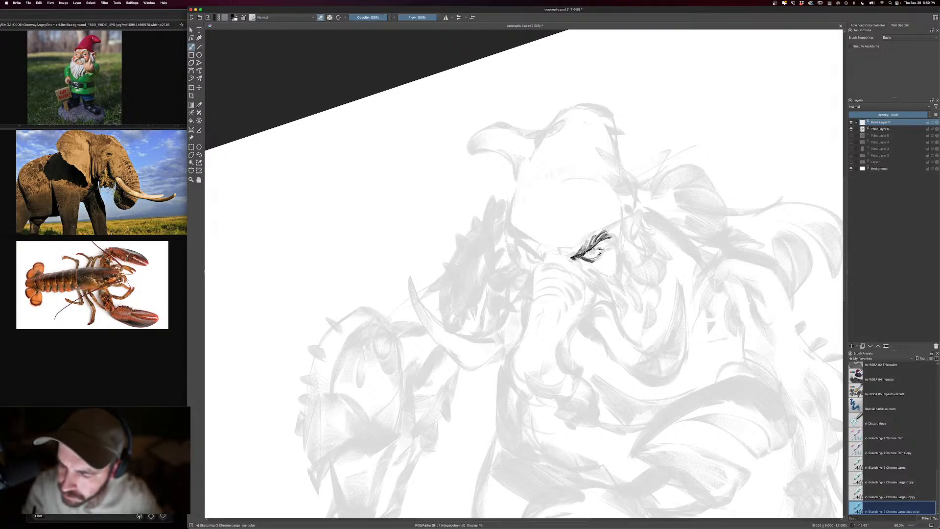
pyautogui.press('e')
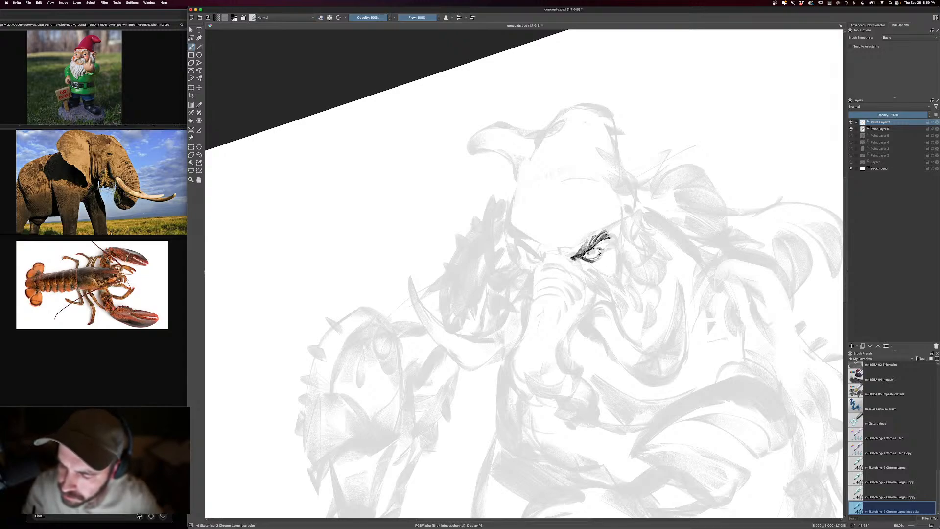
pyautogui.moveTo(591, 250); pyautogui.dragTo(595, 255)
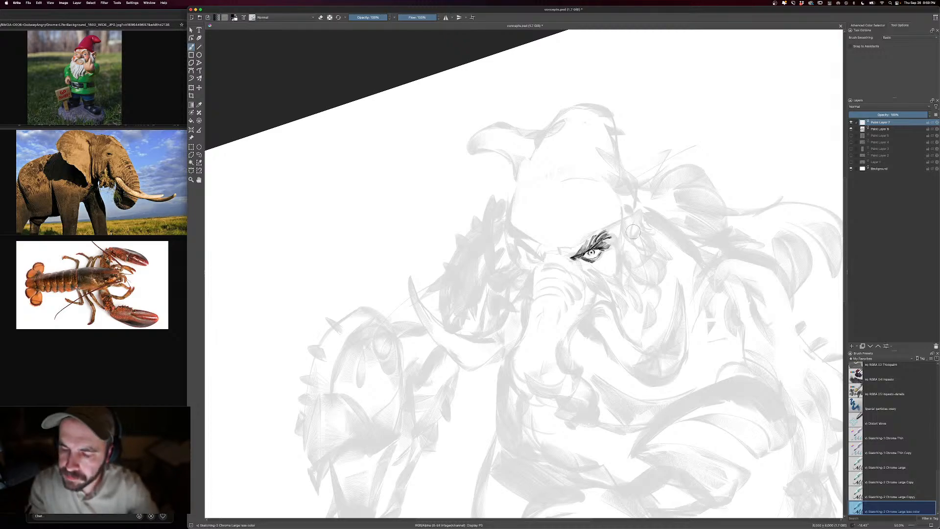
# - Ink the lower edge of the hat as a curved line across the brow, from the far temple to the near ear
pyautogui.press('-')
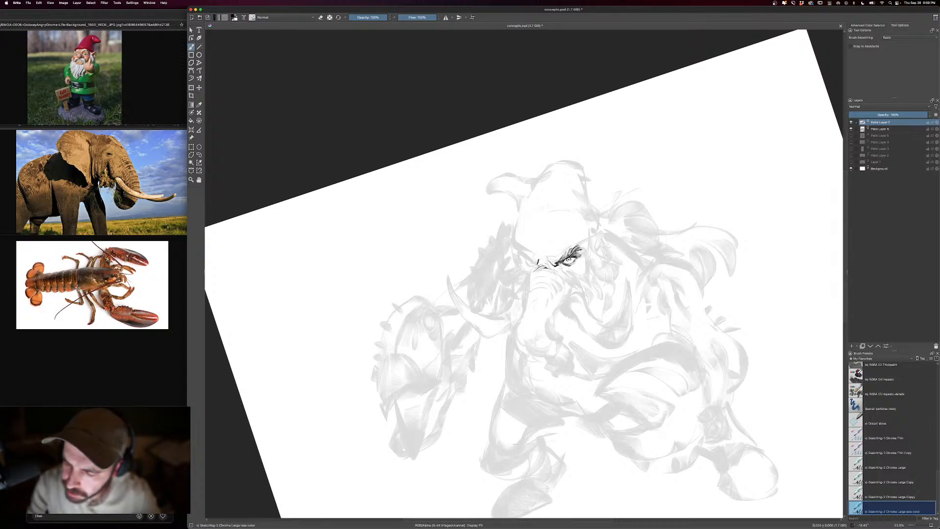
pyautogui.press('[')
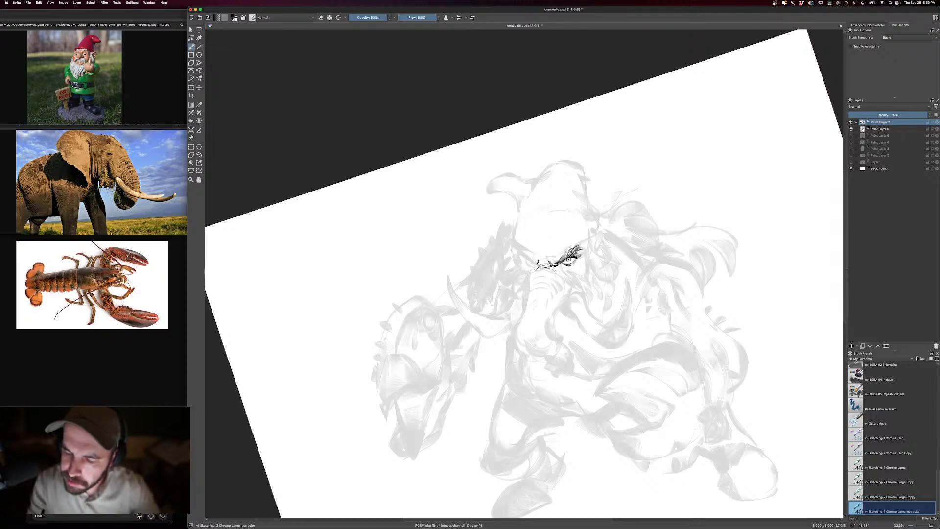
pyautogui.moveTo(580, 245); pyautogui.dragTo(552, 256)
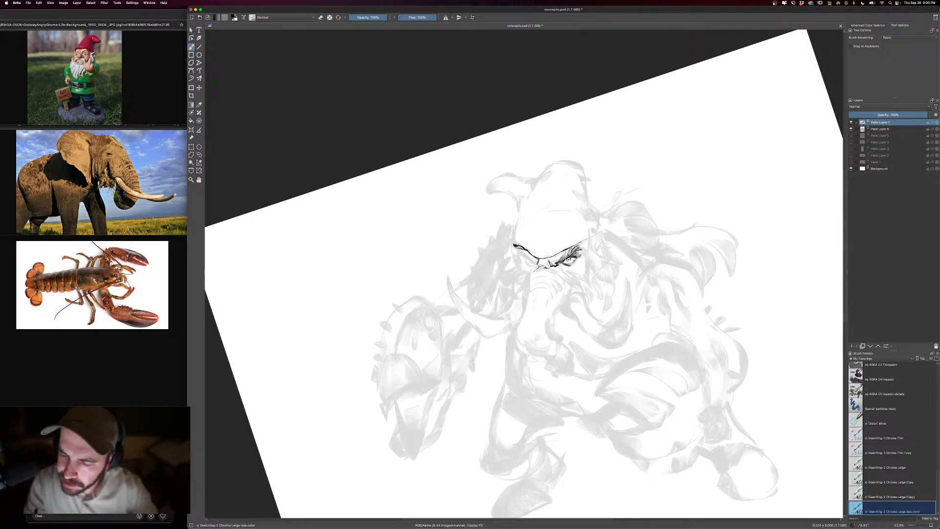
pyautogui.moveTo(576, 245); pyautogui.dragTo(641, 200)
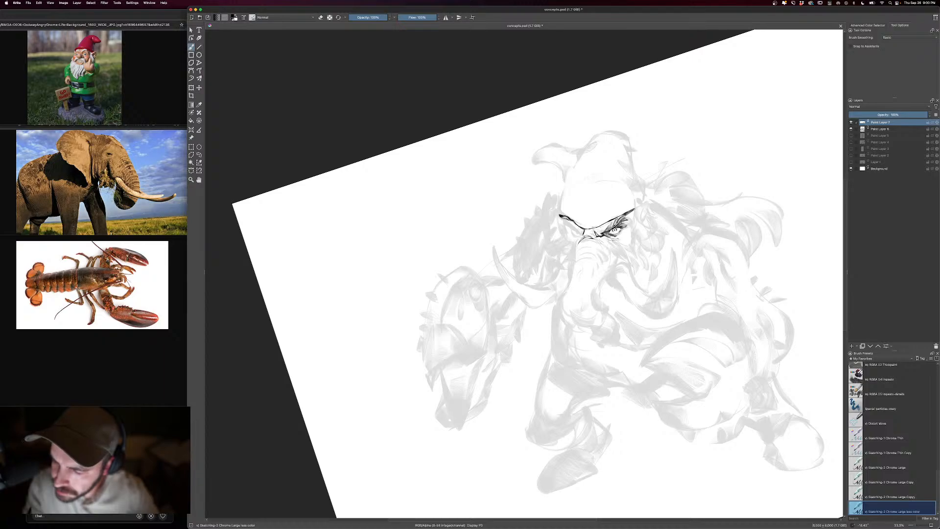
# - Draw the dark folds beneath the near eye and outline and shade the ear and side of the face
pyautogui.moveTo(605, 239); pyautogui.dragTo(612, 246)
pyautogui.moveTo(682, 246)
pyautogui.mouseDown()
pyautogui.moveTo(655, 222)
pyautogui.moveTo(605, 235)
pyautogui.mouseUp()
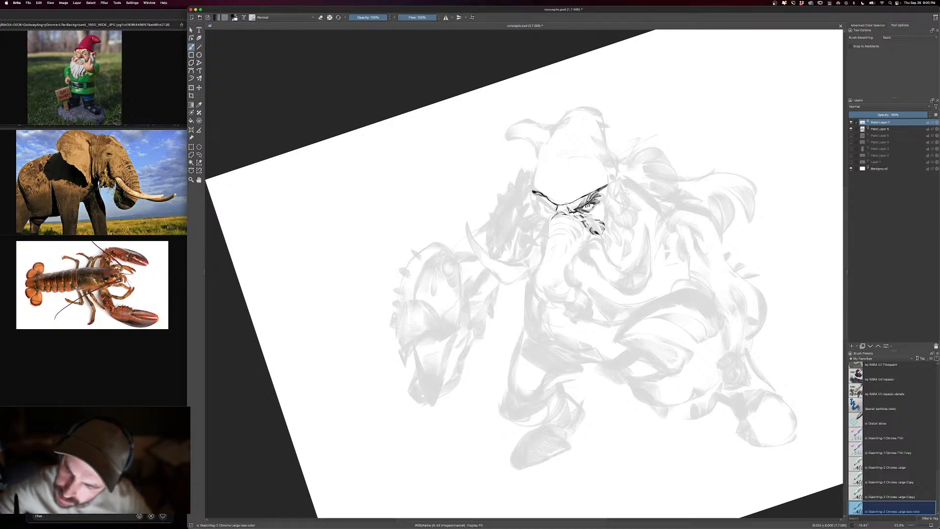
pyautogui.moveTo(582, 220); pyautogui.dragTo(596, 232)
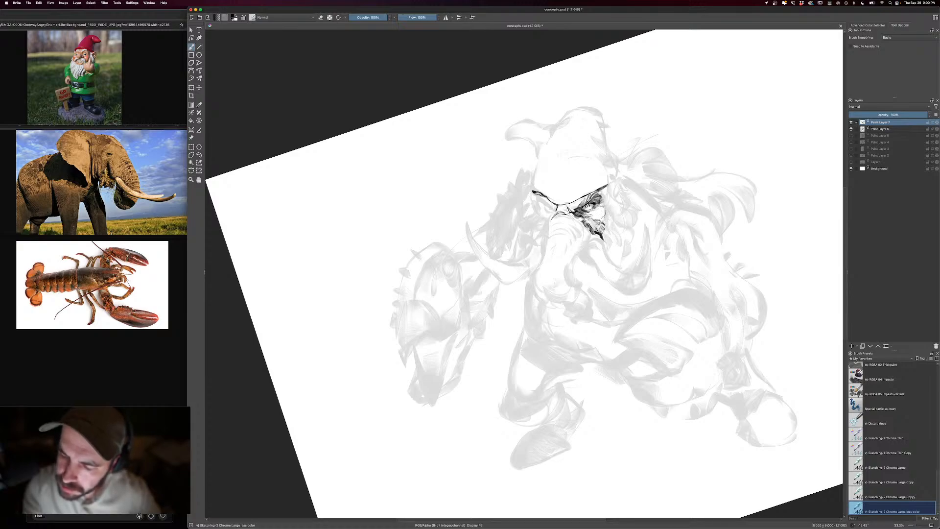
pyautogui.moveTo(606, 197)
pyautogui.mouseDown()
pyautogui.moveTo(613, 233)
pyautogui.moveTo(634, 221)
pyautogui.moveTo(620, 235)
pyautogui.mouseUp()
pyautogui.moveTo(621, 212)
pyautogui.mouseDown()
pyautogui.moveTo(620, 233)
pyautogui.moveTo(619, 221)
pyautogui.mouseUp()
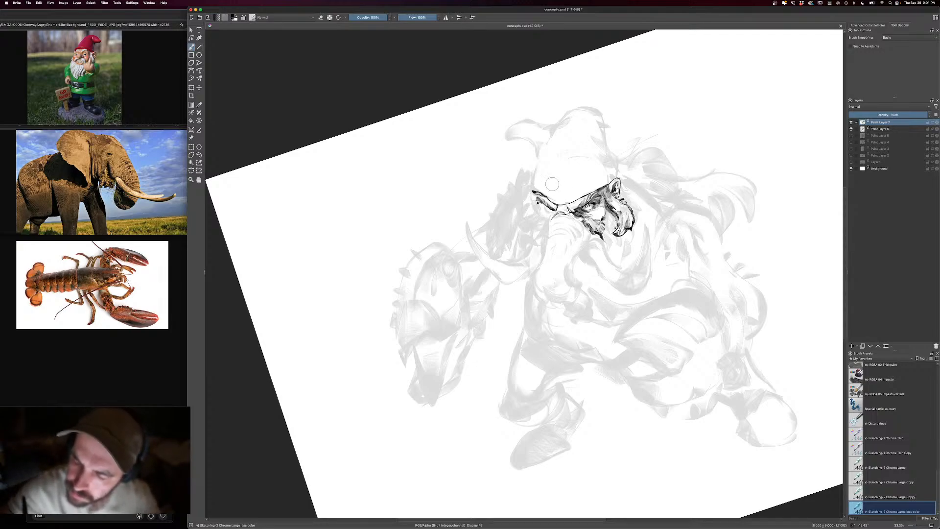
# - Ink the far eye socket and temple contour beneath the hat's edge, cleaning the lines with the eraser
pyautogui.press('e')
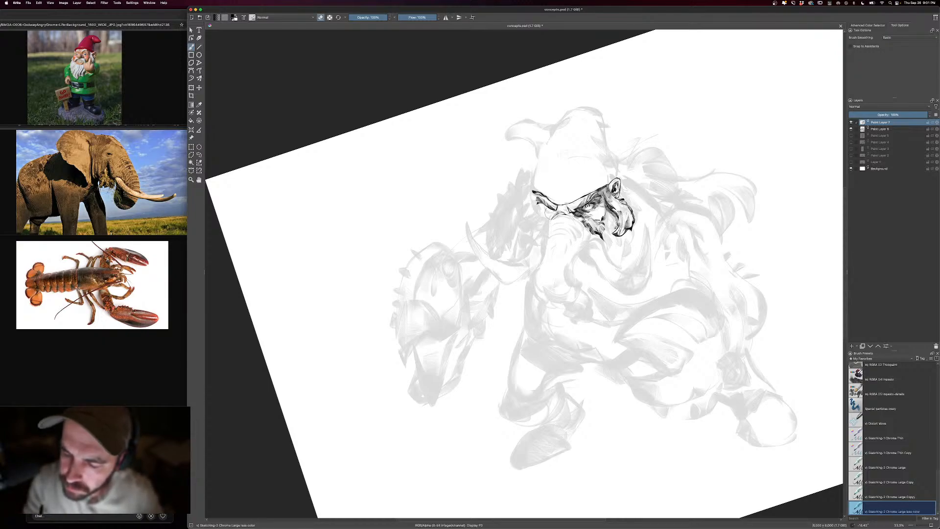
pyautogui.press('e')
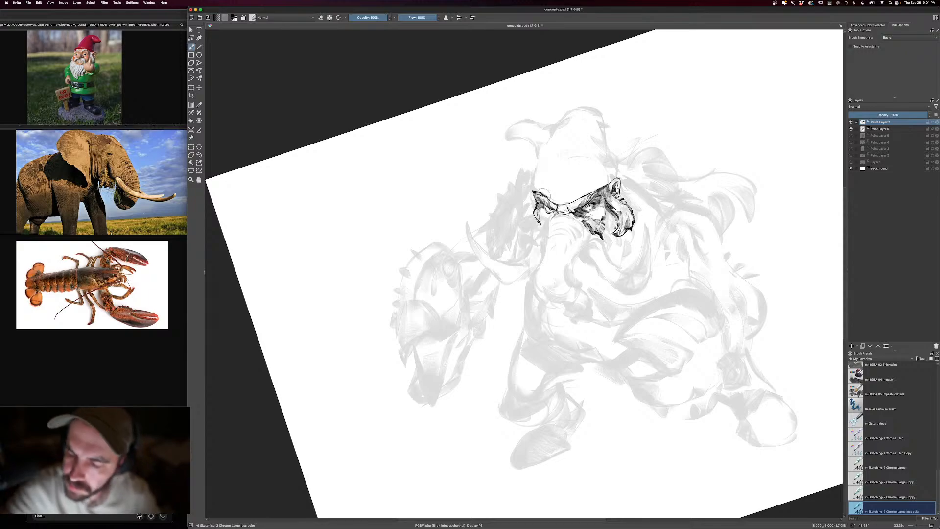
pyautogui.press('e')
pyautogui.moveTo(536, 211); pyautogui.dragTo(539, 220)
pyautogui.press('e')
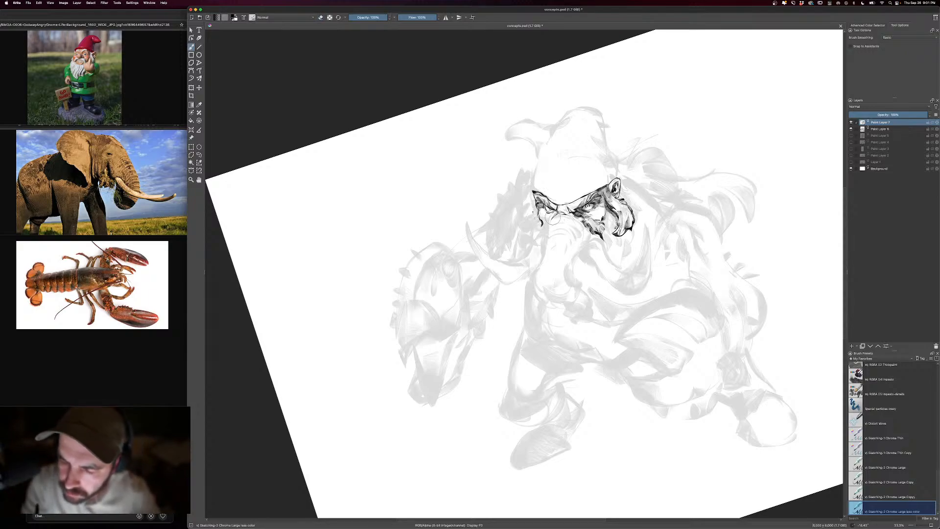
# - Draw the far cheek contour with a dark fold below the far eye, beside the top of the trunk
pyautogui.press('e')
pyautogui.press('e')
pyautogui.moveTo(547, 221); pyautogui.dragTo(532, 239)
pyautogui.moveTo(540, 232)
pyautogui.mouseDown()
pyautogui.moveTo(533, 240)
pyautogui.moveTo(546, 239)
pyautogui.mouseUp()
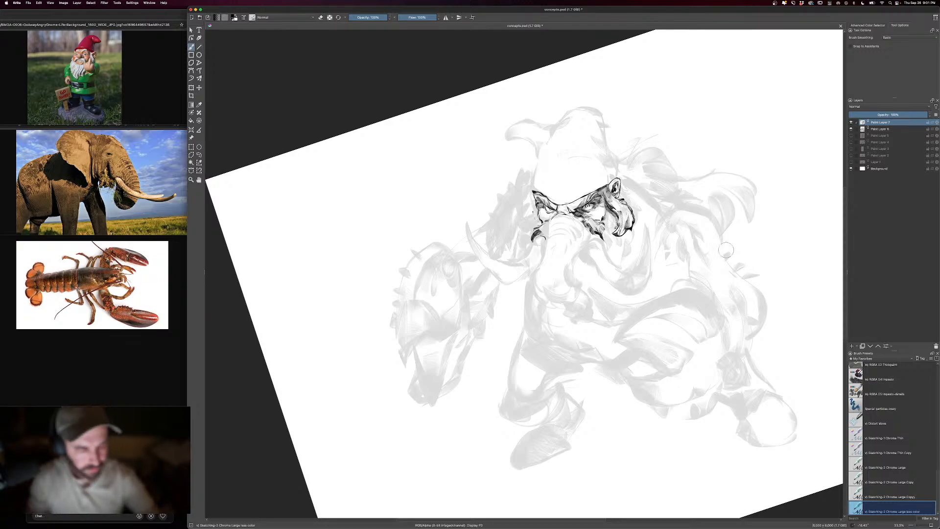
# - Ink the trunk's far edge in a downward curve and thicken it with shading using a larger brush
pyautogui.moveTo(657, 266); pyautogui.dragTo(685, 272)
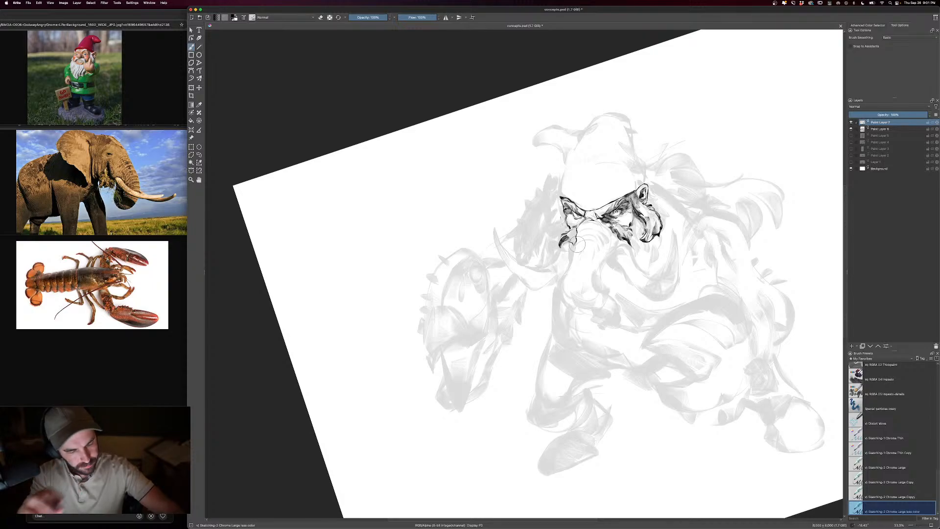
pyautogui.moveTo(574, 241); pyautogui.dragTo(559, 299)
pyautogui.press(']')
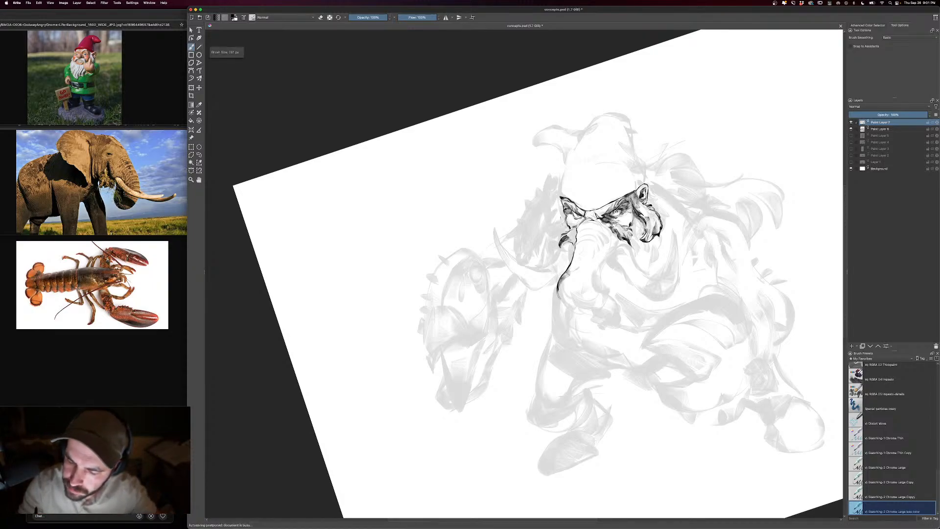
pyautogui.moveTo(580, 266)
pyautogui.mouseDown()
pyautogui.moveTo(565, 274)
pyautogui.moveTo(574, 266)
pyautogui.mouseUp()
pyautogui.moveTo(580, 249); pyautogui.dragTo(575, 258)
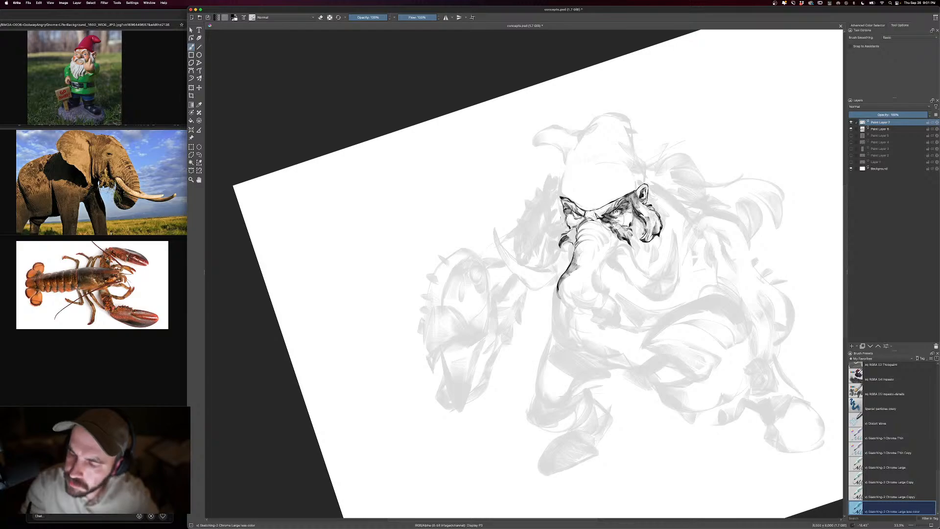
# - Darken the far eye socket and add finer shading down the far cheek with a smaller brush
pyautogui.press('[')
pyautogui.press('[')
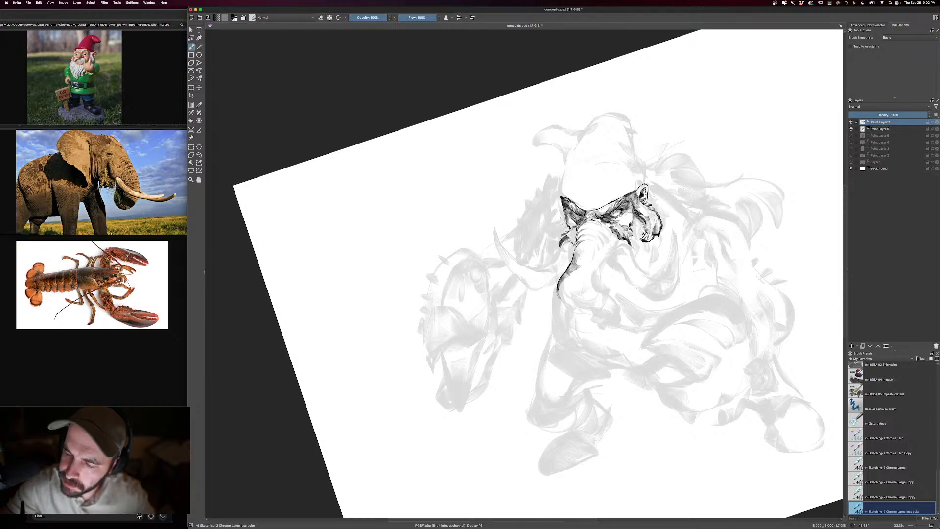
pyautogui.press('e')
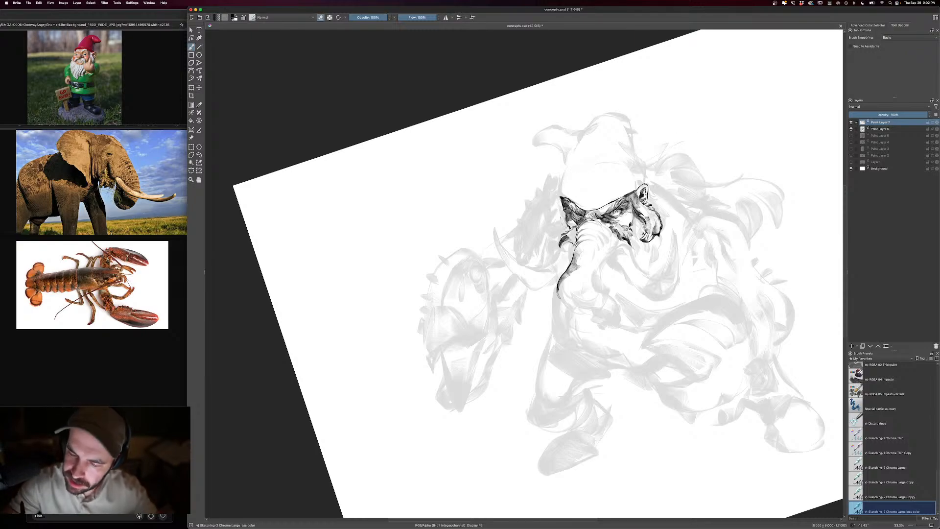
pyautogui.press('e')
pyautogui.moveTo(568, 222); pyautogui.dragTo(569, 242)
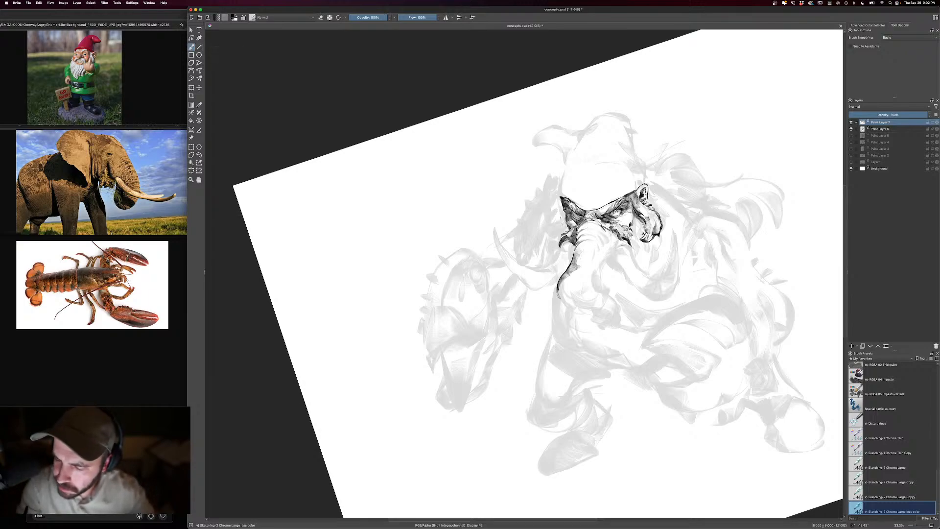
# - Ink the trunk's near edge, rounded lower bend and curled tip, shading the tip's underside
pyautogui.moveTo(609, 258); pyautogui.dragTo(593, 281)
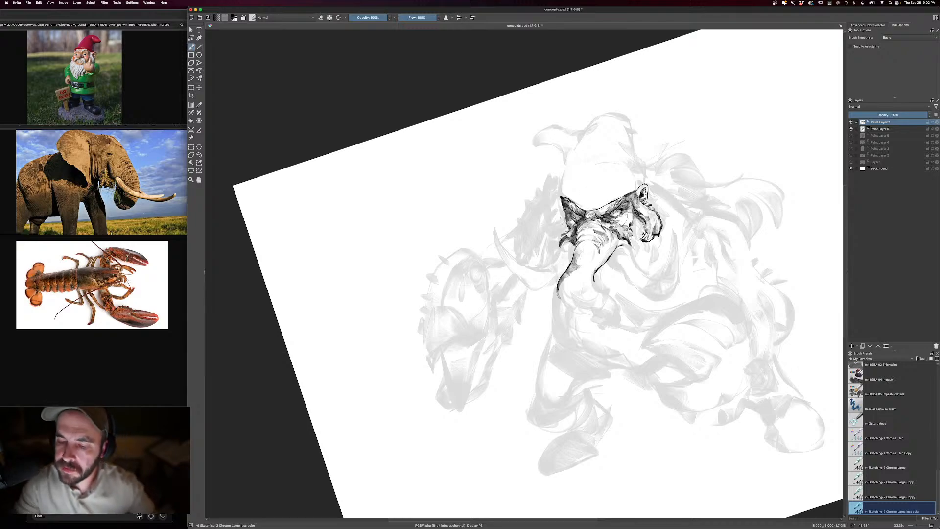
pyautogui.press('-')
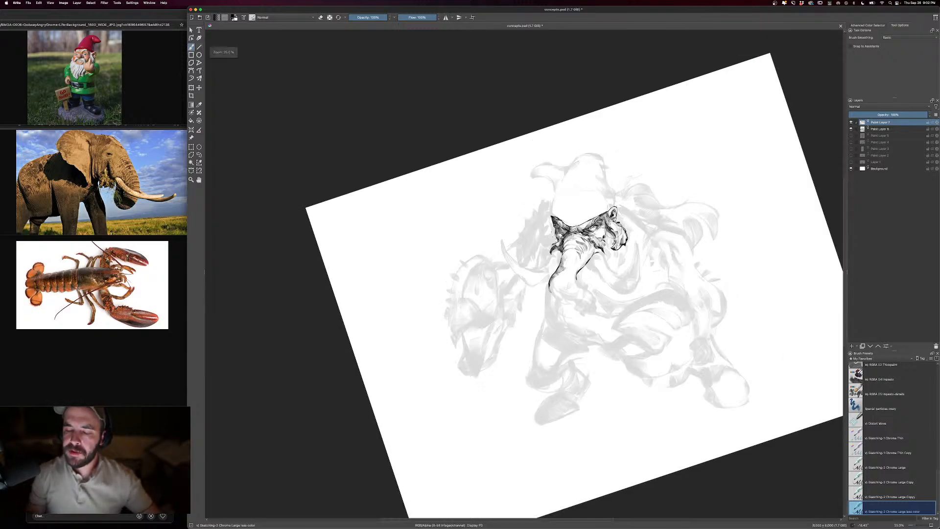
pyautogui.moveTo(551, 284); pyautogui.dragTo(571, 300)
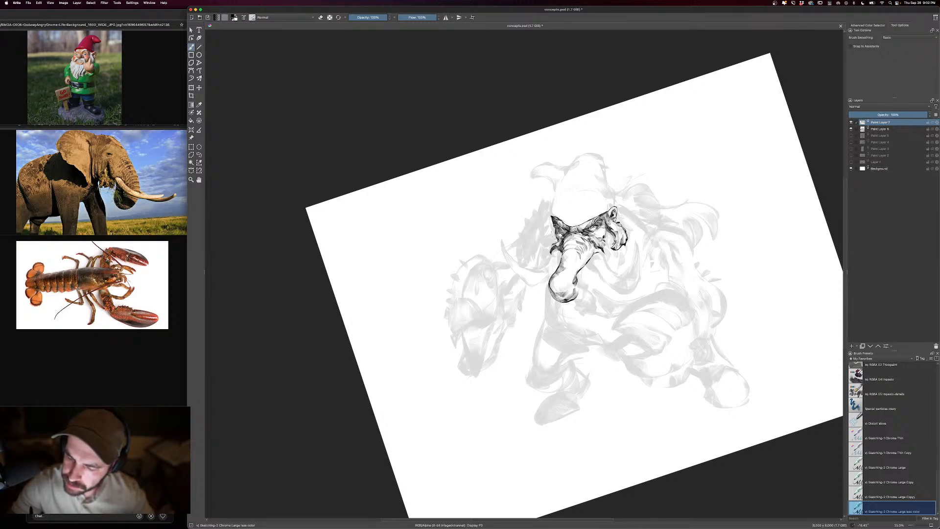
pyautogui.moveTo(580, 278)
pyautogui.mouseDown()
pyautogui.moveTo(590, 289)
pyautogui.moveTo(586, 300)
pyautogui.moveTo(576, 295)
pyautogui.mouseUp()
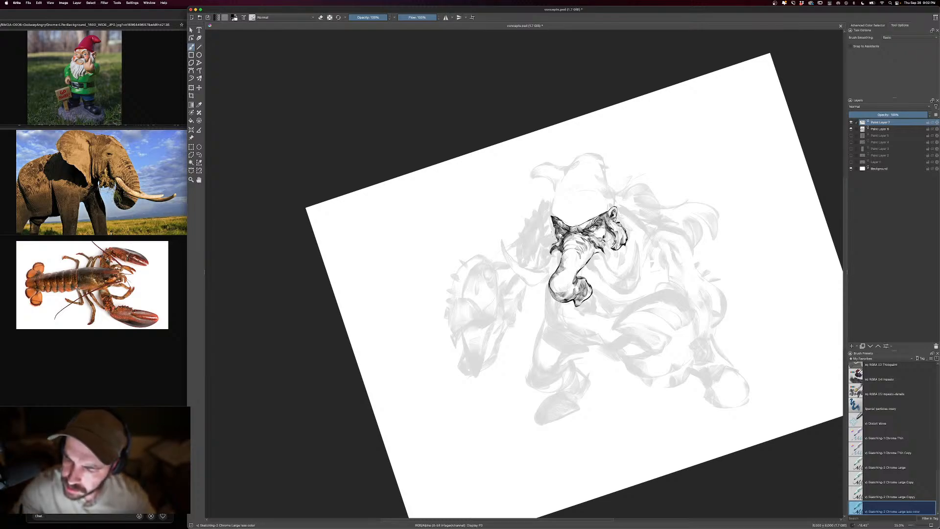
# - Draw the near tusk curving upward to a dark tip, and shade its underside and the gap beside the trunk
pyautogui.press('[')
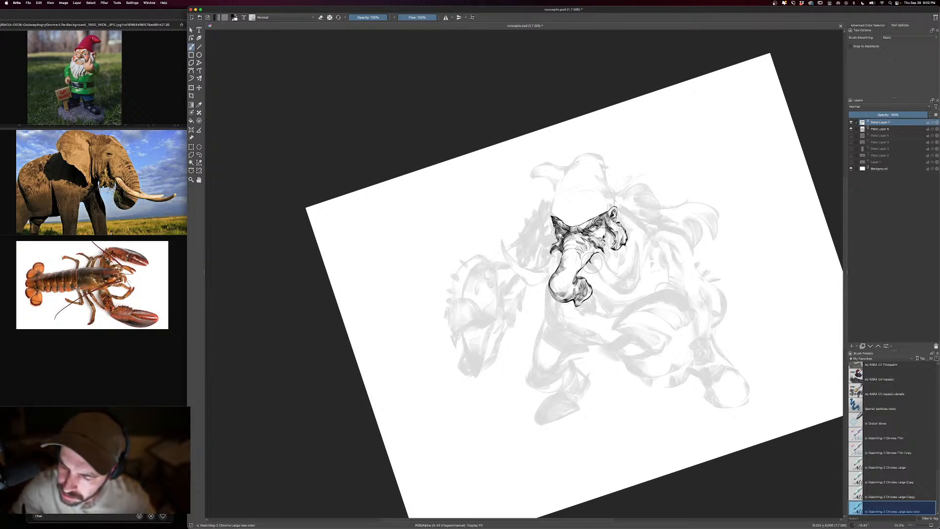
pyautogui.moveTo(590, 263); pyautogui.dragTo(609, 288)
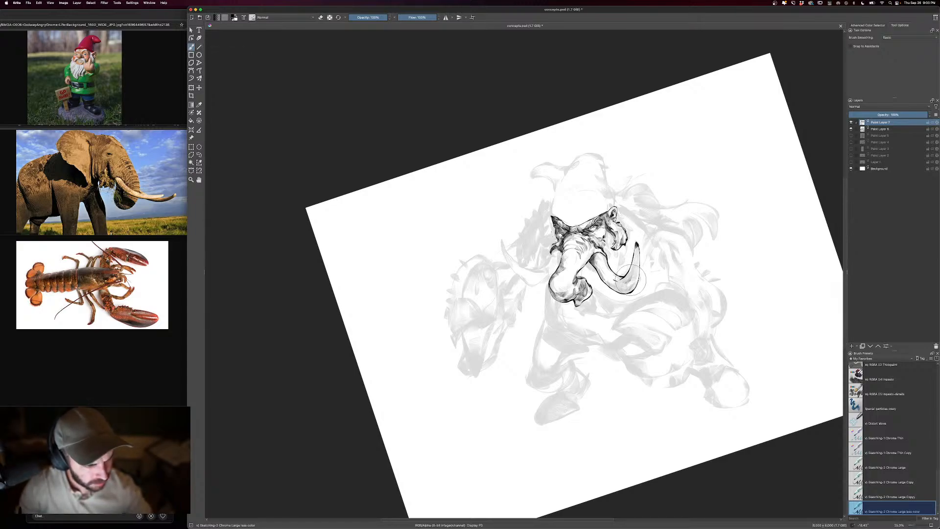
pyautogui.moveTo(631, 280); pyautogui.dragTo(637, 247)
pyautogui.moveTo(637, 281)
pyautogui.mouseDown()
pyautogui.moveTo(607, 288)
pyautogui.moveTo(613, 294)
pyautogui.mouseUp()
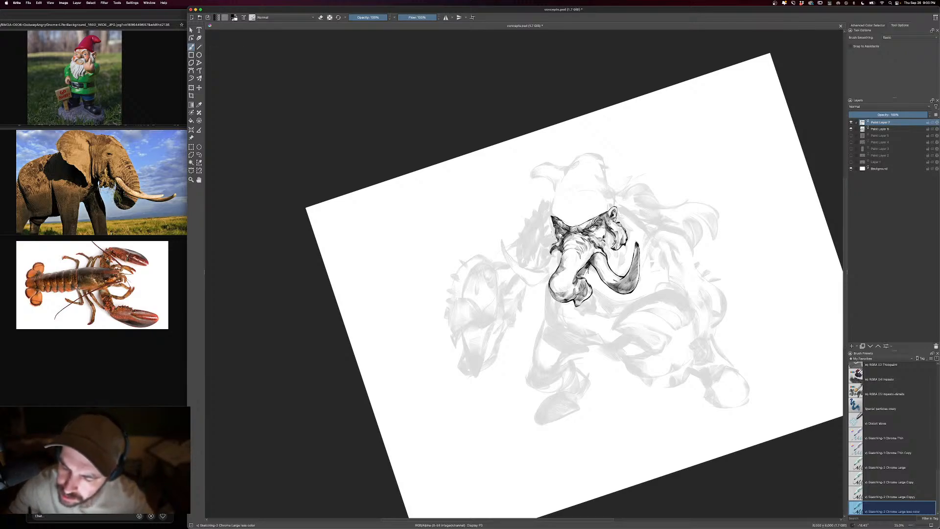
pyautogui.press(']')
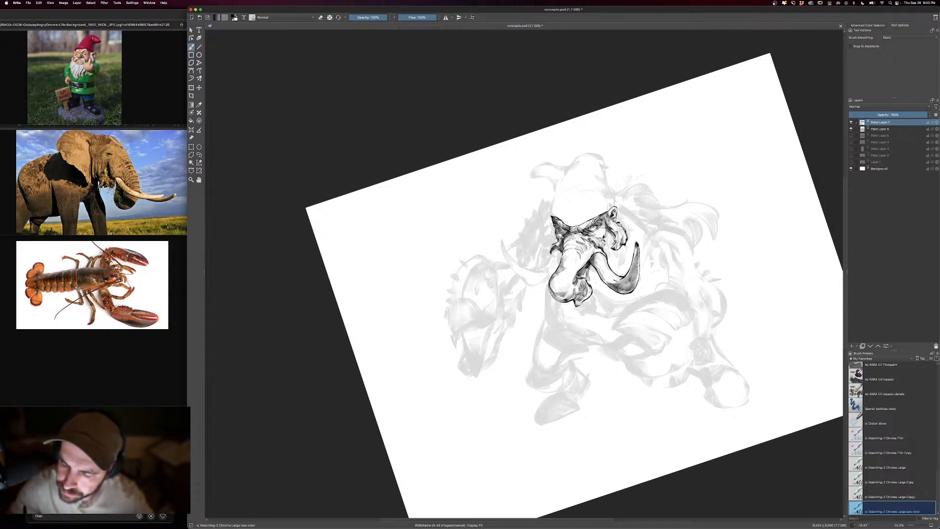
pyautogui.moveTo(594, 270); pyautogui.dragTo(586, 287)
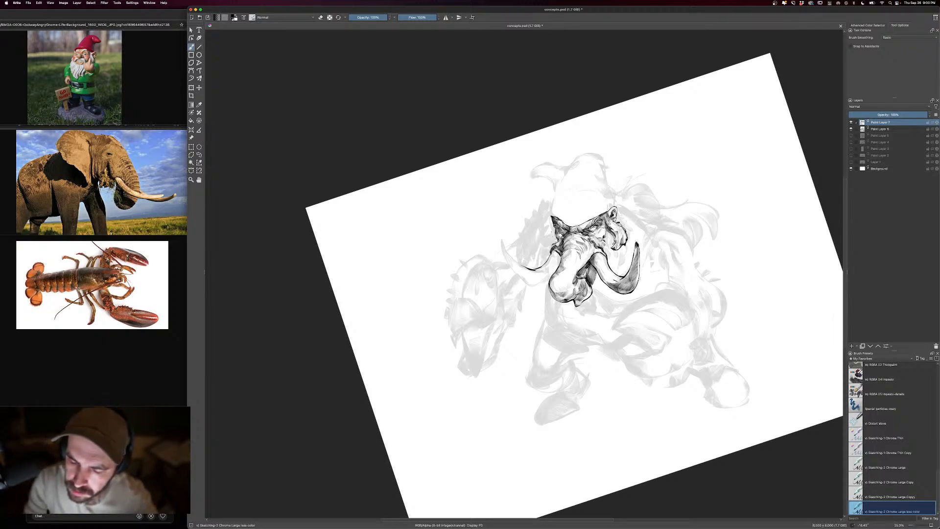
# - Outline the far tusk sweeping outward and up to a thin point on the claw side of the trunk
pyautogui.moveTo(525, 266); pyautogui.dragTo(501, 242)
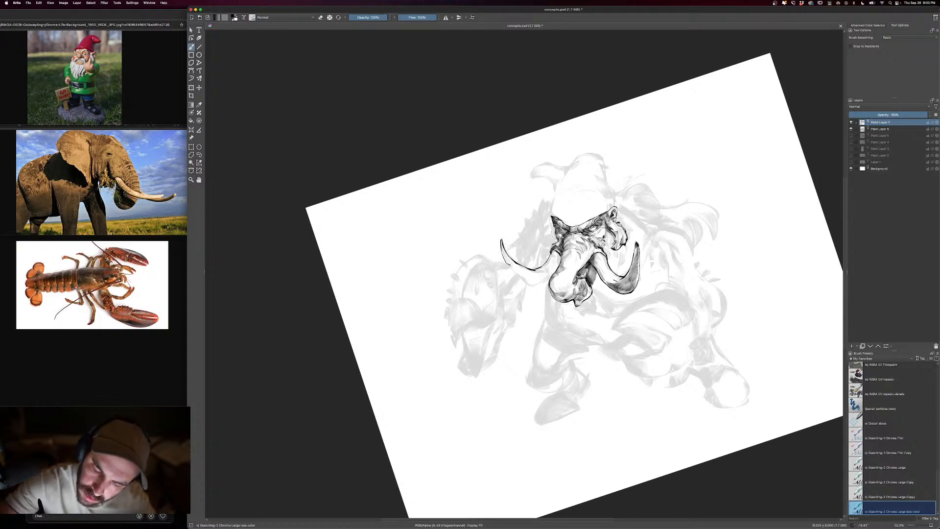
pyautogui.moveTo(523, 282); pyautogui.dragTo(538, 286)
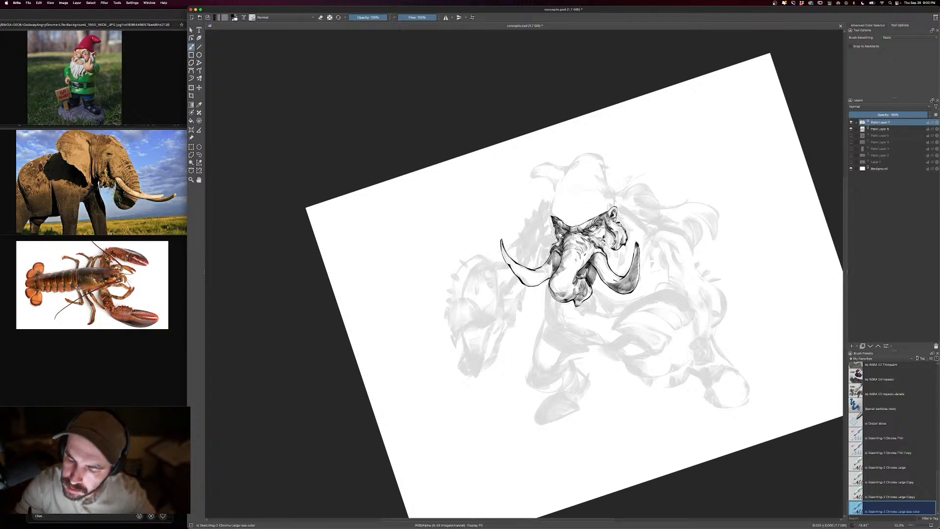
pyautogui.press('e')
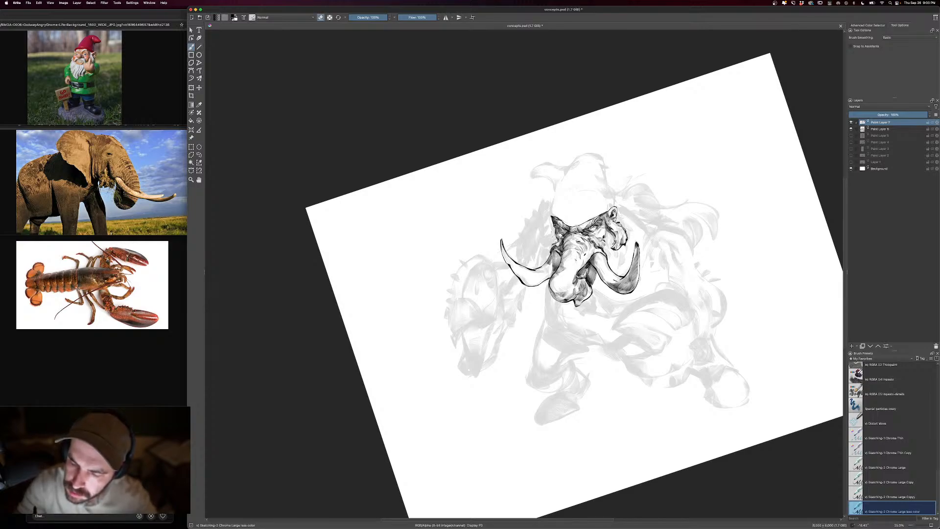
# - Outline the tall, pointed gnome hat above the creature's brow, following the faded sketch, and clean its edge with the eraser
pyautogui.press('e')
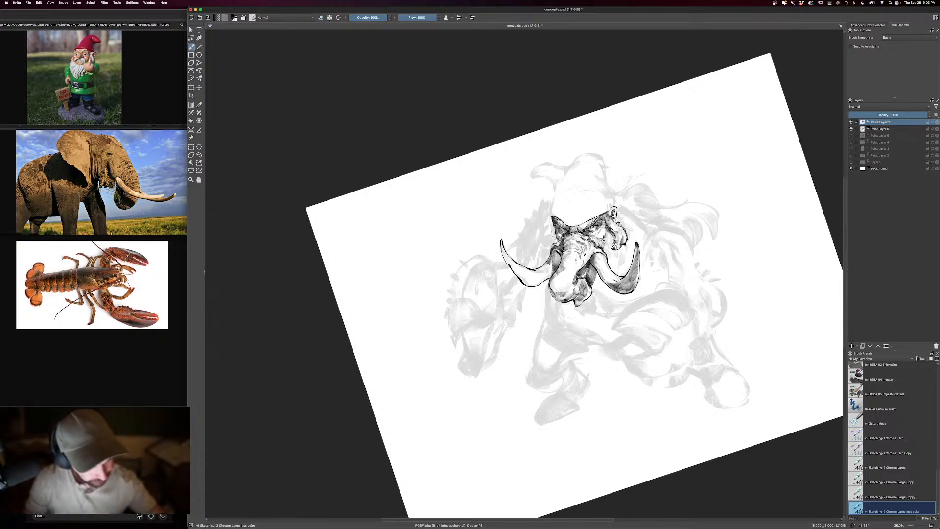
pyautogui.moveTo(693, 288); pyautogui.dragTo(654, 285)
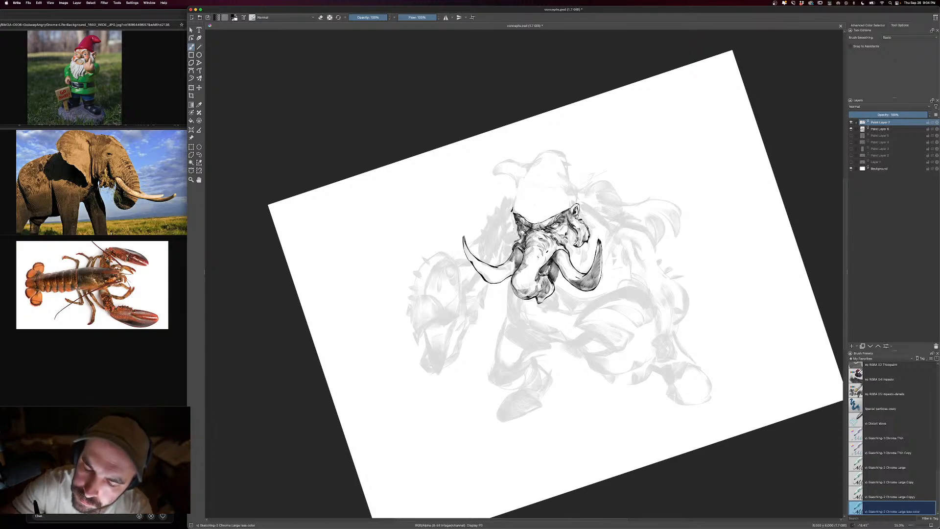
pyautogui.moveTo(514, 205); pyautogui.dragTo(522, 184)
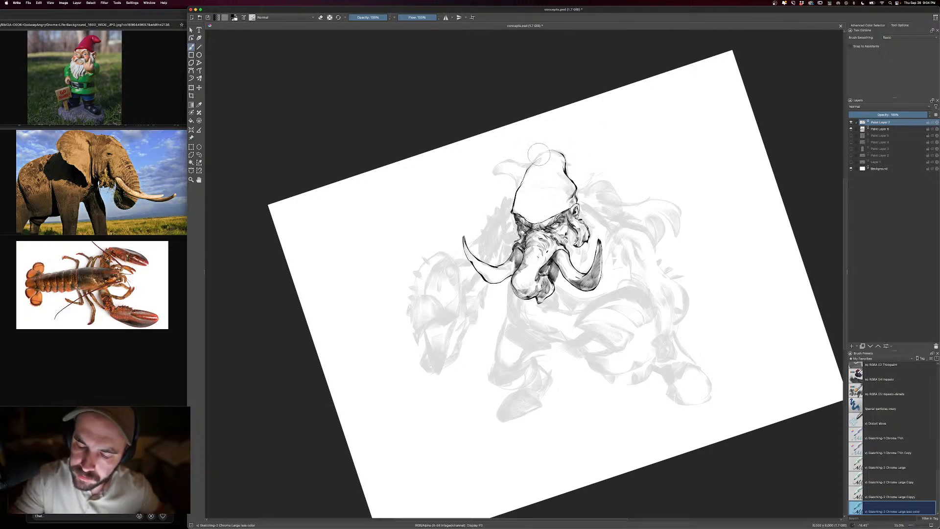
pyautogui.press('e')
pyautogui.press('e')
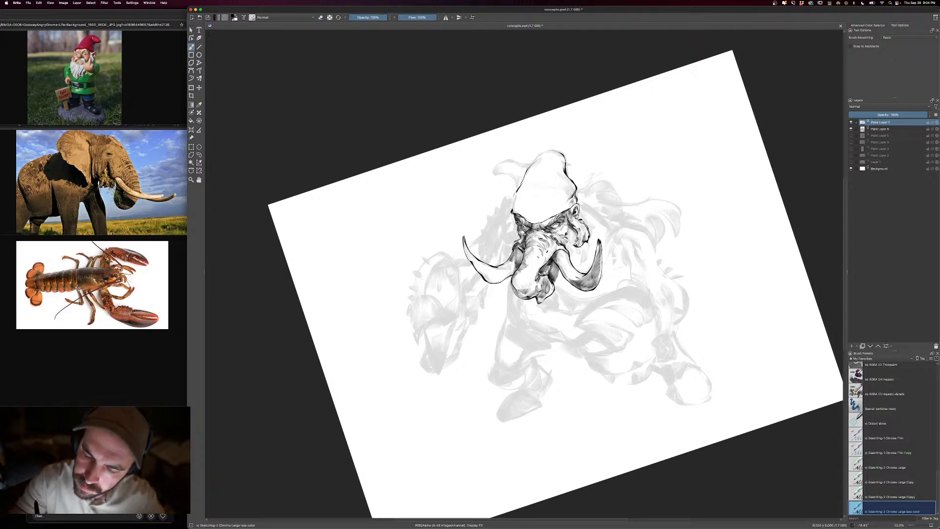
pyautogui.press('e')
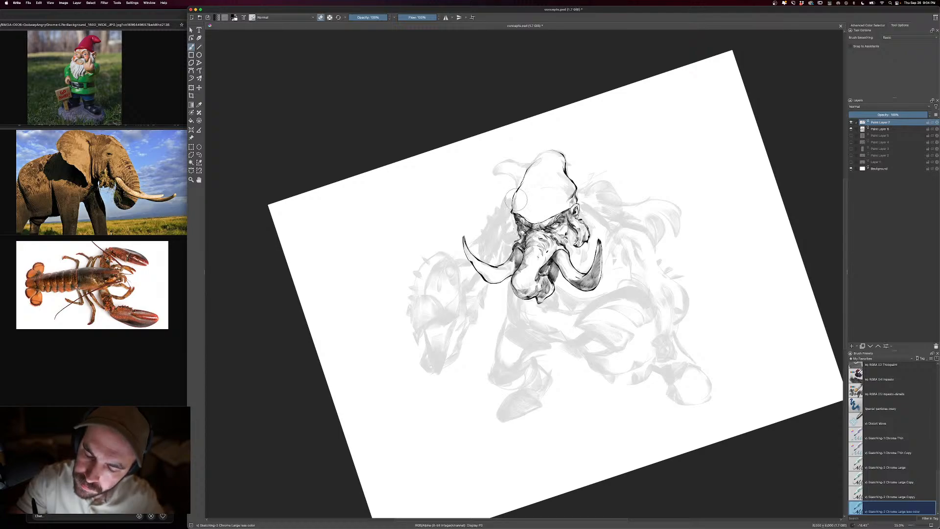
pyautogui.press('e')
# - Shade the lower front of the gnome hat along the brim with a larger brush and tidy the hat with the eraser
pyautogui.moveTo(521, 214)
pyautogui.mouseDown()
pyautogui.moveTo(537, 219)
pyautogui.moveTo(526, 209)
pyautogui.mouseUp()
pyautogui.press(']')
pyautogui.moveTo(520, 208); pyautogui.dragTo(531, 217)
pyautogui.moveTo(529, 217)
pyautogui.mouseDown()
pyautogui.moveTo(540, 221)
pyautogui.moveTo(527, 222)
pyautogui.mouseUp()
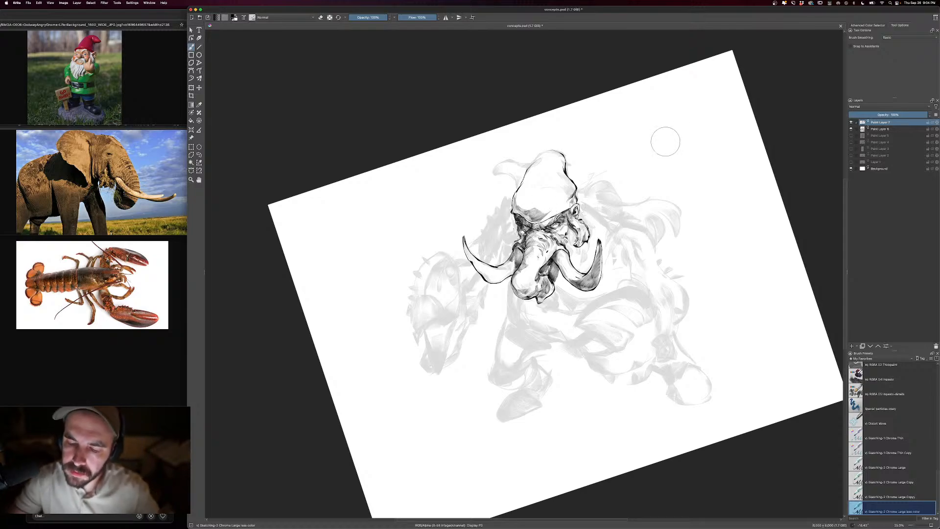
pyautogui.press('e')
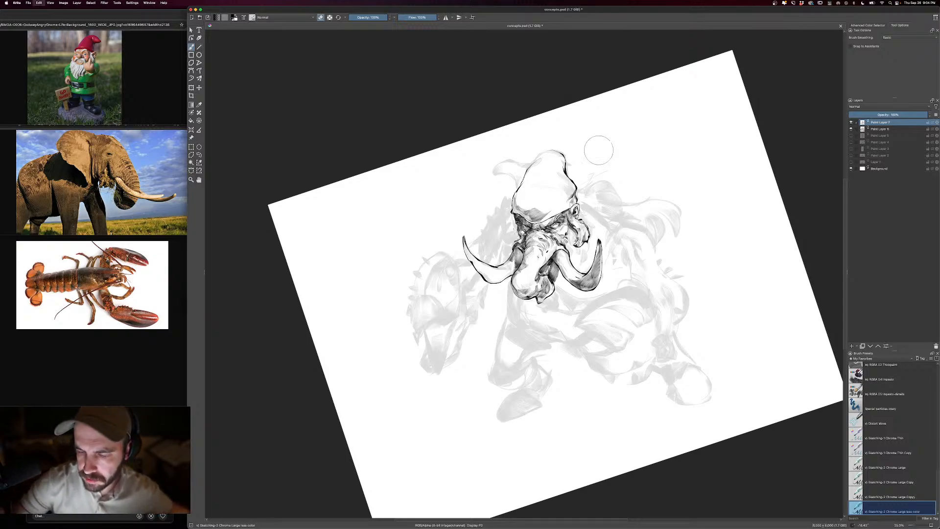
pyautogui.press('e')
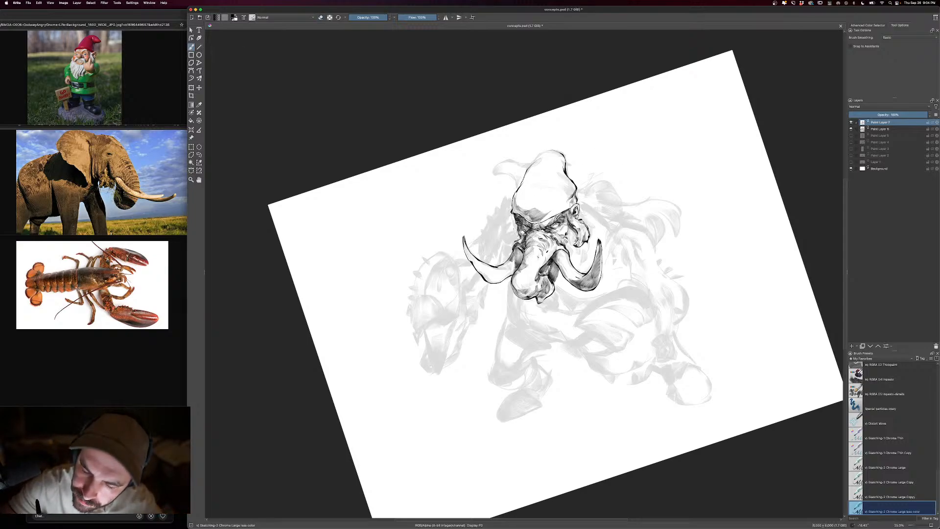
pyautogui.press('e')
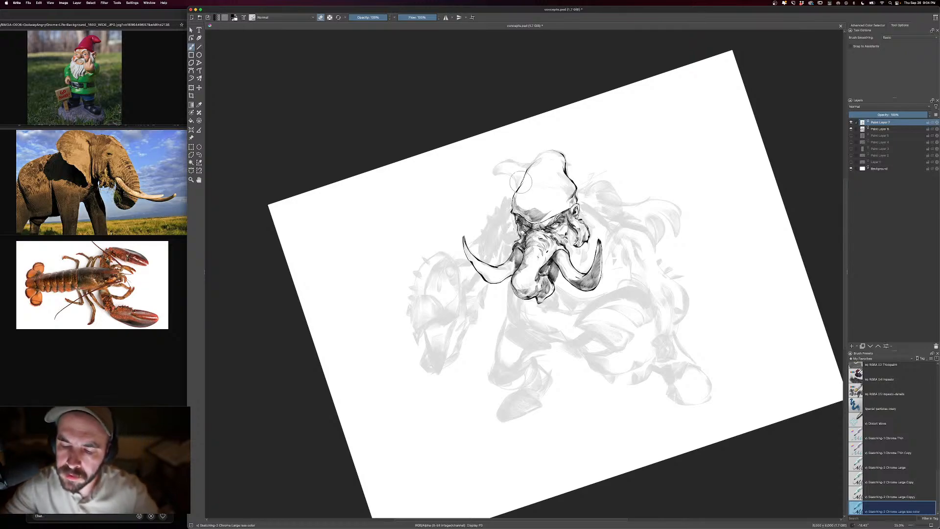
# - Outline the upper pincer of the far claw beside the far tusk, with a rounded back, pointed tip and dark notch
pyautogui.press('-')
pyautogui.press('e')
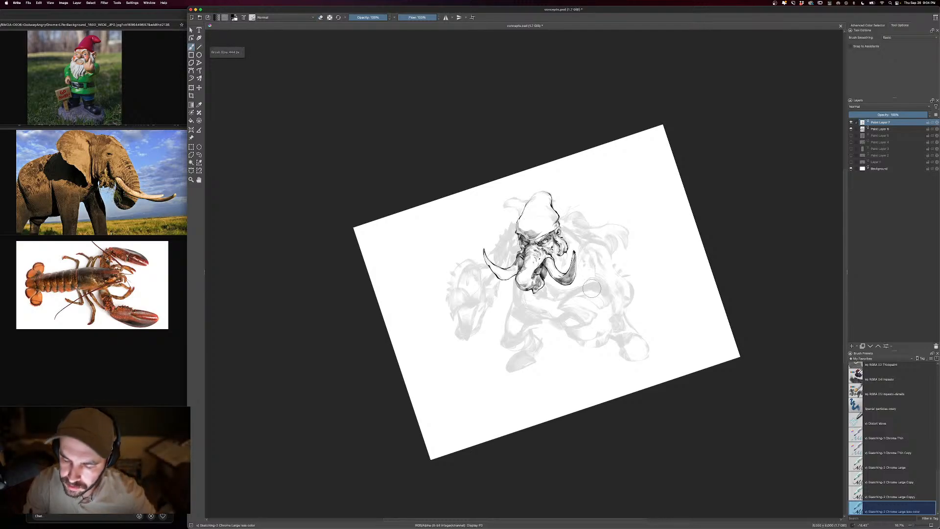
pyautogui.press('[')
pyautogui.press('[')
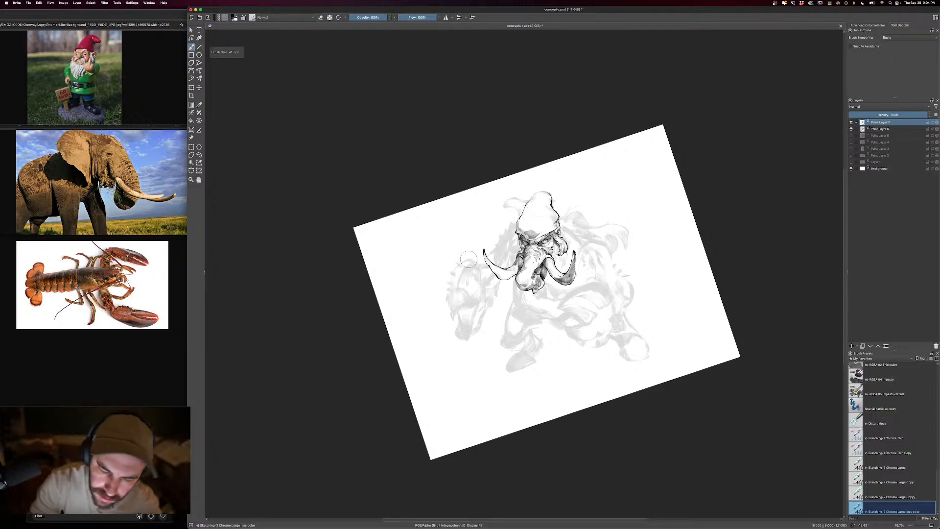
pyautogui.moveTo(460, 264); pyautogui.dragTo(471, 260)
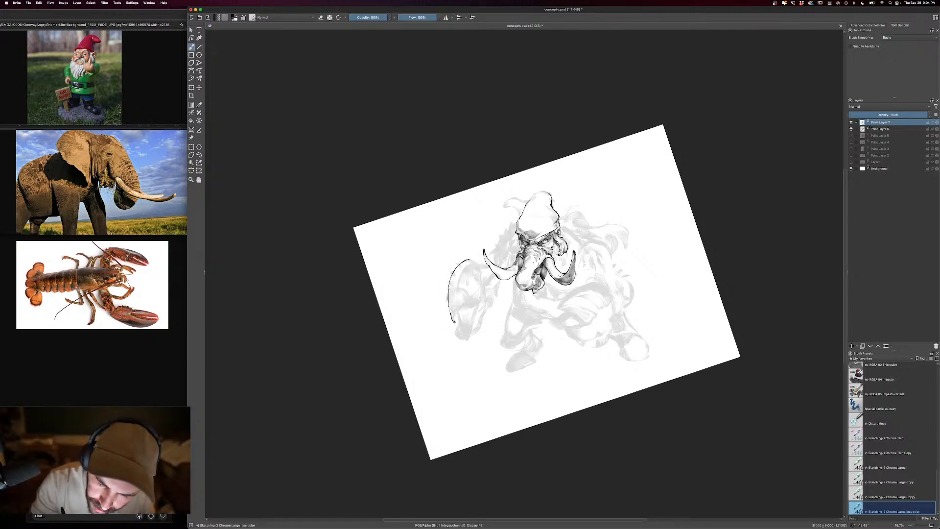
pyautogui.moveTo(473, 299); pyautogui.dragTo(484, 295)
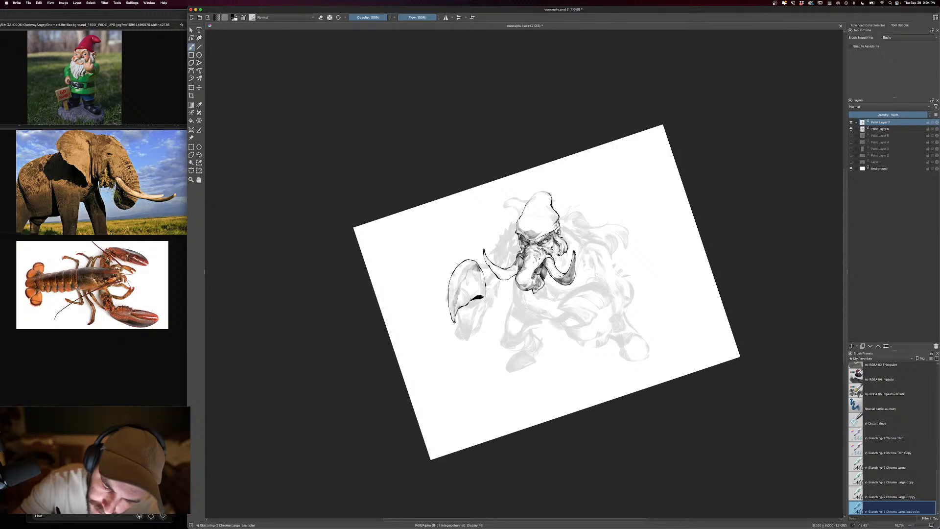
# - Darken the tip of the far claw's upper pincer and shade across its curved shell
pyautogui.moveTo(459, 302); pyautogui.dragTo(455, 320)
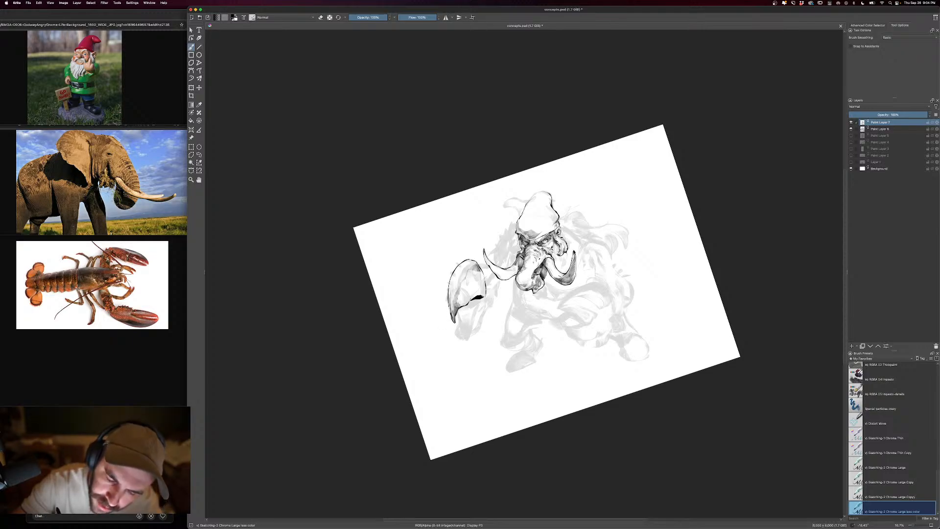
pyautogui.moveTo(452, 280)
pyautogui.mouseDown()
pyautogui.moveTo(451, 304)
pyautogui.moveTo(456, 269)
pyautogui.moveTo(474, 260)
pyautogui.moveTo(481, 292)
pyautogui.moveTo(472, 282)
pyautogui.moveTo(460, 308)
pyautogui.moveTo(484, 290)
pyautogui.moveTo(484, 276)
pyautogui.mouseUp()
pyautogui.press(']')
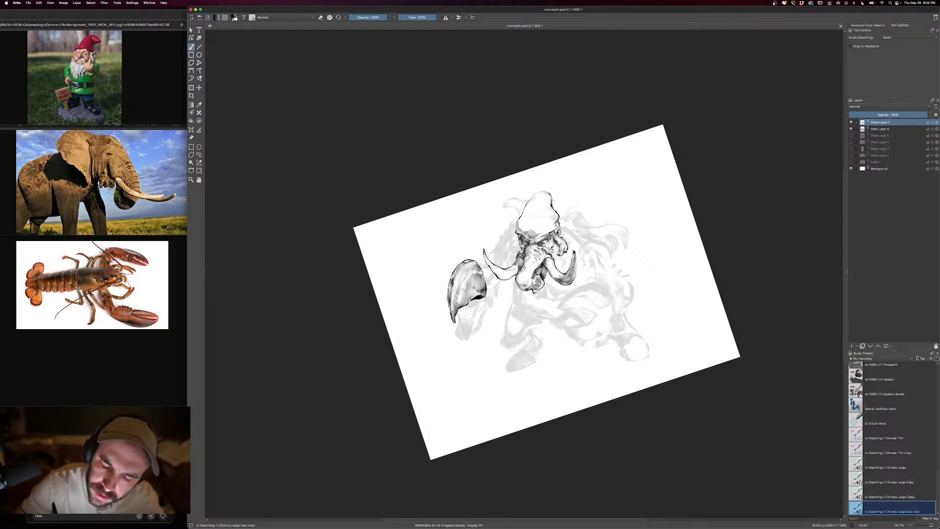
# - Draw the far claw's narrow lower pincer down to a dark point, and shade its length and the gap between the pincers
pyautogui.press('[')
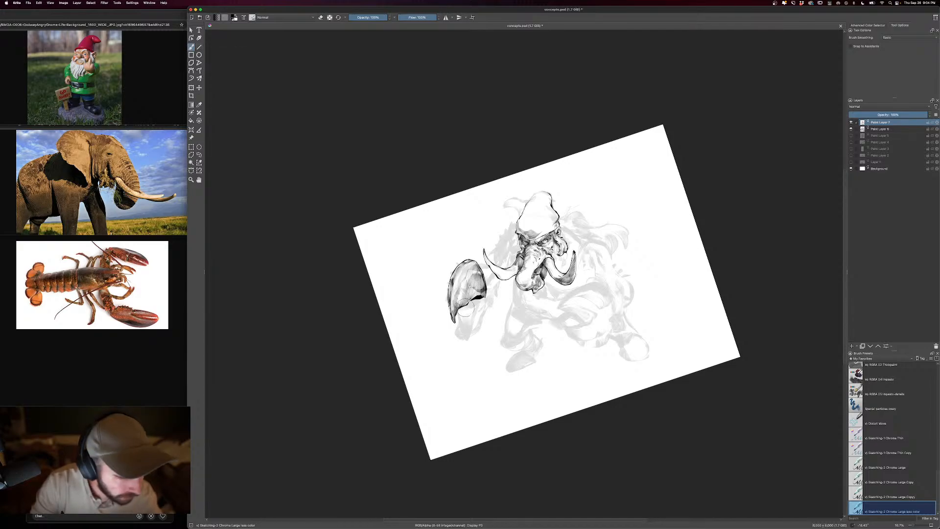
pyautogui.moveTo(469, 310); pyautogui.dragTo(462, 305)
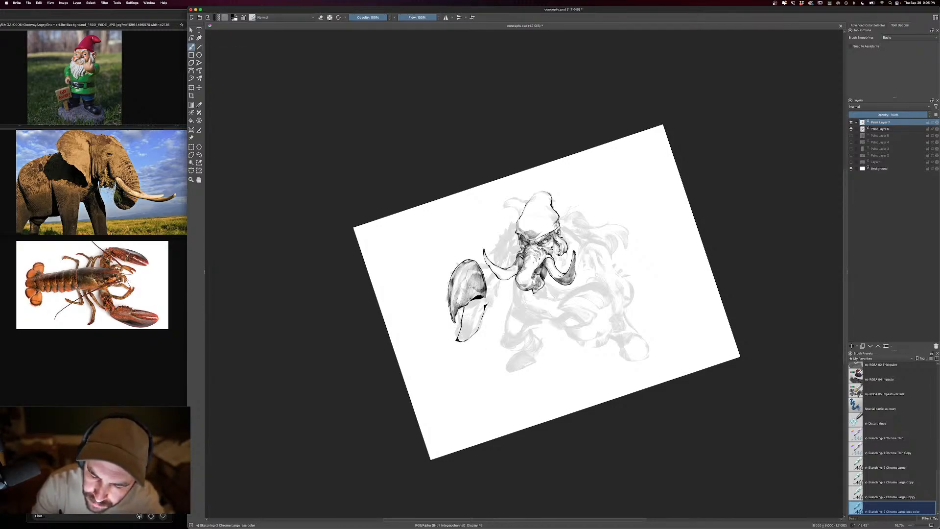
pyautogui.moveTo(489, 298)
pyautogui.mouseDown()
pyautogui.moveTo(481, 325)
pyautogui.moveTo(462, 341)
pyautogui.moveTo(473, 314)
pyautogui.moveTo(462, 336)
pyautogui.mouseUp()
pyautogui.moveTo(465, 326); pyautogui.dragTo(459, 340)
pyautogui.moveTo(475, 332)
pyautogui.mouseDown()
pyautogui.moveTo(467, 342)
pyautogui.moveTo(473, 322)
pyautogui.mouseUp()
pyautogui.moveTo(484, 296); pyautogui.dragTo(461, 331)
pyautogui.moveTo(468, 305); pyautogui.dragTo(461, 330)
pyautogui.moveTo(468, 305); pyautogui.dragTo(466, 312)
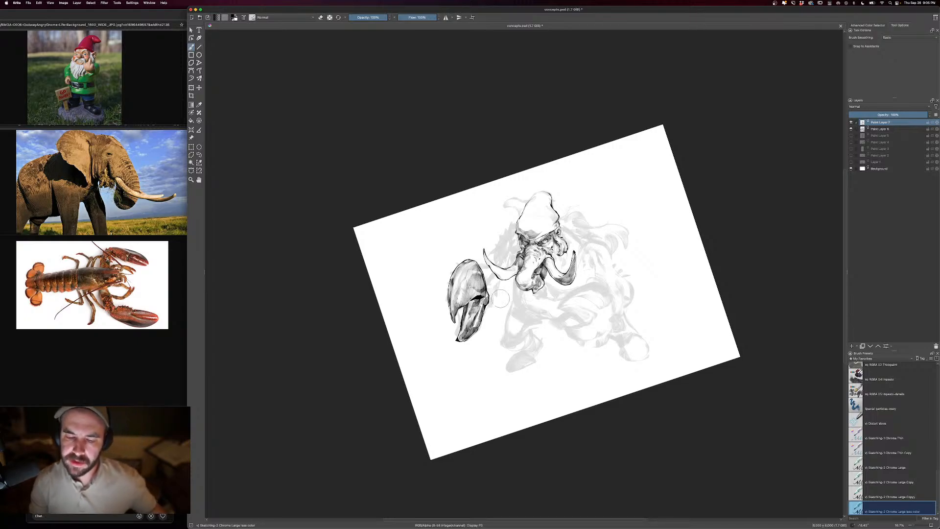
# - Outline both pincers of the near claw below the near tusk, and shade the upper shell and darker lower pincer
pyautogui.moveTo(594, 284)
pyautogui.mouseDown()
pyautogui.moveTo(558, 319)
pyautogui.moveTo(574, 316)
pyautogui.mouseUp()
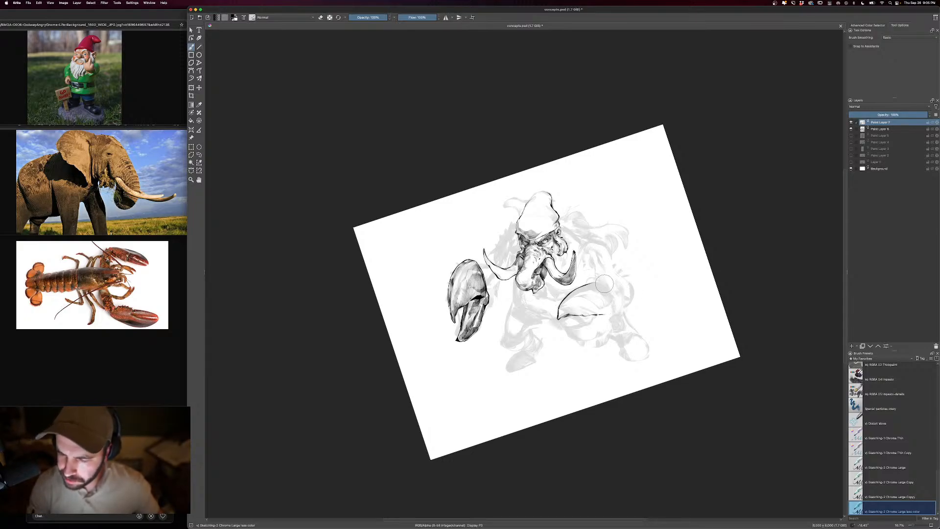
pyautogui.moveTo(595, 282)
pyautogui.mouseDown()
pyautogui.moveTo(616, 306)
pyautogui.moveTo(579, 320)
pyautogui.moveTo(591, 339)
pyautogui.mouseUp()
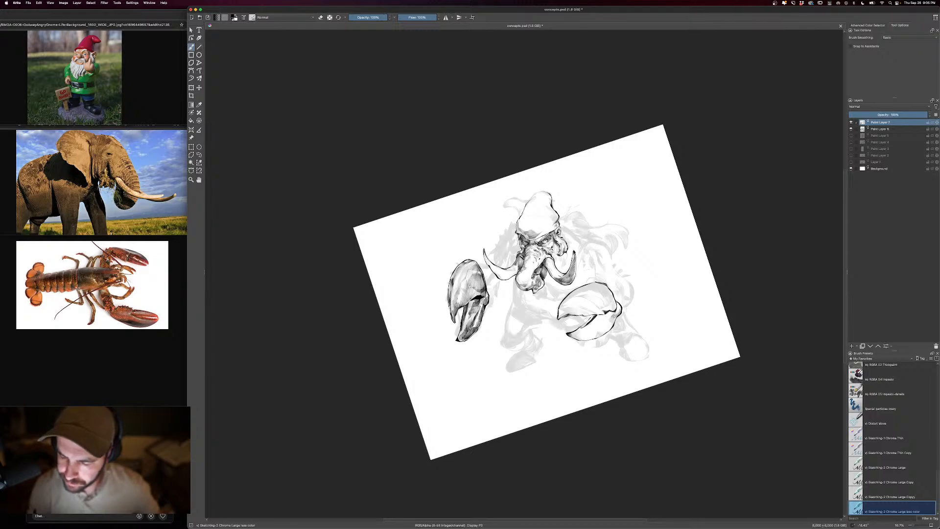
pyautogui.moveTo(616, 311)
pyautogui.mouseDown()
pyautogui.moveTo(572, 334)
pyautogui.moveTo(613, 323)
pyautogui.moveTo(599, 324)
pyautogui.moveTo(608, 287)
pyautogui.moveTo(568, 305)
pyautogui.moveTo(588, 316)
pyautogui.moveTo(608, 285)
pyautogui.moveTo(588, 312)
pyautogui.mouseUp()
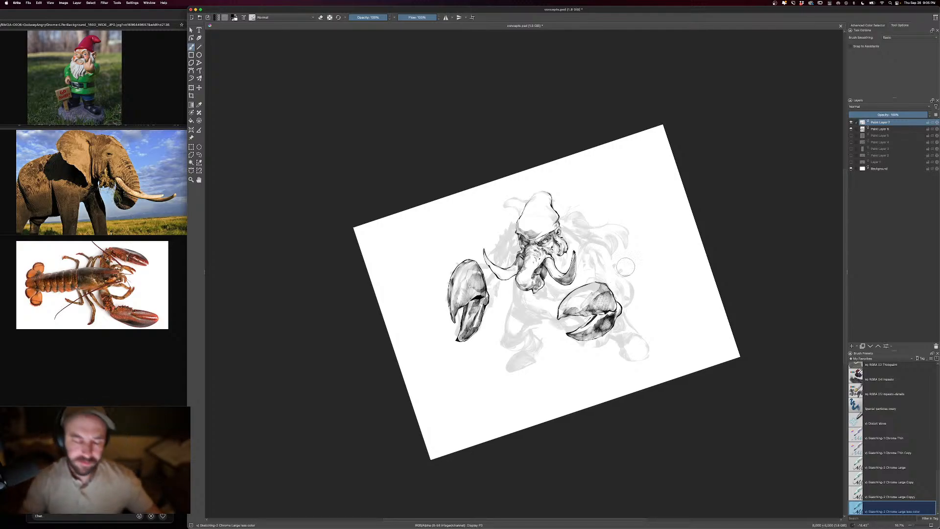
# - Ink the rounded wrist joint behind the near claw with a smaller brush, adding dark creases where it meets the claw
pyautogui.press('[')
pyautogui.press('[')
pyautogui.press('[')
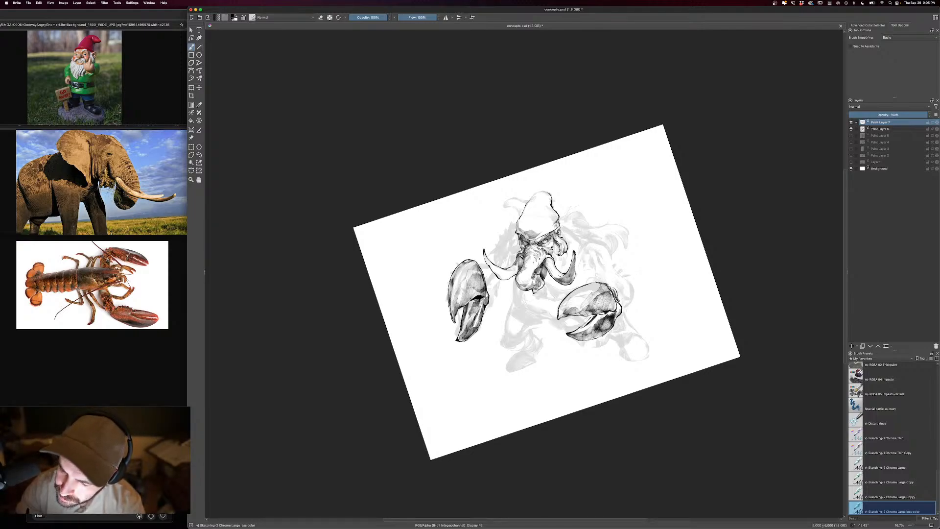
pyautogui.moveTo(606, 281); pyautogui.dragTo(629, 274)
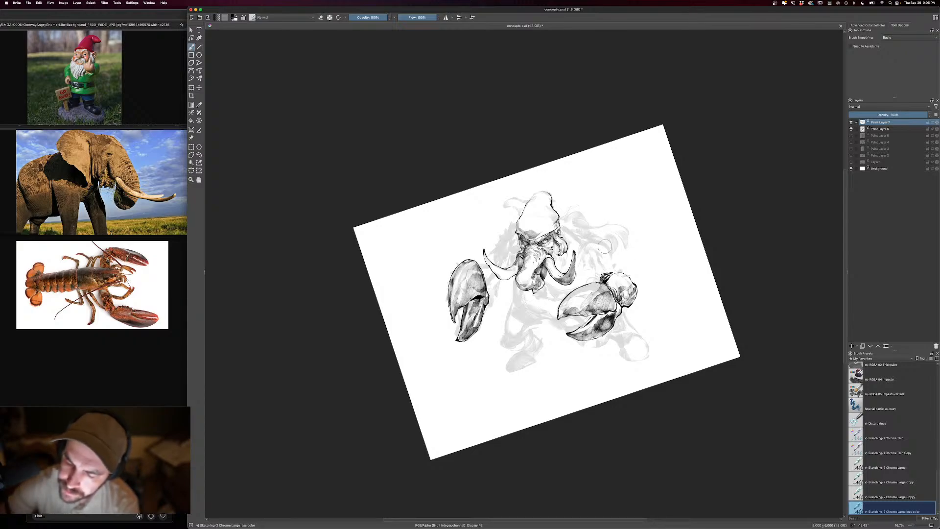
# - Draw the near upper arm as a curved shell segment from shoulder to wrist, with dark ringed joints along its inner side
pyautogui.moveTo(586, 234); pyautogui.dragTo(613, 260)
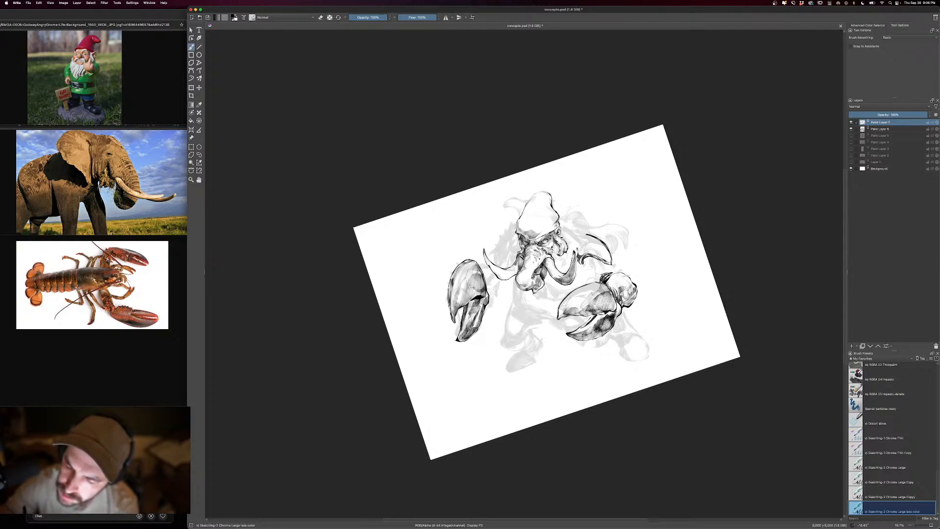
pyautogui.moveTo(576, 247)
pyautogui.mouseDown()
pyautogui.moveTo(585, 235)
pyautogui.moveTo(581, 253)
pyautogui.moveTo(605, 258)
pyautogui.moveTo(592, 259)
pyautogui.moveTo(596, 281)
pyautogui.mouseUp()
pyautogui.moveTo(595, 273)
pyautogui.mouseDown()
pyautogui.moveTo(600, 282)
pyautogui.moveTo(592, 268)
pyautogui.mouseUp()
pyautogui.moveTo(587, 257); pyautogui.dragTo(586, 268)
pyautogui.moveTo(587, 260)
pyautogui.mouseDown()
pyautogui.moveTo(595, 275)
pyautogui.moveTo(607, 272)
pyautogui.mouseUp()
pyautogui.moveTo(609, 266); pyautogui.dragTo(601, 273)
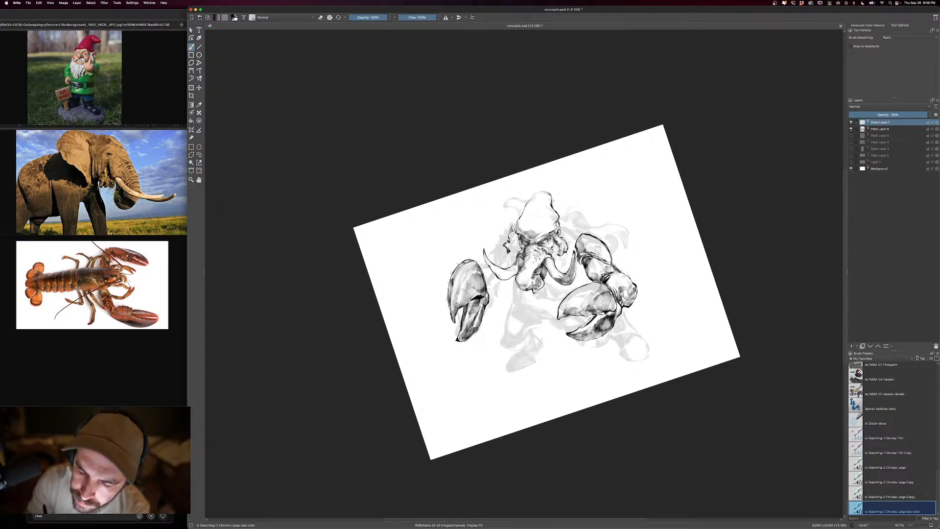
# - Ink the jagged far ear shape beside the hat brim and fill its inner folds with dark shading
pyautogui.moveTo(515, 244); pyautogui.dragTo(513, 261)
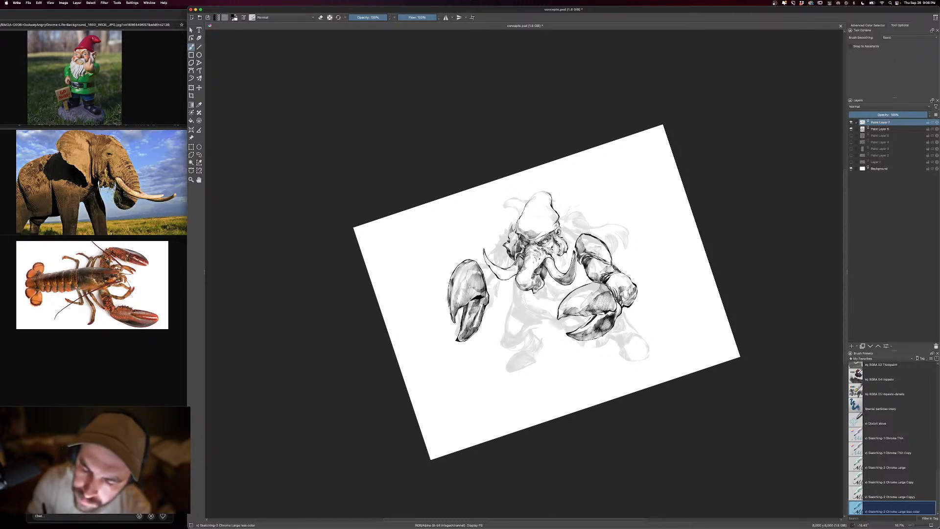
pyautogui.moveTo(515, 243)
pyautogui.mouseDown()
pyautogui.moveTo(512, 253)
pyautogui.moveTo(511, 242)
pyautogui.mouseUp()
pyautogui.moveTo(514, 233); pyautogui.dragTo(511, 245)
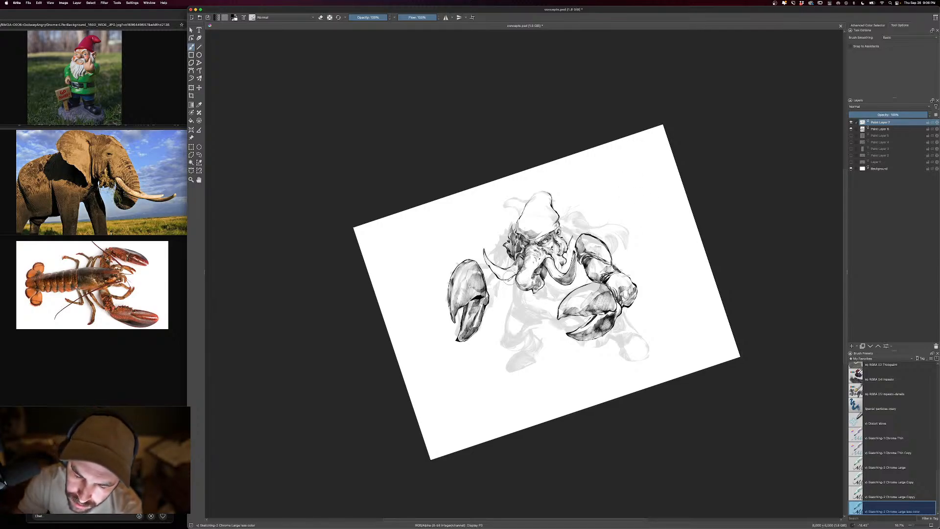
# - Outline the pointed beard beneath the trunk and tusks, shade its tufts, and add the hat's curled tip and small fold marks
pyautogui.moveTo(510, 280)
pyautogui.mouseDown()
pyautogui.moveTo(536, 316)
pyautogui.moveTo(561, 298)
pyautogui.mouseUp()
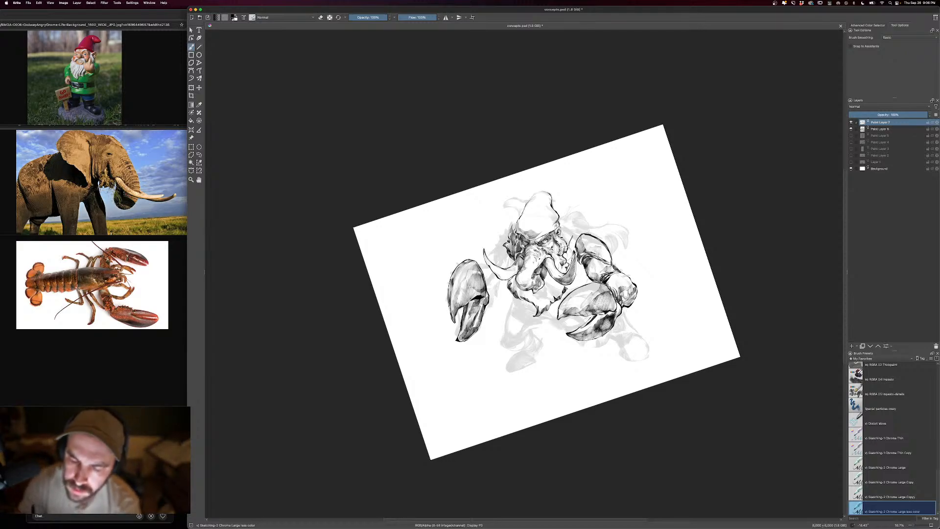
pyautogui.moveTo(545, 280)
pyautogui.mouseDown()
pyautogui.moveTo(530, 297)
pyautogui.moveTo(509, 275)
pyautogui.moveTo(529, 306)
pyautogui.moveTo(513, 268)
pyautogui.moveTo(528, 283)
pyautogui.mouseUp()
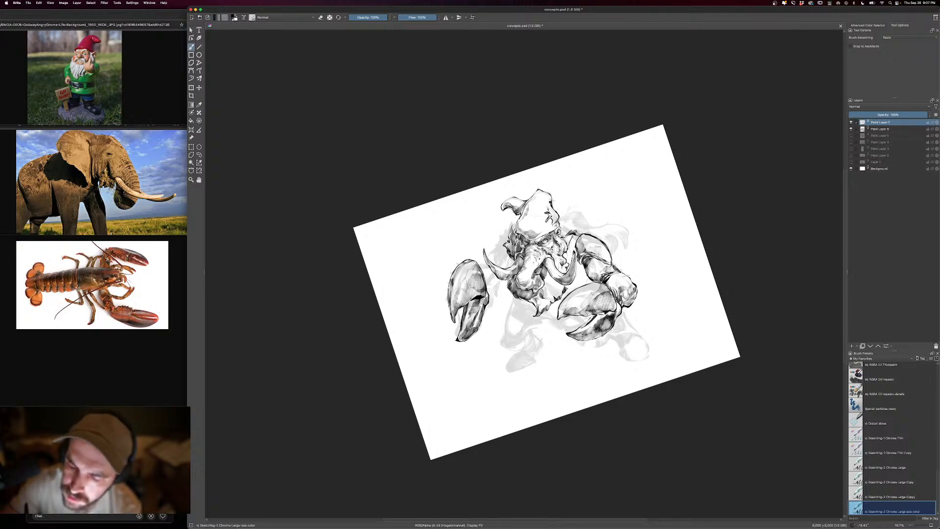
# - Ink the humped back and curled tail behind the near shoulder, shading the tufts and gaps between the back, head and arm
pyautogui.moveTo(566, 211)
pyautogui.mouseDown()
pyautogui.moveTo(598, 214)
pyautogui.moveTo(630, 239)
pyautogui.moveTo(614, 256)
pyautogui.moveTo(613, 246)
pyautogui.mouseUp()
pyautogui.moveTo(609, 240); pyautogui.dragTo(614, 251)
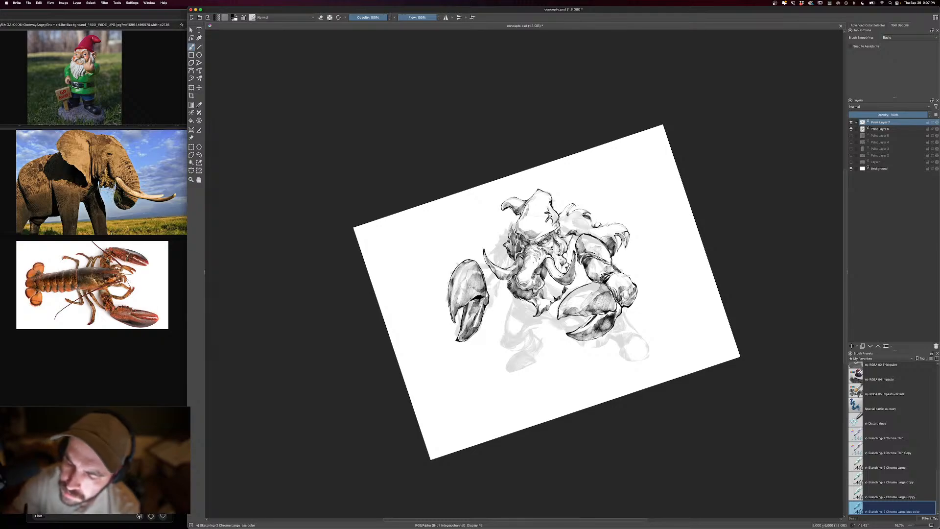
pyautogui.moveTo(575, 217); pyautogui.dragTo(586, 222)
pyautogui.moveTo(574, 217)
pyautogui.mouseDown()
pyautogui.moveTo(592, 228)
pyautogui.moveTo(564, 227)
pyautogui.mouseUp()
pyautogui.moveTo(562, 223); pyautogui.dragTo(569, 233)
pyautogui.moveTo(565, 224); pyautogui.dragTo(588, 234)
pyautogui.moveTo(583, 230); pyautogui.dragTo(591, 235)
pyautogui.moveTo(583, 231)
pyautogui.mouseDown()
pyautogui.moveTo(592, 238)
pyautogui.moveTo(567, 250)
pyautogui.moveTo(566, 261)
pyautogui.moveTo(567, 243)
pyautogui.moveTo(552, 265)
pyautogui.moveTo(556, 251)
pyautogui.mouseUp()
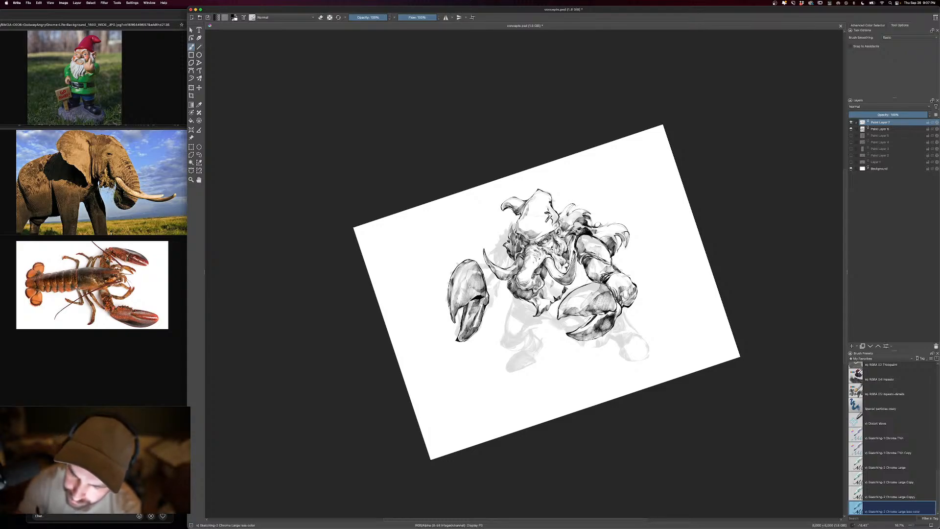
# - Deepen the beard's shading, ink the spiked shell of the far shoulder, and add small spikes along the far claw's outer edge
pyautogui.moveTo(542, 298)
pyautogui.mouseDown()
pyautogui.moveTo(535, 305)
pyautogui.moveTo(556, 288)
pyautogui.mouseUp()
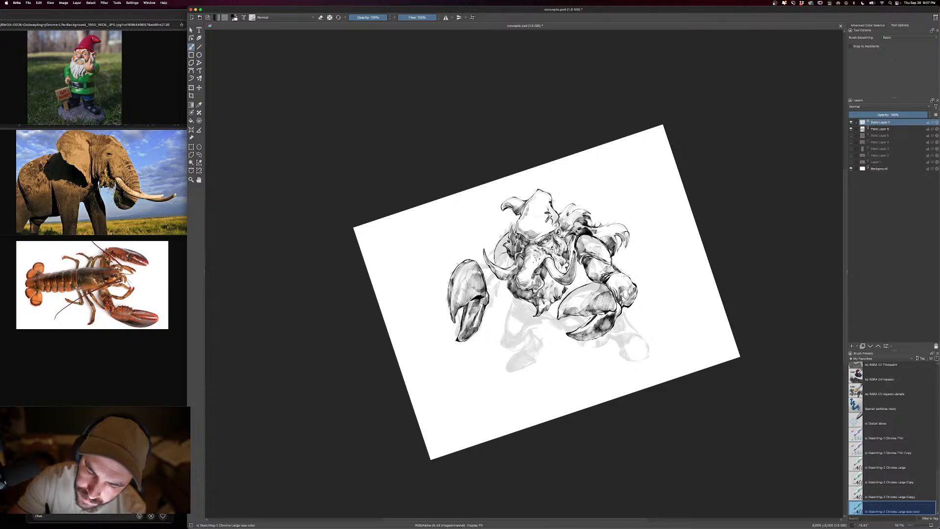
pyautogui.moveTo(505, 243)
pyautogui.mouseDown()
pyautogui.moveTo(496, 263)
pyautogui.moveTo(505, 243)
pyautogui.mouseUp()
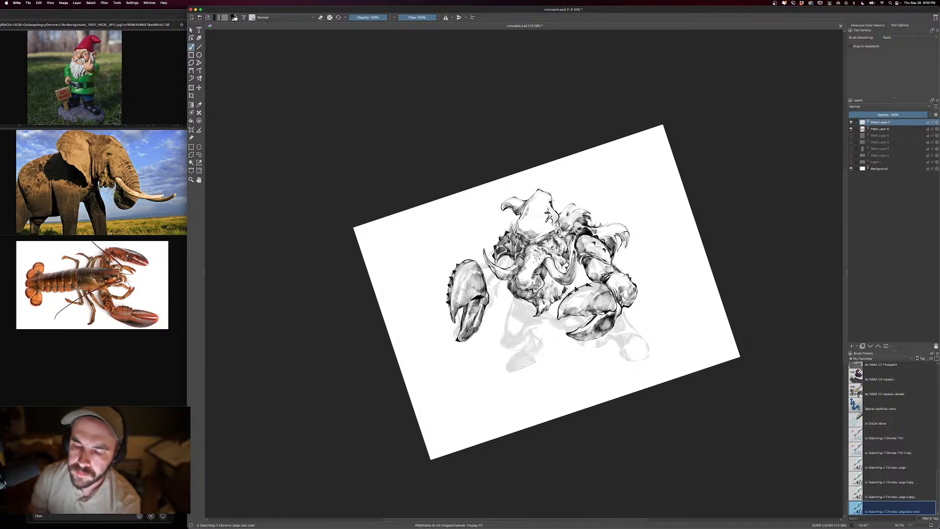
# - Darken the gap between the near tusk and arm, and fill the shadowed body edge between the beard and near claw
pyautogui.moveTo(579, 263)
pyautogui.mouseDown()
pyautogui.moveTo(591, 283)
pyautogui.moveTo(563, 297)
pyautogui.moveTo(587, 276)
pyautogui.moveTo(579, 280)
pyautogui.mouseUp()
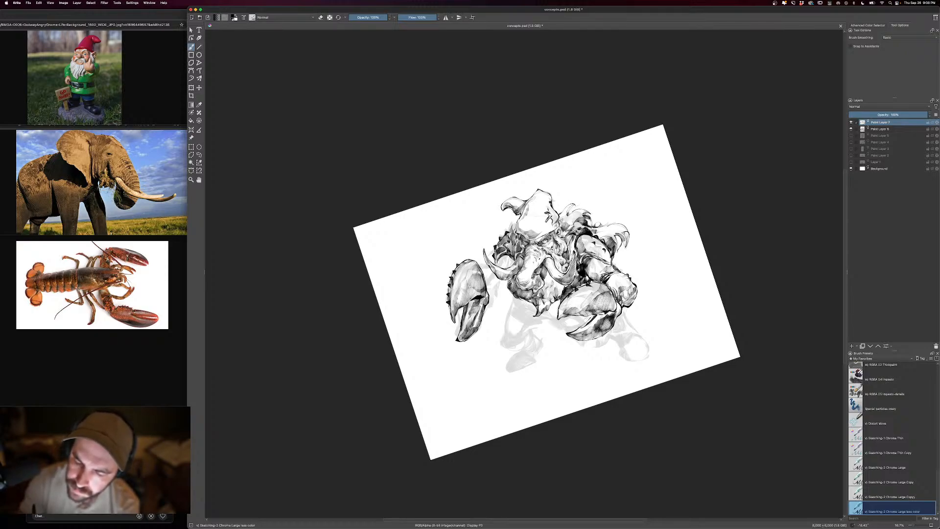
pyautogui.moveTo(571, 247); pyautogui.dragTo(579, 269)
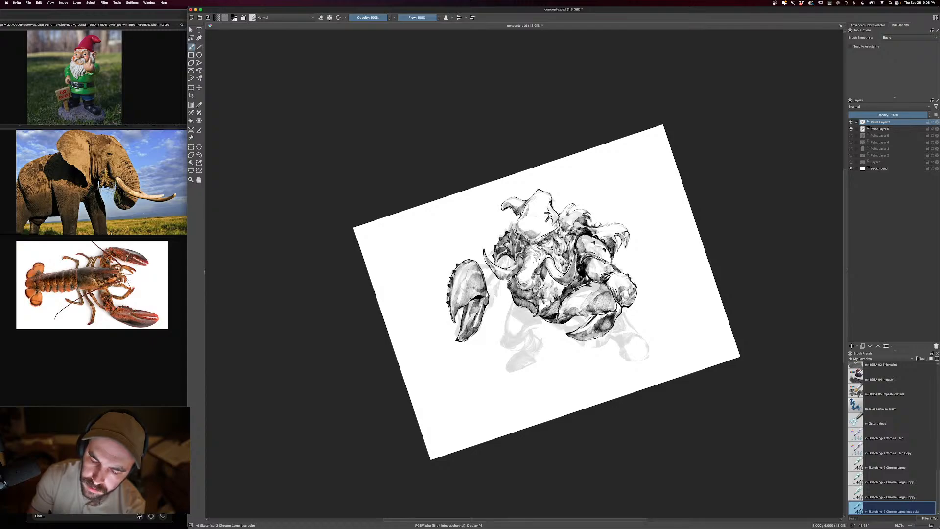
# - Ink the far arm linking the claw to the body, and the far thigh with the shaded lower torso beside it
pyautogui.moveTo(514, 297); pyautogui.dragTo(535, 311)
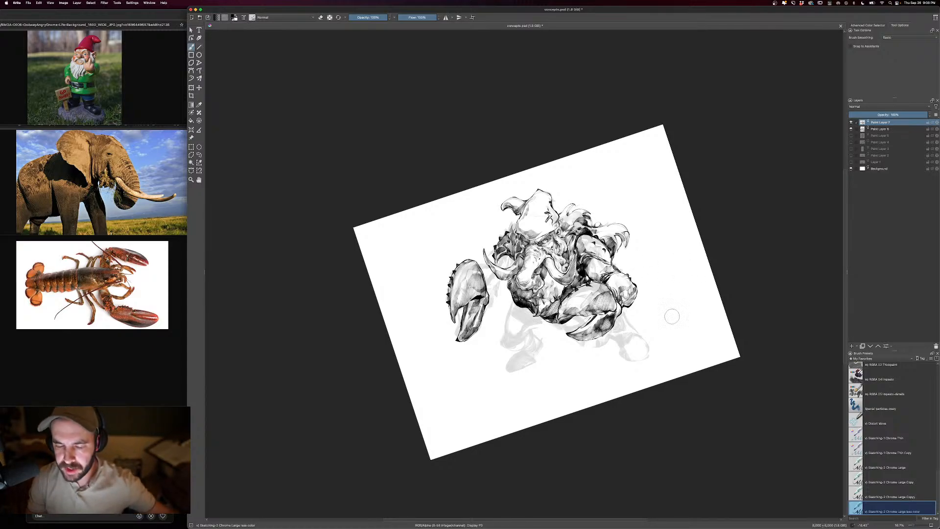
pyautogui.press(']')
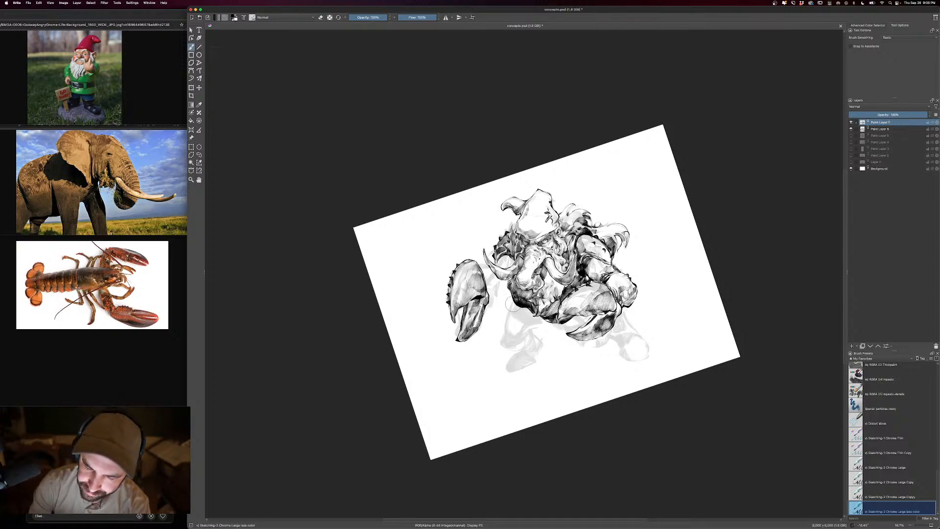
pyautogui.moveTo(506, 314)
pyautogui.mouseDown()
pyautogui.moveTo(508, 342)
pyautogui.moveTo(544, 321)
pyautogui.moveTo(521, 337)
pyautogui.moveTo(536, 321)
pyautogui.moveTo(509, 308)
pyautogui.moveTo(501, 279)
pyautogui.moveTo(476, 260)
pyautogui.moveTo(497, 282)
pyautogui.moveTo(487, 298)
pyautogui.moveTo(496, 292)
pyautogui.moveTo(485, 271)
pyautogui.moveTo(501, 288)
pyautogui.mouseUp()
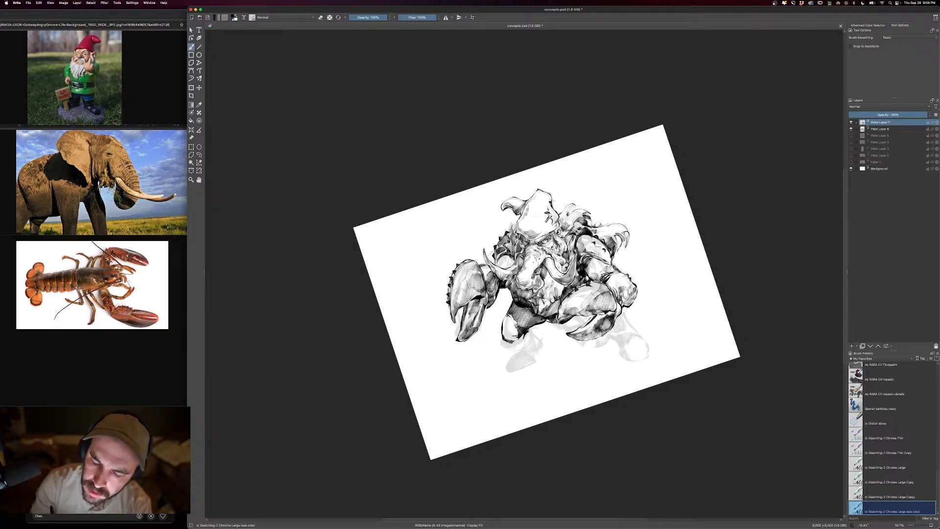
# - Deepen the shading on the spiked far shoulder shell, and add tone to the hat's lower part and the beard
pyautogui.moveTo(513, 256); pyautogui.dragTo(505, 268)
pyautogui.moveTo(510, 257); pyautogui.dragTo(501, 268)
pyautogui.moveTo(501, 257); pyautogui.dragTo(496, 267)
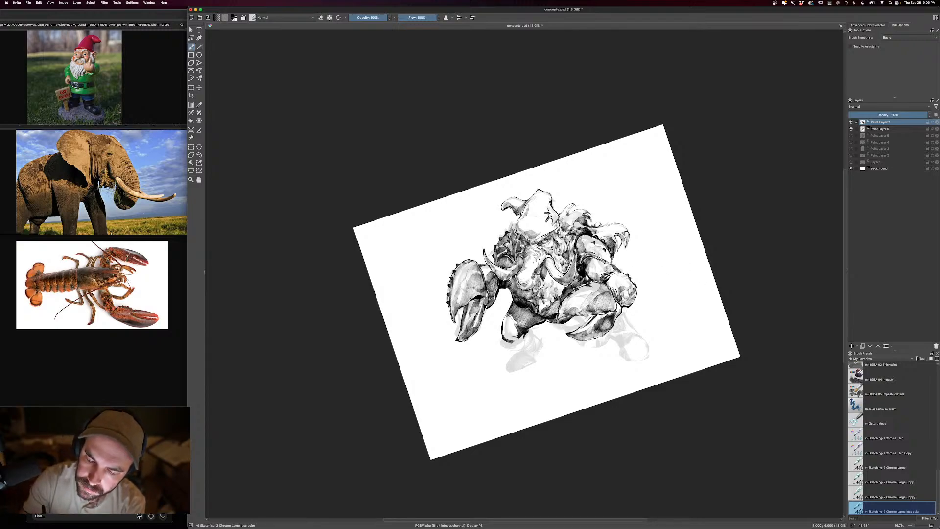
pyautogui.moveTo(515, 241); pyautogui.dragTo(510, 253)
pyautogui.moveTo(513, 244)
pyautogui.mouseDown()
pyautogui.moveTo(507, 255)
pyautogui.moveTo(511, 240)
pyautogui.mouseUp()
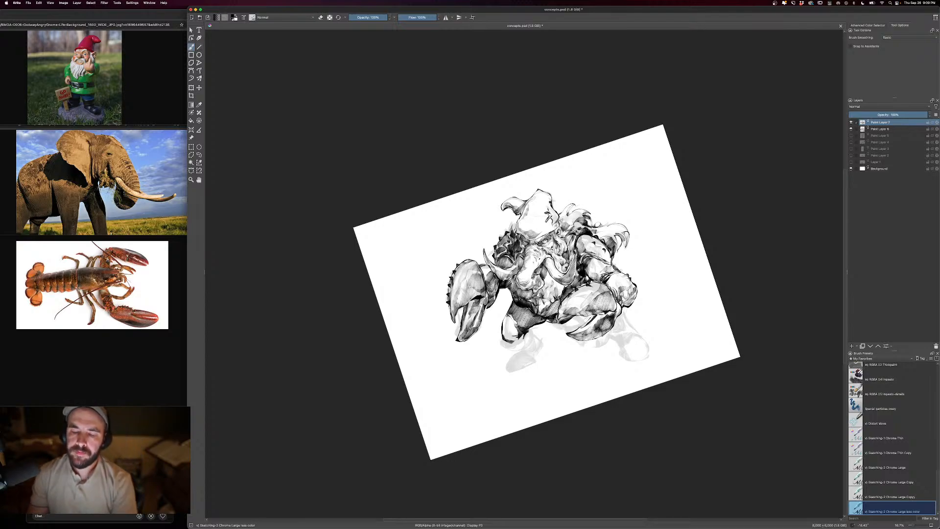
pyautogui.moveTo(554, 276); pyautogui.dragTo(548, 294)
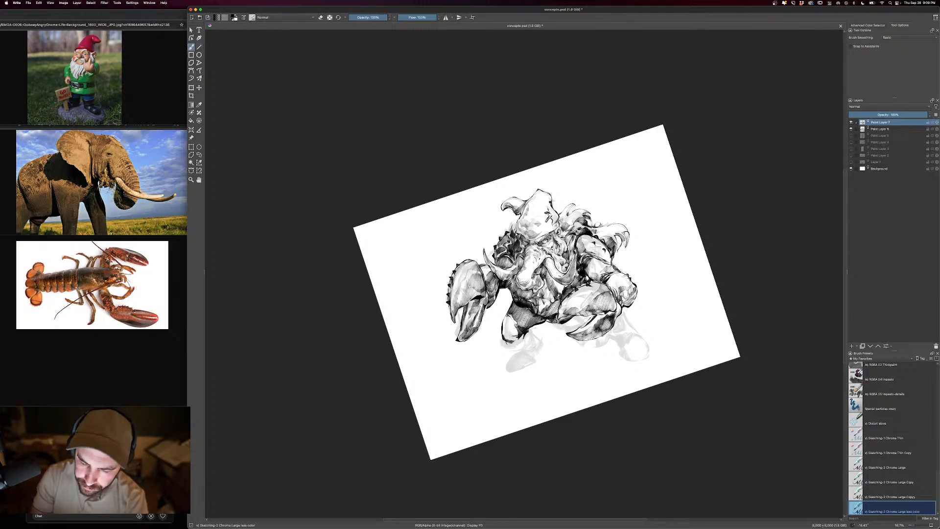
# - Ink the far lower leg and boot with heavy black shadows, and define the flared hem over the far hip
pyautogui.moveTo(527, 335); pyautogui.dragTo(512, 346)
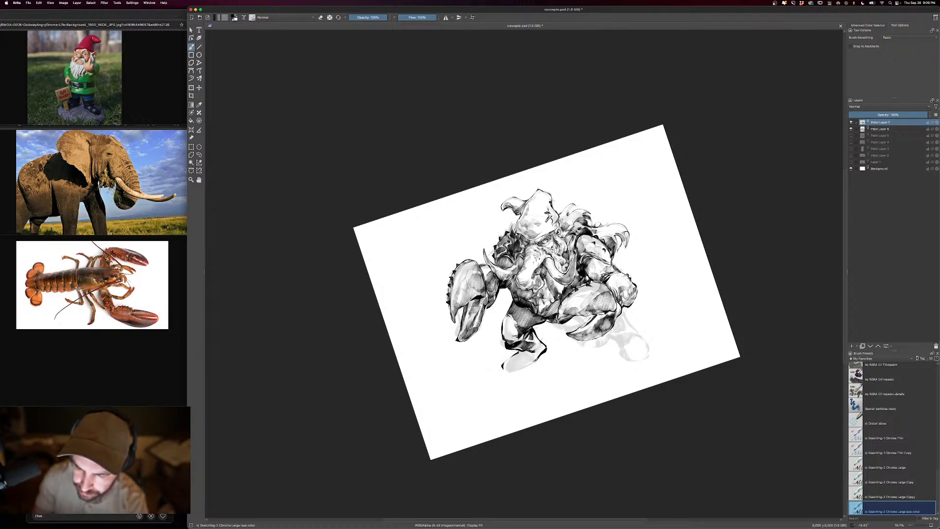
pyautogui.moveTo(505, 373)
pyautogui.mouseDown()
pyautogui.moveTo(544, 352)
pyautogui.moveTo(505, 370)
pyautogui.moveTo(524, 365)
pyautogui.mouseUp()
pyautogui.moveTo(544, 344); pyautogui.dragTo(535, 351)
pyautogui.moveTo(542, 336); pyautogui.dragTo(533, 340)
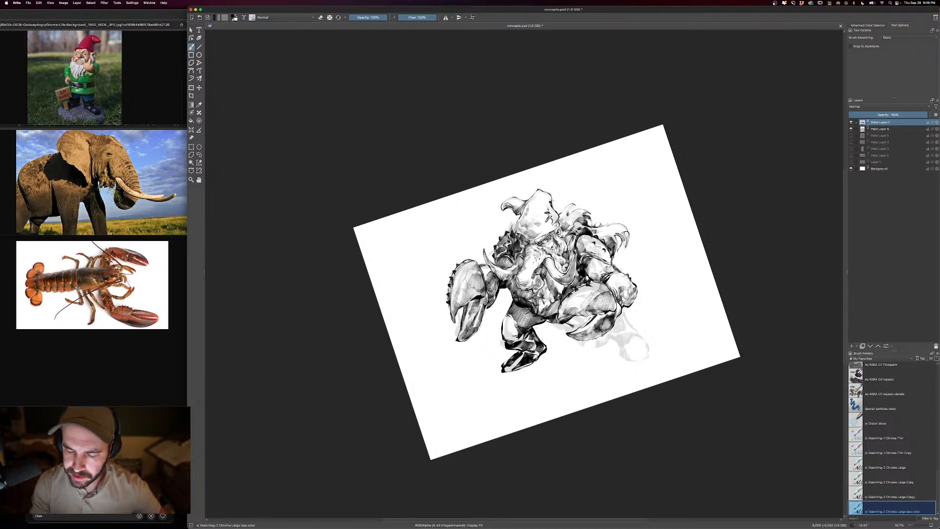
pyautogui.moveTo(527, 314); pyautogui.dragTo(502, 310)
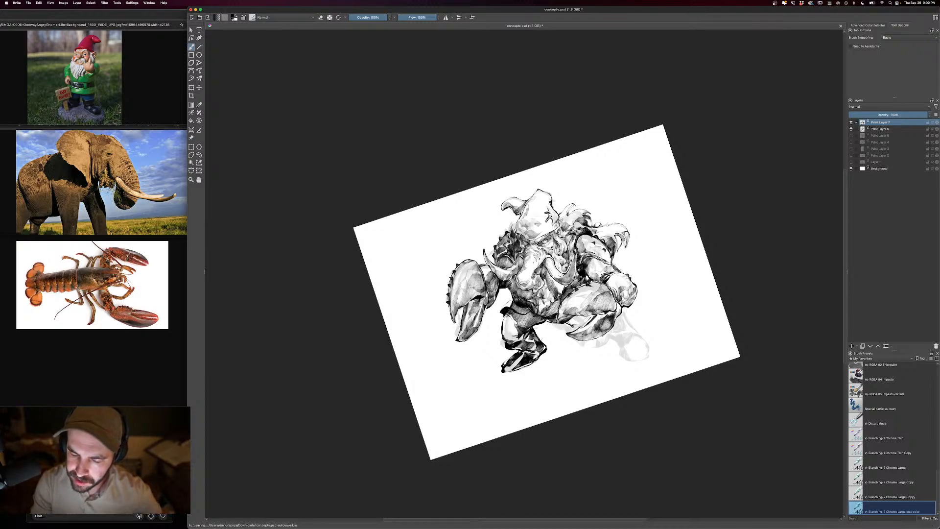
pyautogui.press('e')
pyautogui.press('e')
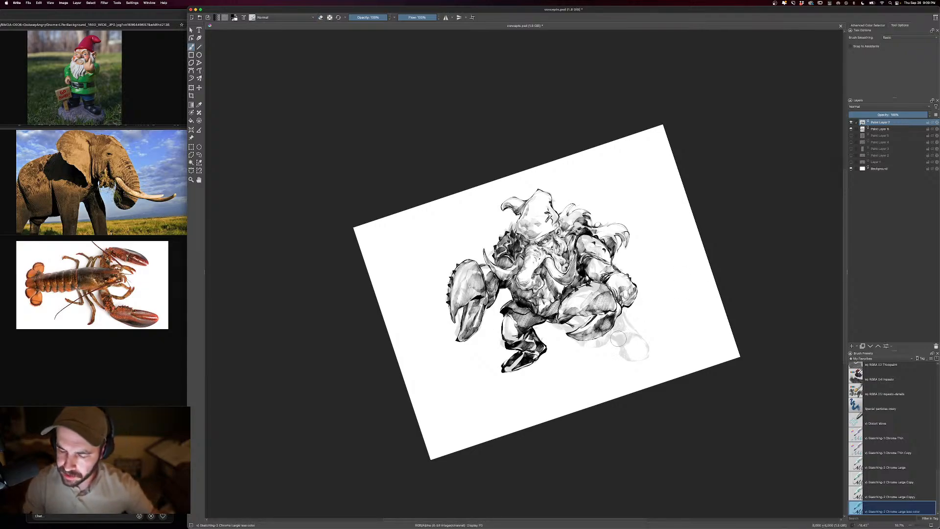
# - Ink the near leg below the large claw, outlining its rounded boot and filling the sole area with dark hatching
pyautogui.moveTo(627, 333)
pyautogui.mouseDown()
pyautogui.moveTo(619, 342)
pyautogui.moveTo(627, 337)
pyautogui.moveTo(614, 333)
pyautogui.mouseUp()
pyautogui.moveTo(617, 324)
pyautogui.mouseDown()
pyautogui.moveTo(616, 339)
pyautogui.moveTo(617, 322)
pyautogui.moveTo(633, 325)
pyautogui.moveTo(615, 351)
pyautogui.moveTo(636, 371)
pyautogui.mouseUp()
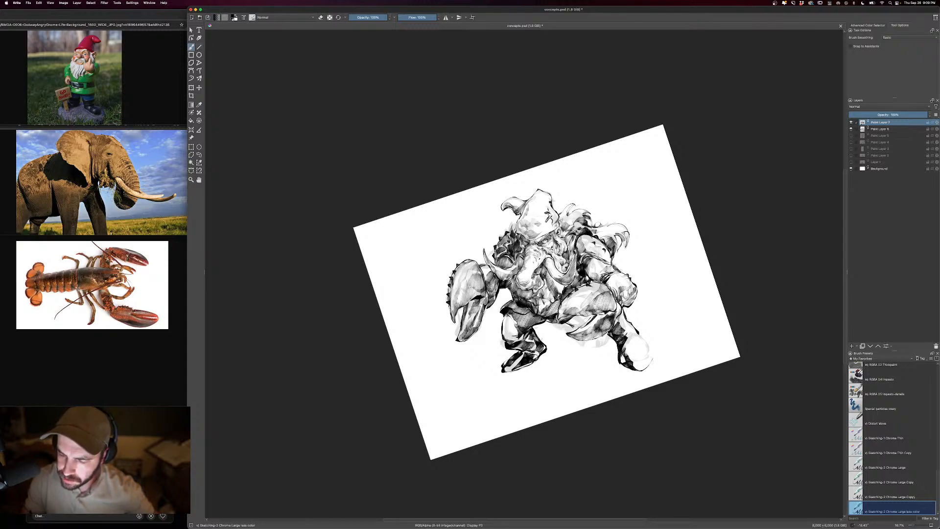
pyautogui.moveTo(640, 334)
pyautogui.mouseDown()
pyautogui.moveTo(655, 351)
pyautogui.moveTo(644, 359)
pyautogui.moveTo(633, 343)
pyautogui.moveTo(629, 354)
pyautogui.moveTo(649, 368)
pyautogui.moveTo(627, 337)
pyautogui.mouseUp()
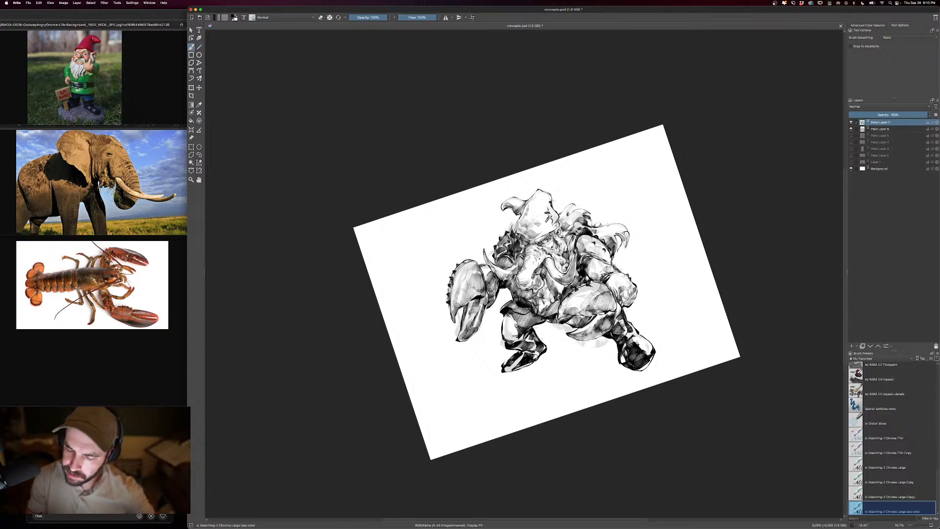
# - With a smaller brush, add flowing hair strands behind the hat and back and a pointed tuft below the waist, undoing the last strokes
pyautogui.press('[')
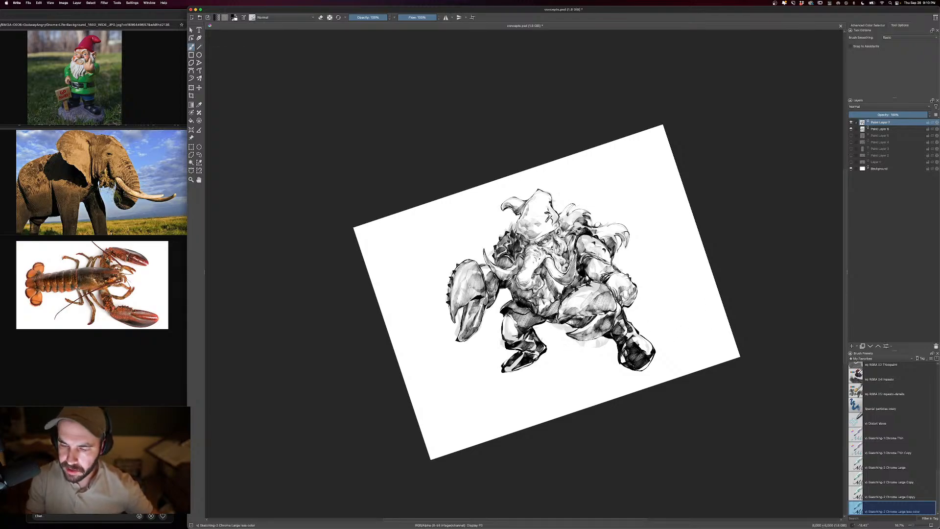
pyautogui.press('[')
pyautogui.press('[')
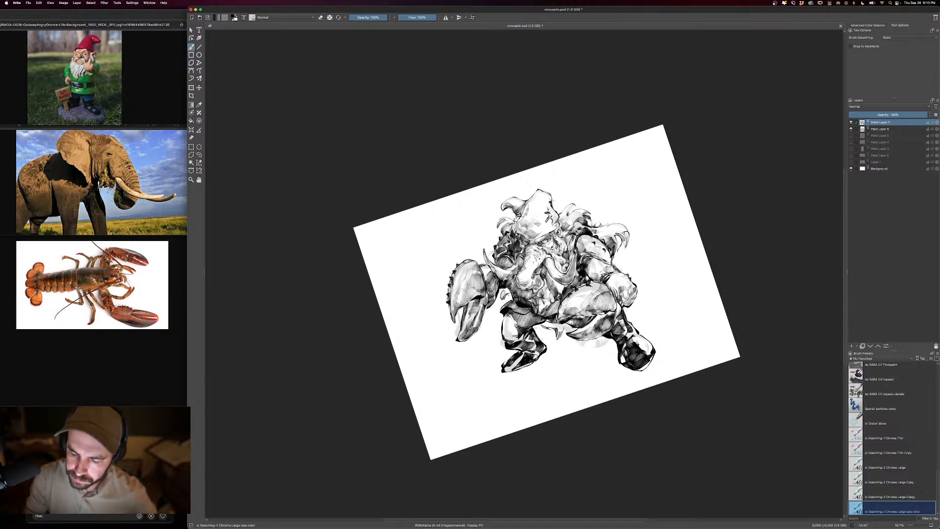
pyautogui.moveTo(559, 338); pyautogui.dragTo(569, 325)
pyautogui.moveTo(615, 264)
pyautogui.mouseDown()
pyautogui.moveTo(626, 257)
pyautogui.moveTo(634, 271)
pyautogui.mouseUp()
pyautogui.hotkey('ctrl', 'z')
pyautogui.hotkey('ctrl', 'z')
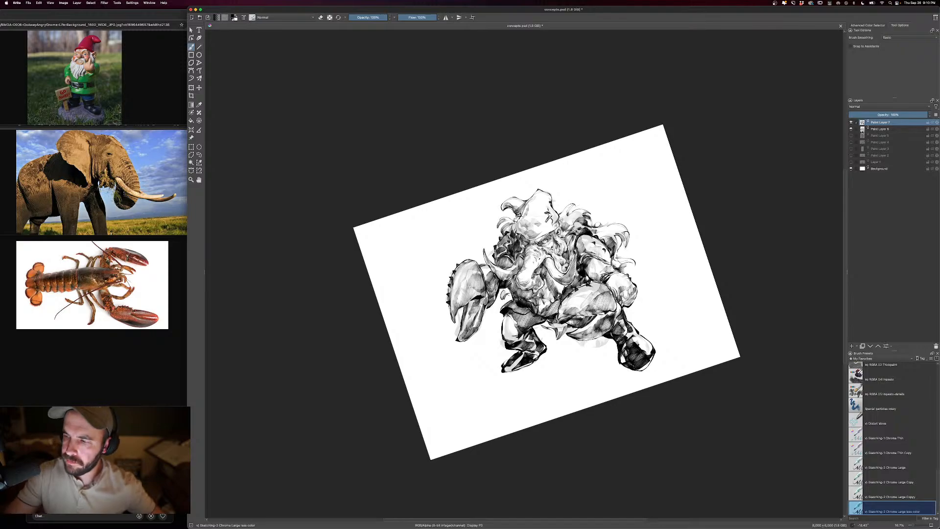
# - Hide the grey sketch layer beneath the inked creature and review the clean ink drawing up close
pyautogui.click(851, 129)
pyautogui.hotkey('ctrl', '+')
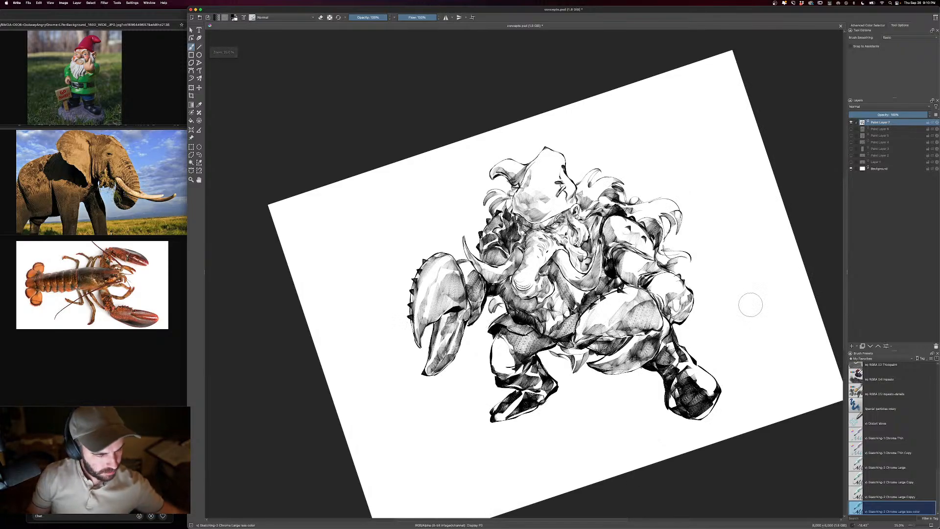
pyautogui.hotkey('ctrl', '+')
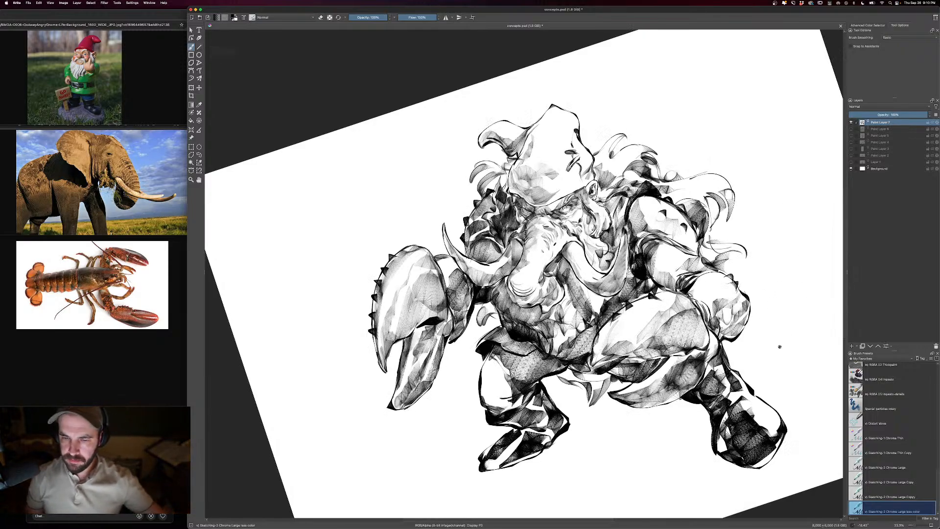
pyautogui.moveTo(779, 346); pyautogui.dragTo(748, 332)
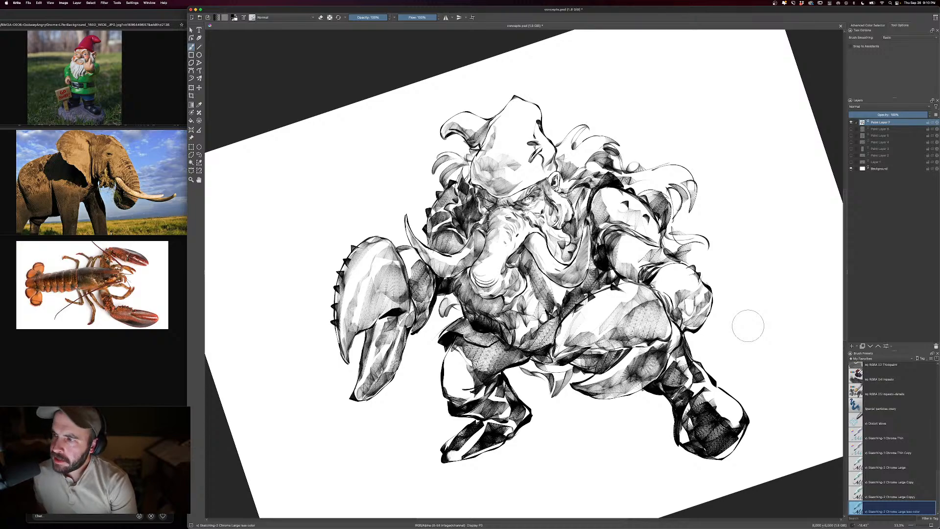
# - Add a new paint layer above the inks in Multiply mode and choose the Sketching-1 Chrome Thin Copy brush
pyautogui.press('Insert')
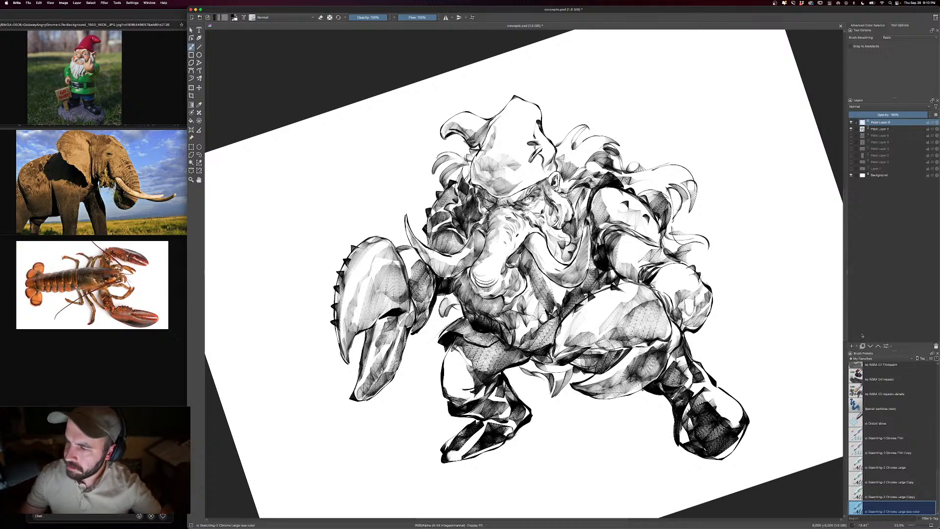
pyautogui.click(867, 108)
pyautogui.click(867, 102)
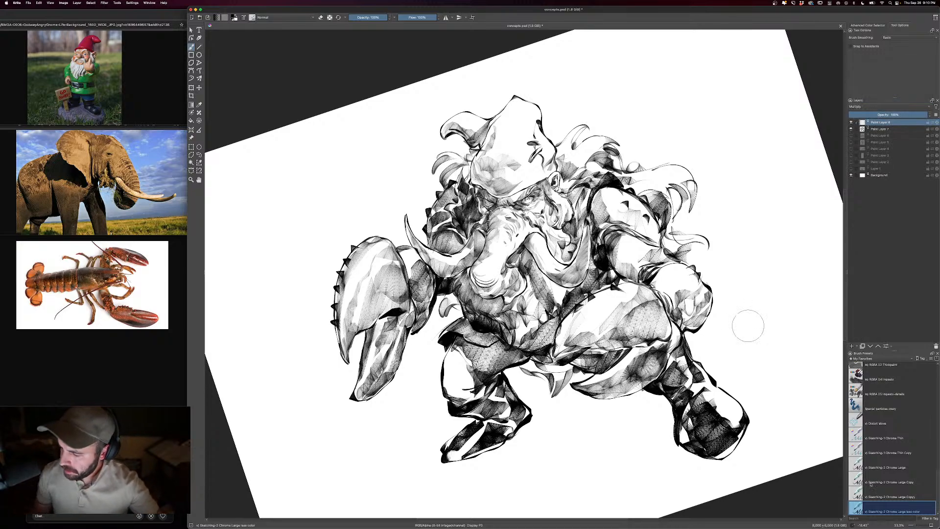
pyautogui.click(881, 453)
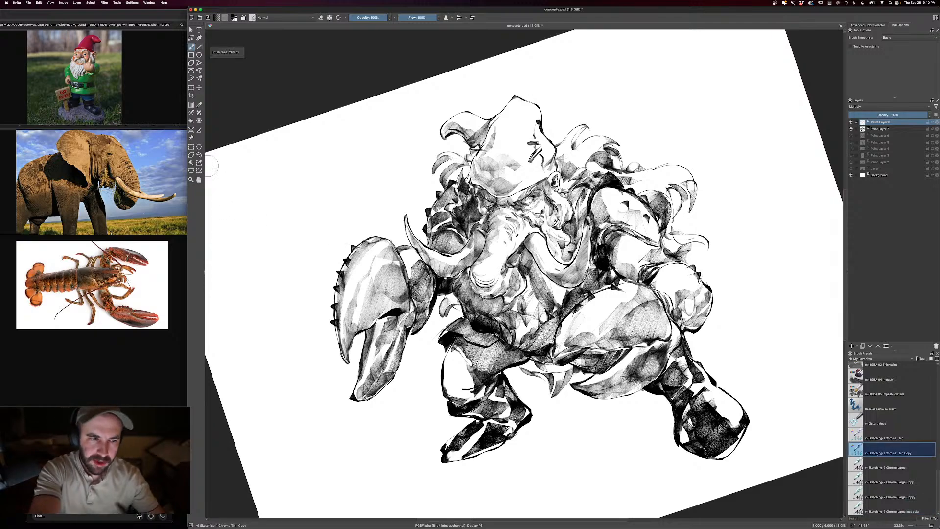
pyautogui.rightClick(554, 301)
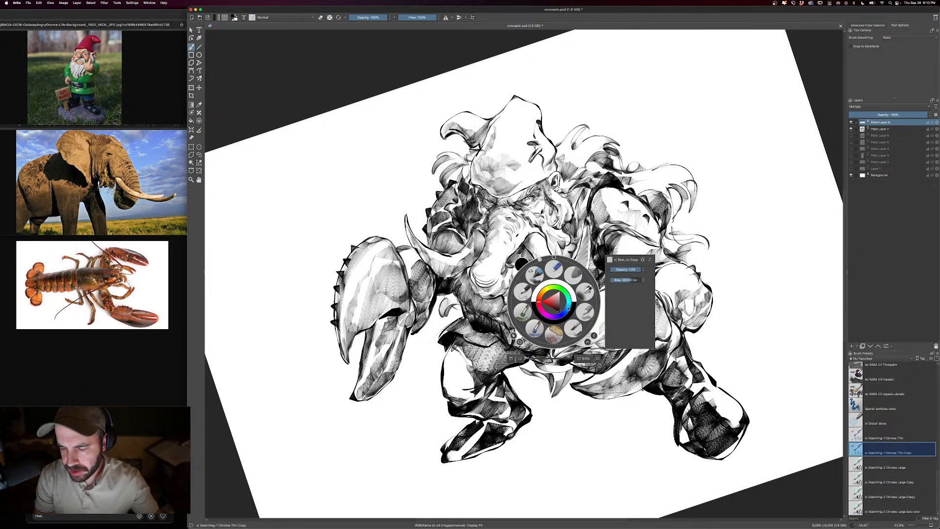
pyautogui.click(550, 319)
pyautogui.moveTo(550, 308); pyautogui.dragTo(548, 296)
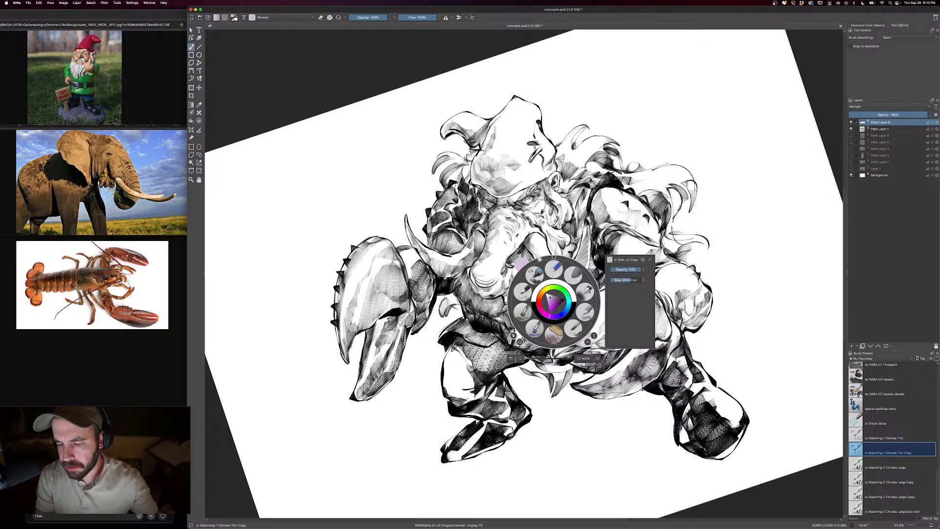
pyautogui.click(802, 458)
pyautogui.moveTo(655, 274); pyautogui.dragTo(664, 297)
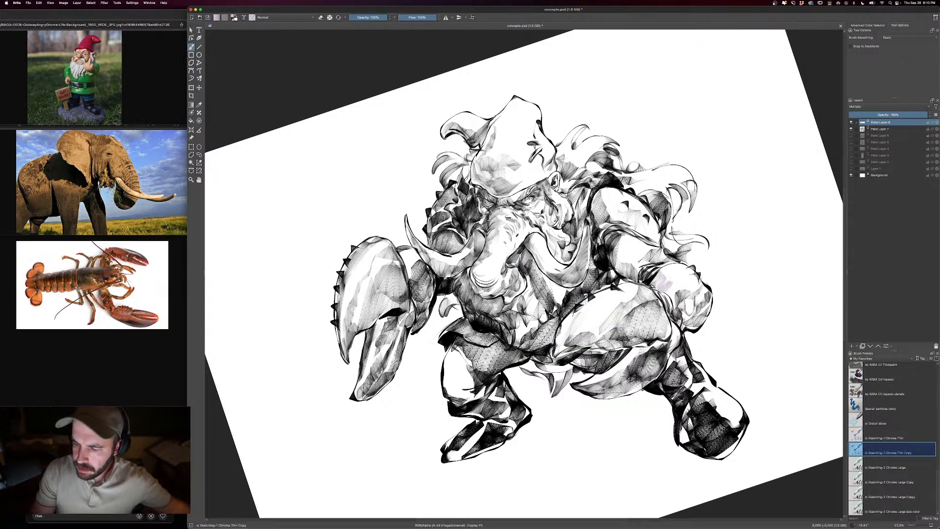
pyautogui.press('super+z')
# - Choose a pale, muted blue-violet as the painting colour for the shadows
pyautogui.rightClick(558, 293)
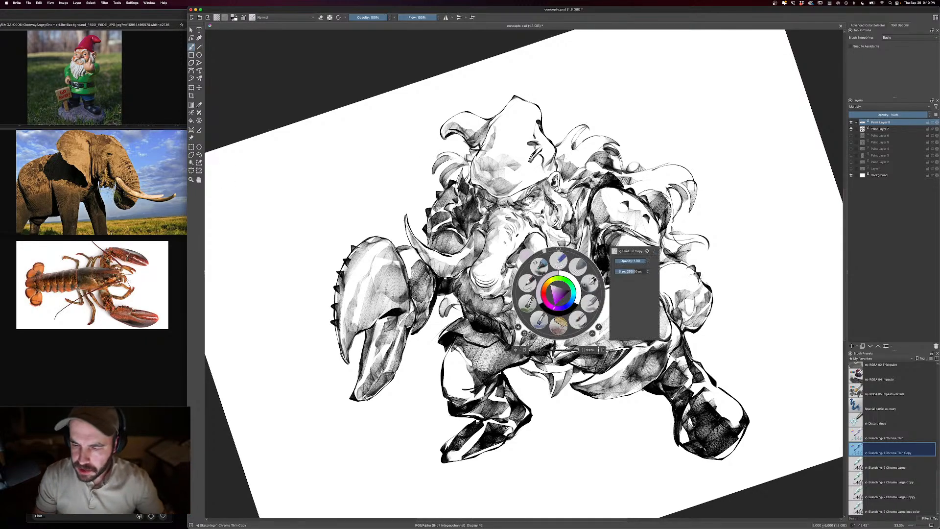
pyautogui.moveTo(566, 305); pyautogui.dragTo(564, 309)
pyautogui.click(553, 293)
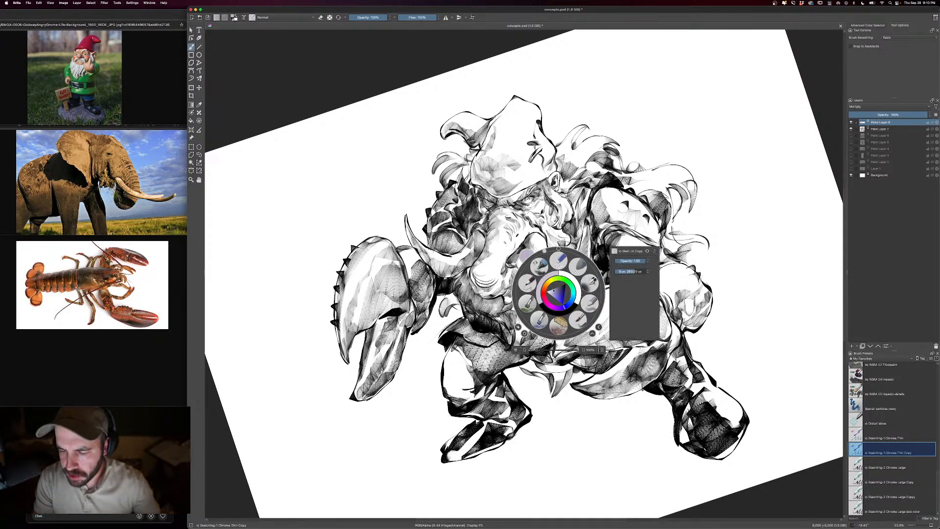
pyautogui.click(680, 298)
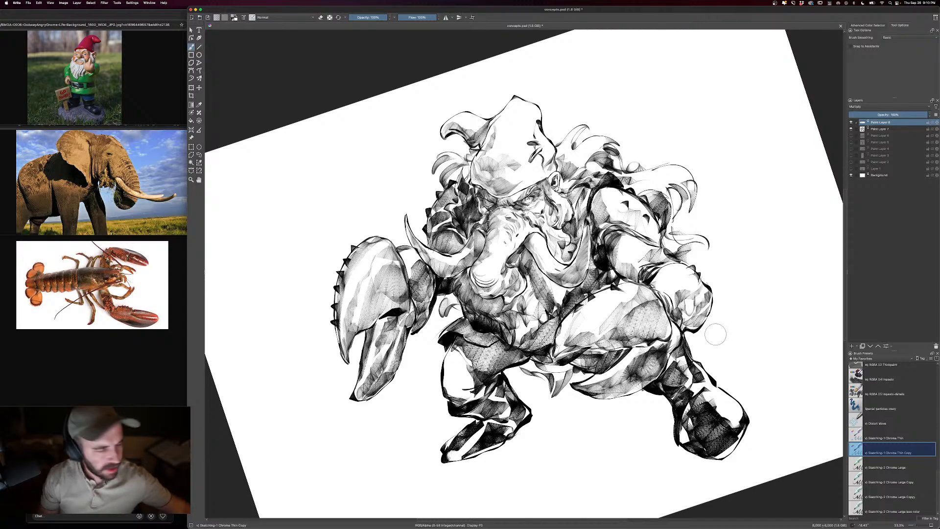
# - With a larger brush, paint blue-violet shadow over the hat's shaded side, the brow and the spiked far shoulder
pyautogui.press('-')
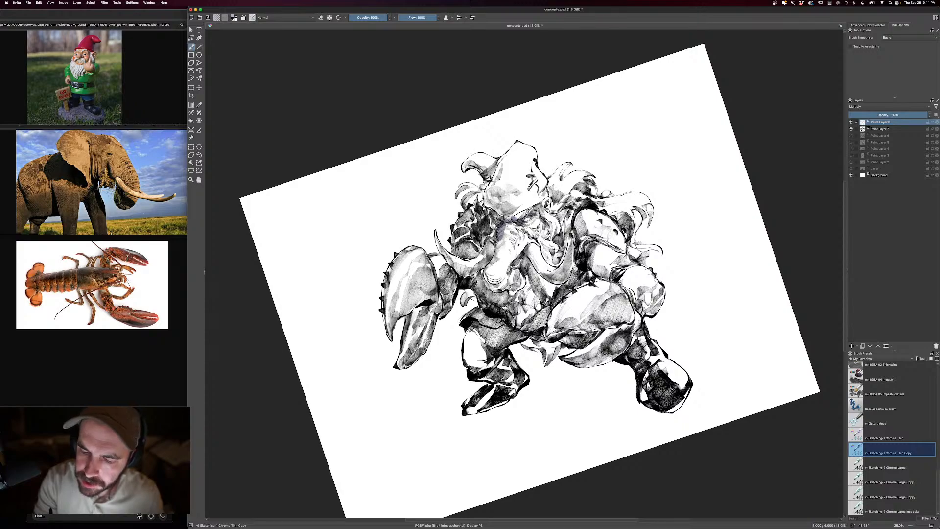
pyautogui.press(']')
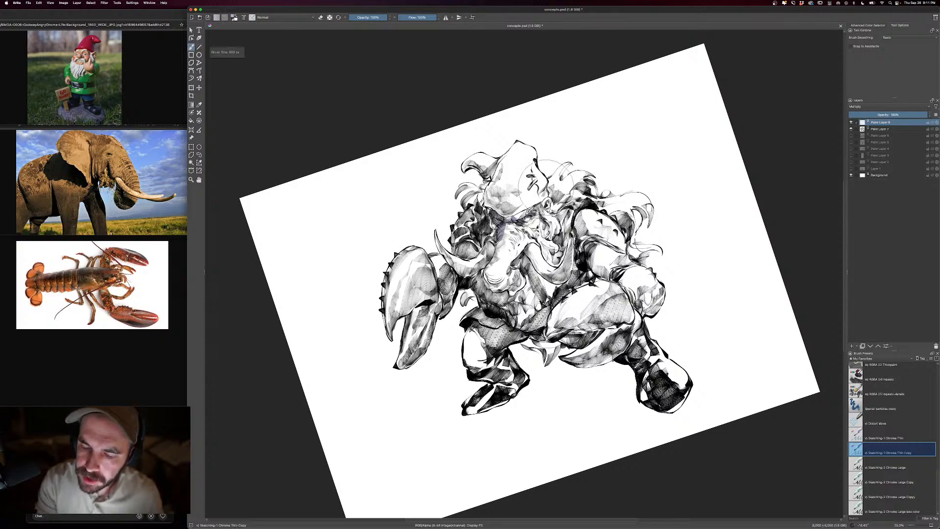
pyautogui.moveTo(517, 211)
pyautogui.mouseDown()
pyautogui.moveTo(491, 199)
pyautogui.moveTo(496, 175)
pyautogui.mouseUp()
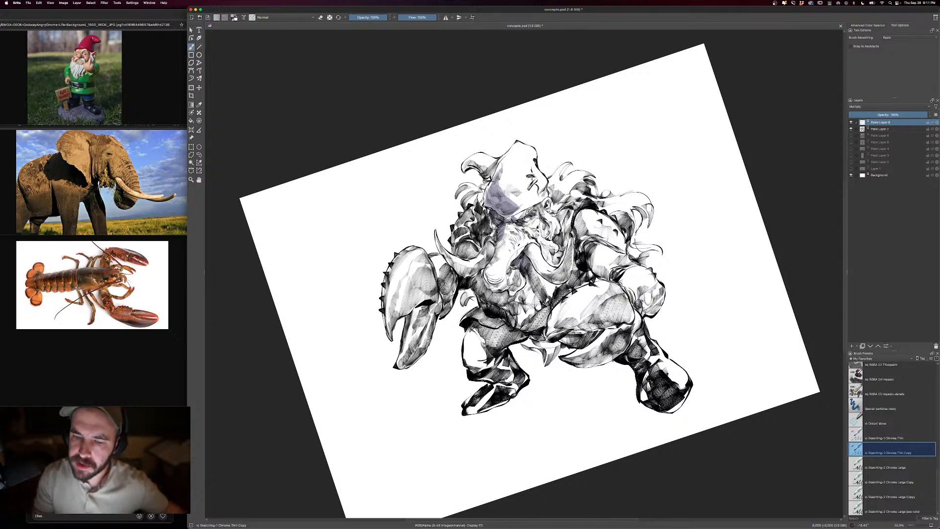
pyautogui.moveTo(486, 225)
pyautogui.mouseDown()
pyautogui.moveTo(484, 236)
pyautogui.moveTo(467, 218)
pyautogui.moveTo(460, 223)
pyautogui.moveTo(471, 252)
pyautogui.moveTo(479, 246)
pyautogui.mouseUp()
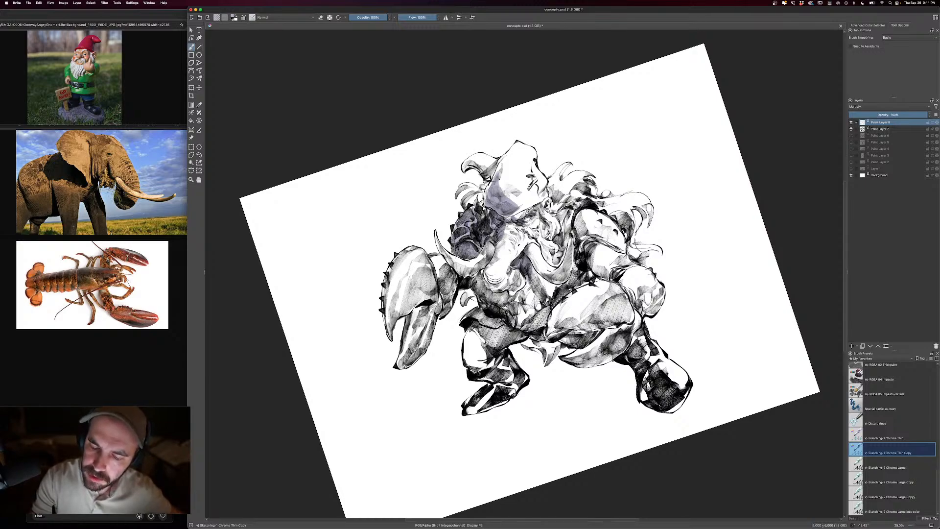
# - Extend the blue-violet shadow over the hat's curled tip, the trunk and beard, the far arm and the far claw
pyautogui.press('-')
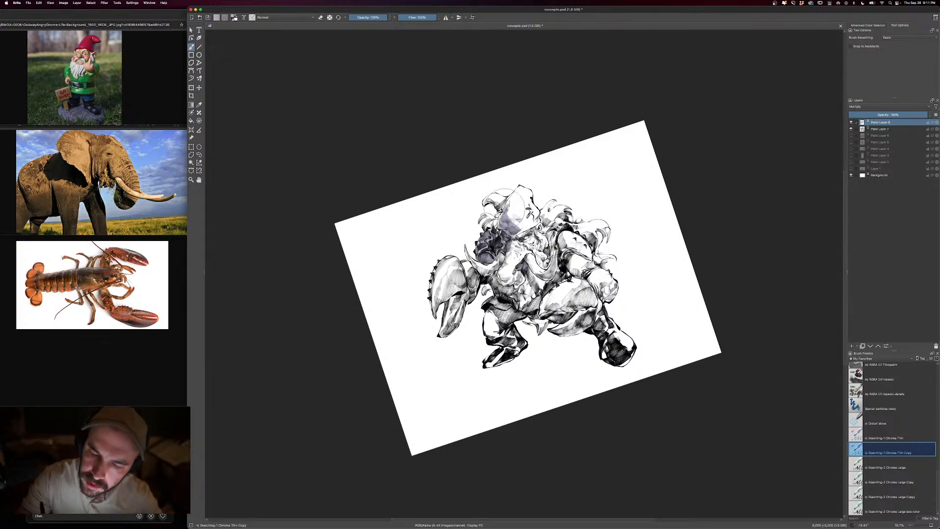
pyautogui.moveTo(505, 207)
pyautogui.mouseDown()
pyautogui.moveTo(486, 200)
pyautogui.moveTo(494, 223)
pyautogui.mouseUp()
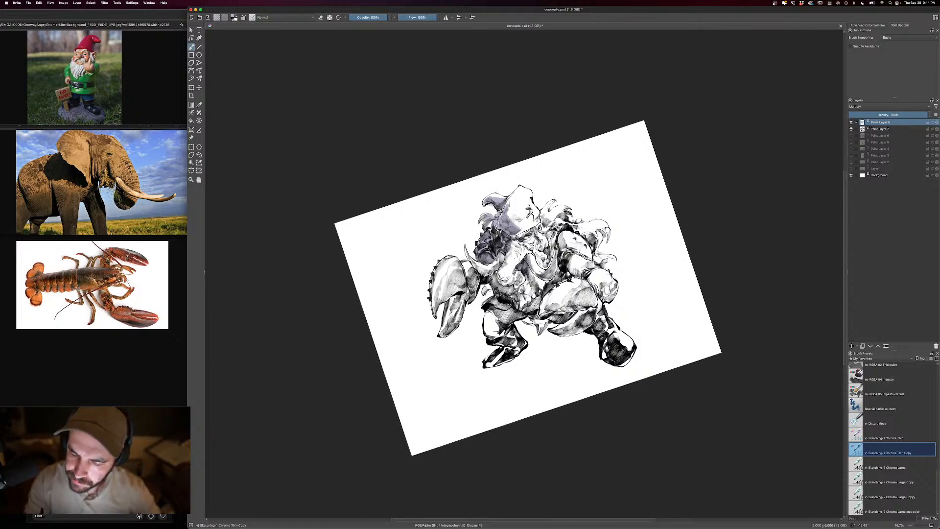
pyautogui.moveTo(545, 277); pyautogui.dragTo(555, 251)
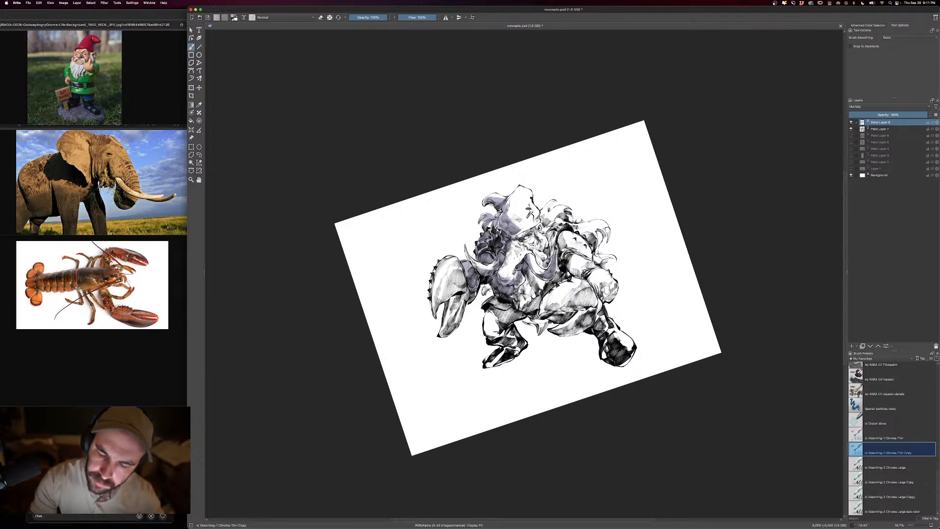
pyautogui.press(']')
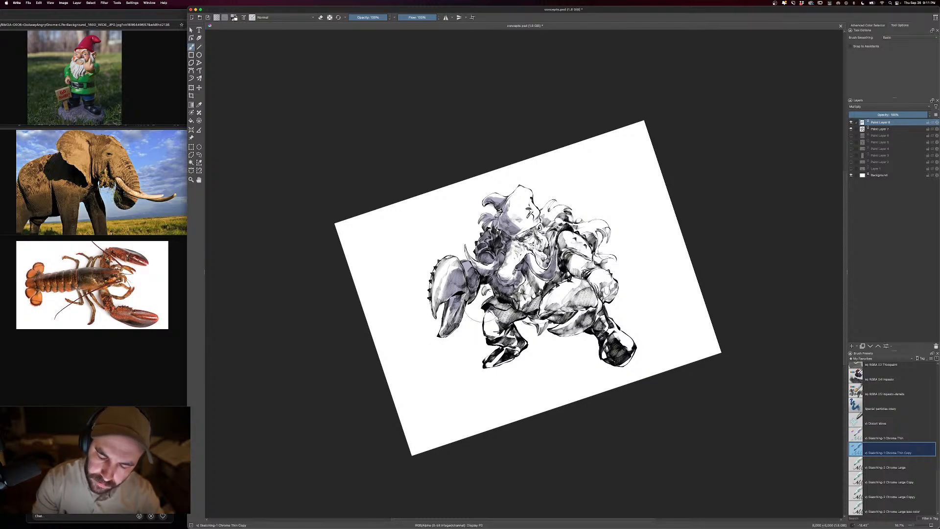
# - Paint blue-violet shadow over the torso, waist and hair behind the head, and erase shadow spill beside the brow
pyautogui.moveTo(487, 332)
pyautogui.mouseDown()
pyautogui.moveTo(513, 343)
pyautogui.moveTo(514, 318)
pyautogui.moveTo(490, 307)
pyautogui.moveTo(534, 302)
pyautogui.moveTo(532, 272)
pyautogui.moveTo(554, 233)
pyautogui.moveTo(542, 227)
pyautogui.moveTo(563, 210)
pyautogui.mouseUp()
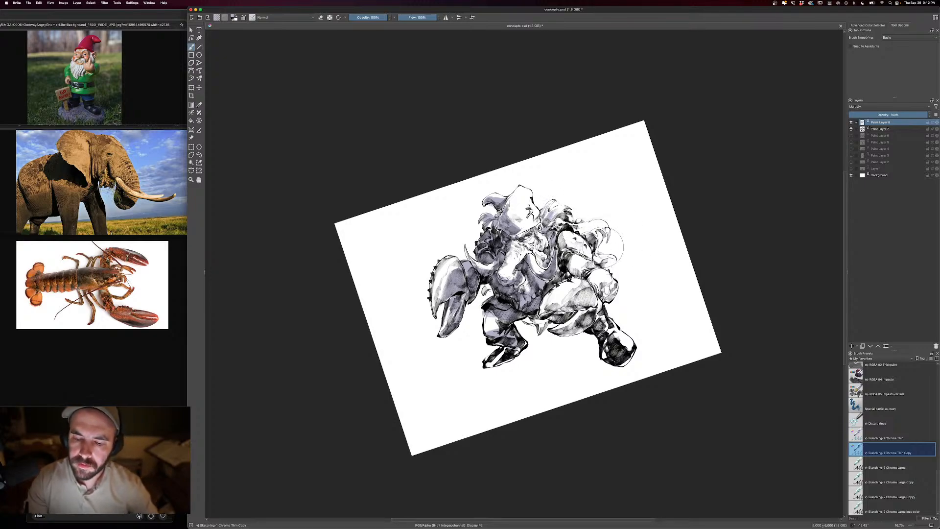
pyautogui.press('e')
pyautogui.moveTo(517, 239); pyautogui.dragTo(511, 252)
pyautogui.press('e')
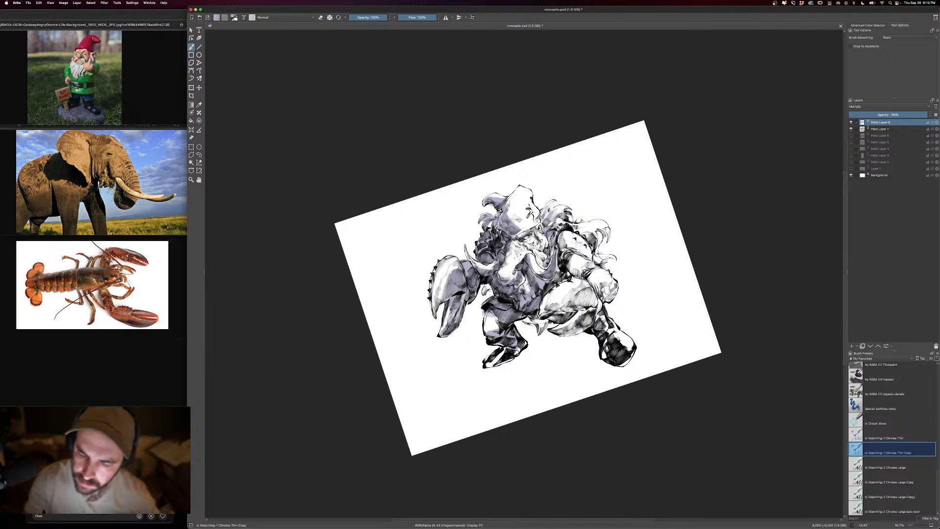
pyautogui.moveTo(518, 230); pyautogui.dragTo(538, 220)
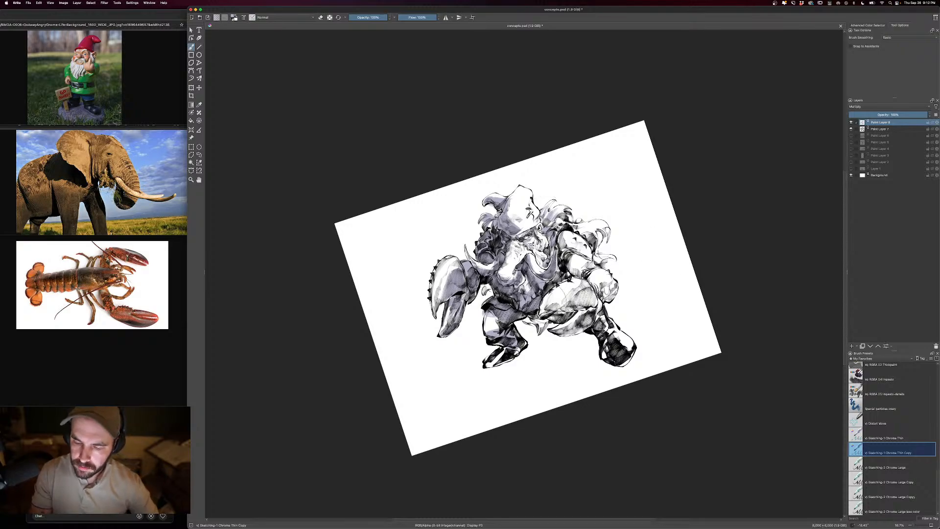
# - Extend the blue-violet shadow over the knee claw, the near boot, the near arm and fist, and the flowing hair
pyautogui.moveTo(558, 299)
pyautogui.mouseDown()
pyautogui.moveTo(575, 294)
pyautogui.moveTo(539, 326)
pyautogui.moveTo(529, 320)
pyautogui.mouseUp()
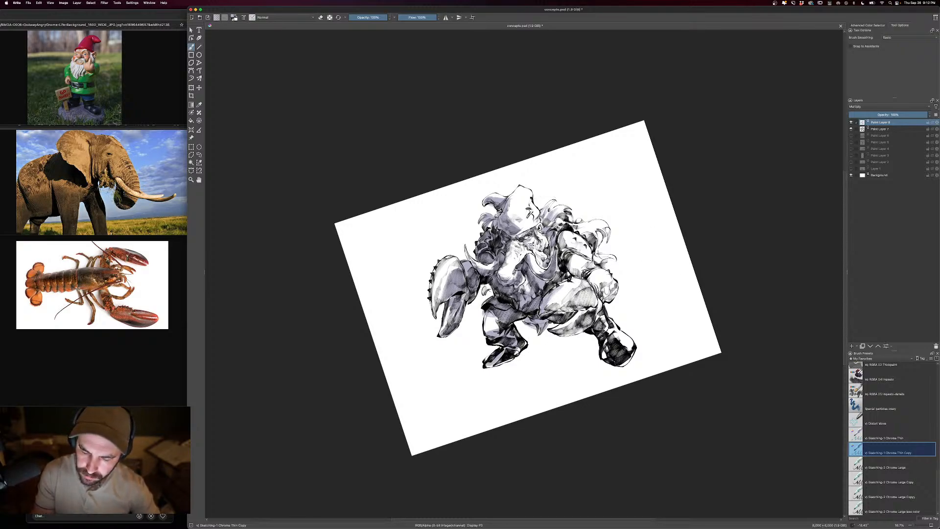
pyautogui.moveTo(606, 338)
pyautogui.mouseDown()
pyautogui.moveTo(608, 351)
pyautogui.moveTo(626, 334)
pyautogui.moveTo(593, 317)
pyautogui.moveTo(569, 327)
pyautogui.moveTo(590, 294)
pyautogui.moveTo(568, 301)
pyautogui.moveTo(608, 288)
pyautogui.moveTo(582, 288)
pyautogui.moveTo(571, 257)
pyautogui.moveTo(555, 279)
pyautogui.moveTo(565, 280)
pyautogui.mouseUp()
pyautogui.moveTo(570, 239)
pyautogui.mouseDown()
pyautogui.moveTo(562, 235)
pyautogui.moveTo(563, 244)
pyautogui.moveTo(603, 233)
pyautogui.mouseUp()
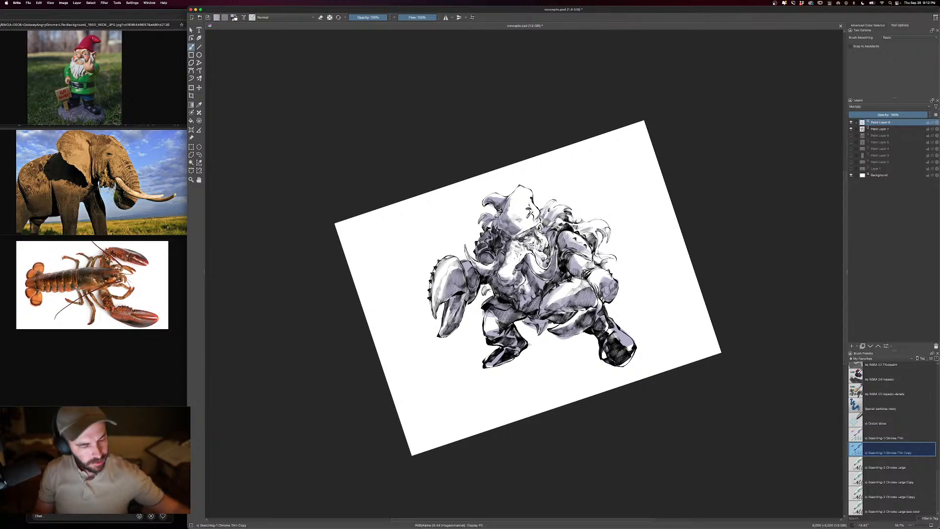
# - Compare the drawing with and without the Multiply shadow layer, and lower that layer's opacity to about 60%
pyautogui.press('+')
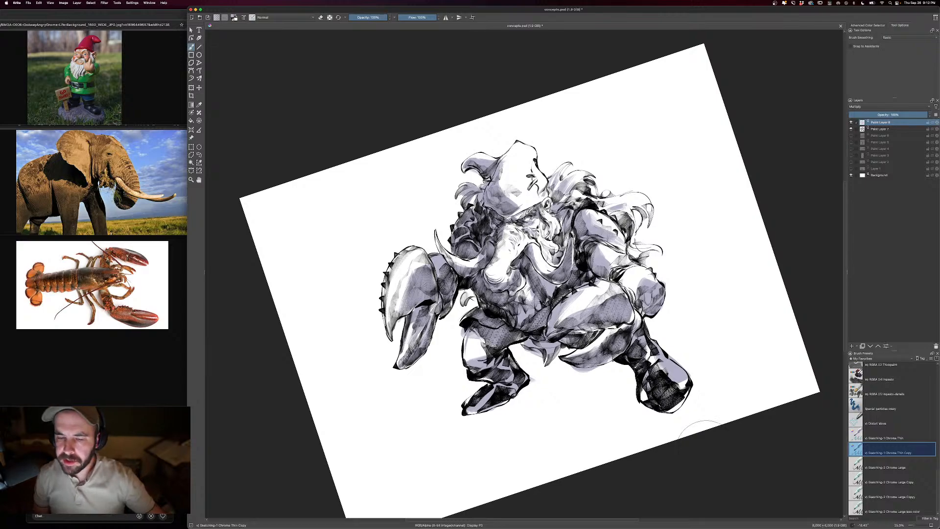
pyautogui.click(852, 122)
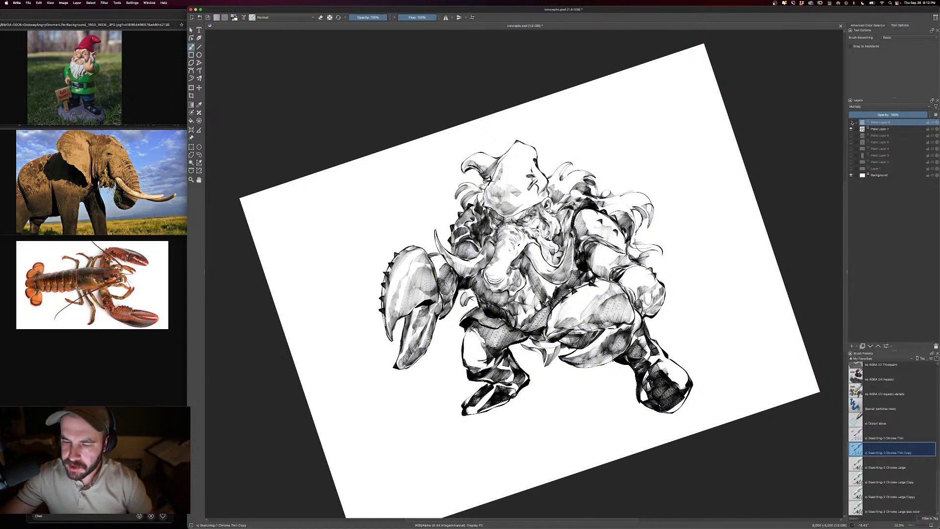
pyautogui.click(852, 123)
pyautogui.click(851, 123)
pyautogui.click(851, 122)
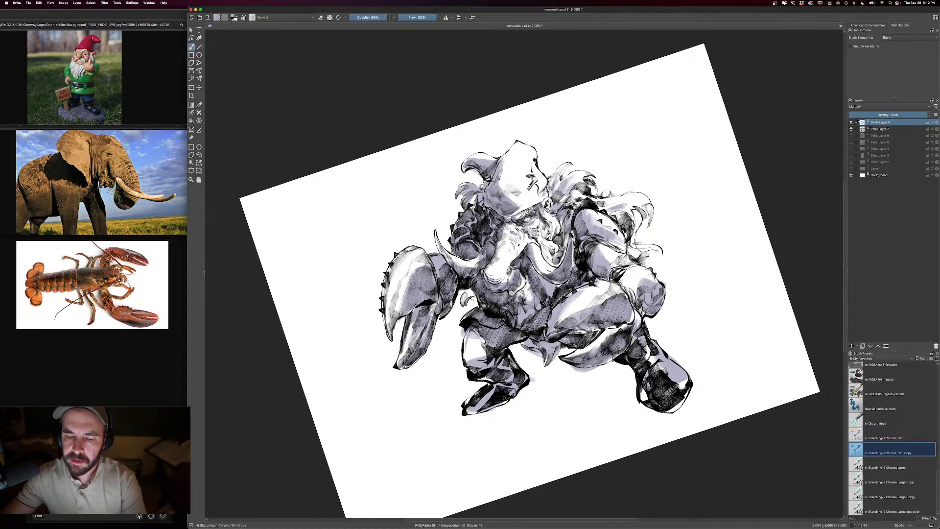
pyautogui.click(895, 114)
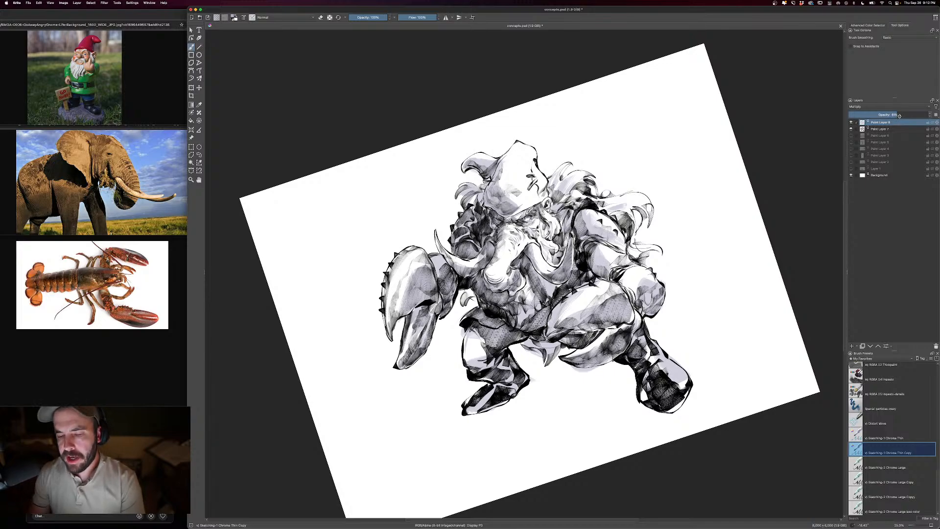
# - Add a new Normal-mode paint layer above the shadows and paint small white highlights with a smaller brush
pyautogui.press('Insert')
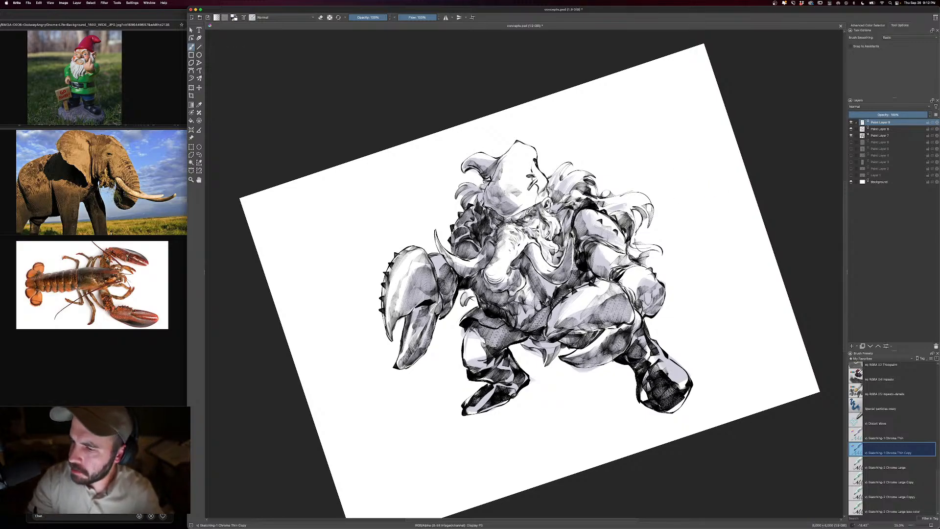
pyautogui.press('[')
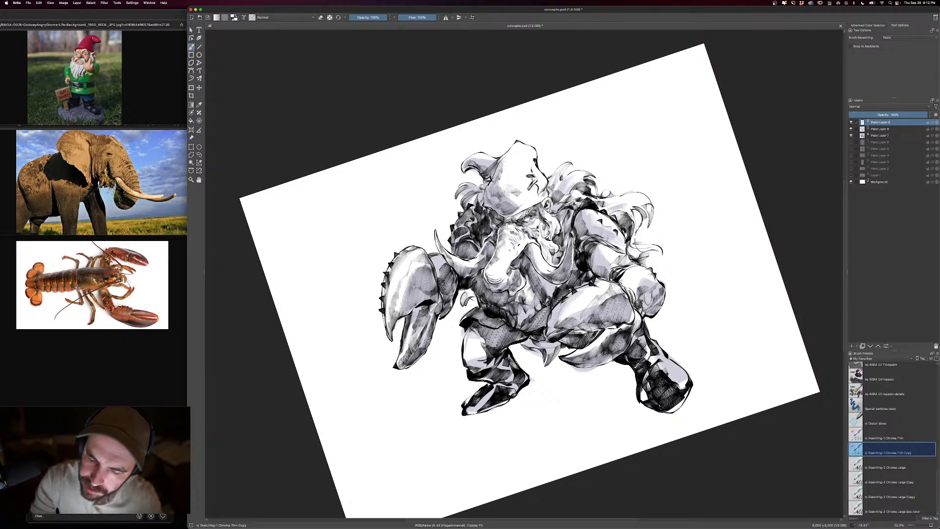
pyautogui.press('[')
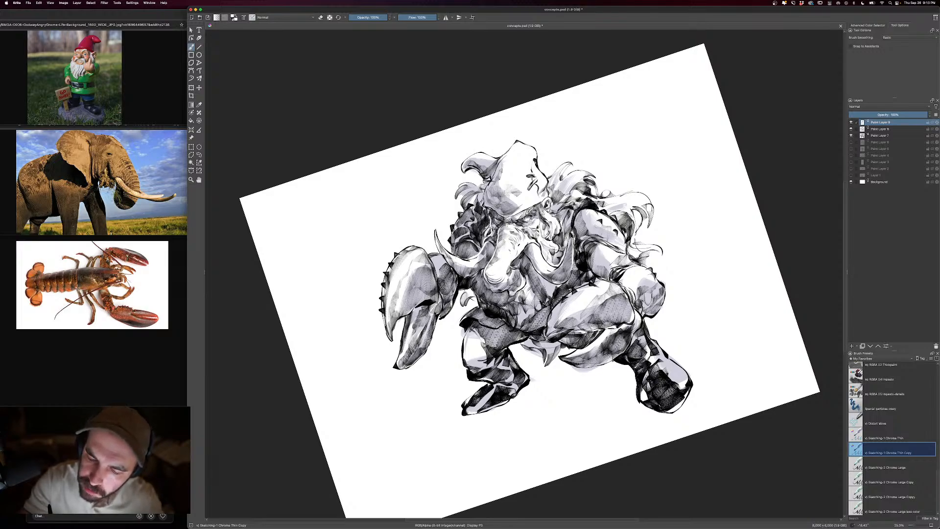
pyautogui.press('-')
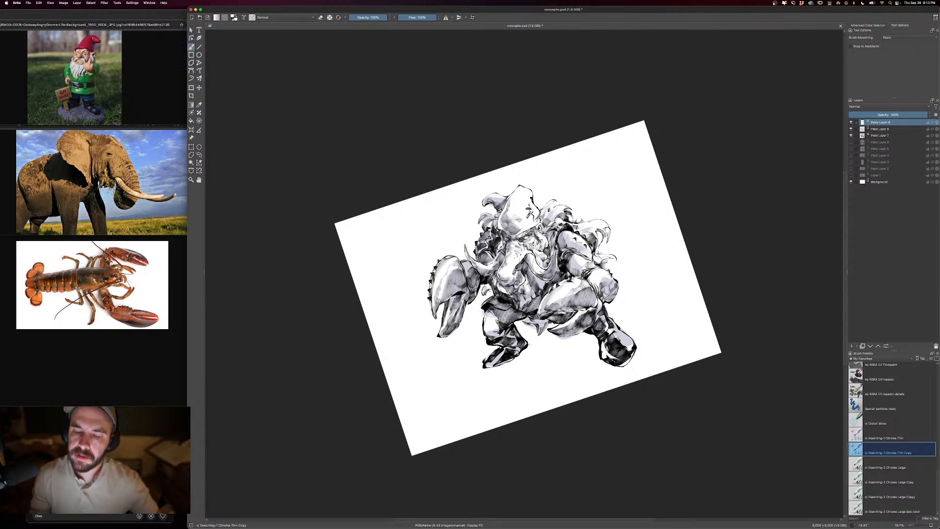
pyautogui.press('super+minus')
pyautogui.press('super+equal')
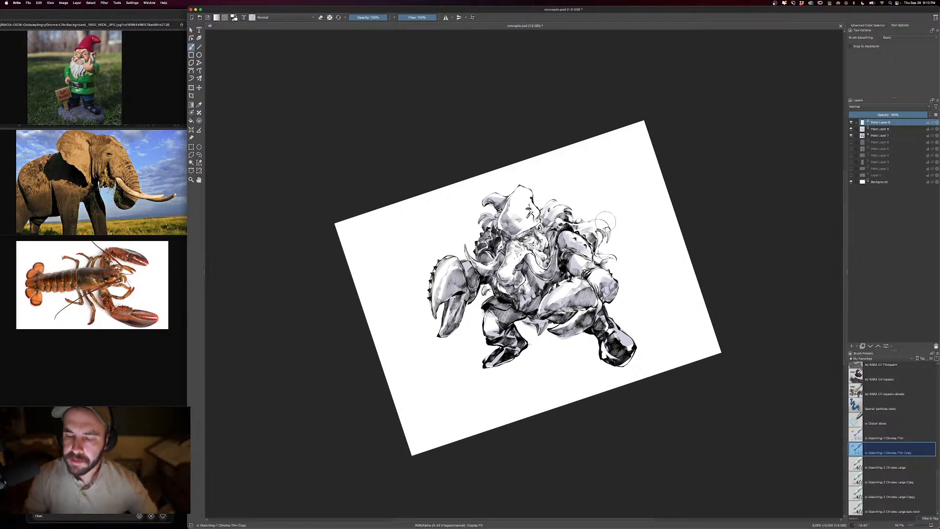
pyautogui.press('super+minus')
pyautogui.press('super+equal')
# - With a larger brush, paint a white highlight along the upper edge of the knee claw
pyautogui.press(']')
pyautogui.press(']')
pyautogui.press(']')
pyautogui.press(']')
pyautogui.press(']')
pyautogui.press(']')
pyautogui.press(']')
pyautogui.press(']')
pyautogui.press(']')
pyautogui.press(']')
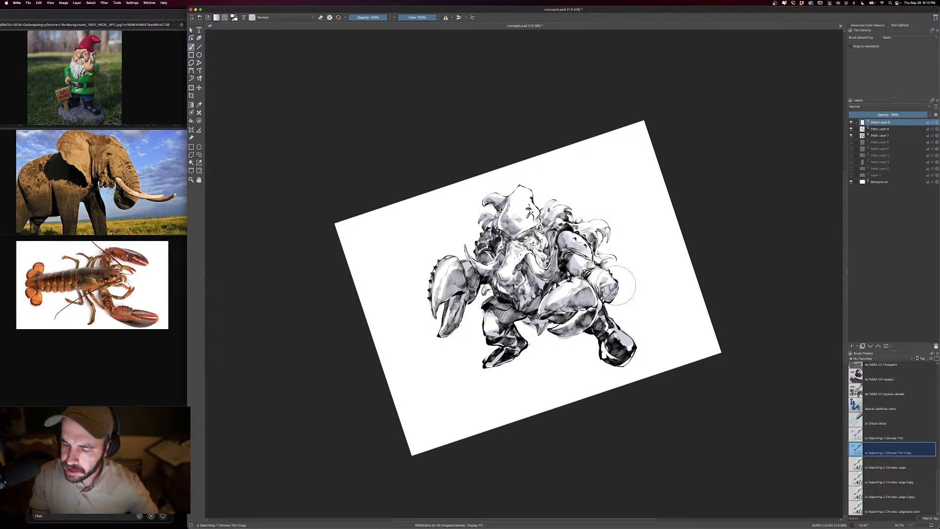
pyautogui.press('-')
pyautogui.press('=')
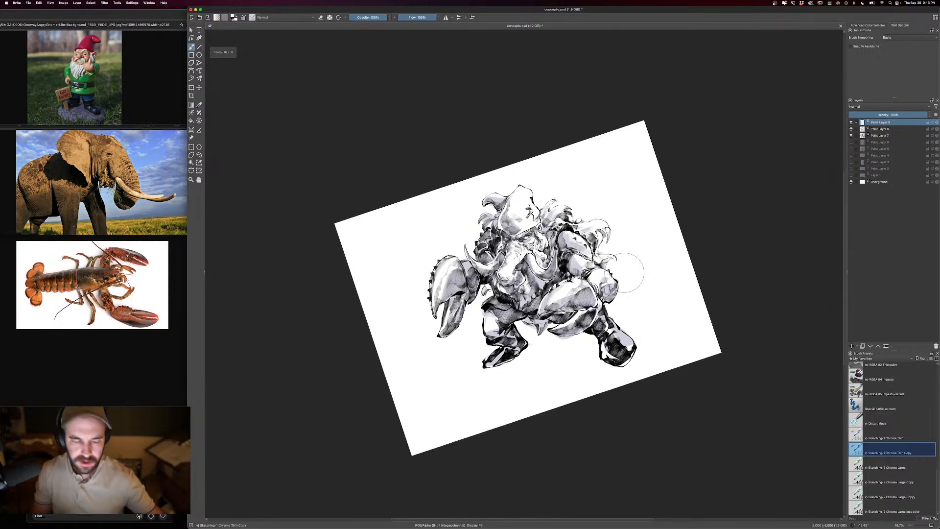
pyautogui.press('=')
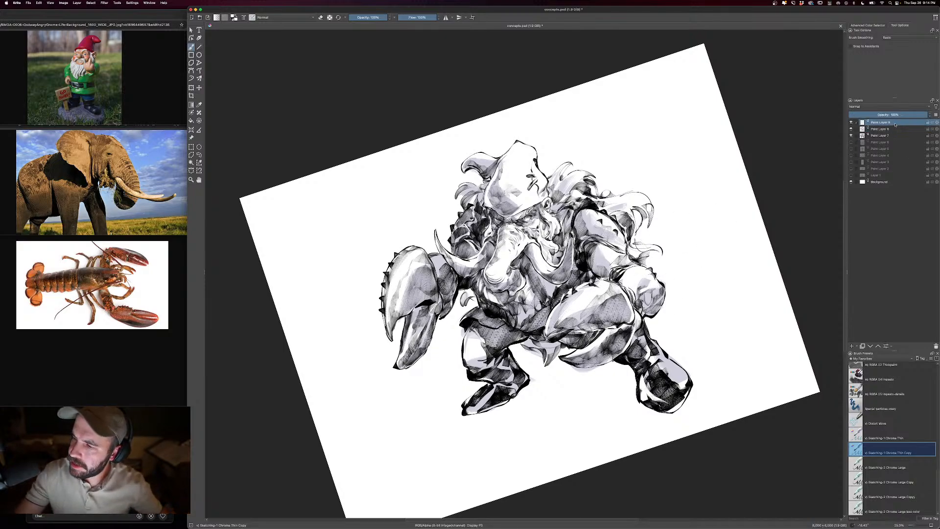
# - Reset the canvas rotation to level and hide the gnome creature's highlight, shadow and ink layers
pyautogui.rightClick(646, 264)
pyautogui.click(646, 220)
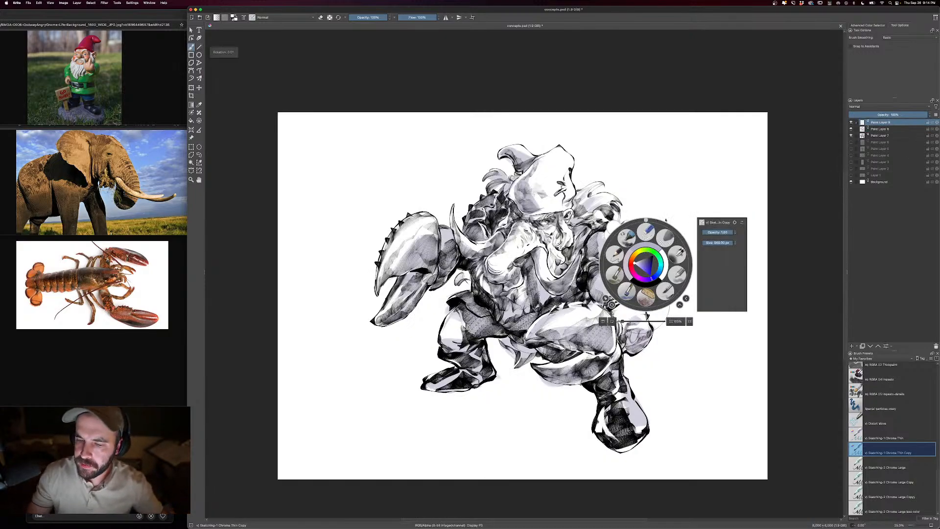
pyautogui.click(872, 128)
pyautogui.click(851, 122)
pyautogui.click(851, 129)
pyautogui.click(851, 136)
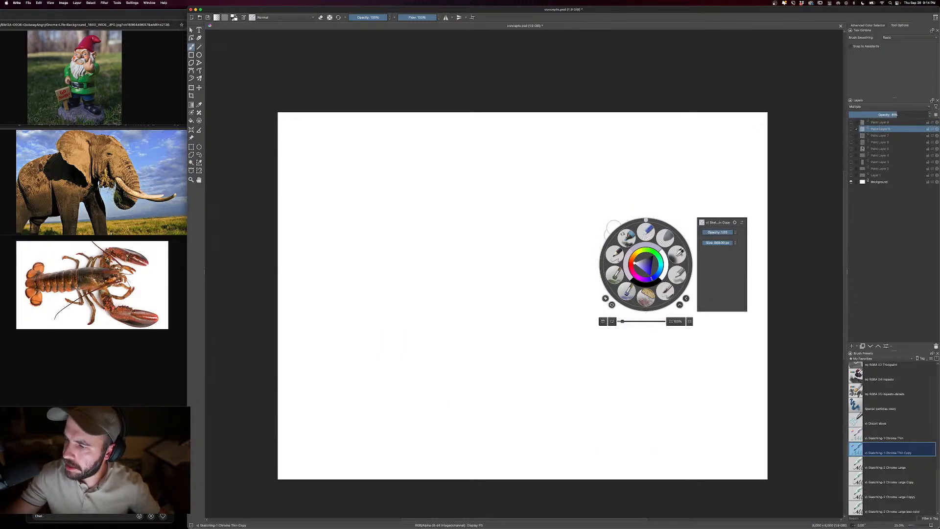
# - Show Layer 1 alone, swap it for Paint Layer 2 and raise that layer's opacity to about 80%
pyautogui.click(851, 175)
pyautogui.click(808, 184)
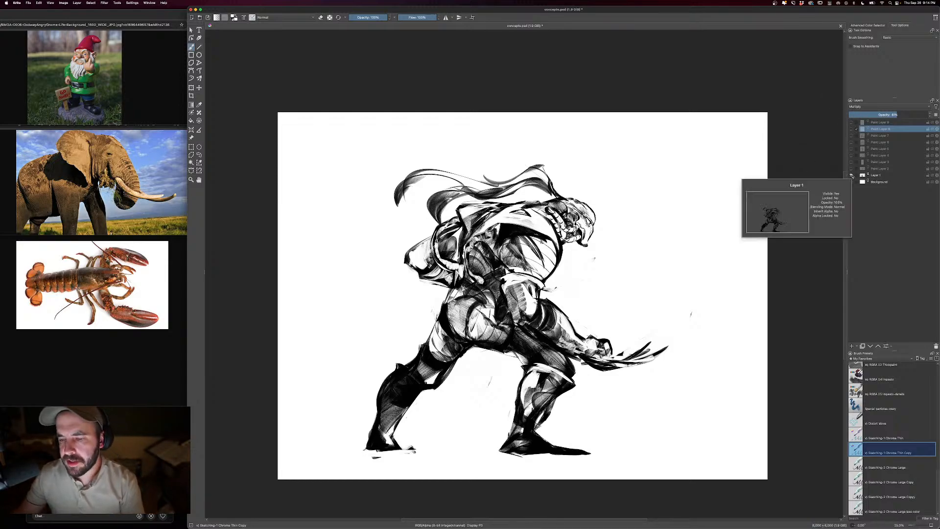
pyautogui.click(851, 174)
pyautogui.click(852, 169)
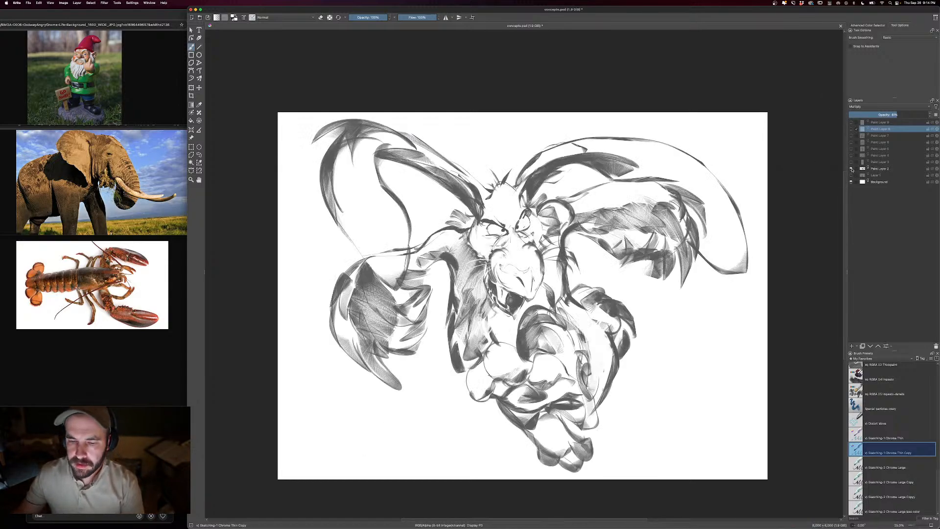
pyautogui.click(884, 169)
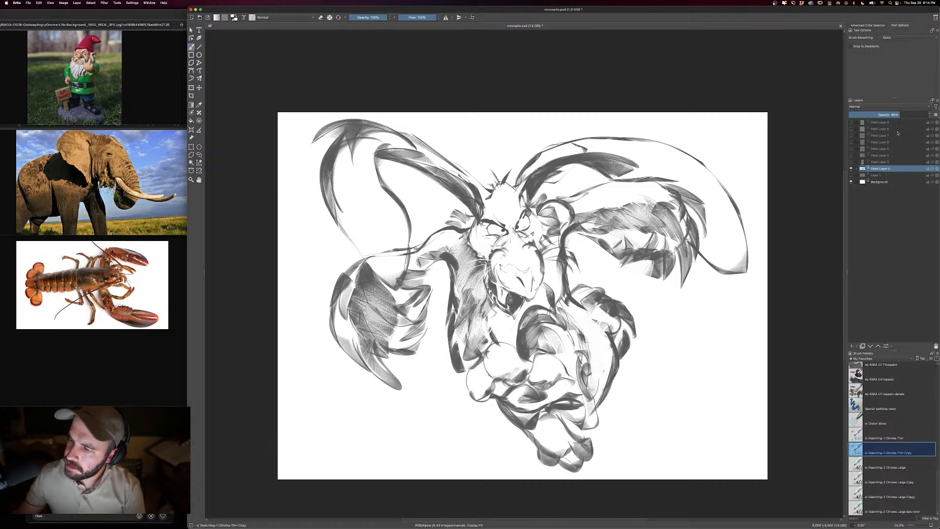
pyautogui.moveTo(912, 115); pyautogui.dragTo(915, 115)
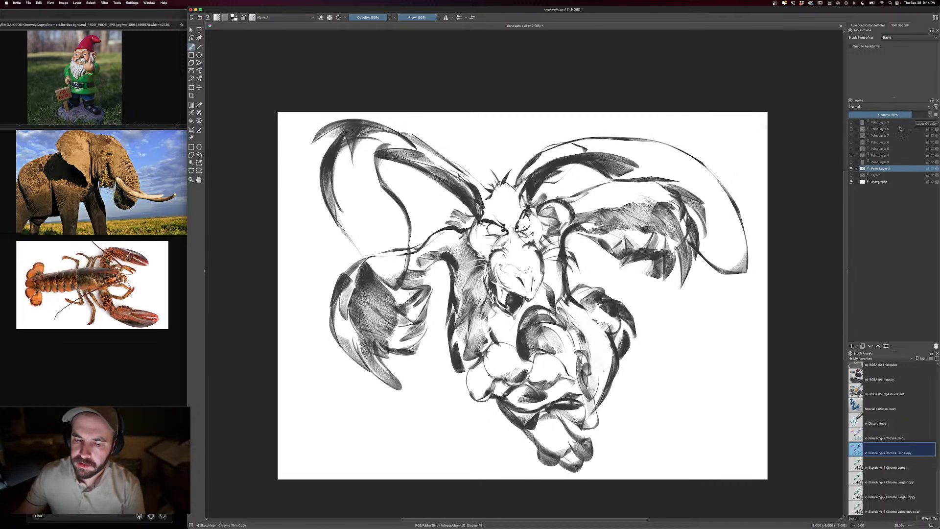
# - Review the remaining concept drawings one at a time on Paint Layers 3 to 6, hiding each again
pyautogui.click(852, 169)
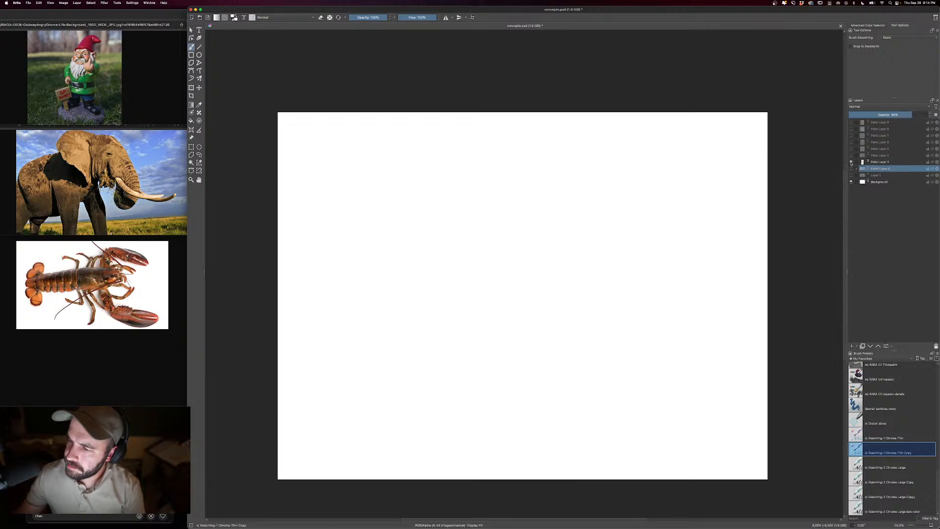
pyautogui.click(851, 156)
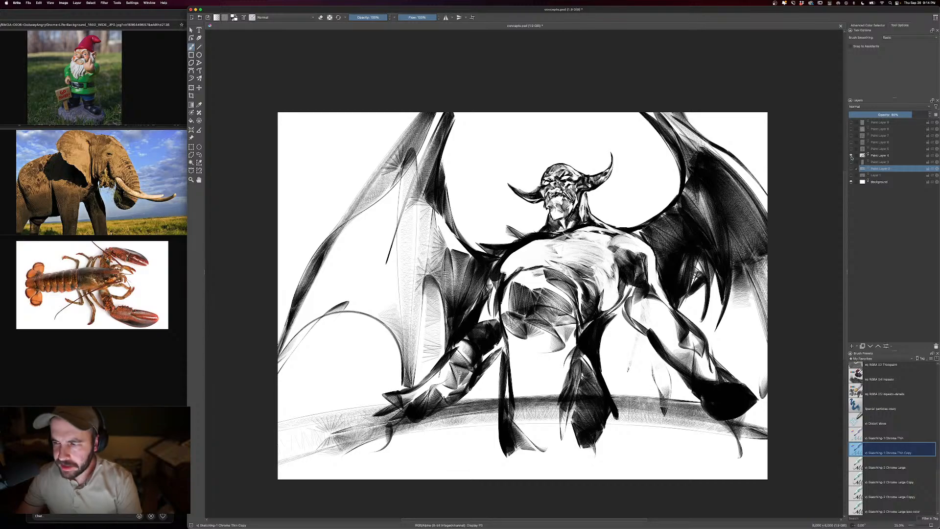
pyautogui.click(851, 156)
pyautogui.click(851, 149)
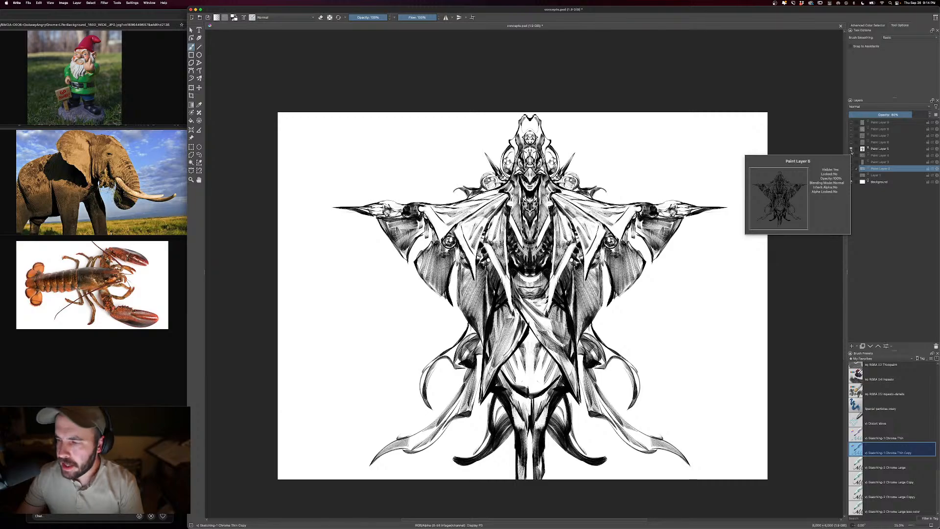
pyautogui.click(851, 149)
pyautogui.click(851, 142)
pyautogui.click(851, 142)
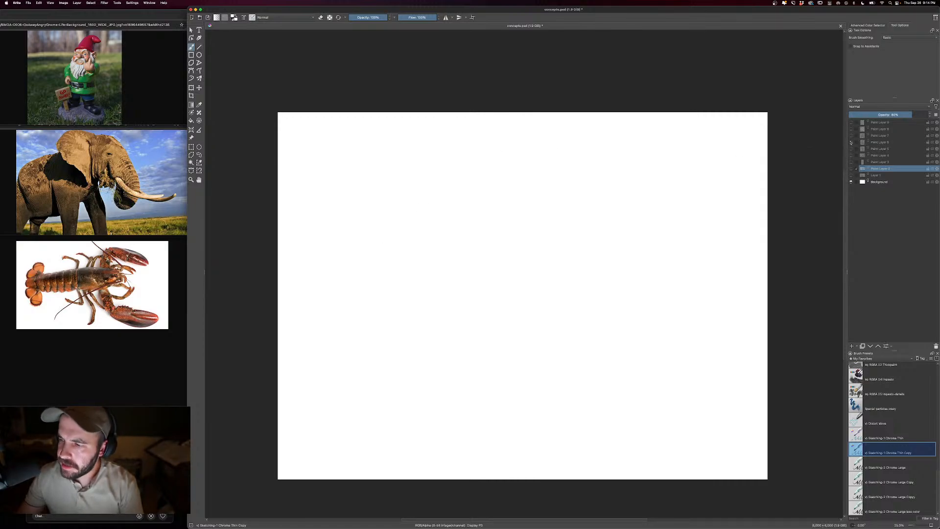
# - Make the gnome creature's ink, shadow and highlight layers, Paint Layers 7, 8 and 9, visible again
pyautogui.click(851, 135)
pyautogui.click(851, 129)
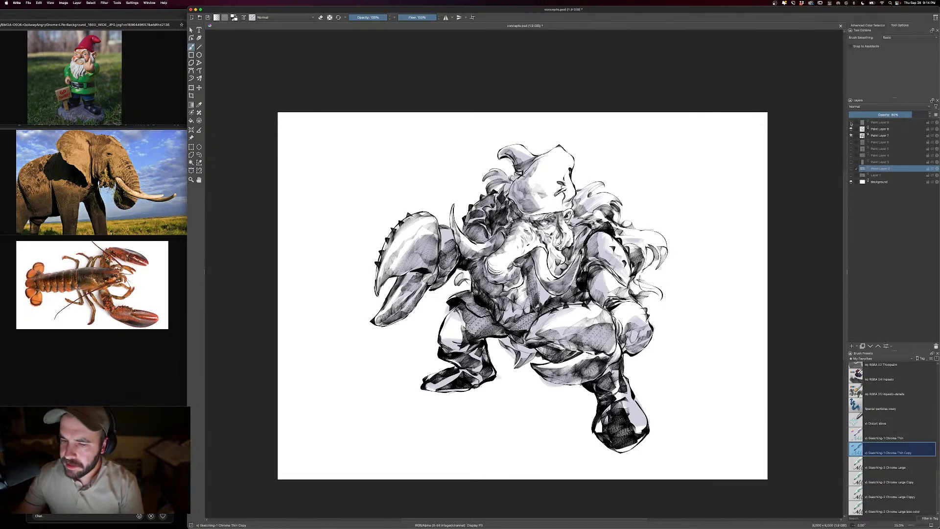
pyautogui.click(851, 123)
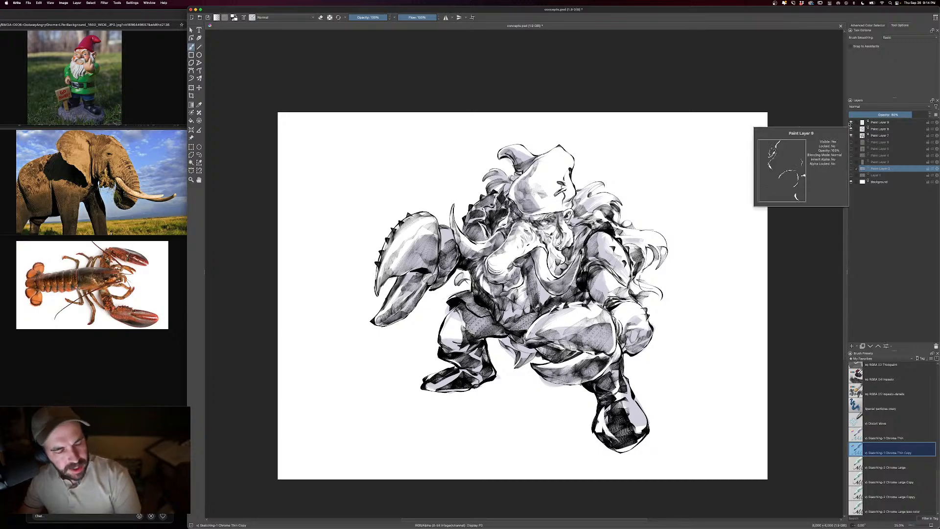